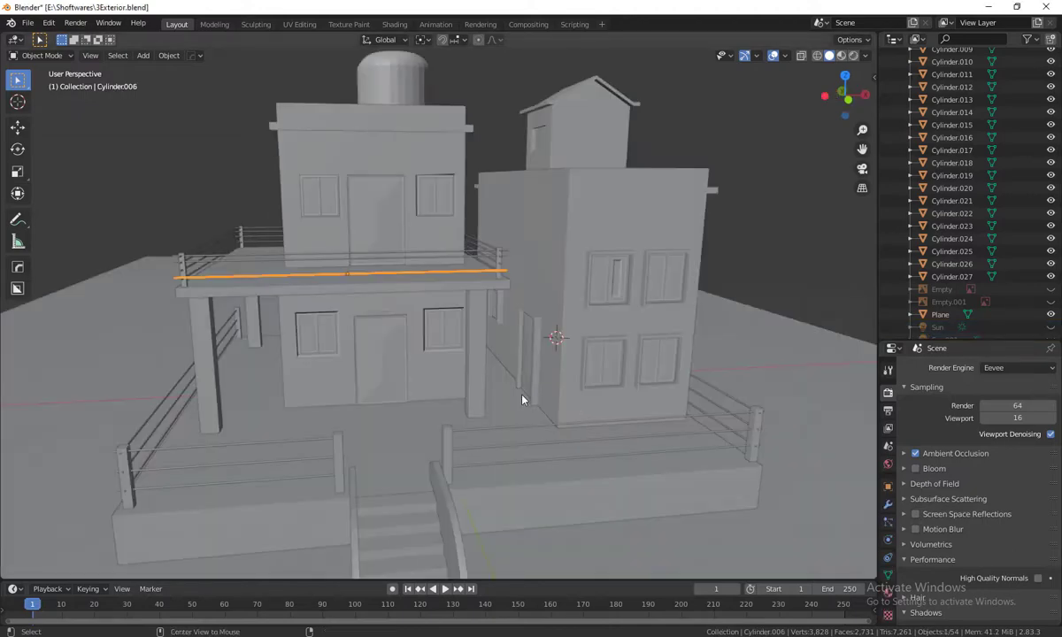
Step: Orbit the viewport around the house to a lower view of the stairs side
mouse_move(521, 398)
middle_mouse_down("alt")
mouse_move(665, 419)
mouse_move(553, 370)
mouse_move(541, 408)
mouse_move(584, 429)
mouse_move(570, 404)
middle_mouse_up("alt")
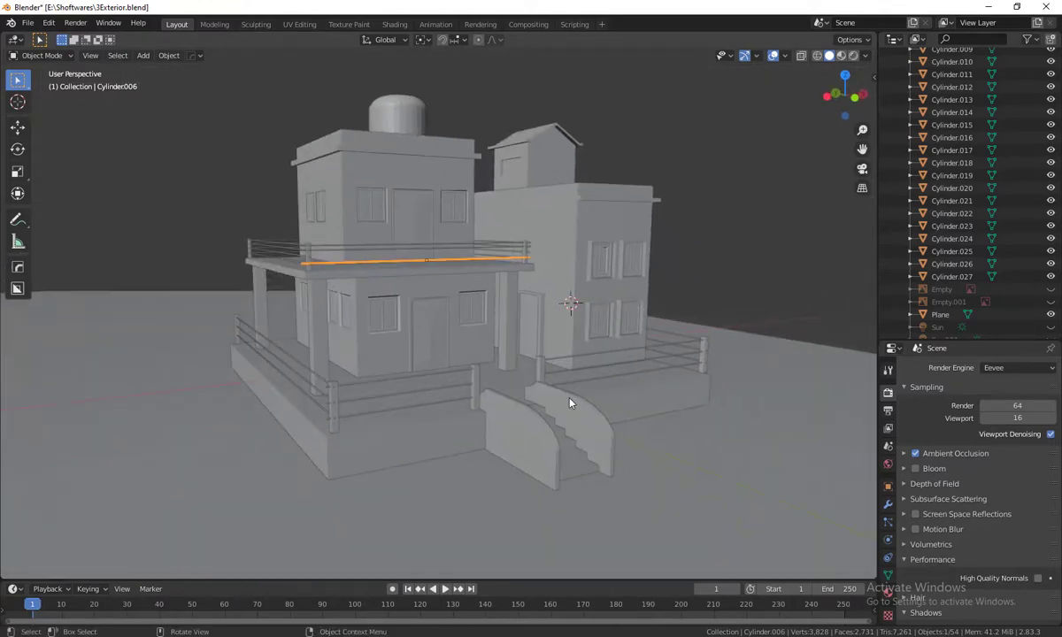
middle_click_drag(617, 466, 628, 451)
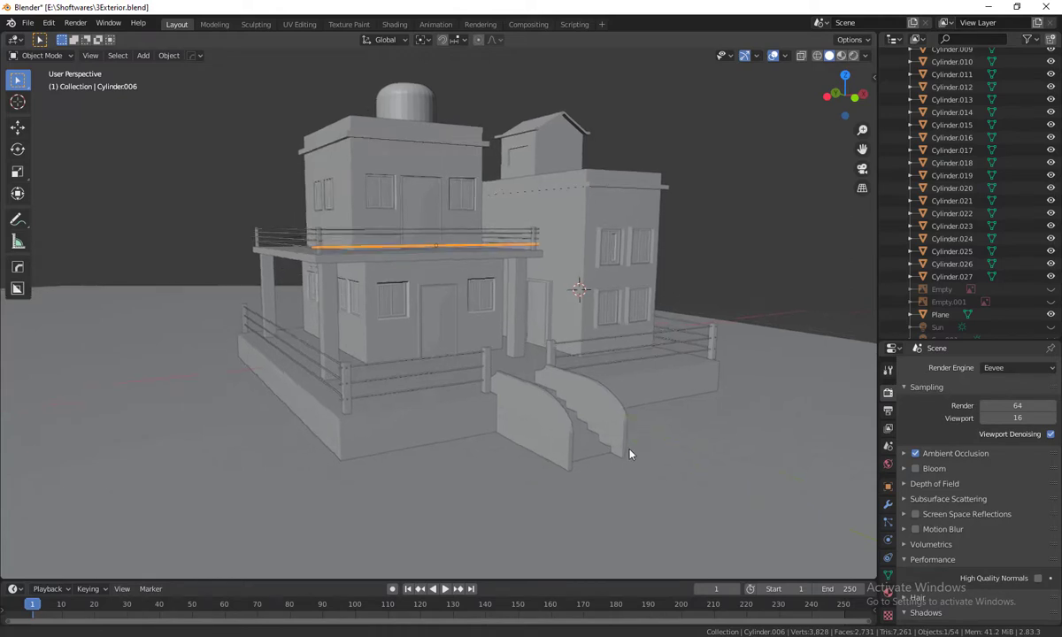
mouse_move(688, 497)
middle_mouse_down()
mouse_move(695, 470)
mouse_move(697, 496)
middle_mouse_up()
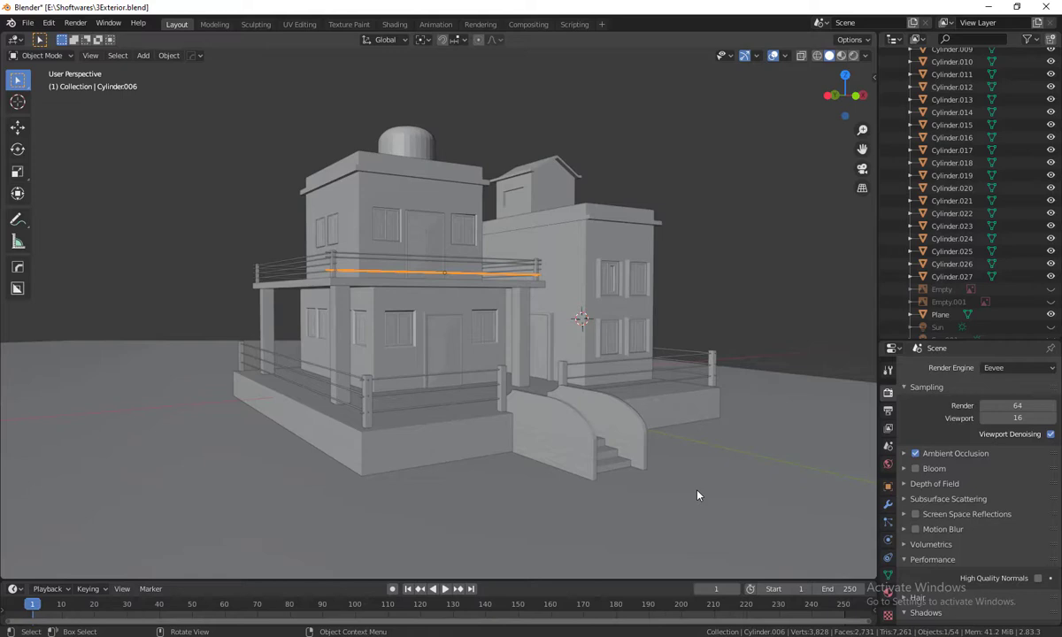
middle_click_drag(667, 384, 660, 446)
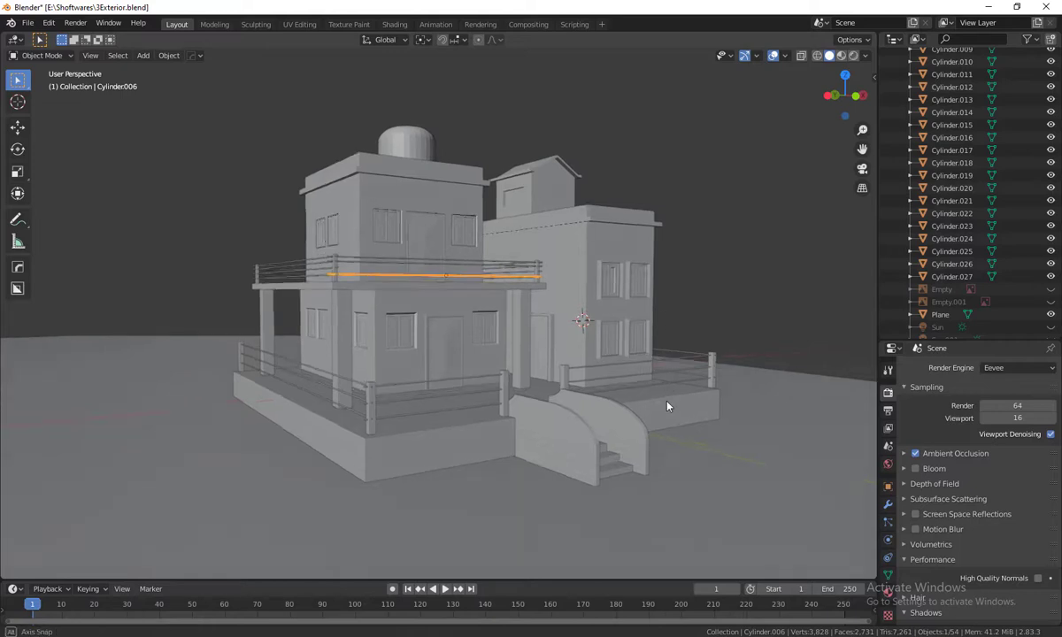
mouse_move(581, 405)
middle_mouse_down()
mouse_move(600, 420)
mouse_move(619, 485)
mouse_move(604, 451)
mouse_move(593, 462)
mouse_move(592, 453)
mouse_move(609, 398)
mouse_move(594, 441)
mouse_move(579, 448)
mouse_move(593, 452)
mouse_move(567, 425)
middle_mouse_up()
Step: Select the upper storey box, right-hand building box and window frames to inspect them
left_click(451, 237)
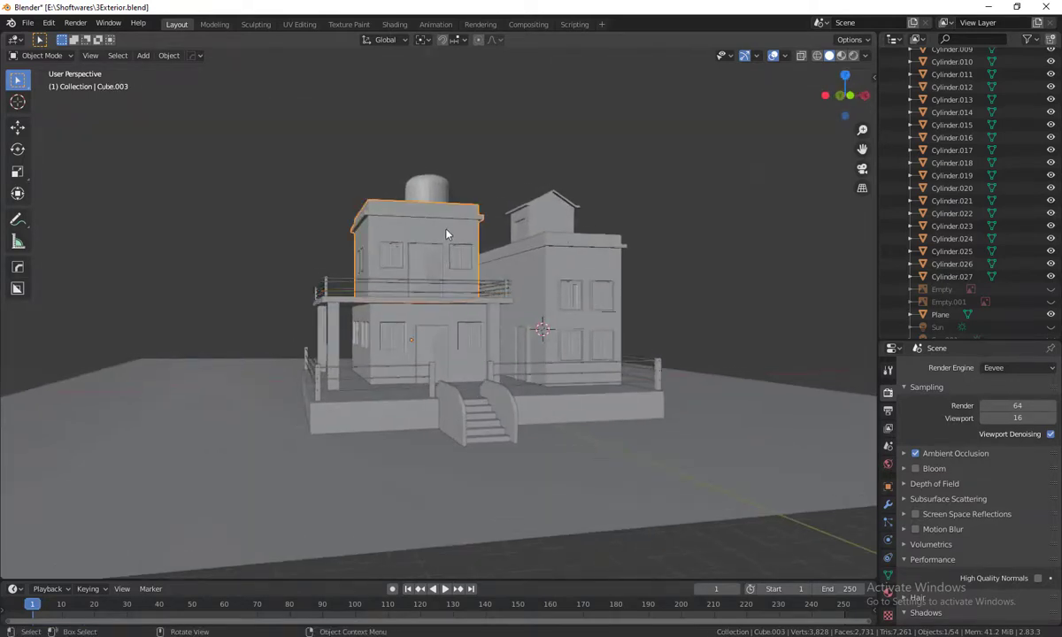
mouse_move(451, 237)
middle_mouse_down()
mouse_move(510, 408)
mouse_move(433, 218)
mouse_move(652, 292)
middle_mouse_up()
scroll(512, 409, "up", 3)
scroll(514, 410, "down", 3)
left_click(653, 292)
left_click(499, 360)
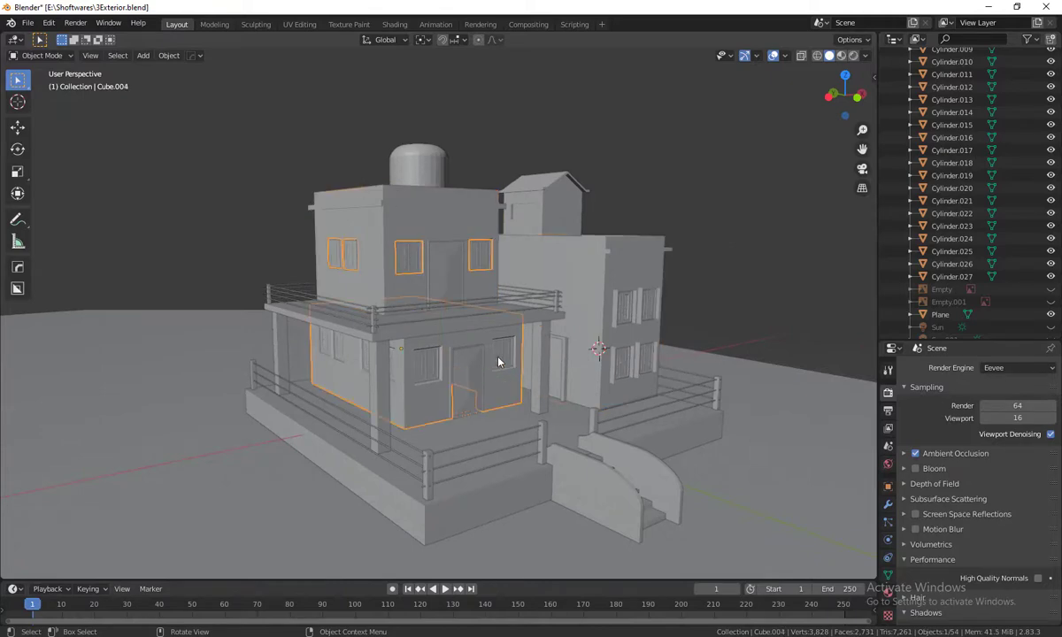
left_click(509, 391)
middle_click_drag(510, 392, 543, 452)
Step: Select the lower front box, the Plane and the Plane walls objects in turn
left_click(434, 389)
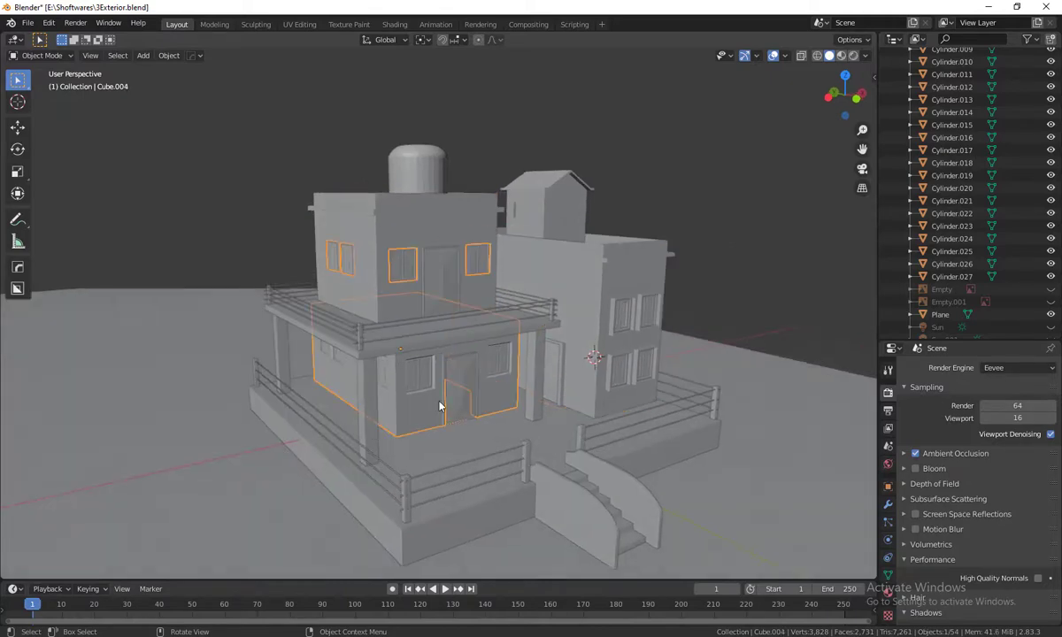
mouse_move(441, 403)
middle_mouse_down()
mouse_move(418, 408)
mouse_move(408, 351)
middle_mouse_up()
scroll(389, 409, "up", 3)
left_click(409, 337)
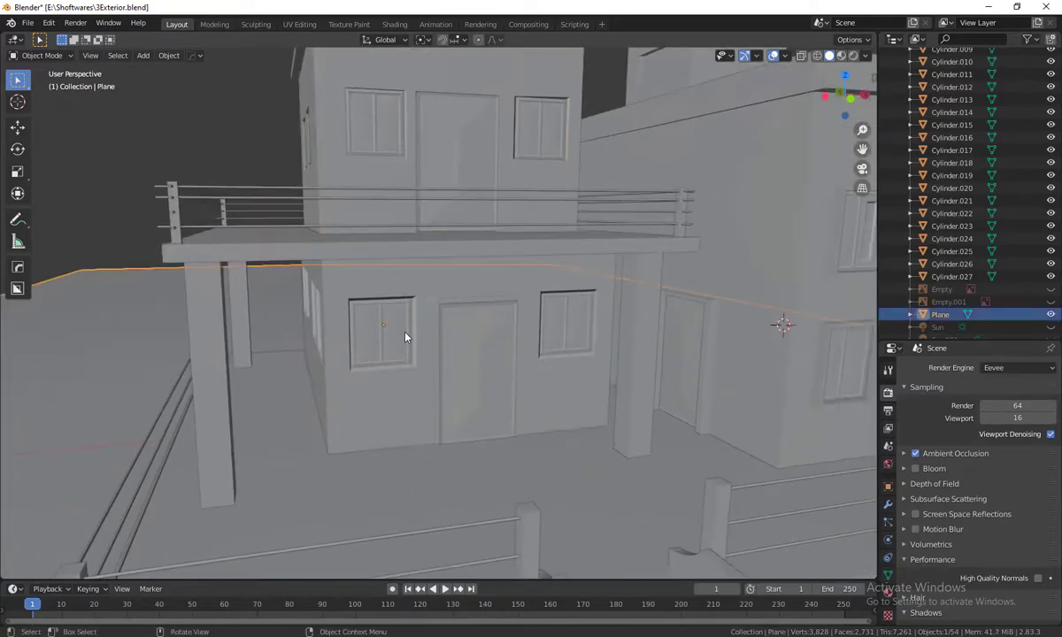
left_click(362, 342)
left_click(361, 337)
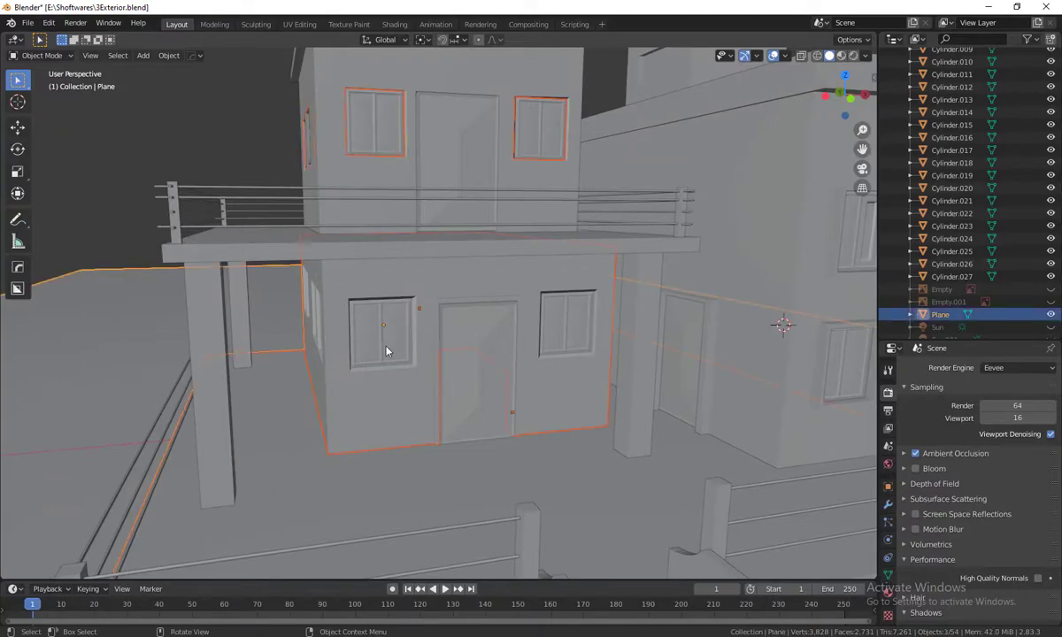
mouse_move(419, 394)
middle_mouse_down()
mouse_move(511, 384)
mouse_move(587, 422)
mouse_move(541, 427)
mouse_move(556, 452)
mouse_move(653, 434)
mouse_move(624, 447)
mouse_move(658, 454)
mouse_move(679, 437)
middle_mouse_up()
scroll(510, 384, "down", 4)
scroll(553, 454, "up", 3)
scroll(554, 454, "down", 3)
scroll(557, 452, "up", 3)
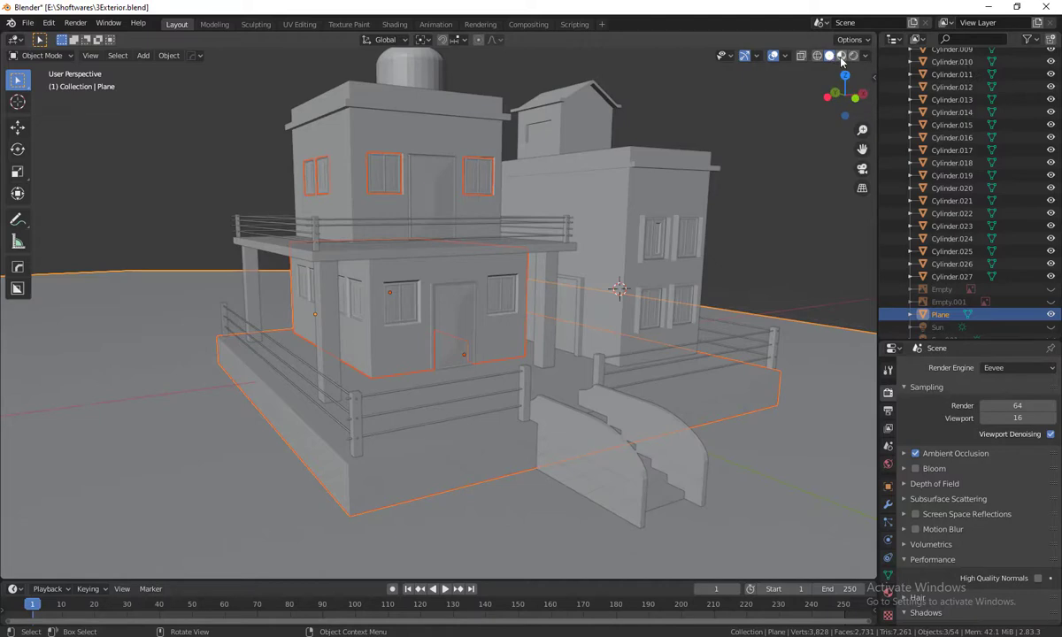
Step: Preview the house in material and rendered shading, then return to solid shading
left_click(841, 56)
left_click(853, 57)
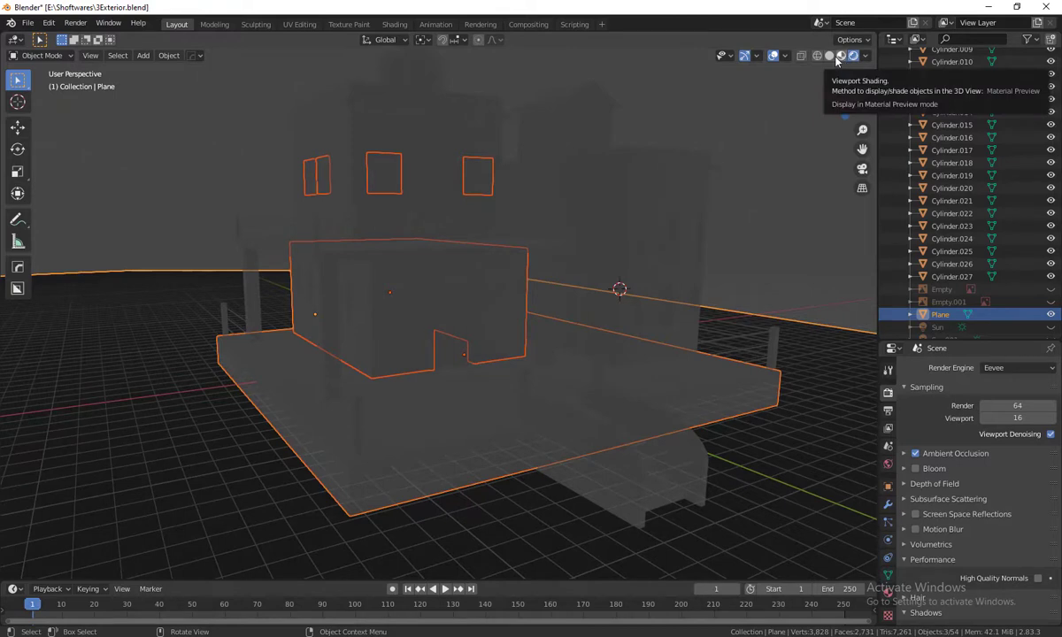
left_click(830, 56)
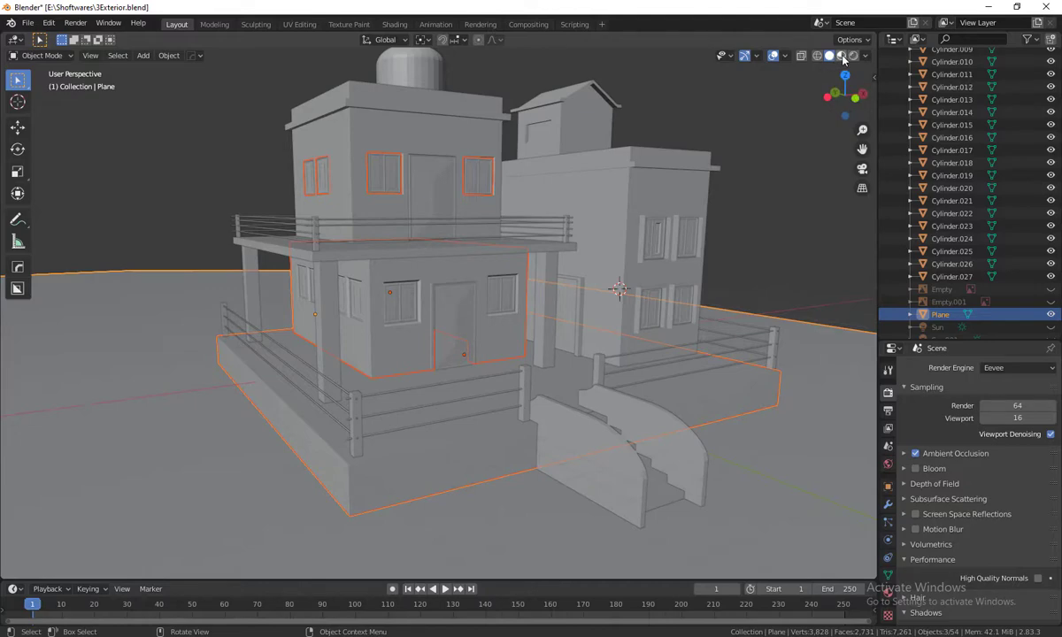
left_click(842, 56)
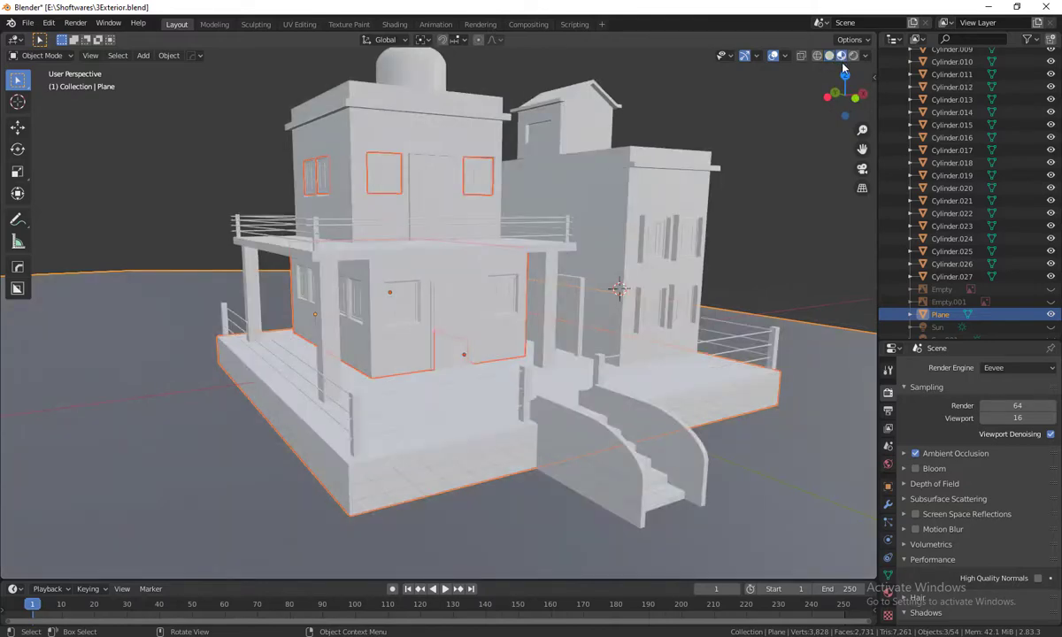
mouse_move(477, 401)
middle_mouse_down()
mouse_move(522, 384)
mouse_move(553, 397)
middle_mouse_up()
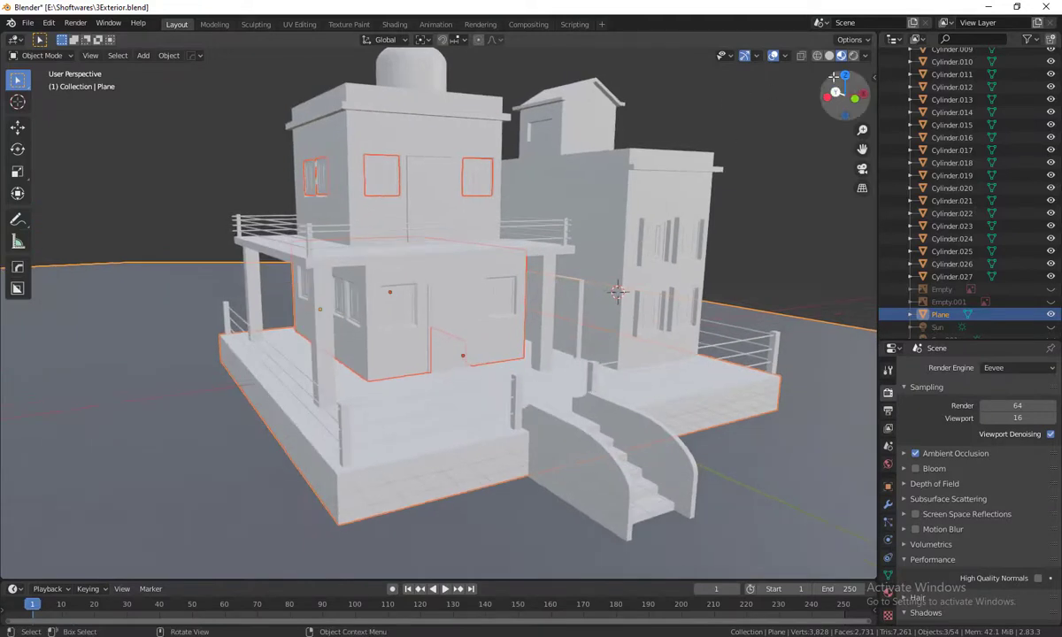
left_click(854, 56)
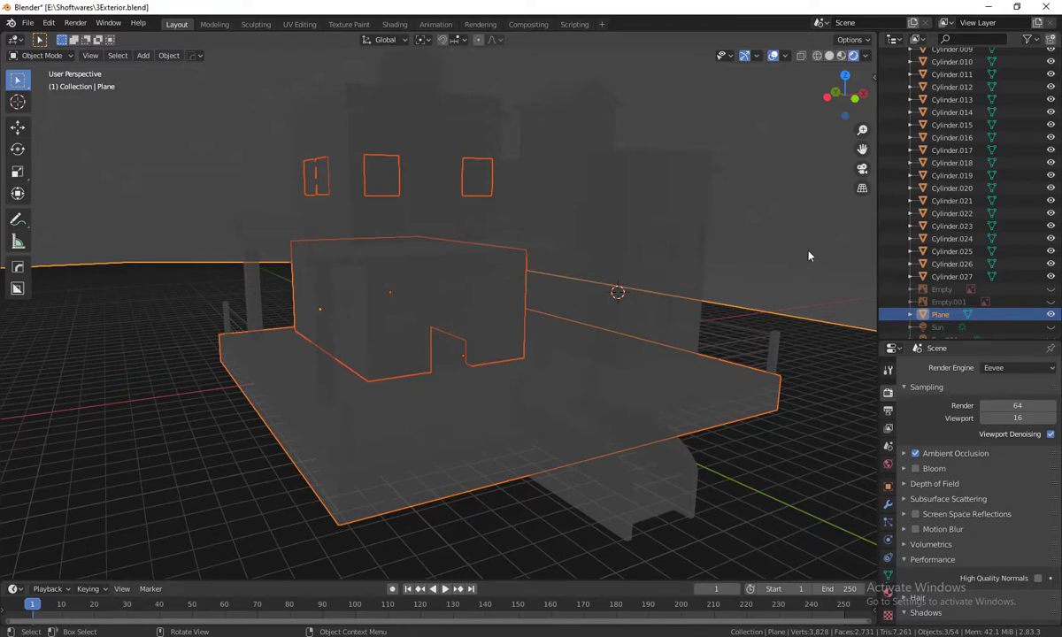
scroll(944, 202, "down", 1)
scroll(943, 202, "up", 5)
middle_click_drag(726, 296, 739, 303)
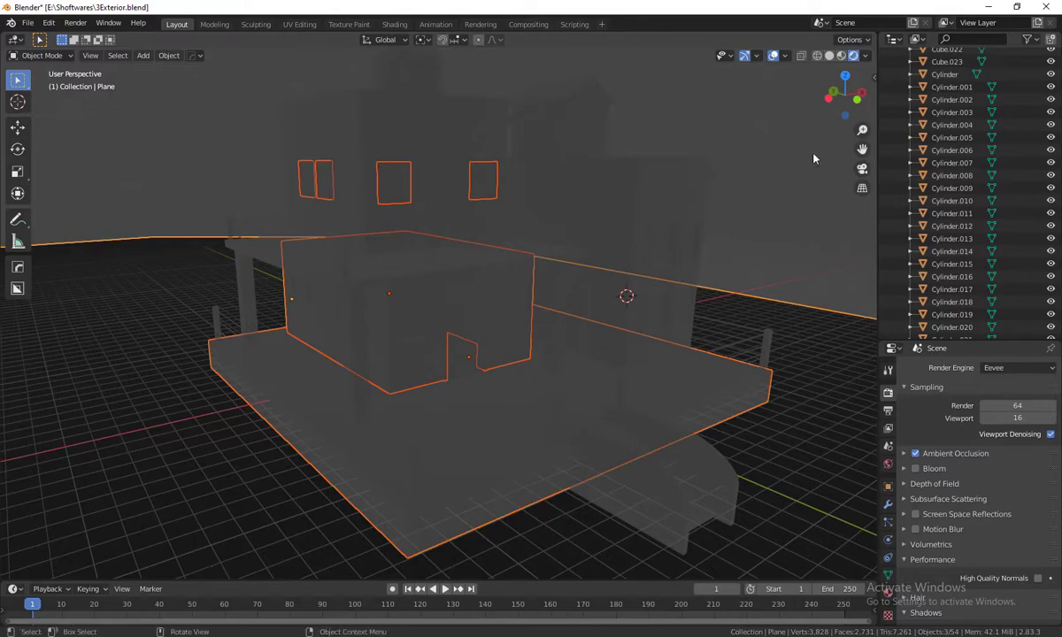
left_click(830, 55)
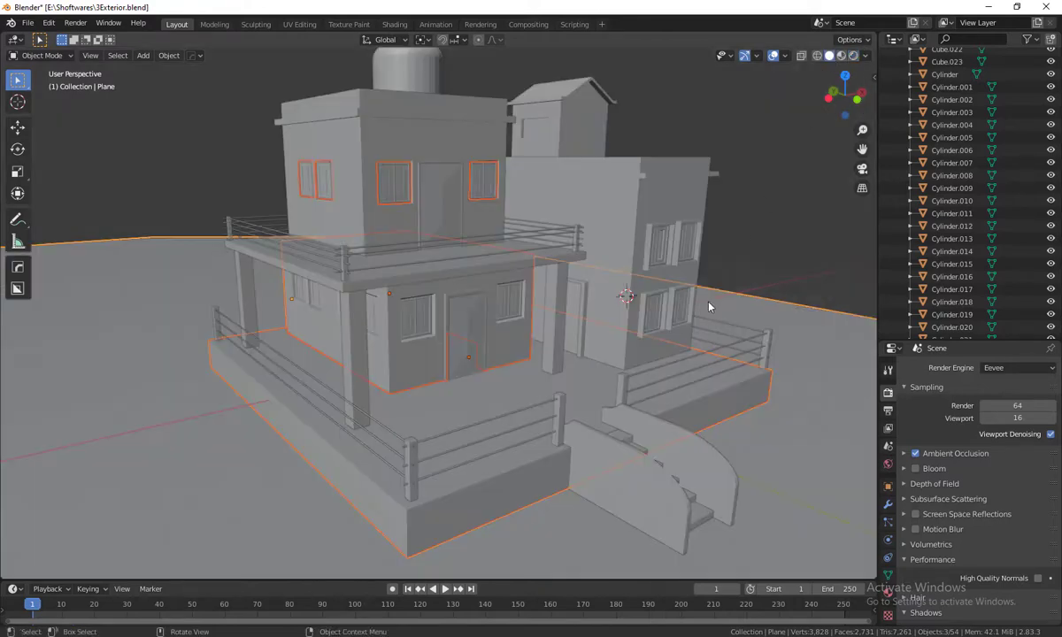
Step: Snap to a straight side view with numpad 3, then orbit and pan back to perspective
middle_click_drag(707, 303, 669, 352)
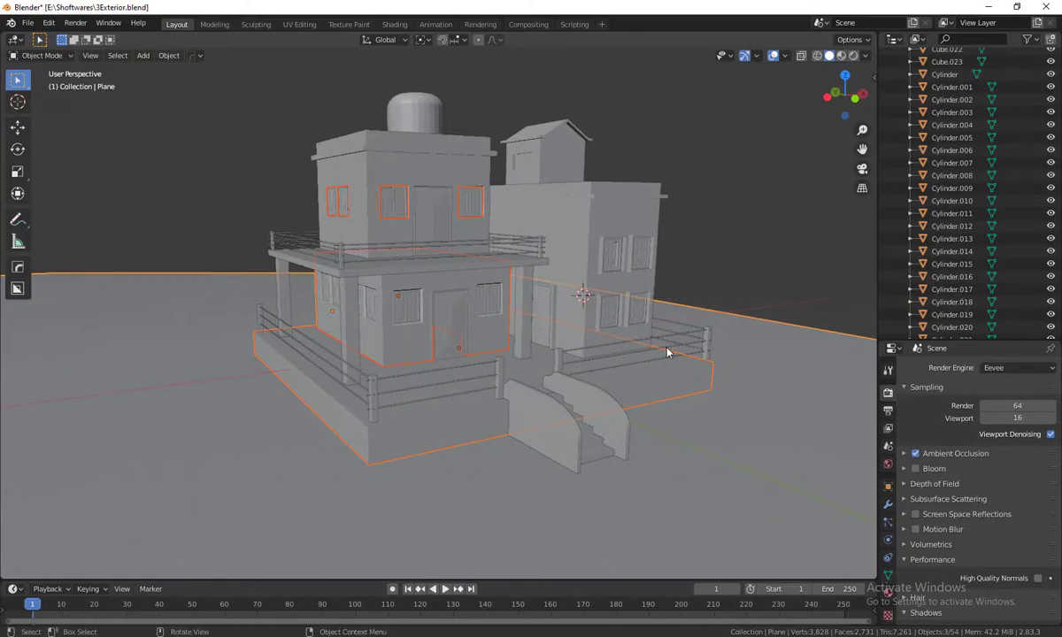
key("KP_3")
mouse_move(676, 356)
middle_mouse_down()
mouse_move(398, 338)
mouse_move(605, 351)
middle_mouse_up()
middle_click_drag(627, 388, 605, 372)
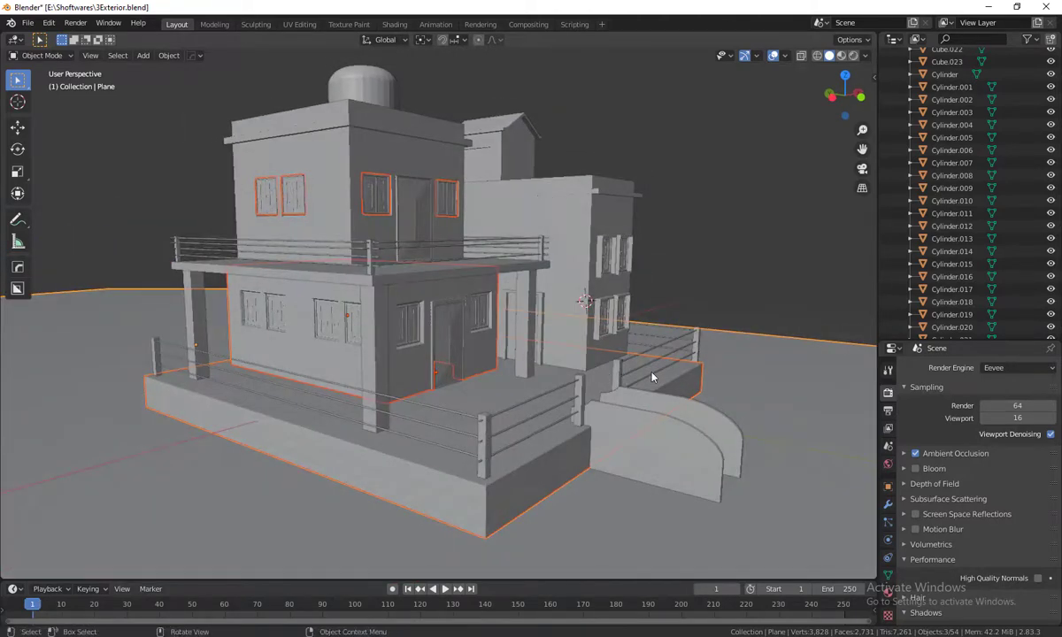
mouse_move(640, 373)
middle_mouse_down("shift")
mouse_move(463, 267)
mouse_move(576, 308)
middle_mouse_up("shift")
scroll(653, 343, "up", 3)
middle_click_drag(653, 344, 666, 331)
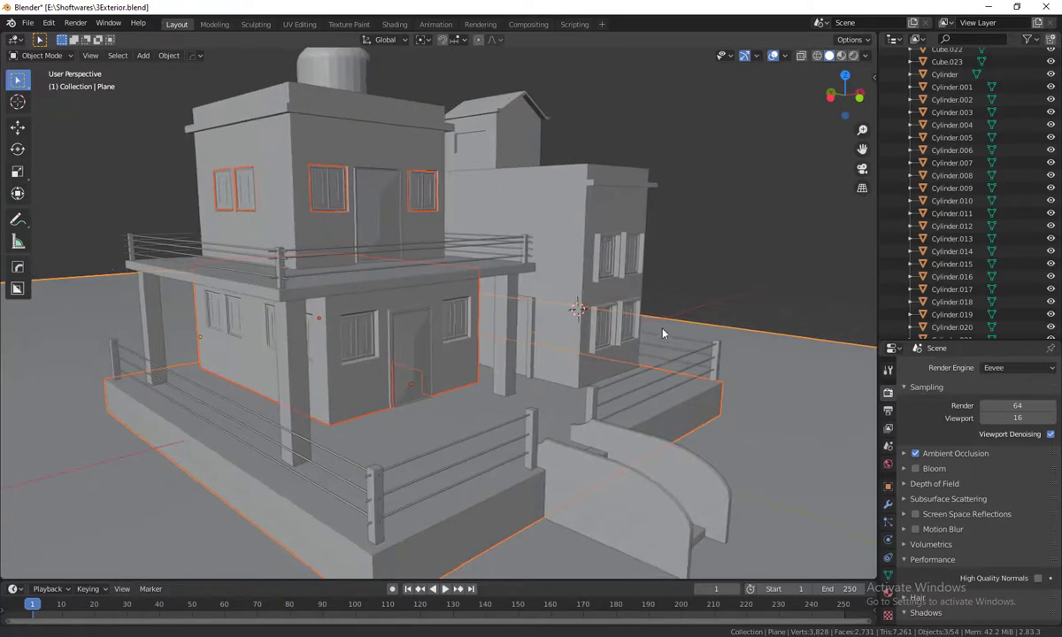
Step: Browse the studio lighting presets in the viewport shading options
left_click(866, 56)
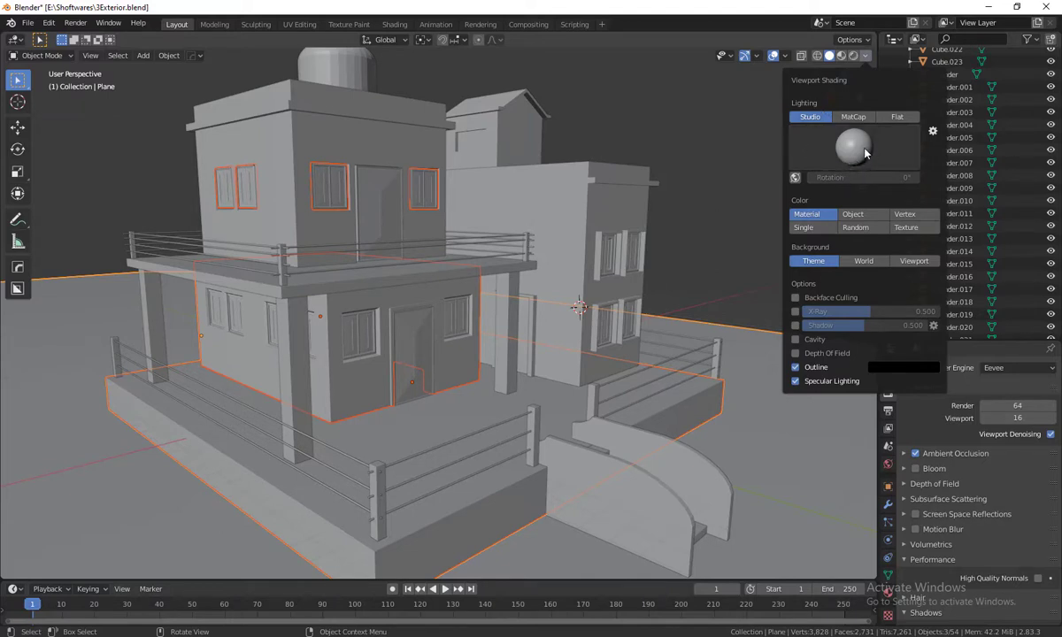
left_click(864, 153)
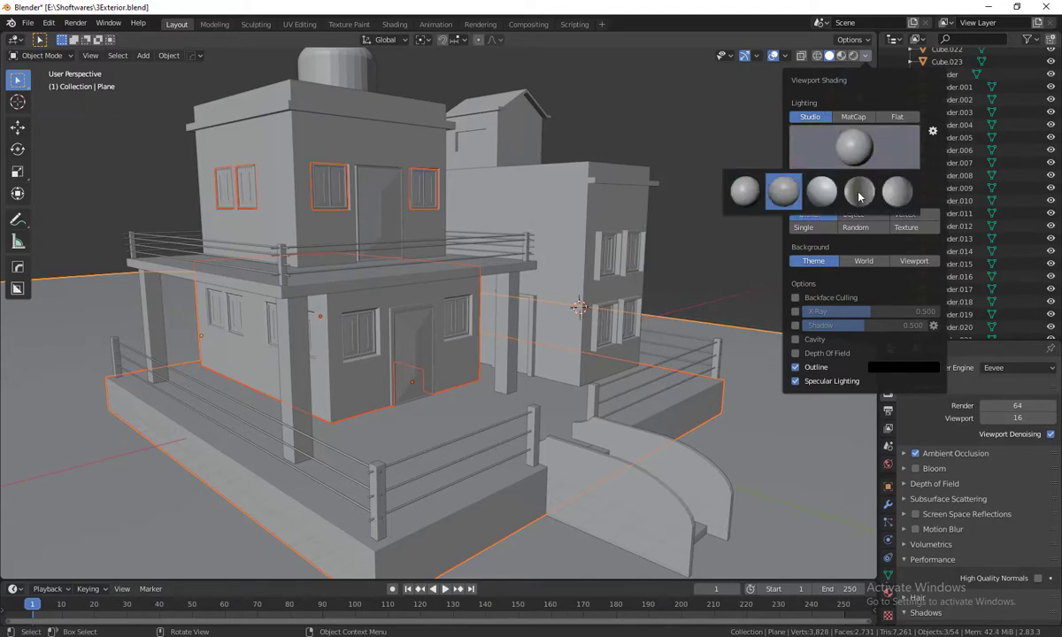
left_click(864, 153)
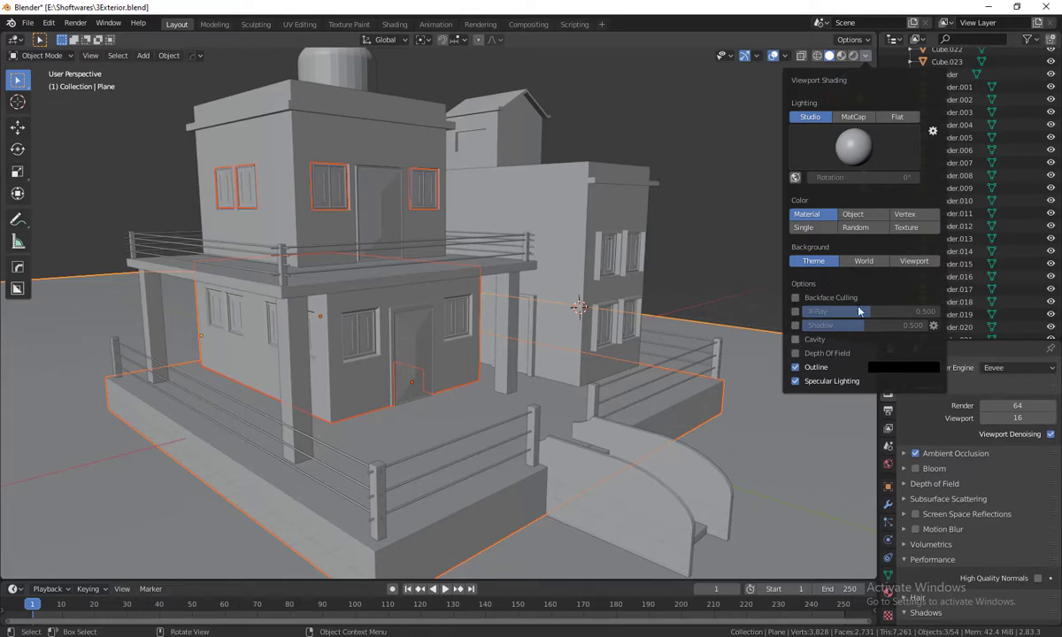
scroll(459, 209, "down", 1)
scroll(459, 209, "down", 2)
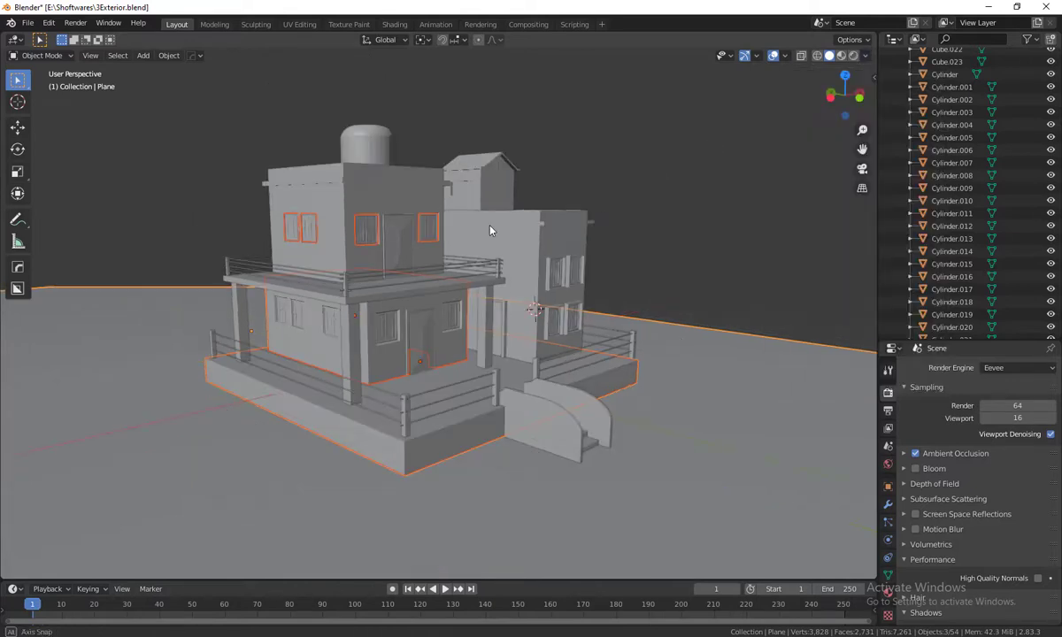
Step: Select the base block and frame the whole house with its side stairs
left_click(452, 432)
scroll(578, 422, "up", 1)
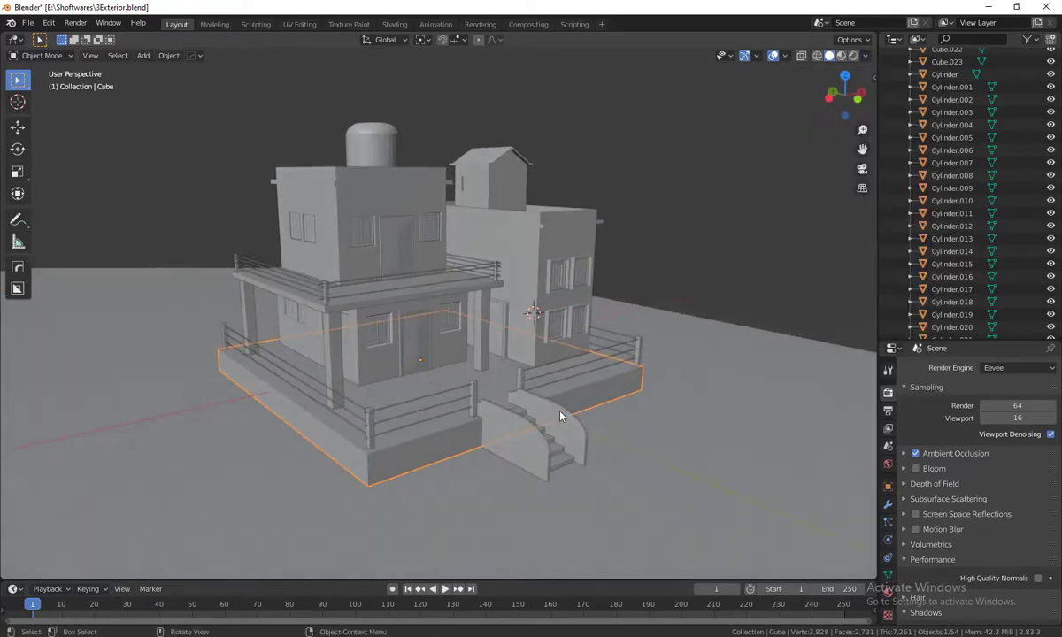
middle_click_drag(578, 422, 600, 424)
scroll(615, 365, "up", 1)
middle_click_drag(615, 366, 510, 420)
scroll(465, 406, "up", 1)
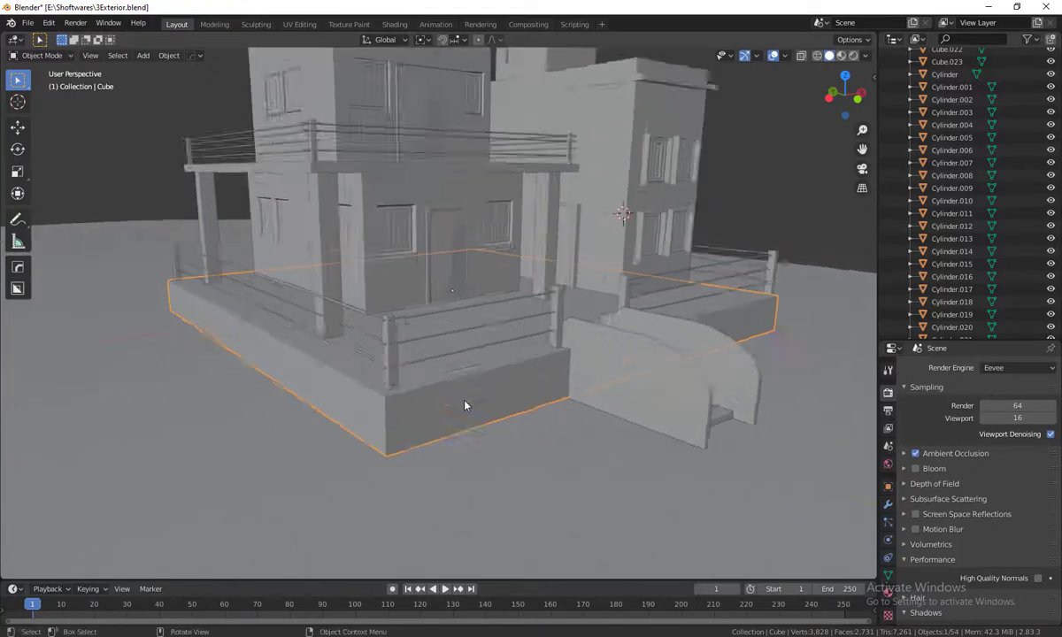
scroll(435, 381, "up", 1)
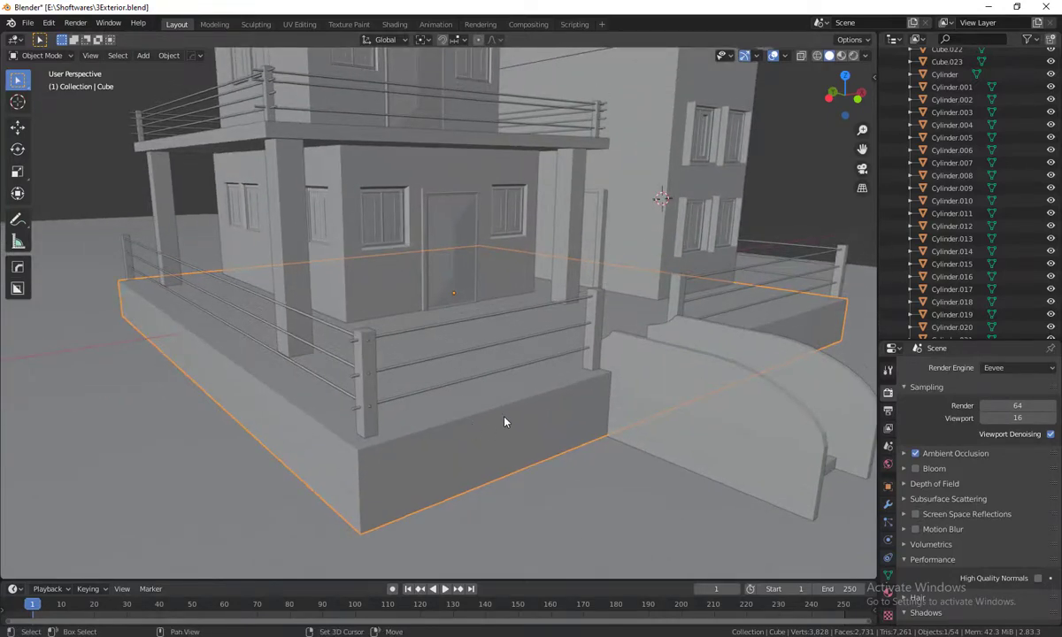
scroll(474, 427, "down", 2)
mouse_move(475, 426)
middle_mouse_down()
mouse_move(453, 430)
mouse_move(479, 431)
middle_mouse_up()
scroll(453, 430, "down", 1)
scroll(485, 433, "up", 1)
scroll(488, 434, "up", 1)
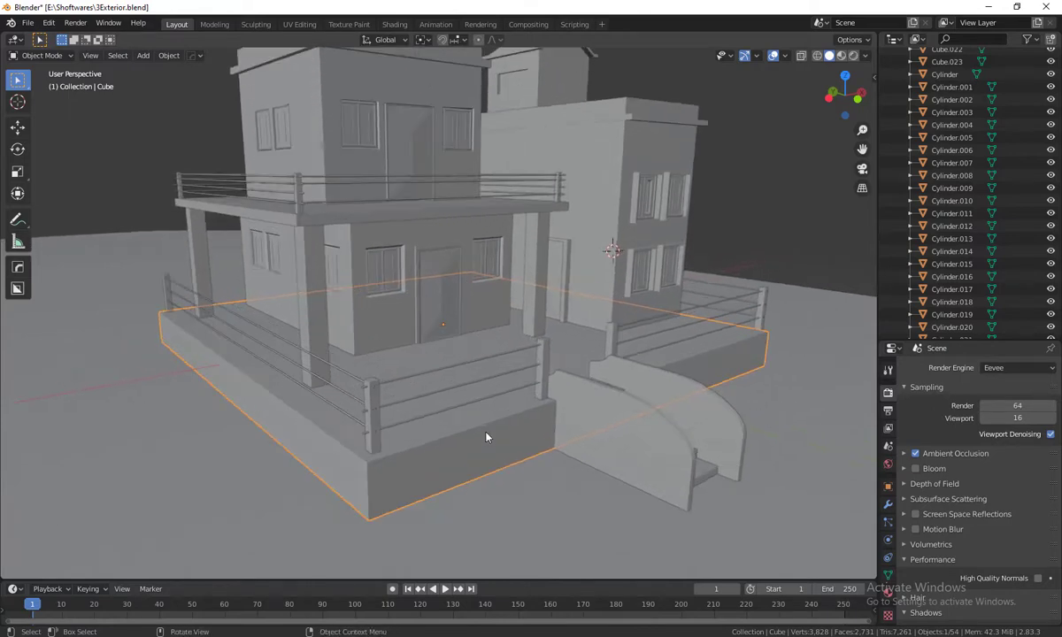
scroll(487, 432, "up", 1)
scroll(478, 432, "up", 1)
middle_click_drag(429, 439, 433, 434)
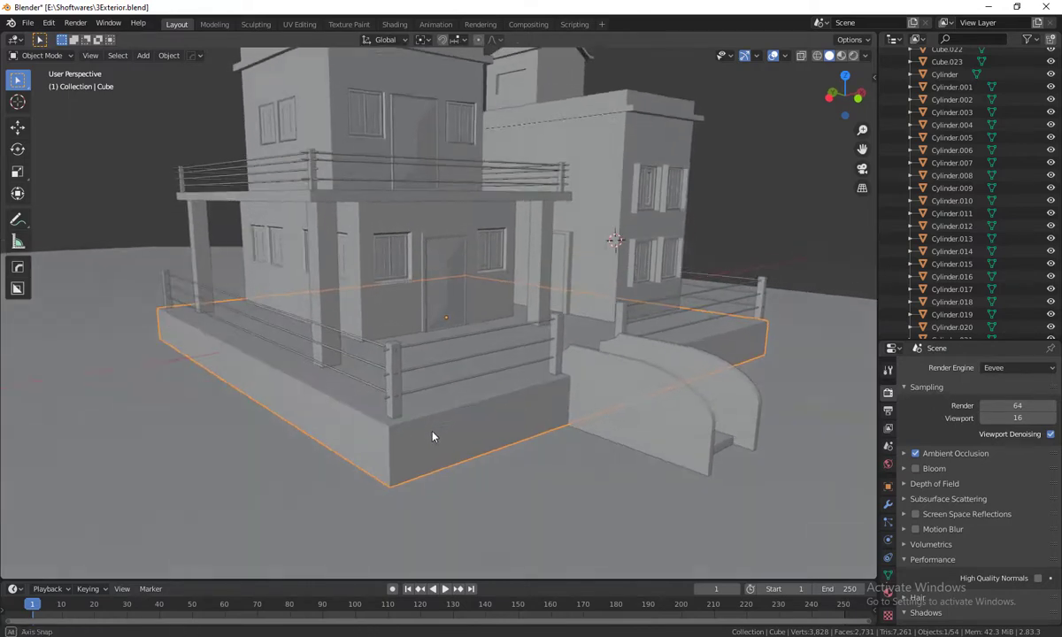
Step: Switch to the Shading workspace and orbit the house in material preview
left_click(395, 24)
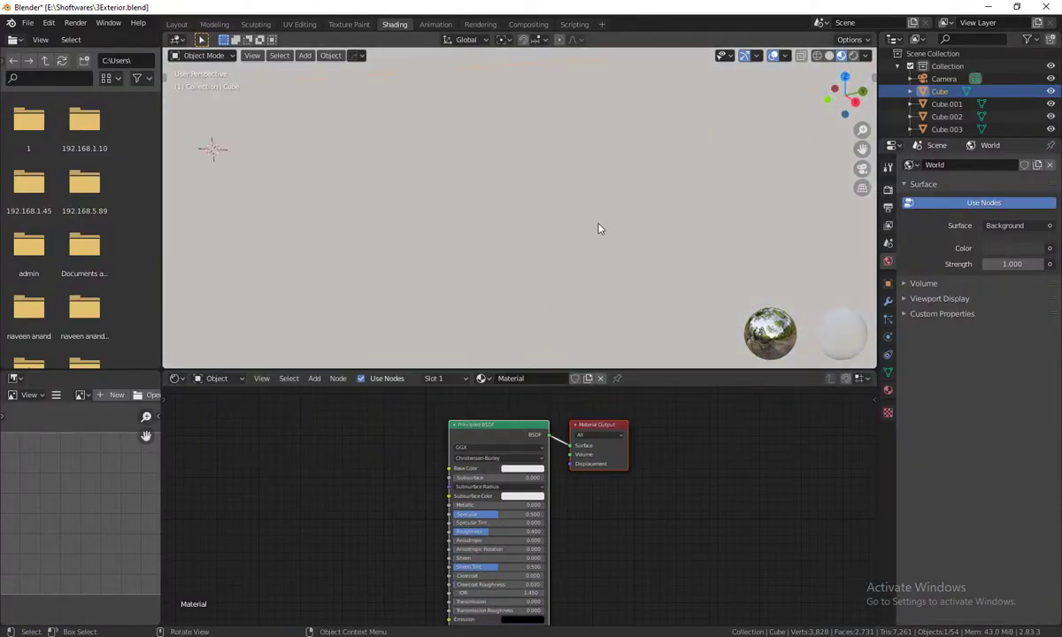
scroll(598, 229, "down", 5)
mouse_move(619, 234)
middle_mouse_down()
mouse_move(700, 286)
mouse_move(571, 293)
middle_mouse_up()
mouse_move(606, 292)
middle_mouse_down()
mouse_move(527, 297)
mouse_move(604, 301)
middle_mouse_up()
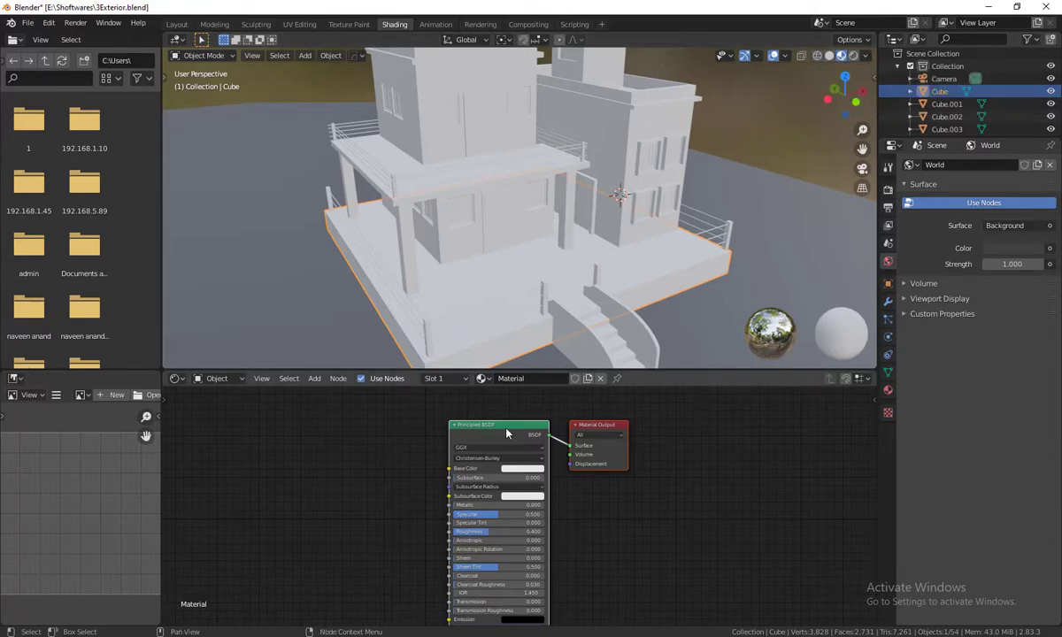
Step: Shift the Principled BSDF and Material Output nodes right, spacing them further apart
left_click_drag(507, 434, 523, 428)
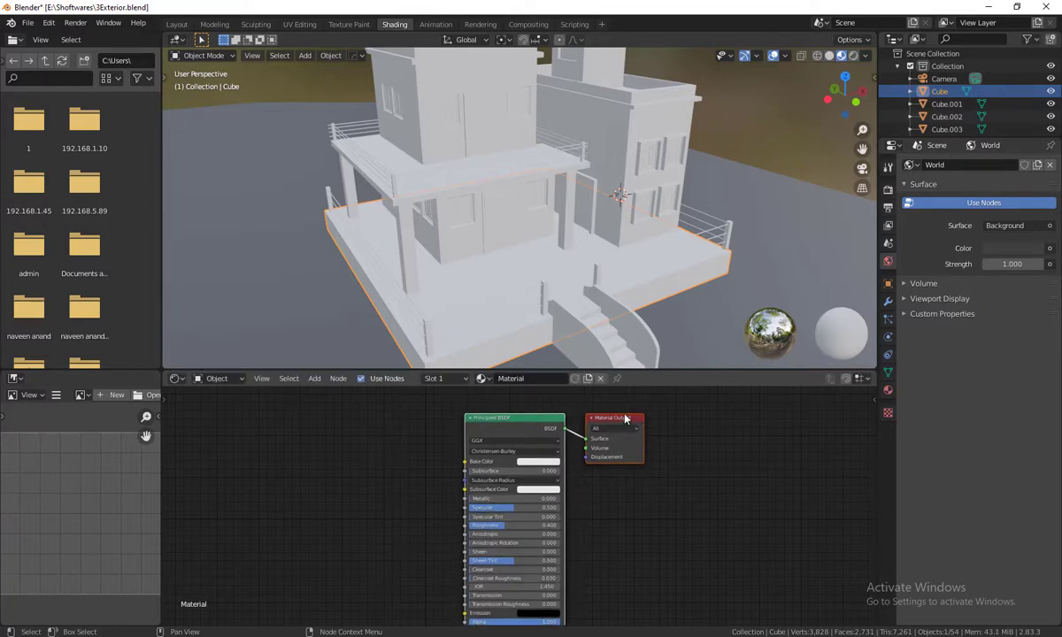
left_click_drag(625, 419, 641, 413)
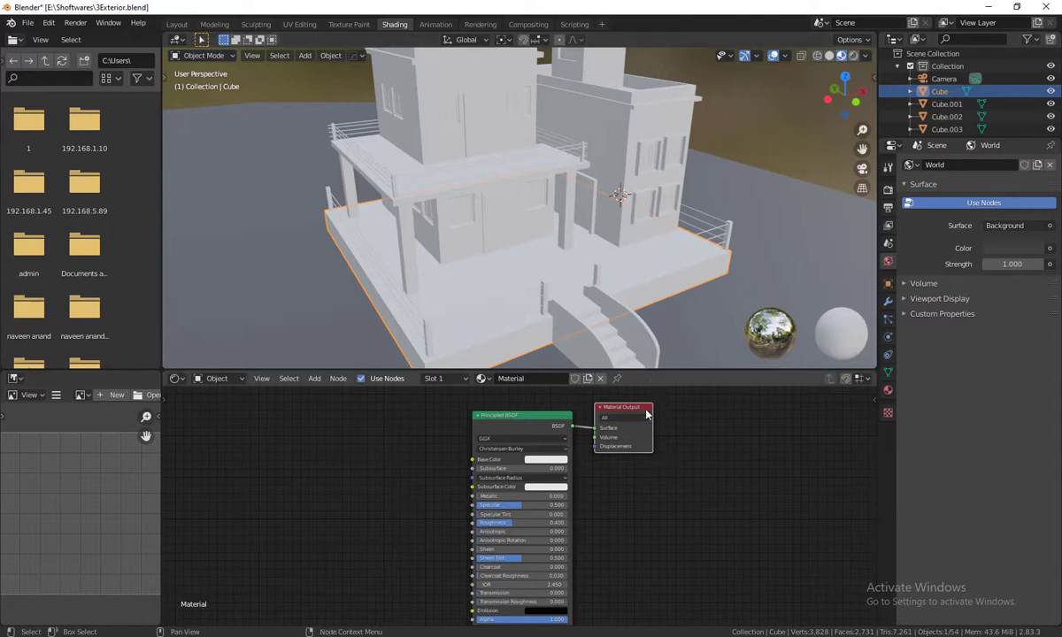
left_click_drag(642, 413, 667, 407)
left_click_drag(539, 423, 567, 417)
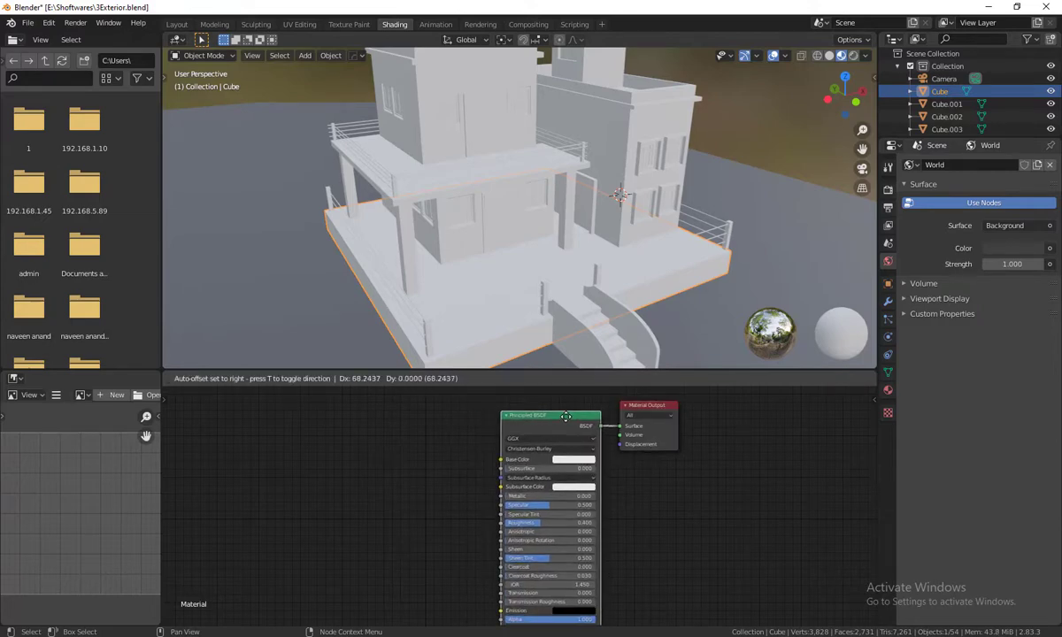
left_click_drag(567, 417, 565, 416)
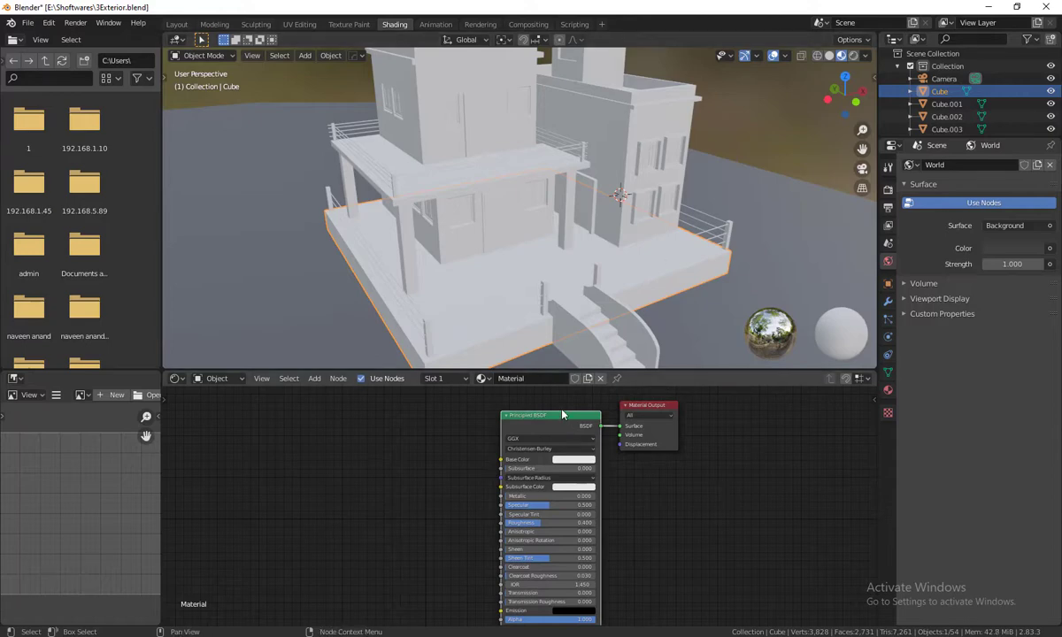
Step: Zoom into the recentred shader nodes, then switch to the Blender Learning folder in File Explorer
scroll(566, 425, "up", 2)
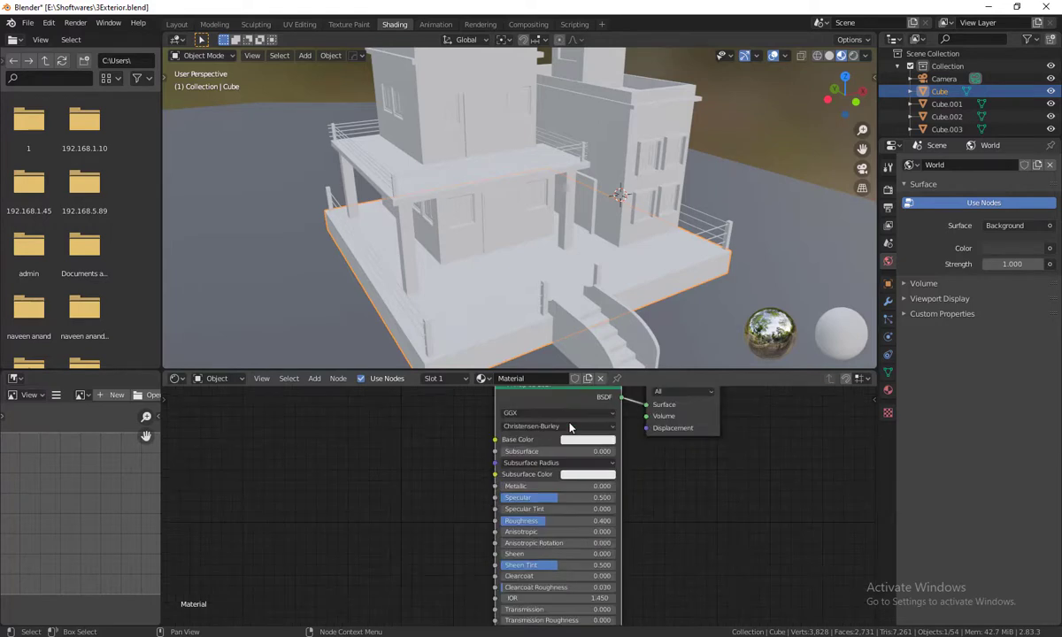
scroll(570, 429, "down", 1)
scroll(570, 428, "down", 1)
scroll(570, 428, "down", 1)
left_click_drag(558, 427, 485, 434)
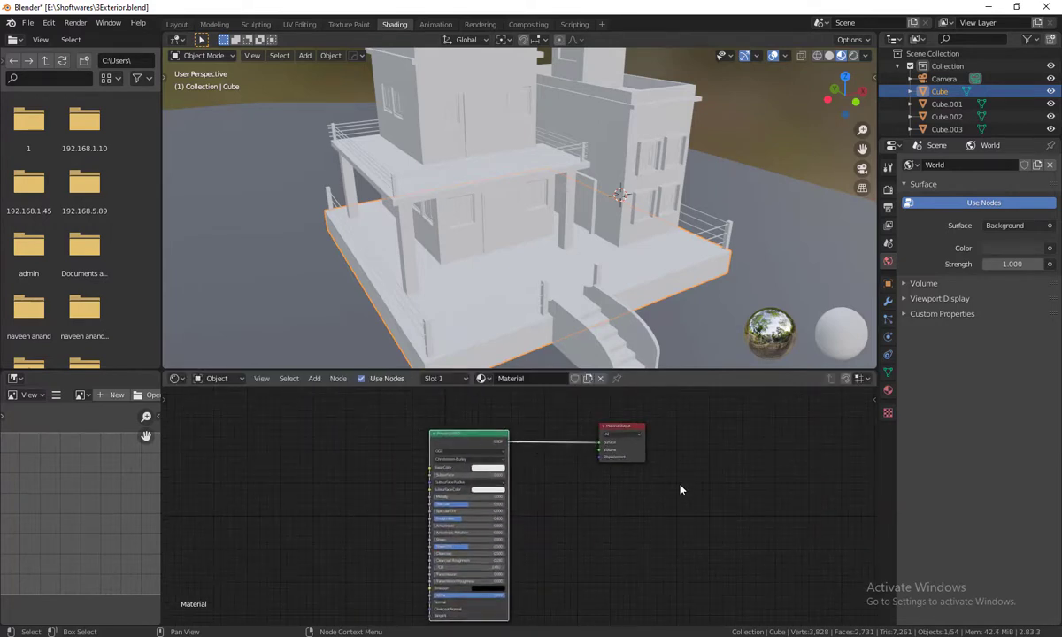
mouse_move(684, 490)
middle_mouse_down()
mouse_move(504, 469)
mouse_move(717, 475)
middle_mouse_up()
scroll(717, 475, "down", 1)
scroll(717, 475, "up", 1)
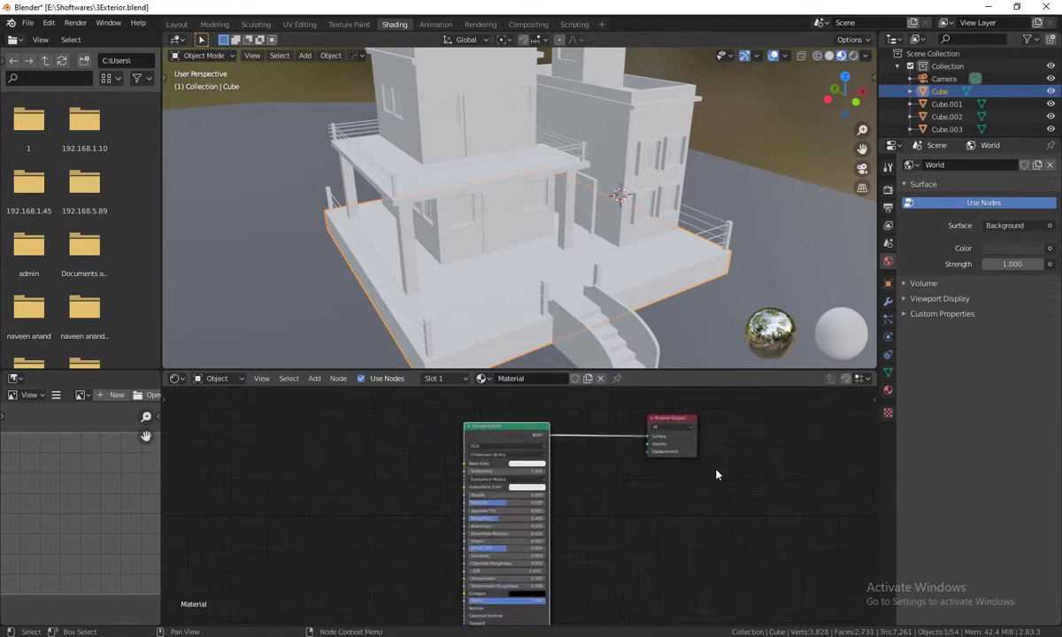
scroll(717, 475, "up", 2)
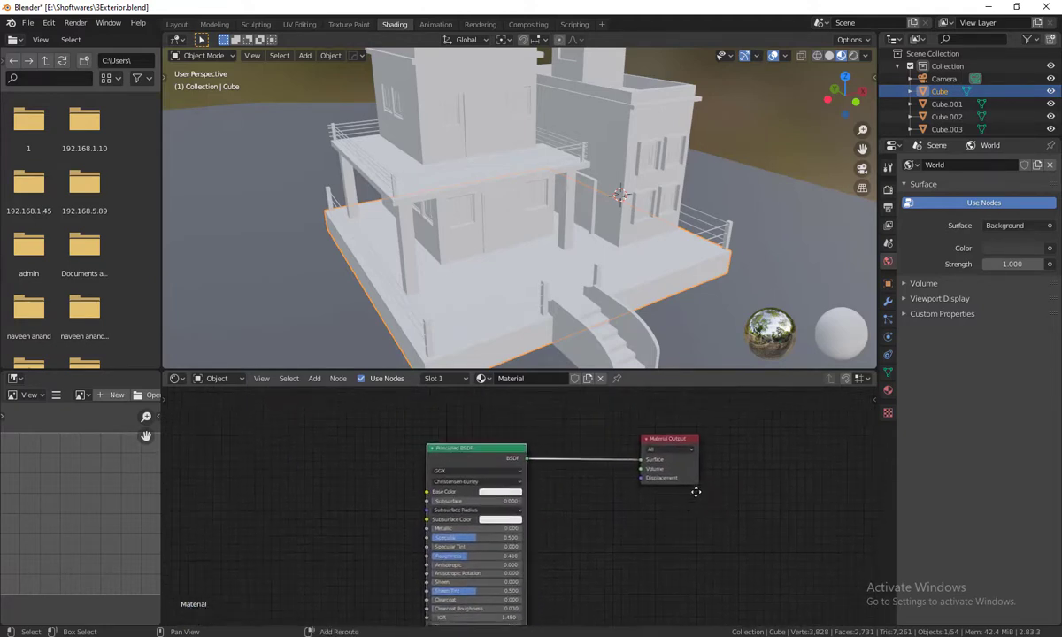
scroll(718, 487, "up", 1)
scroll(628, 549, "up", 1)
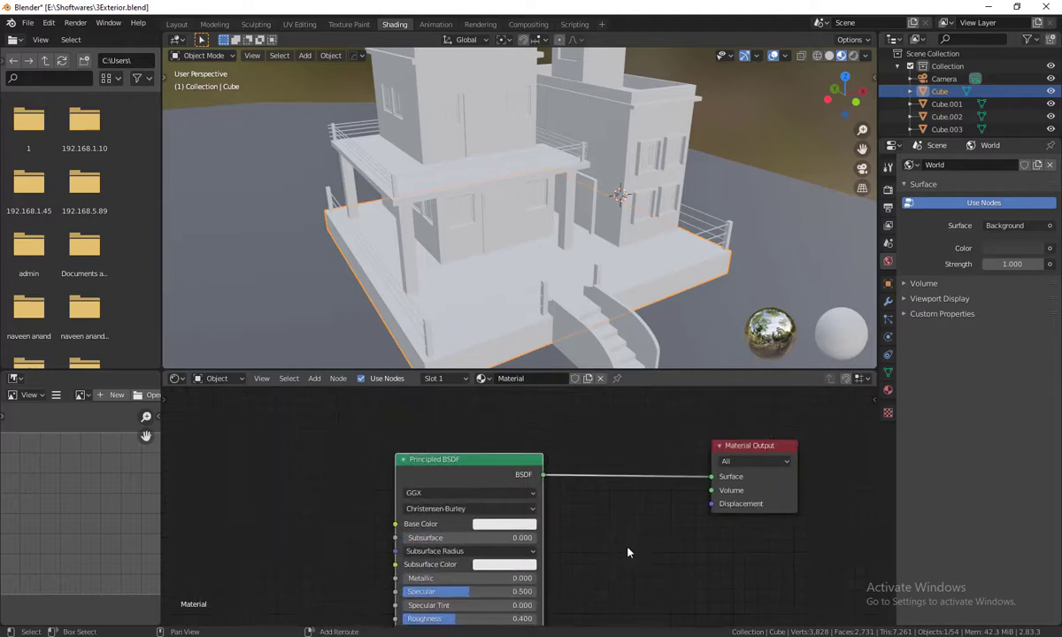
scroll(625, 532, "up", 1)
scroll(620, 590, "up", 1)
scroll(634, 503, "down", 1)
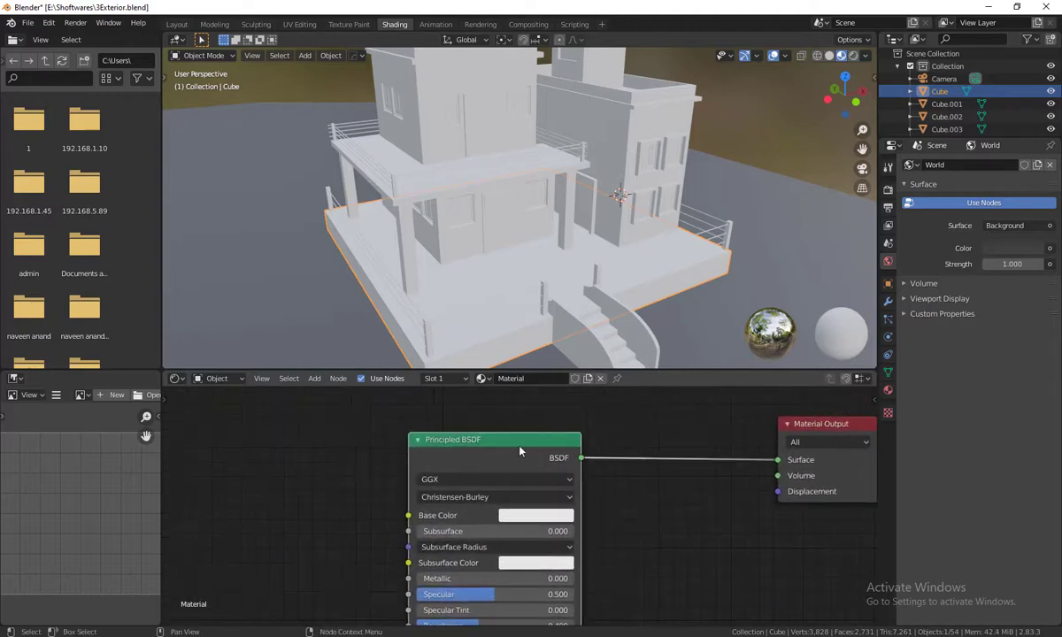
mouse_move(514, 444)
left_mouse_down()
mouse_move(524, 435)
mouse_move(498, 432)
left_mouse_up()
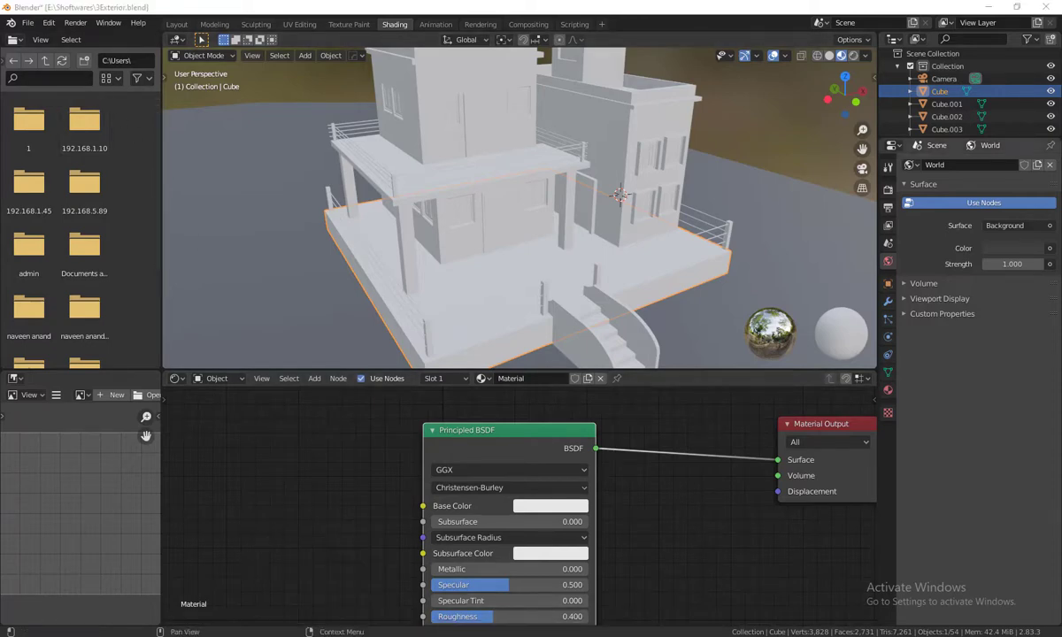
key("alt+Tab")
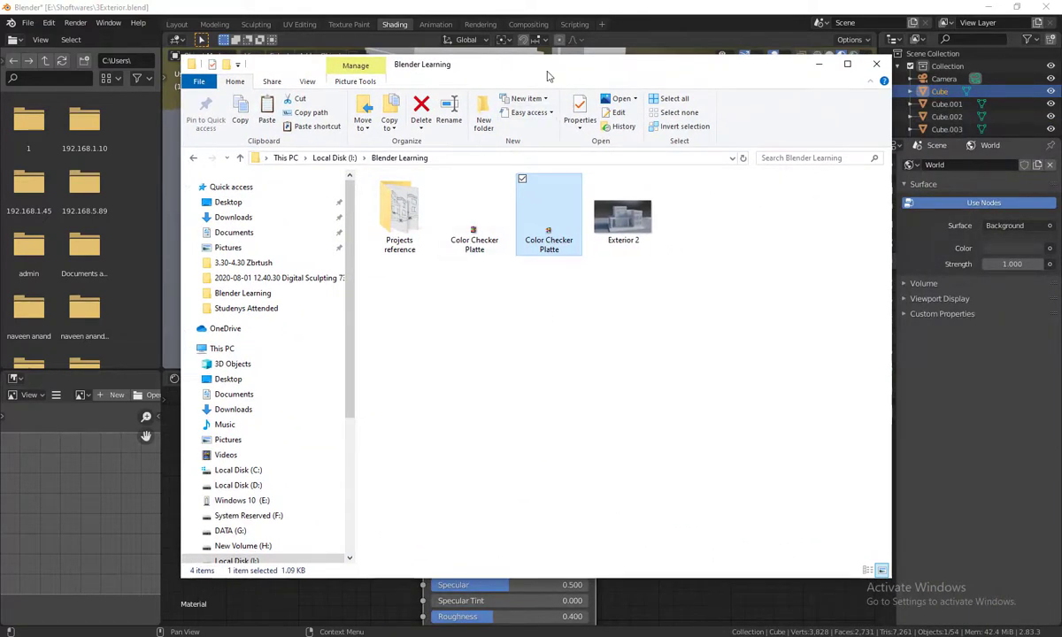
Step: Drag Color Checker Platte.png from Explorer into the Shader Editor as an image texture node
left_click_drag(516, 72, 500, 54)
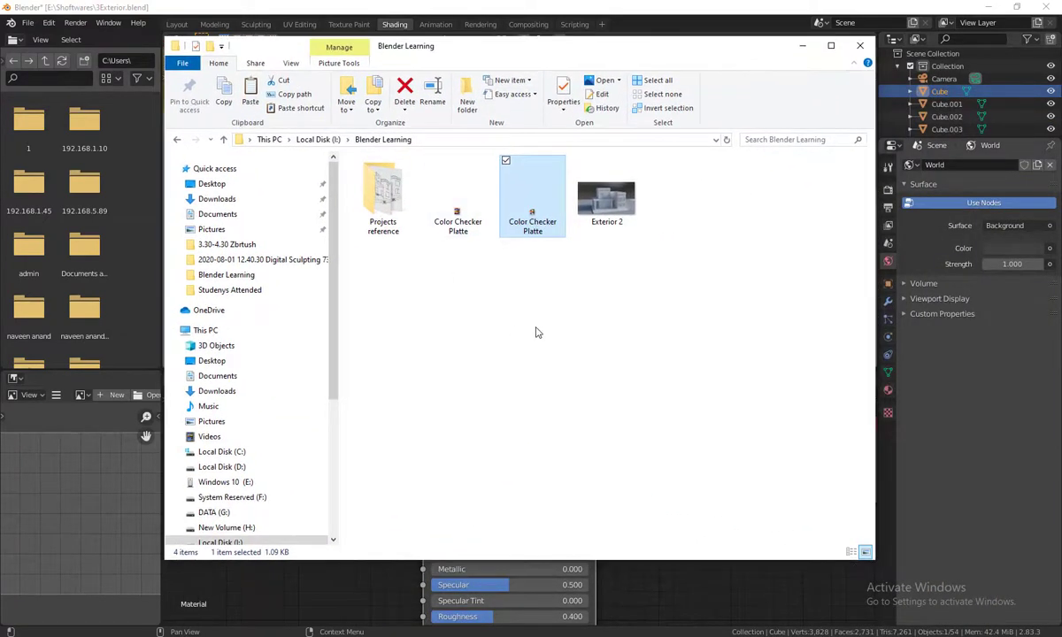
left_click(469, 232)
left_click(522, 230)
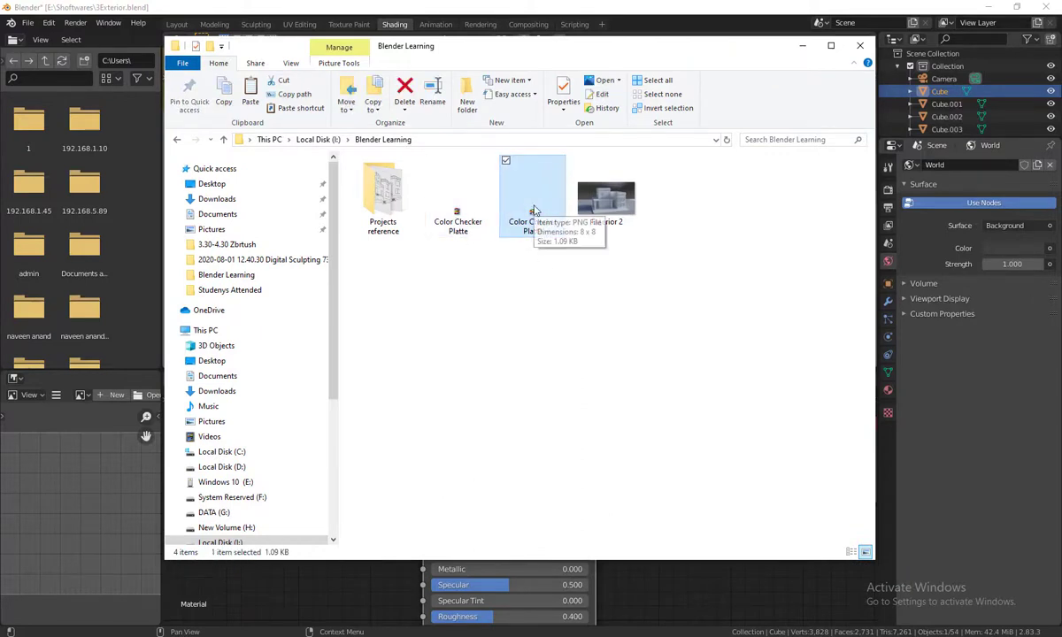
mouse_move(533, 197)
mouse_move(534, 210)
left_mouse_down()
mouse_move(346, 600)
mouse_move(372, 432)
left_mouse_up()
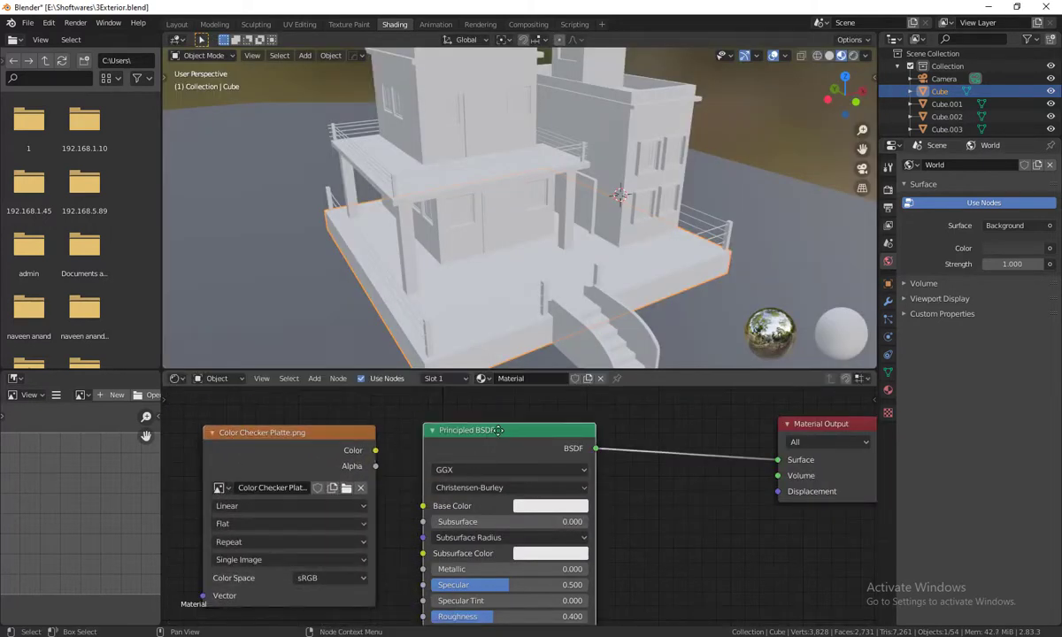
Step: Line up the palette image and Principled BSDF nodes, wiring image Color into Base Color
left_click_drag(491, 432, 582, 433)
left_click_drag(265, 433, 325, 438)
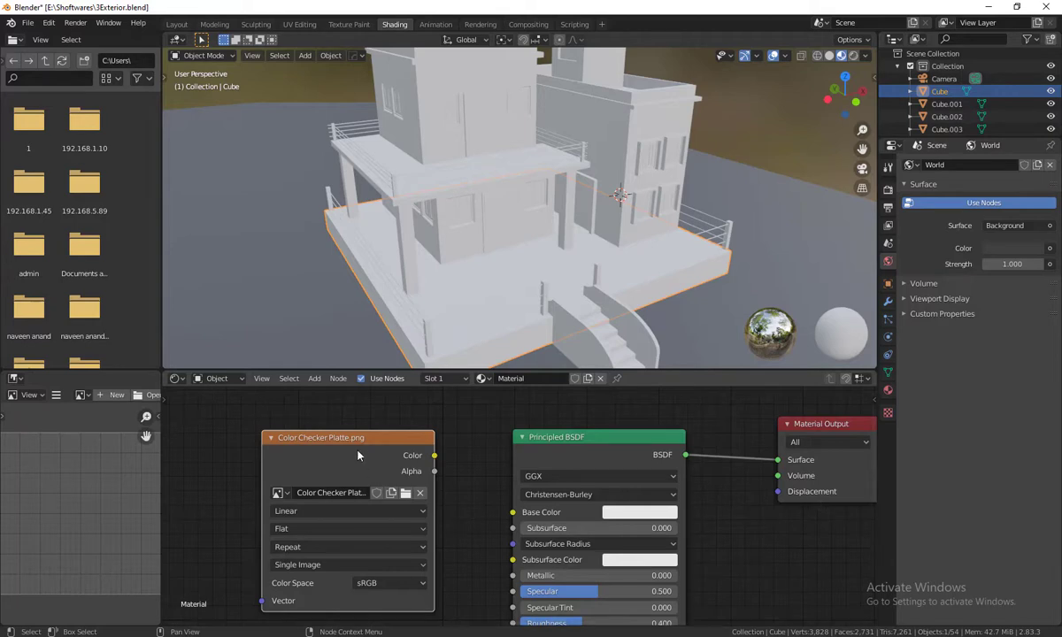
left_click_drag(371, 441, 372, 429)
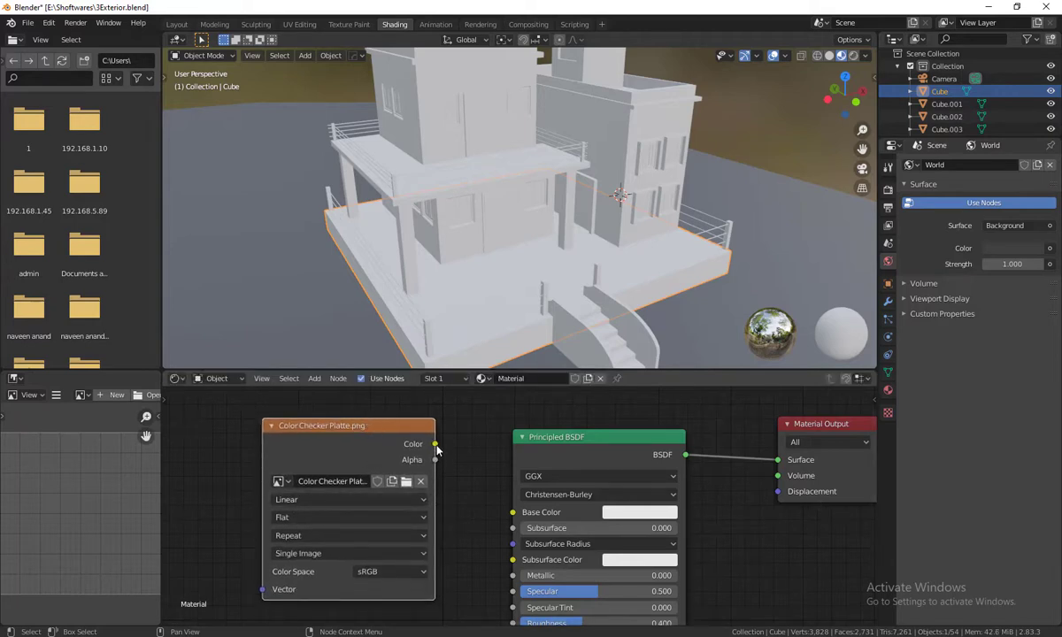
left_click_drag(319, 433, 297, 438)
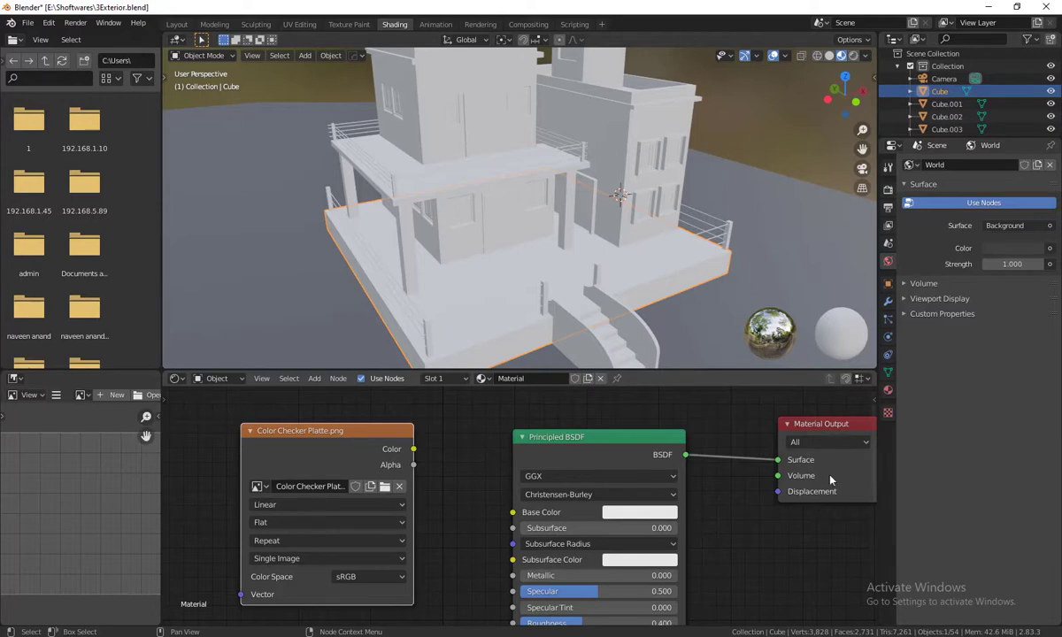
left_click_drag(524, 437, 507, 419)
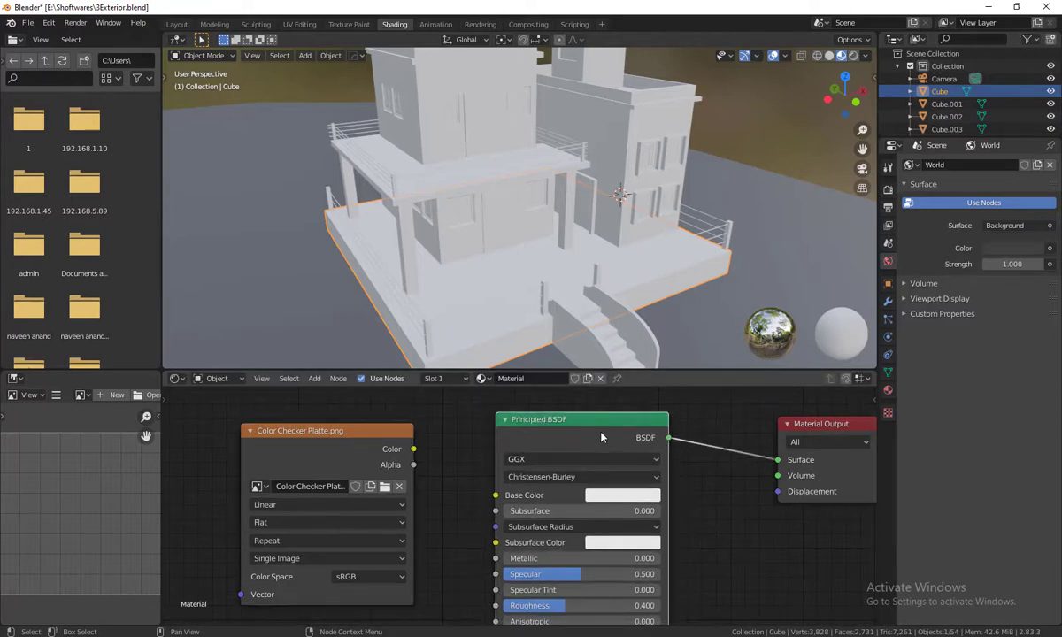
left_click_drag(601, 424, 599, 409)
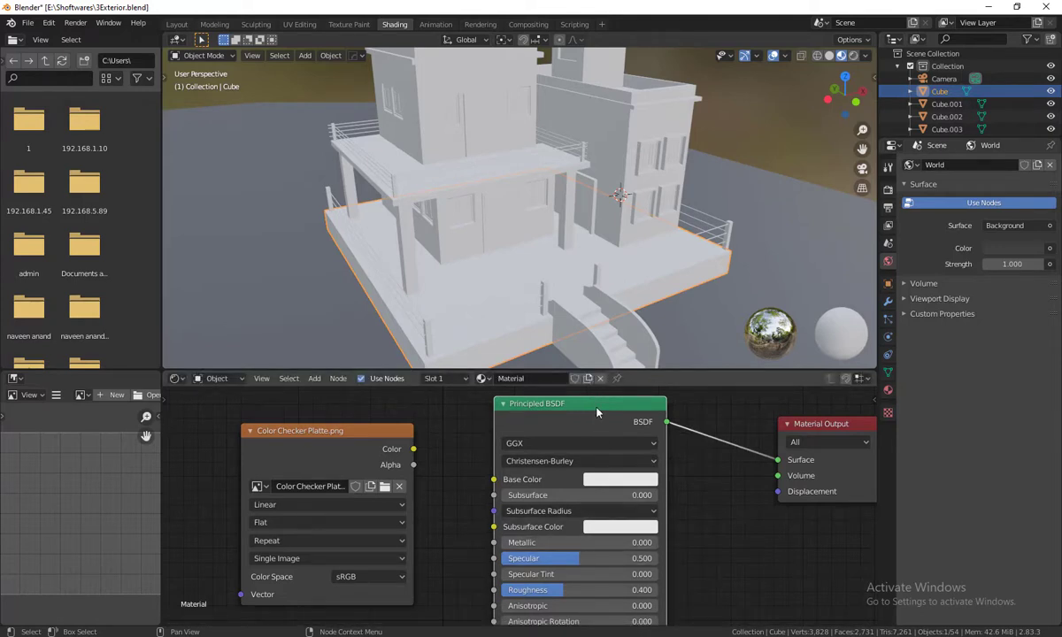
left_click_drag(598, 412, 606, 435)
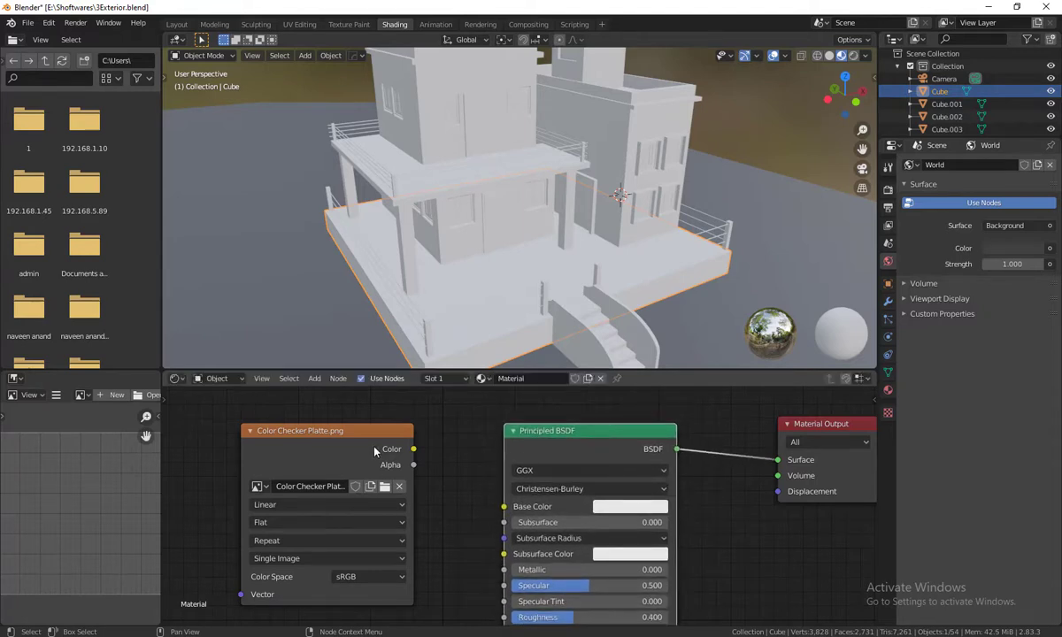
left_click_drag(414, 449, 504, 506)
Step: Nudge the Color Checker Platte node and orbit to view the house base's palette colours
left_click_drag(574, 436, 594, 429)
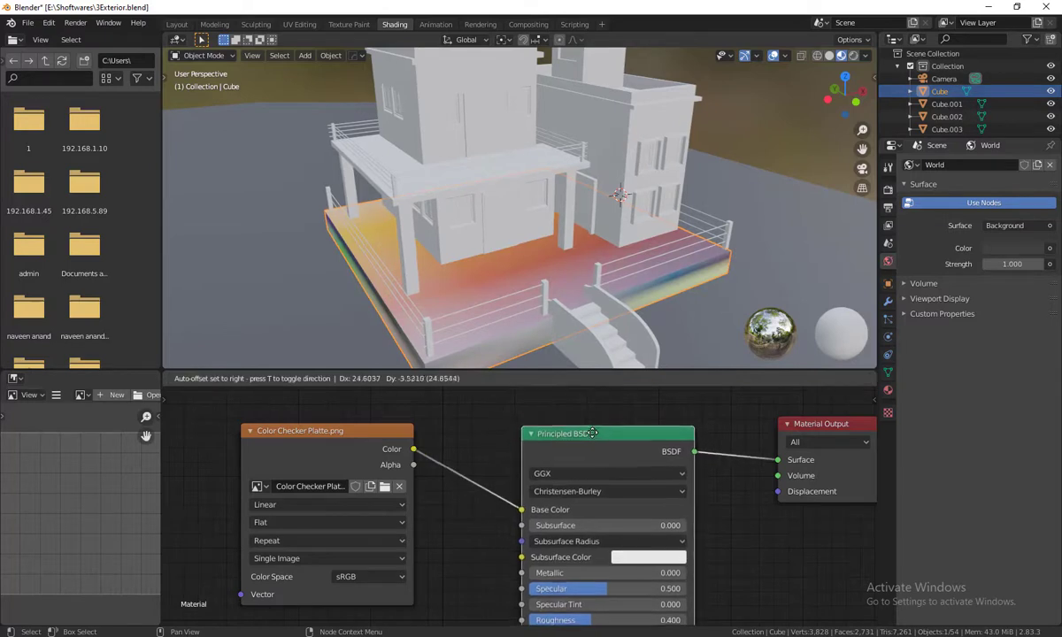
mouse_move(357, 432)
left_mouse_down()
mouse_move(370, 449)
mouse_move(364, 425)
left_mouse_up()
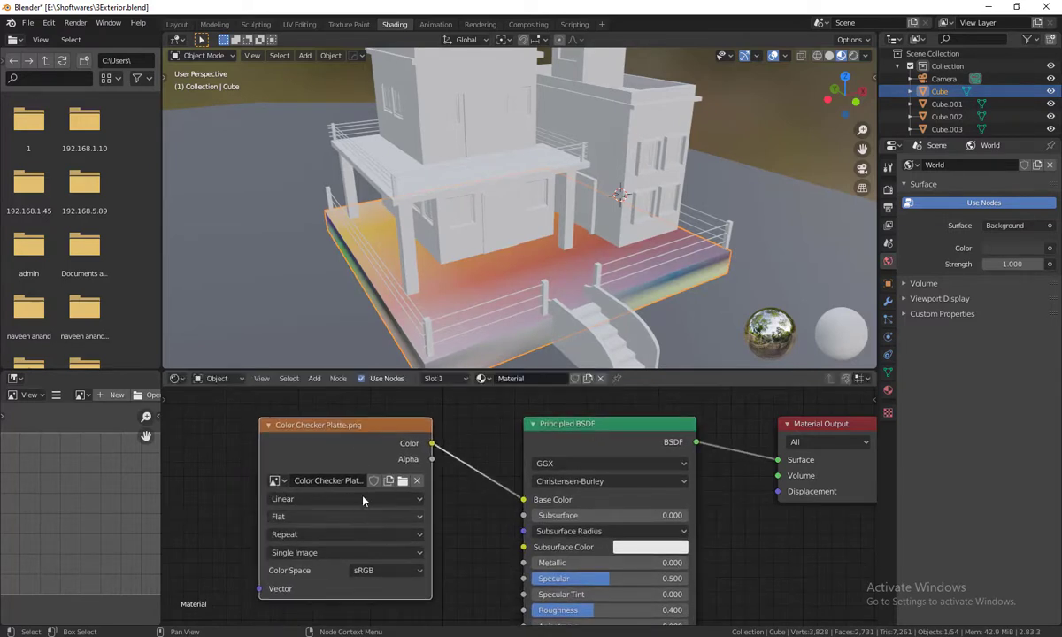
mouse_move(540, 262)
middle_mouse_down()
mouse_move(607, 277)
mouse_move(598, 247)
mouse_move(622, 276)
mouse_move(595, 279)
mouse_move(573, 249)
mouse_move(373, 283)
mouse_move(433, 296)
mouse_move(454, 273)
mouse_move(440, 354)
middle_mouse_up()
scroll(563, 282, "up", 3)
scroll(573, 250, "up", 2)
scroll(392, 264, "down", 3)
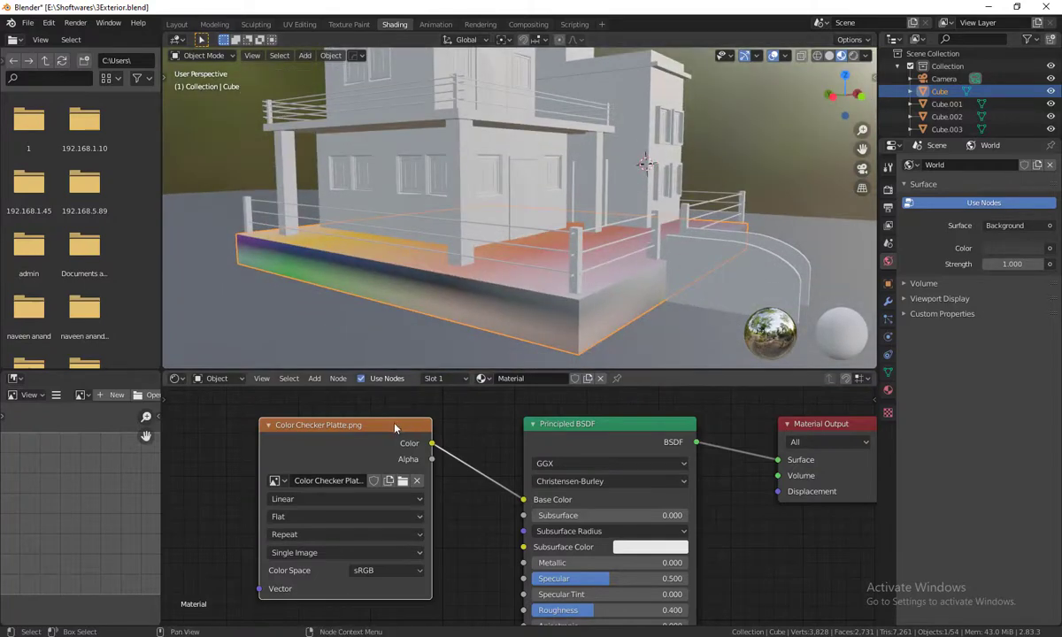
left_click_drag(395, 428, 412, 435)
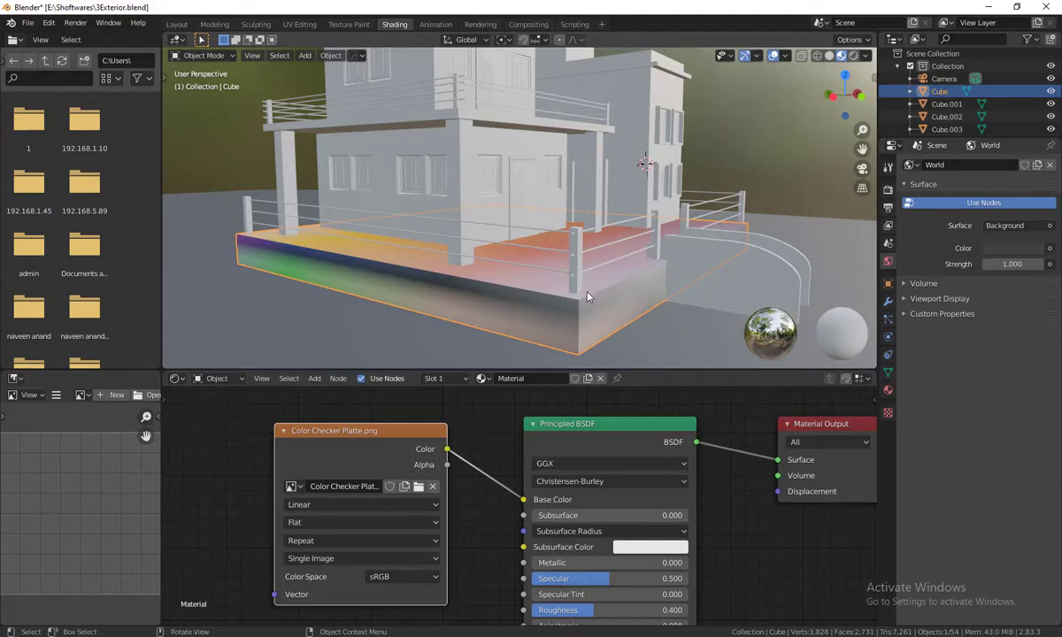
middle_click_drag(587, 297, 587, 295)
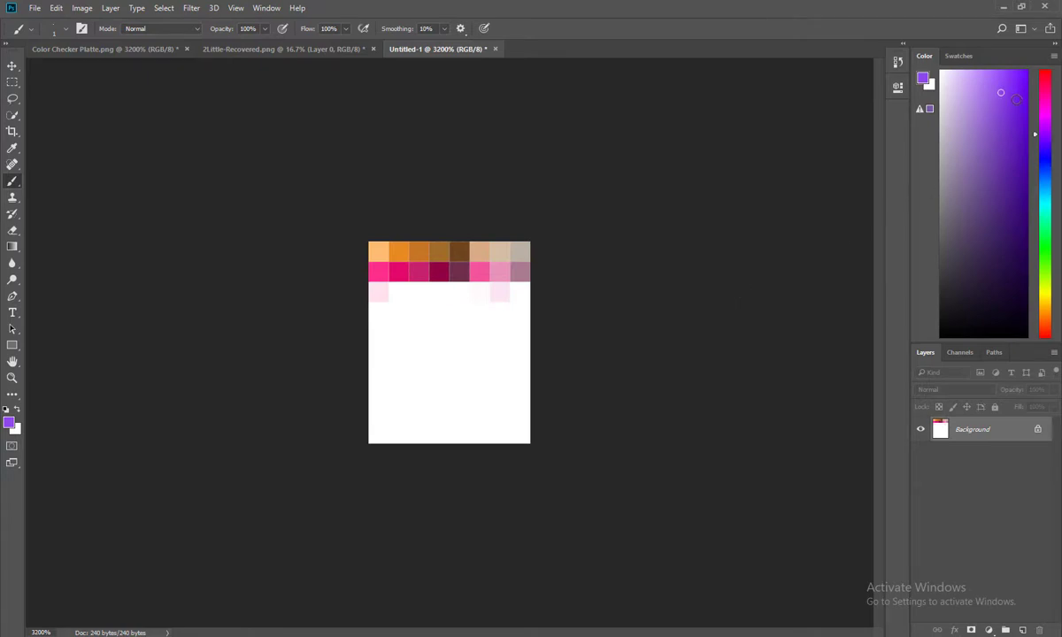
Step: Paint the first two third-row palette cells purple and lighter purple
left_click_drag(1002, 92, 1032, 70)
left_click(379, 292)
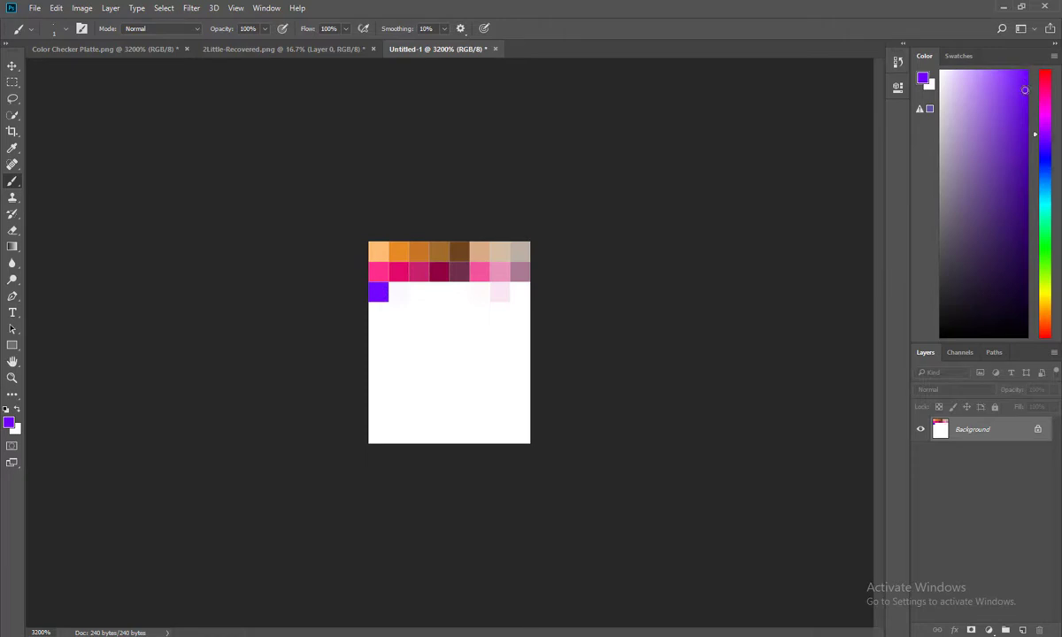
left_click(1026, 109)
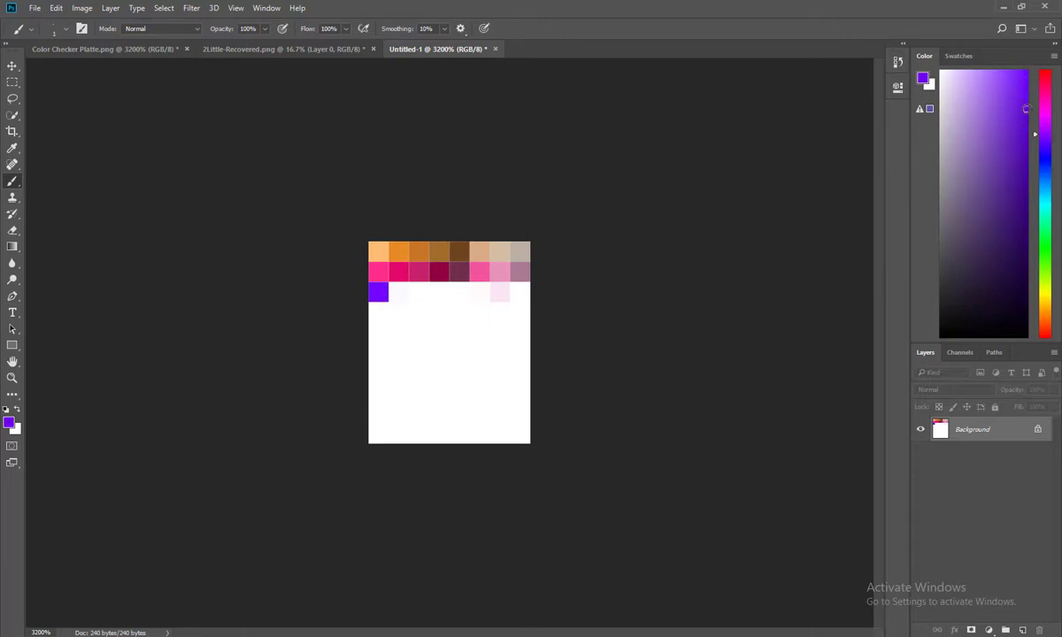
left_click(399, 291)
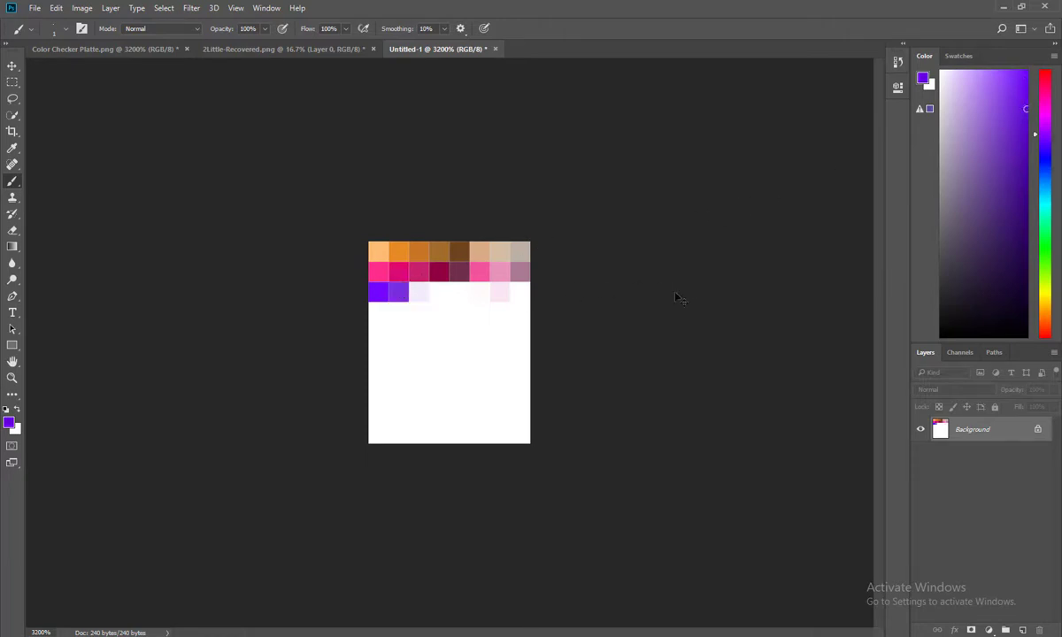
key("ctrl+z")
left_click(400, 293)
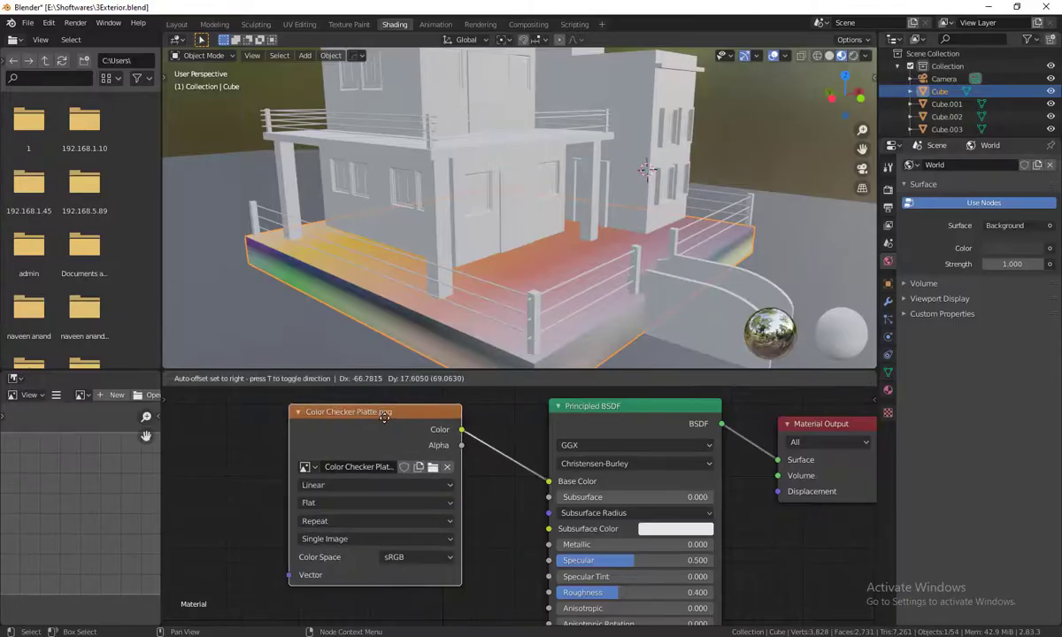
Step: Set the palette image texture's interpolation to Cubic
left_click(349, 500)
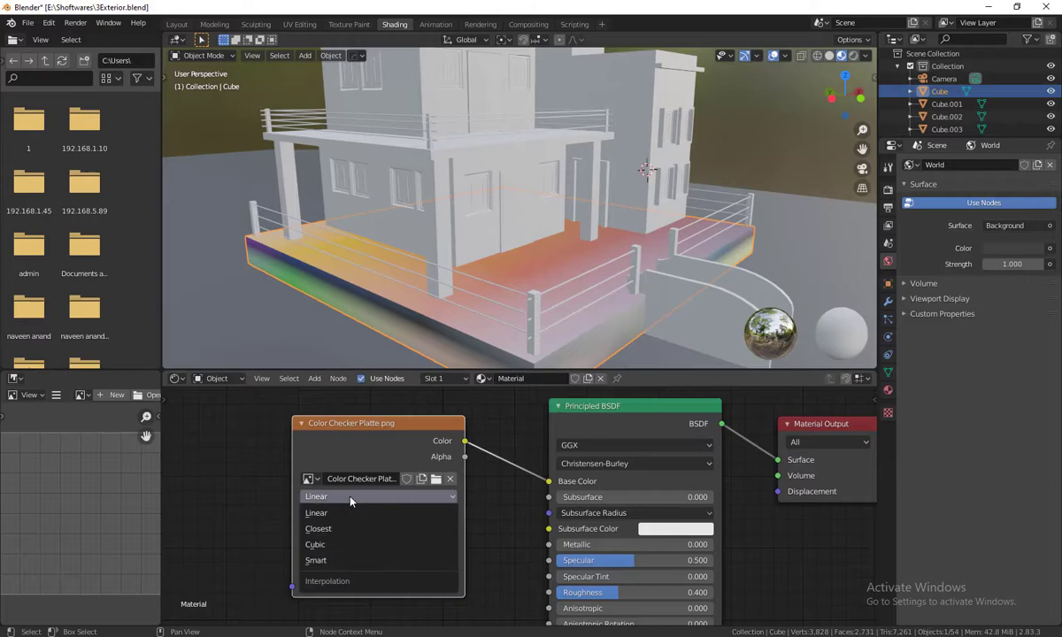
left_click(334, 546)
middle_click_drag(446, 328, 341, 232)
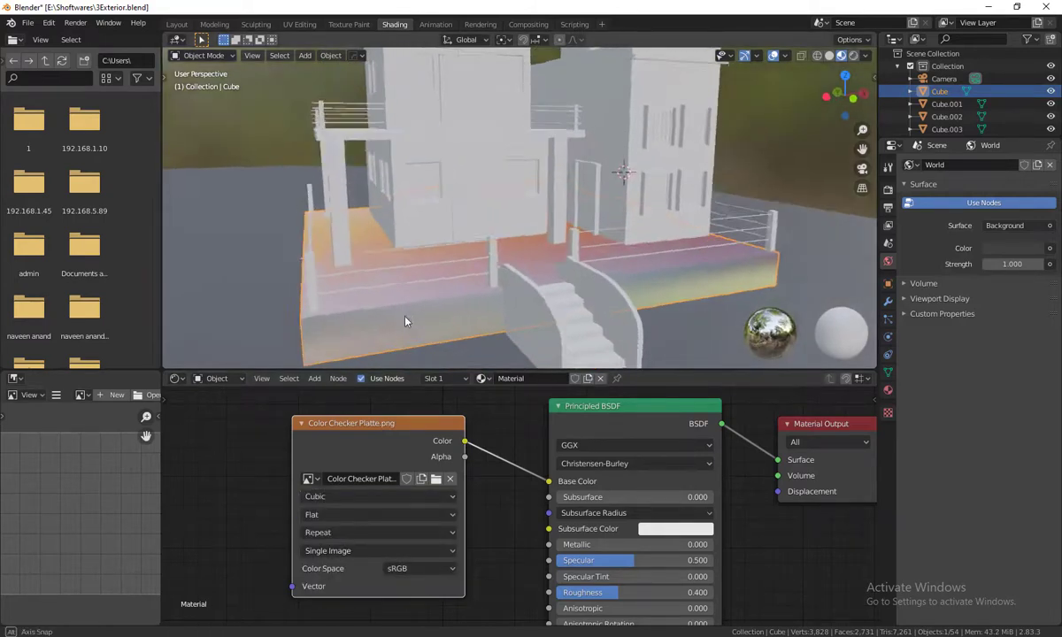
mouse_move(735, 238)
middle_mouse_down()
mouse_move(630, 293)
mouse_move(646, 276)
middle_mouse_up()
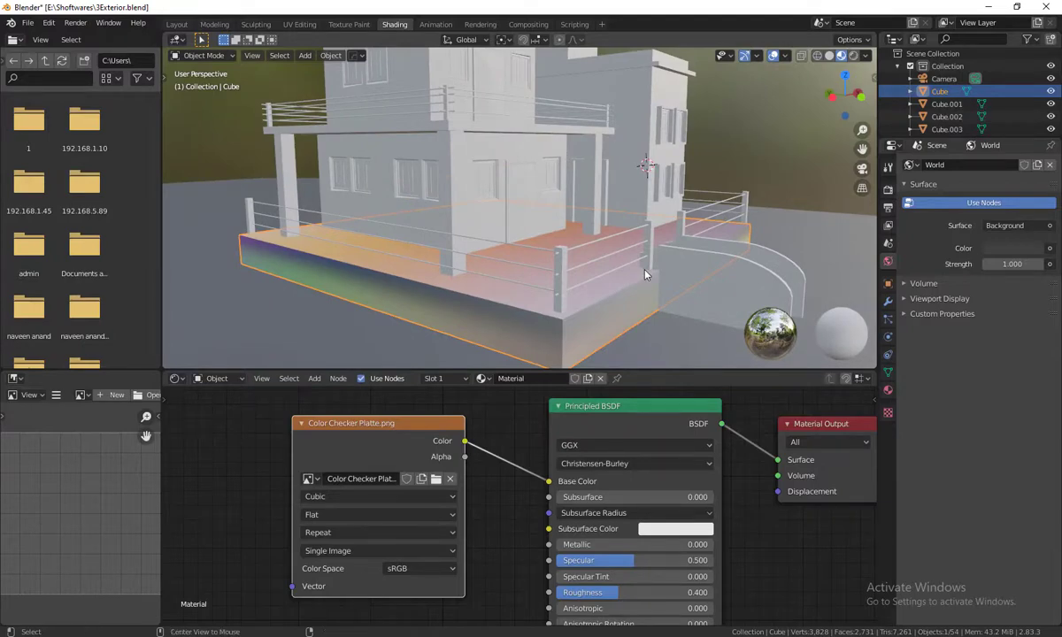
Step: Unhide all objects with Alt+H, hide the reference sketch image again, and select the house base
key("alt+h")
middle_click_drag(624, 249, 621, 252)
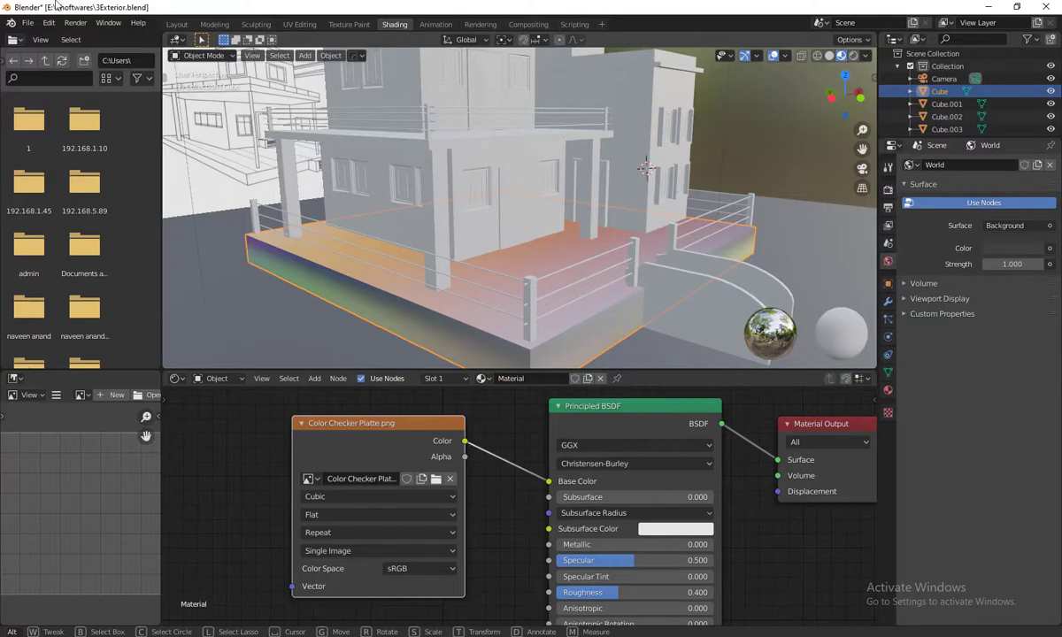
left_click(213, 133)
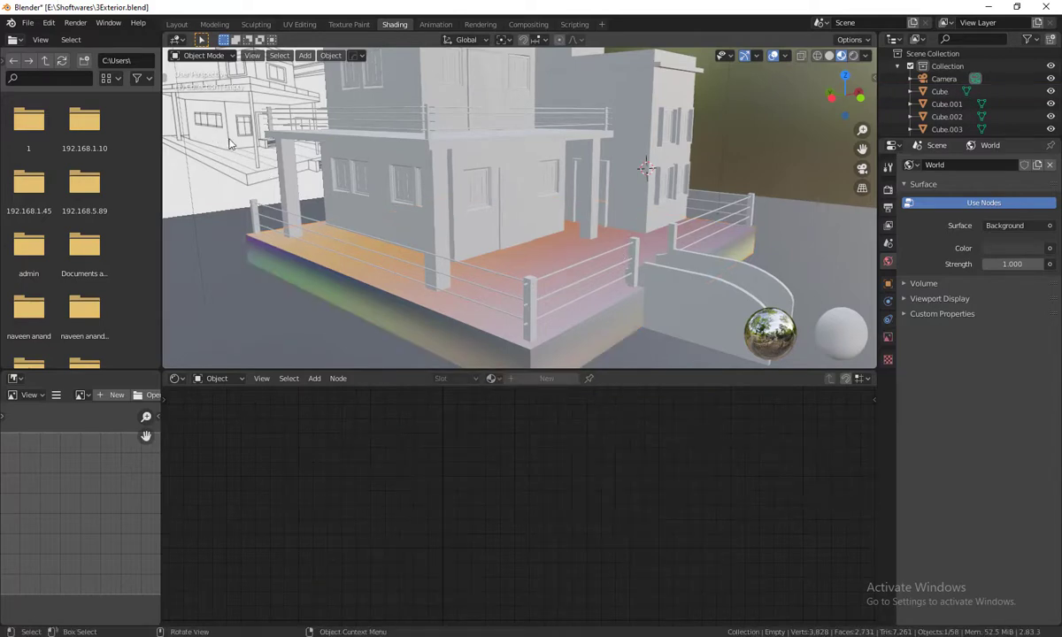
key("alt+h")
scroll(229, 145, "down", 5)
middle_click_drag(265, 132, 292, 126)
left_click(292, 126)
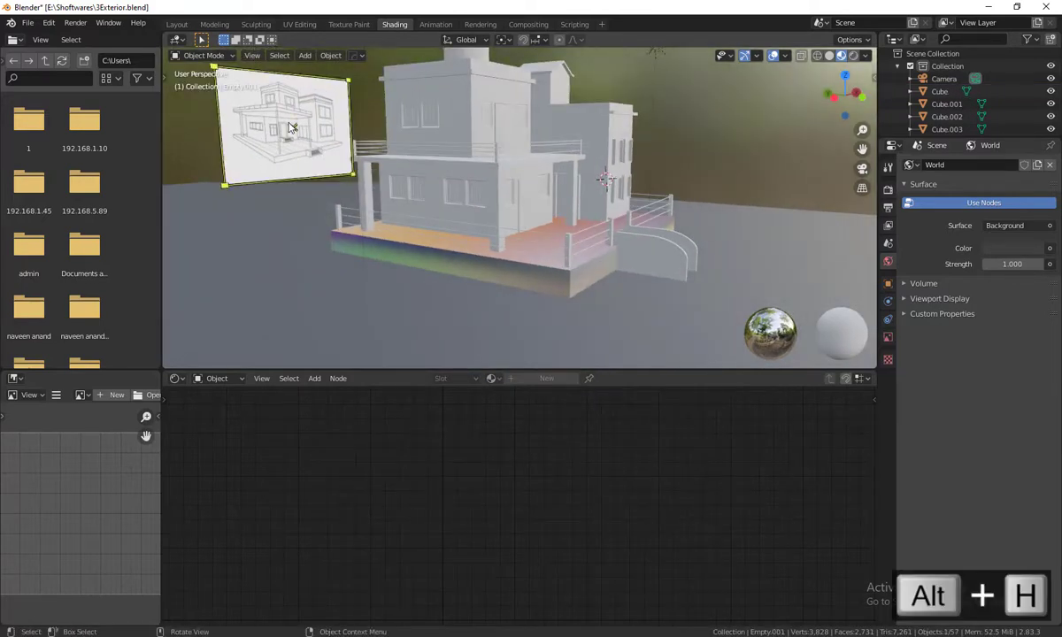
key("h")
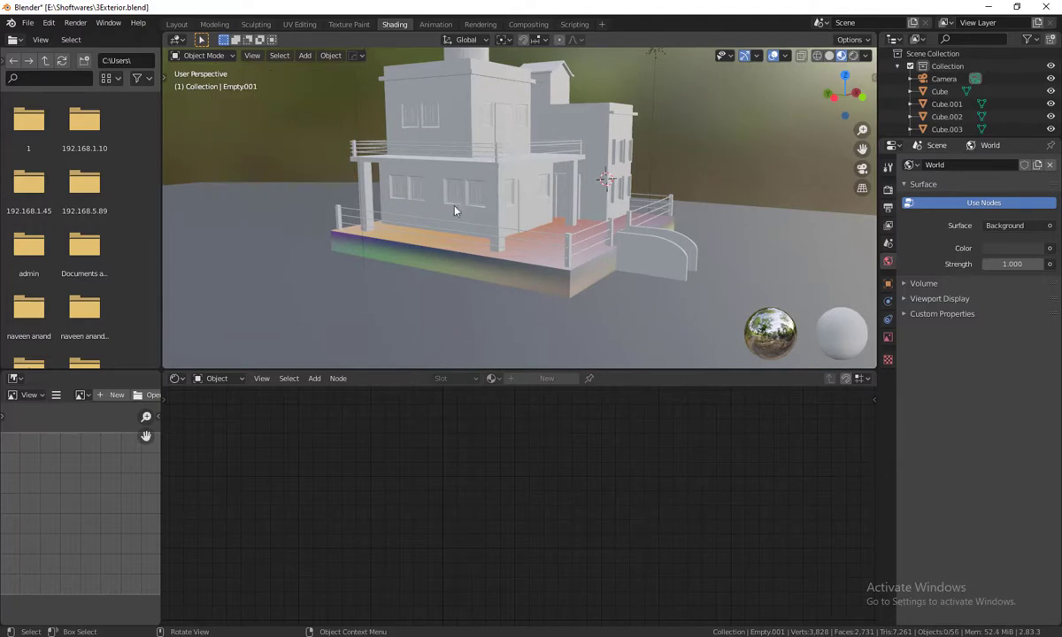
left_click(463, 257)
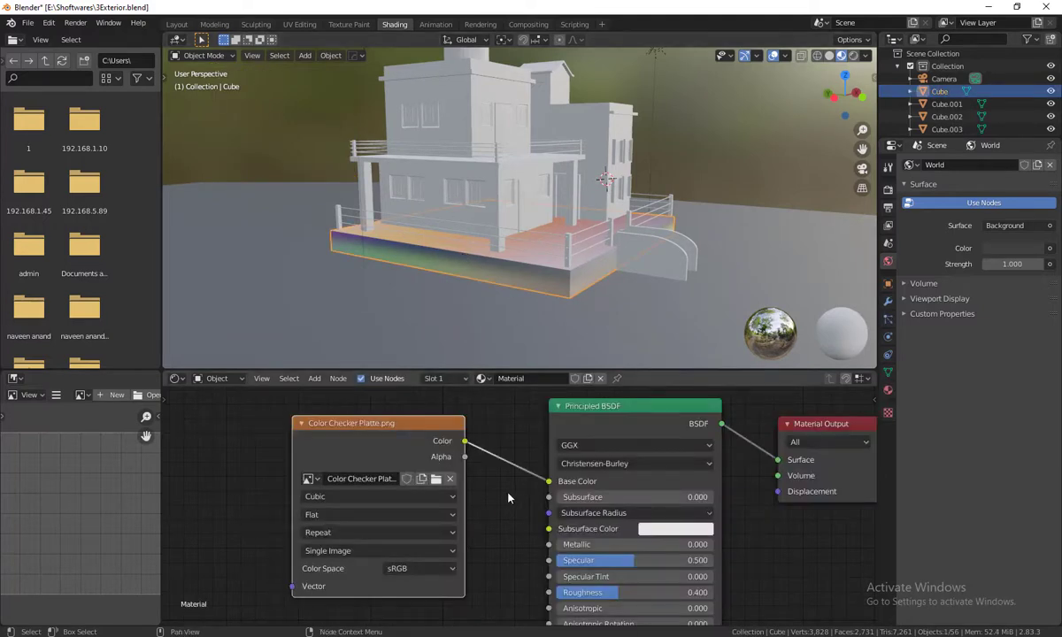
Step: Change the Color Checker texture interpolation from Cubic to Closest and check the base's crisp colours
left_click_drag(375, 423, 403, 437)
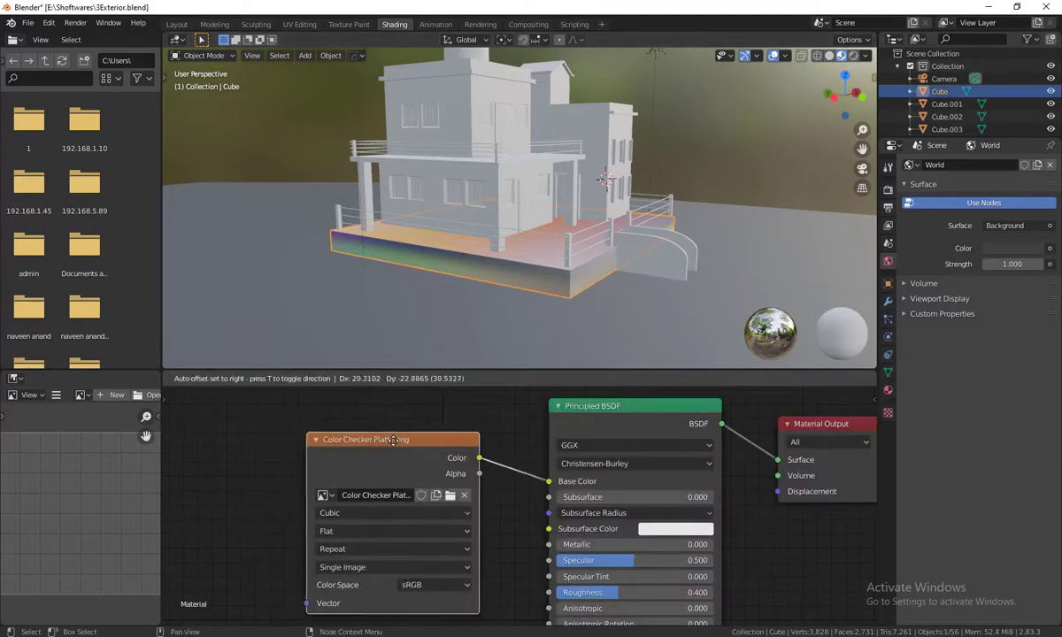
middle_click_drag(496, 265, 540, 265)
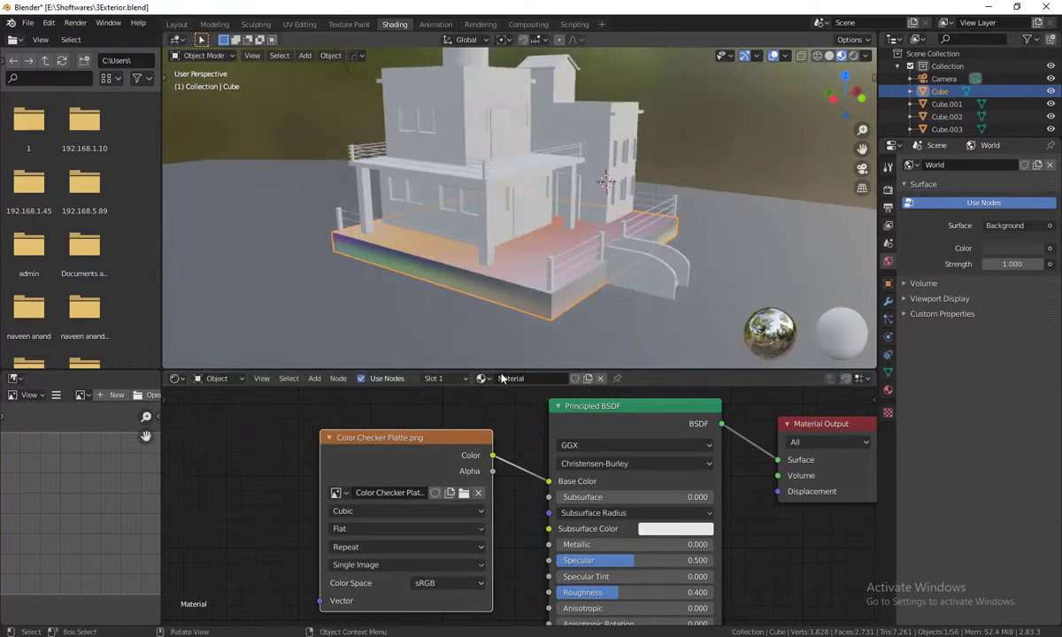
left_click(344, 515)
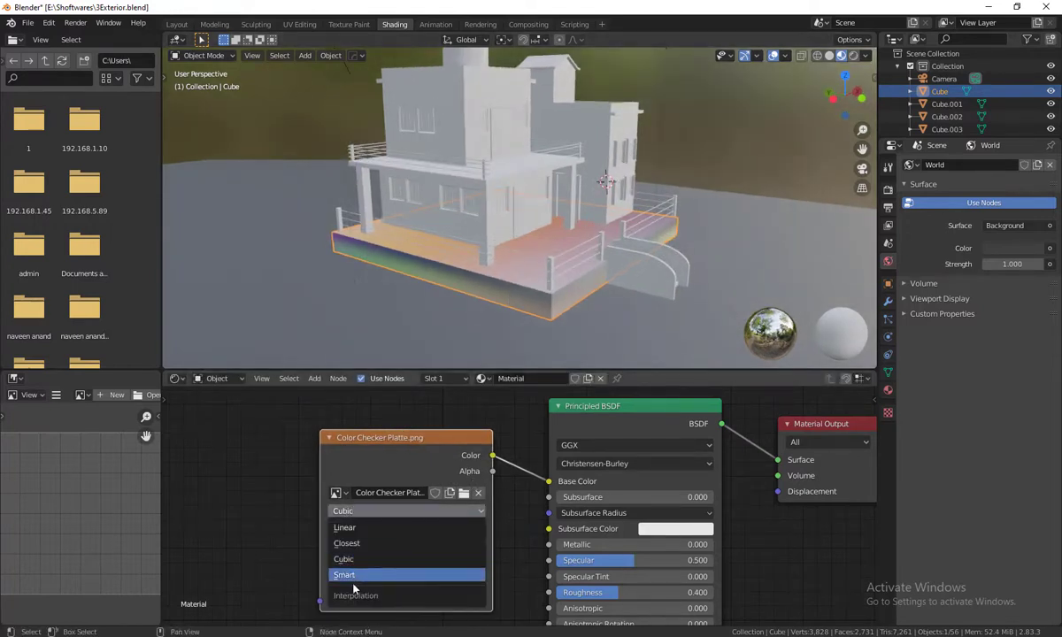
left_click(375, 543)
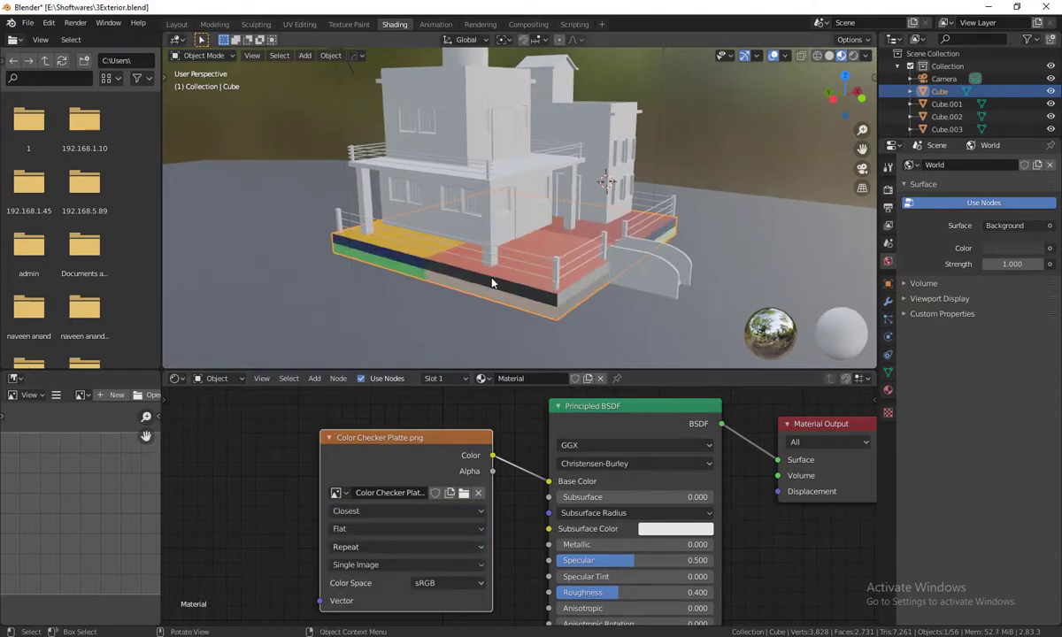
scroll(460, 260, "up", 5)
middle_click_drag(471, 257, 601, 241)
scroll(434, 274, "down", 5)
mouse_move(434, 274)
middle_mouse_down()
mouse_move(463, 290)
mouse_move(376, 274)
mouse_move(498, 310)
middle_mouse_up()
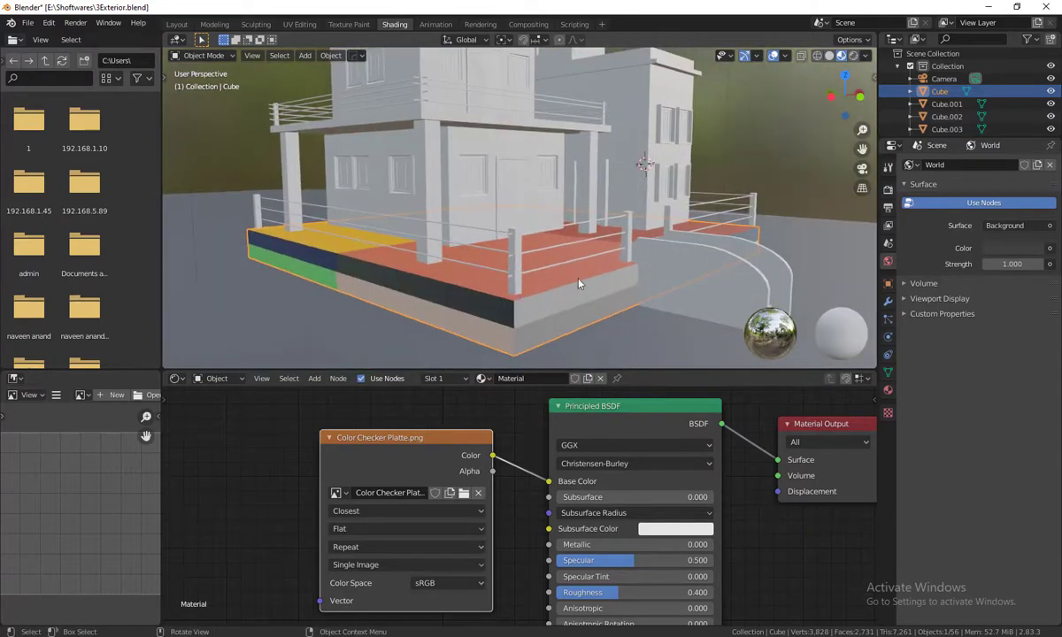
left_click(531, 311)
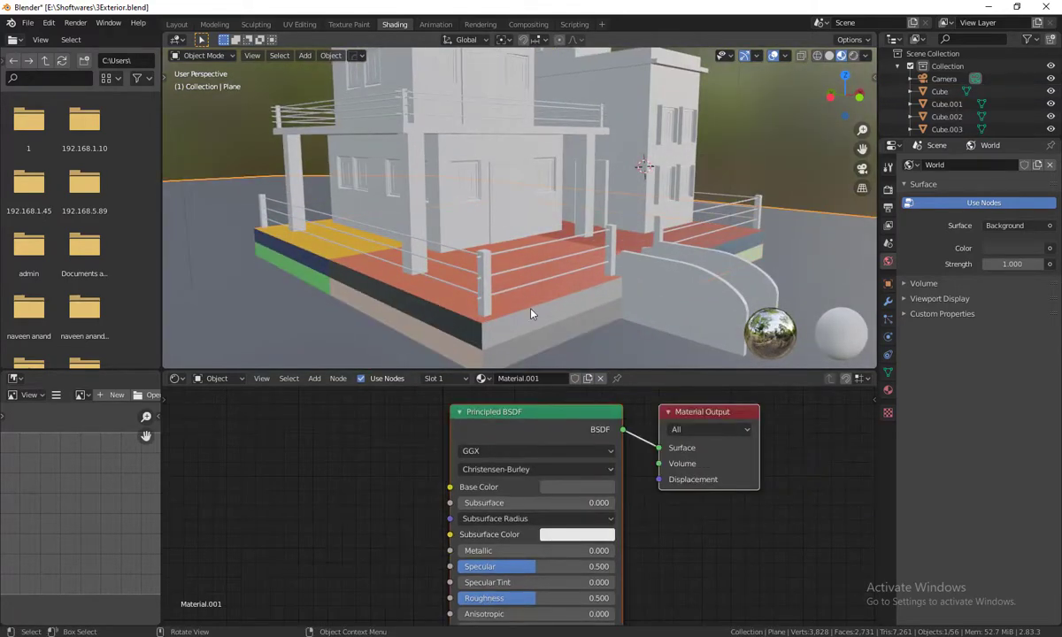
Step: Reselect the house base Cube, check its palette texture from above and at an angle, then switch to UV Editing
left_click(528, 310)
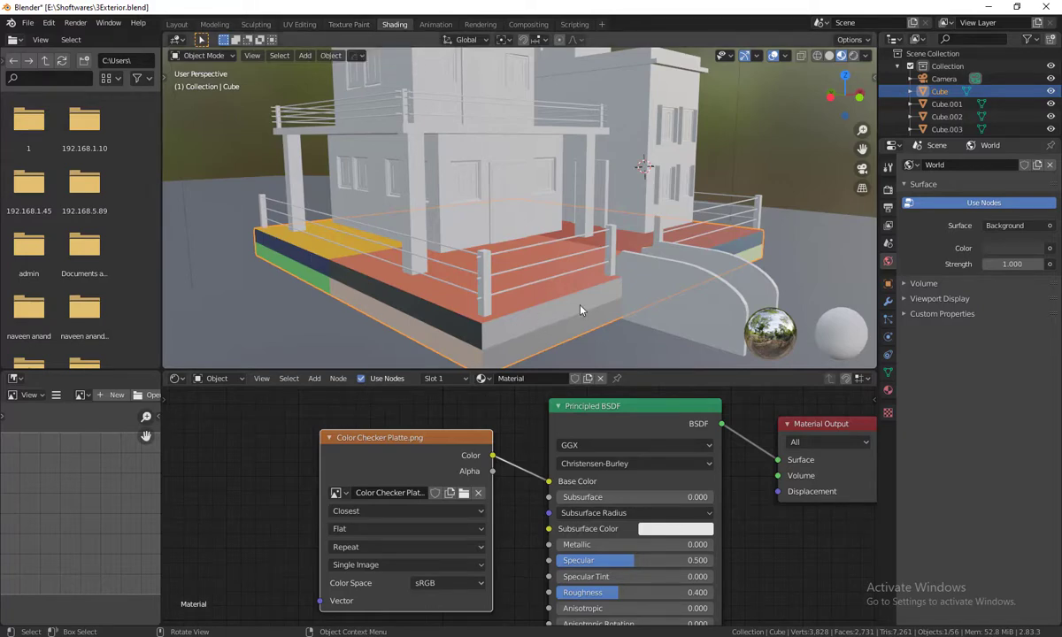
scroll(531, 281, "up", 2)
scroll(510, 296, "down", 1)
scroll(519, 298, "down", 2)
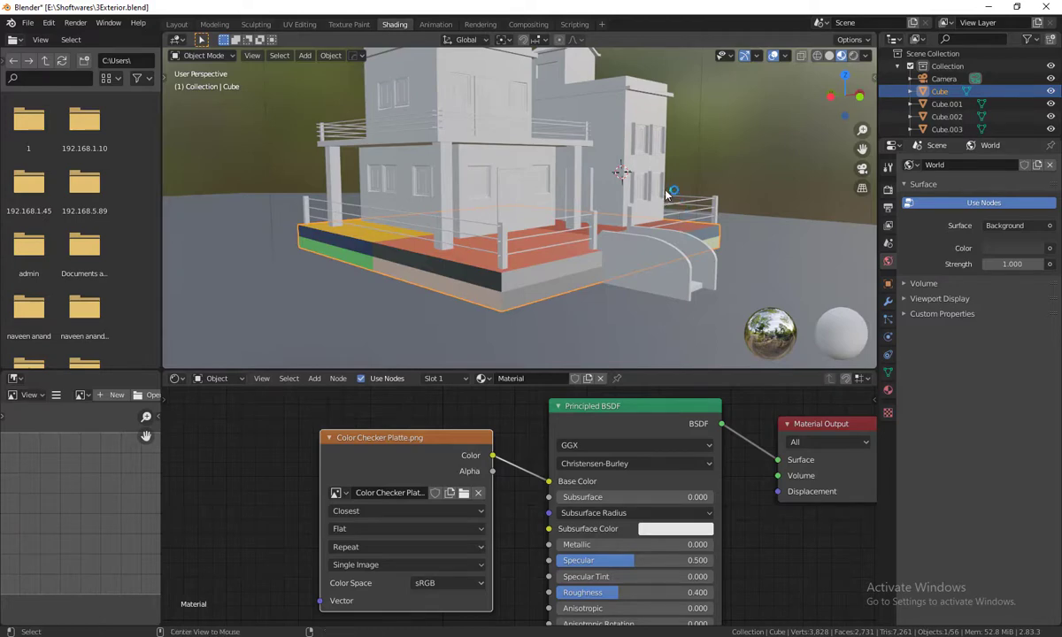
key("KP_7")
mouse_move(643, 274)
middle_mouse_down()
mouse_move(550, 160)
mouse_move(607, 275)
mouse_move(610, 211)
mouse_move(602, 267)
mouse_move(601, 255)
mouse_move(602, 265)
mouse_move(612, 255)
mouse_move(617, 266)
mouse_move(606, 261)
middle_mouse_up()
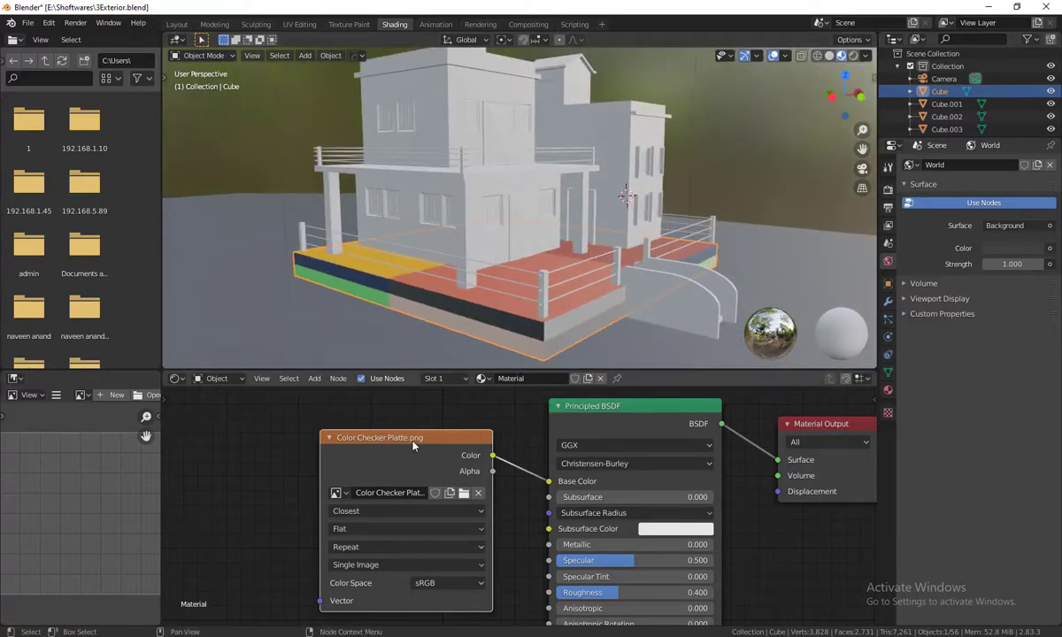
left_click_drag(380, 437, 392, 435)
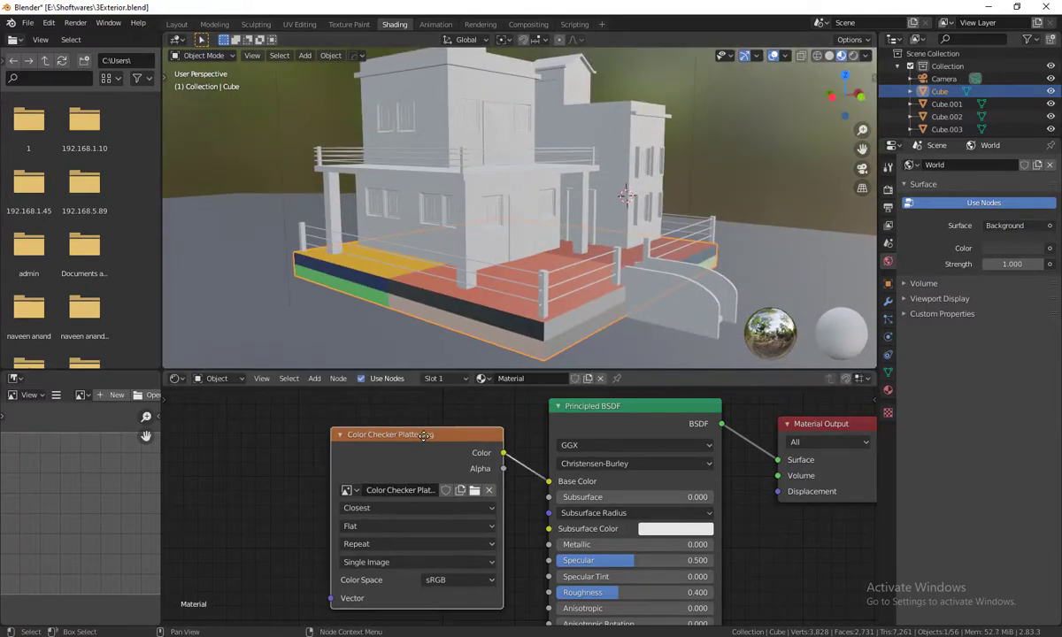
left_click(299, 24)
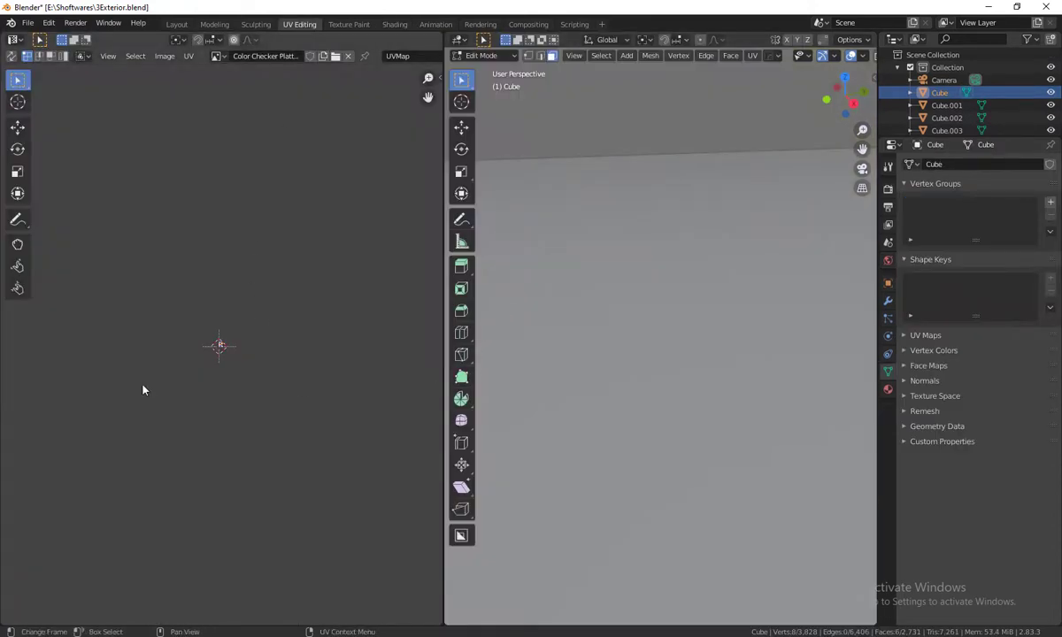
Step: Frame the palette image in the UV editor, widen the 3D view, then return to Shading
key("Home")
scroll(254, 379, "up", 4)
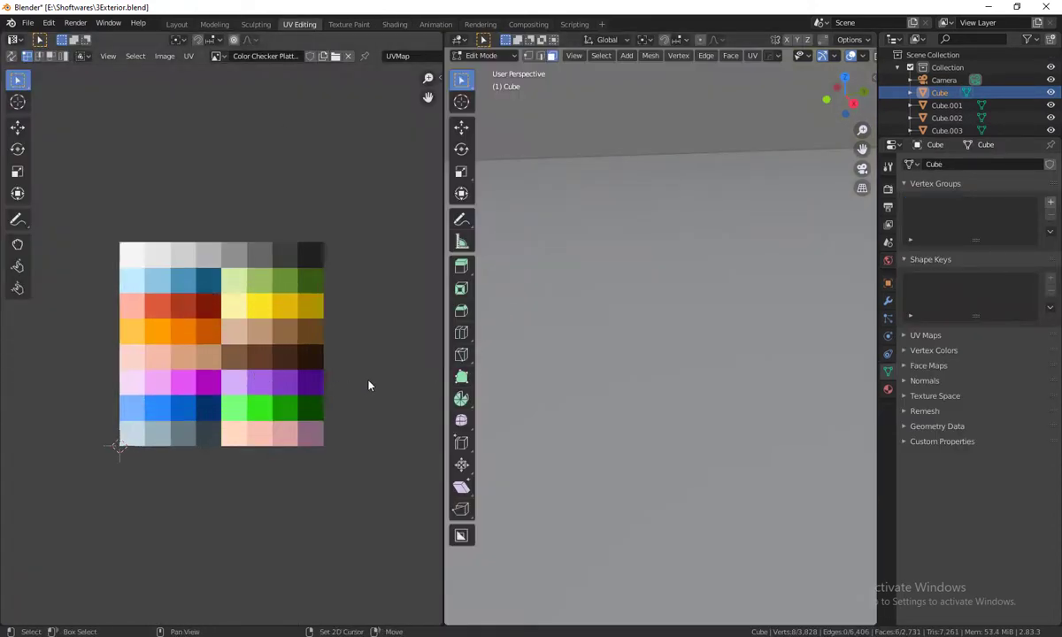
scroll(369, 386, "down", 6)
scroll(369, 386, "down", 4)
scroll(369, 386, "up", 6)
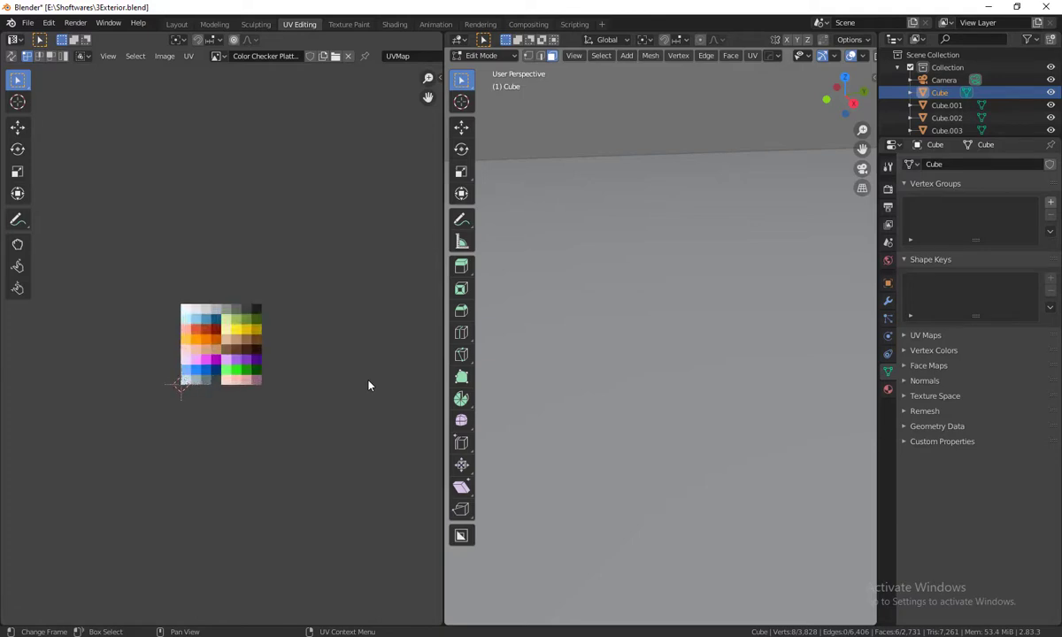
scroll(369, 386, "down", 1)
scroll(369, 386, "down", 3)
scroll(320, 372, "down", 1)
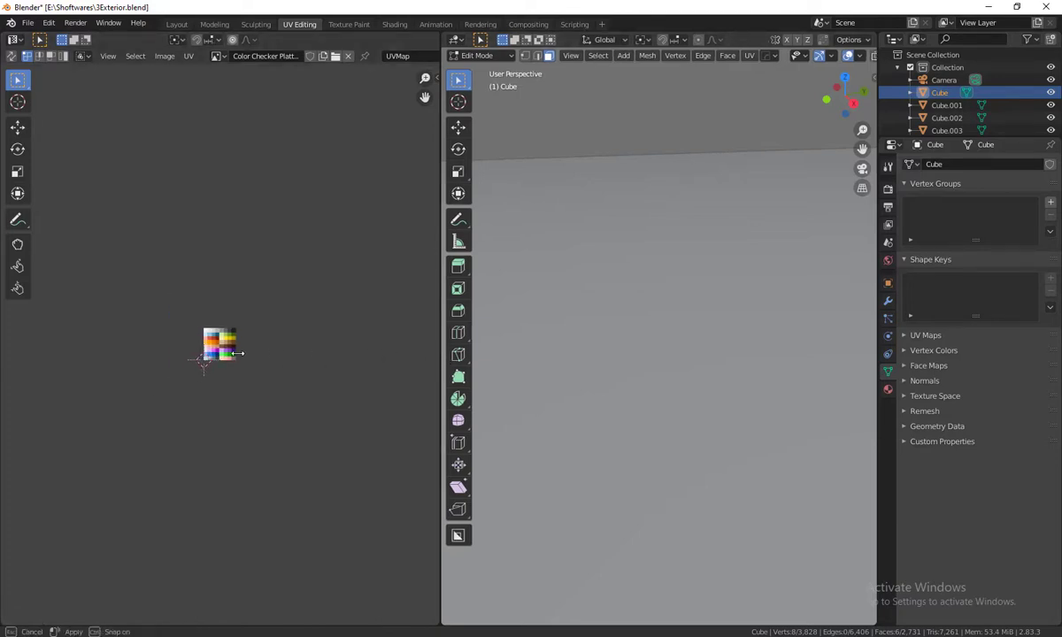
left_click_drag(443, 357, 219, 357)
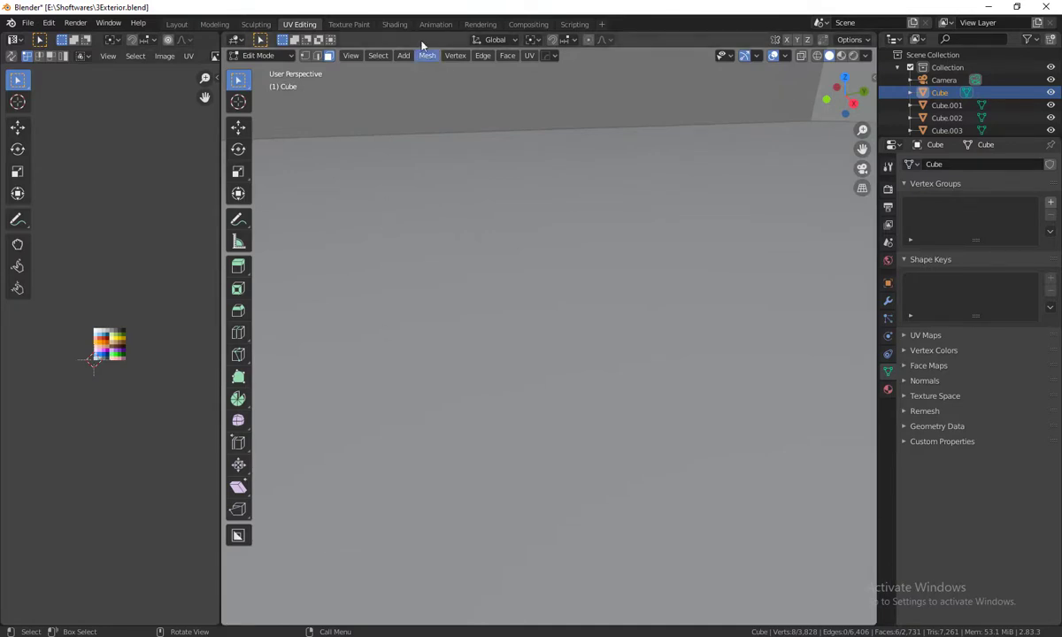
left_click(397, 27)
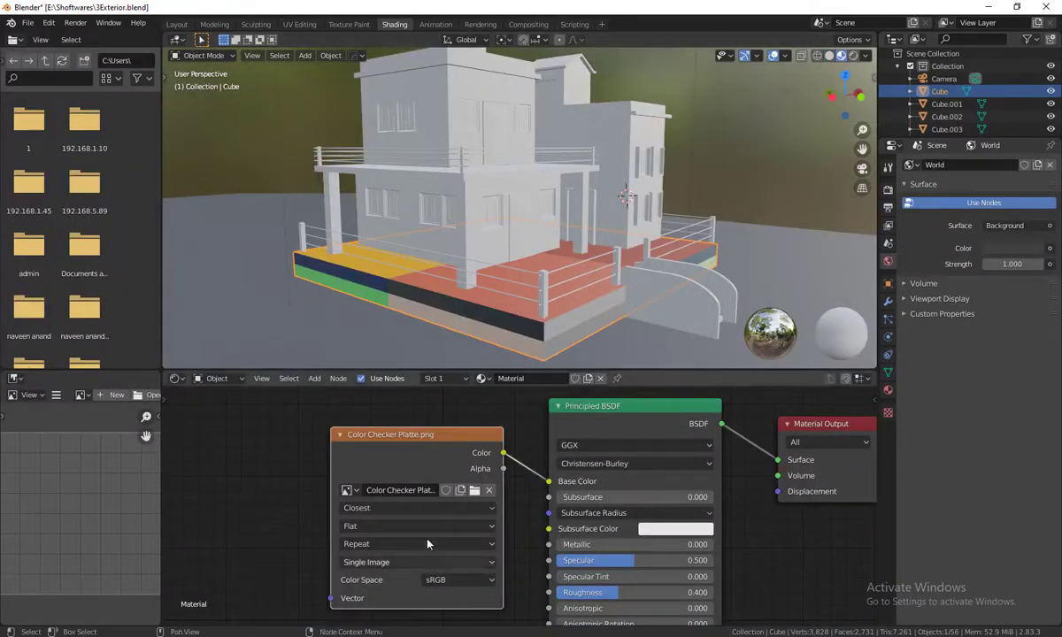
Step: Disconnect the PNG image texture from Base Color and delete that node
left_click_drag(403, 429, 318, 419)
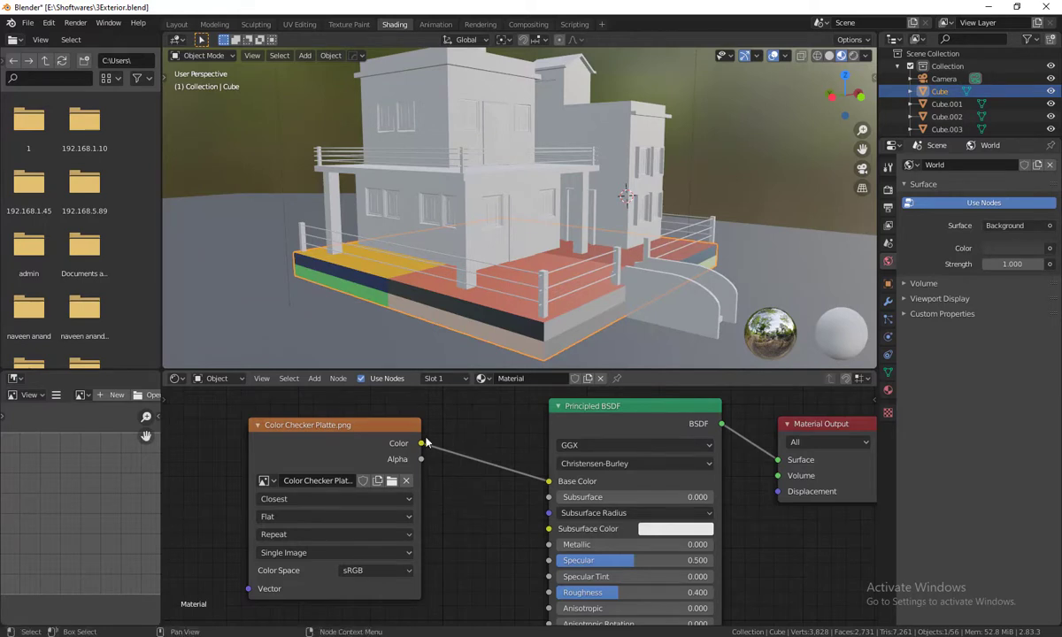
left_click_drag(549, 481, 487, 497)
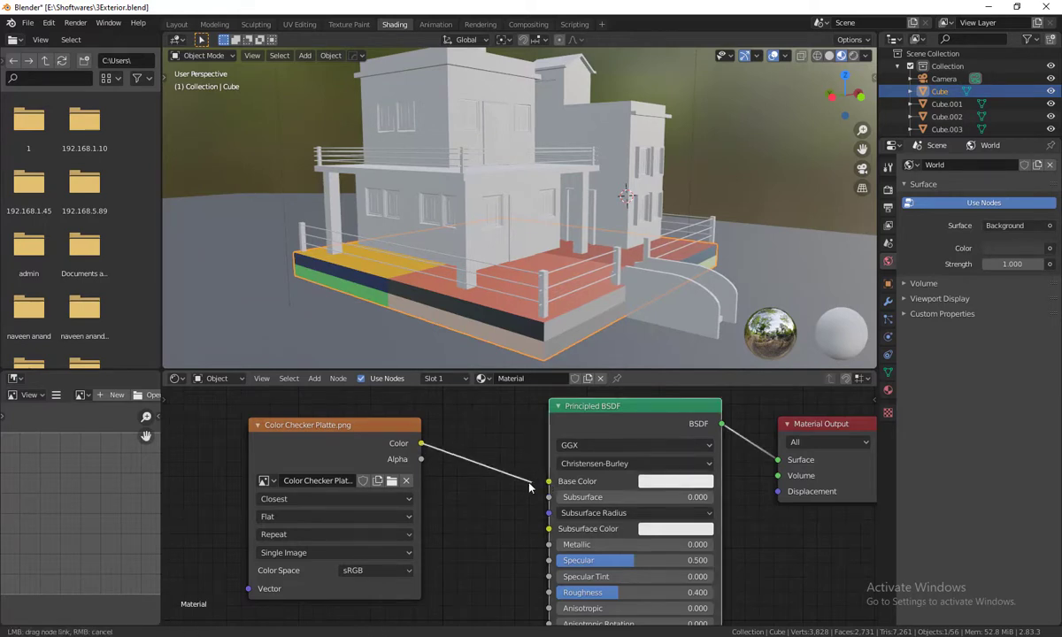
left_click_drag(370, 425, 386, 449)
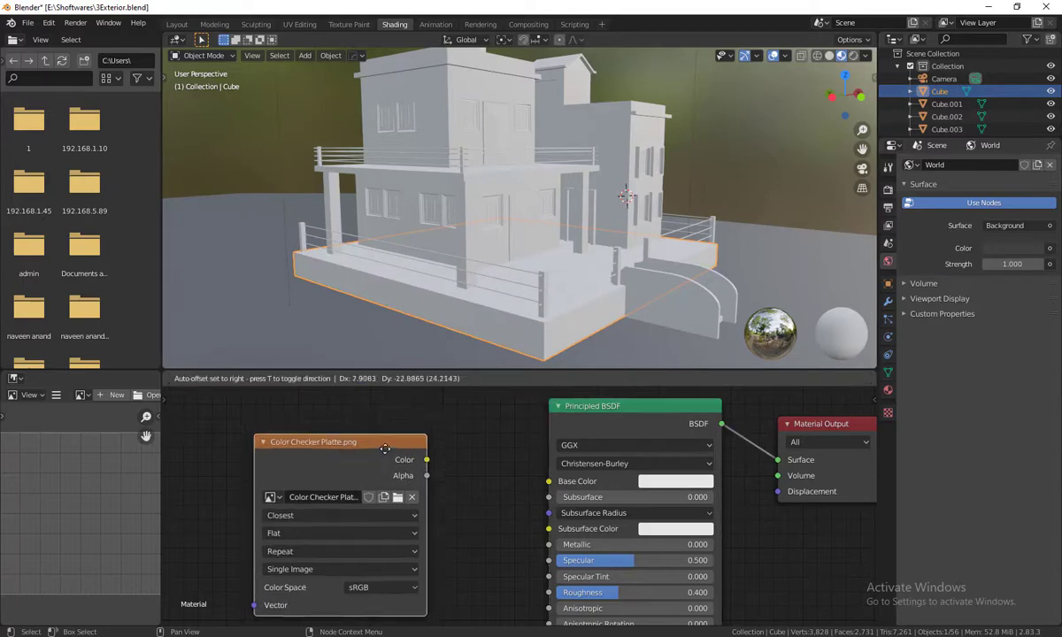
key("Delete")
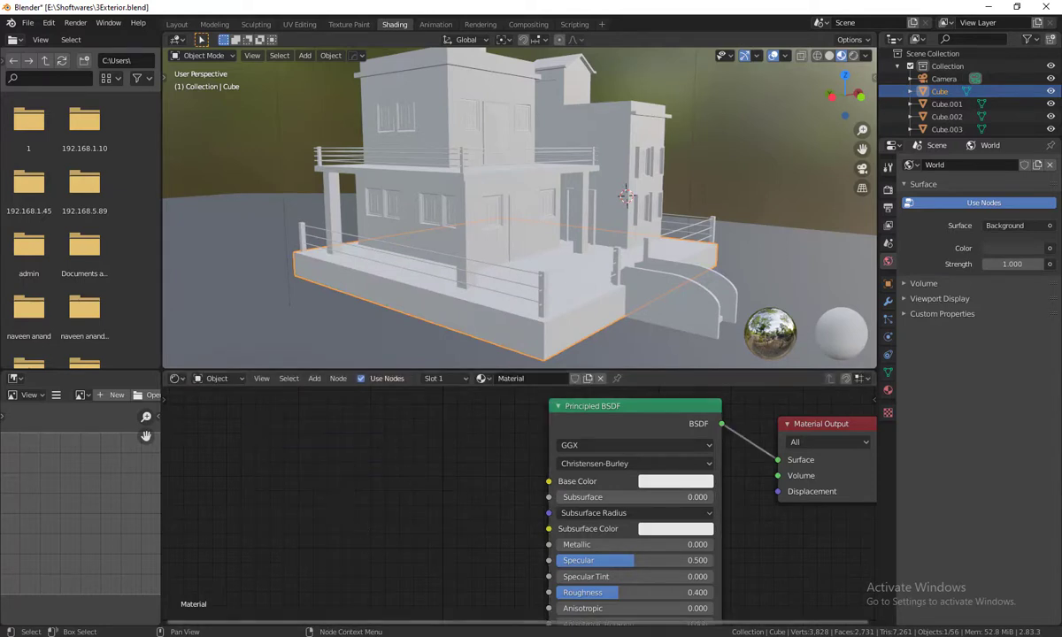
Step: Drag Color Checker Platte.jpg from File Explorer into the node editor as a new image texture node
key("alt+Tab")
left_click(462, 226)
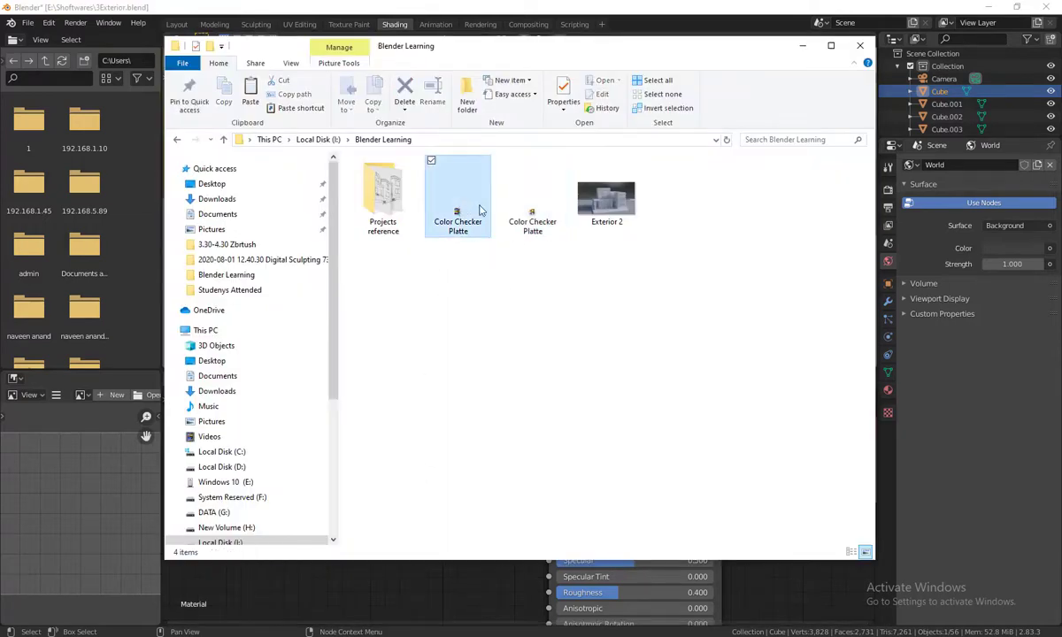
mouse_move(458, 210)
left_mouse_down()
mouse_move(434, 589)
mouse_move(381, 501)
left_mouse_up()
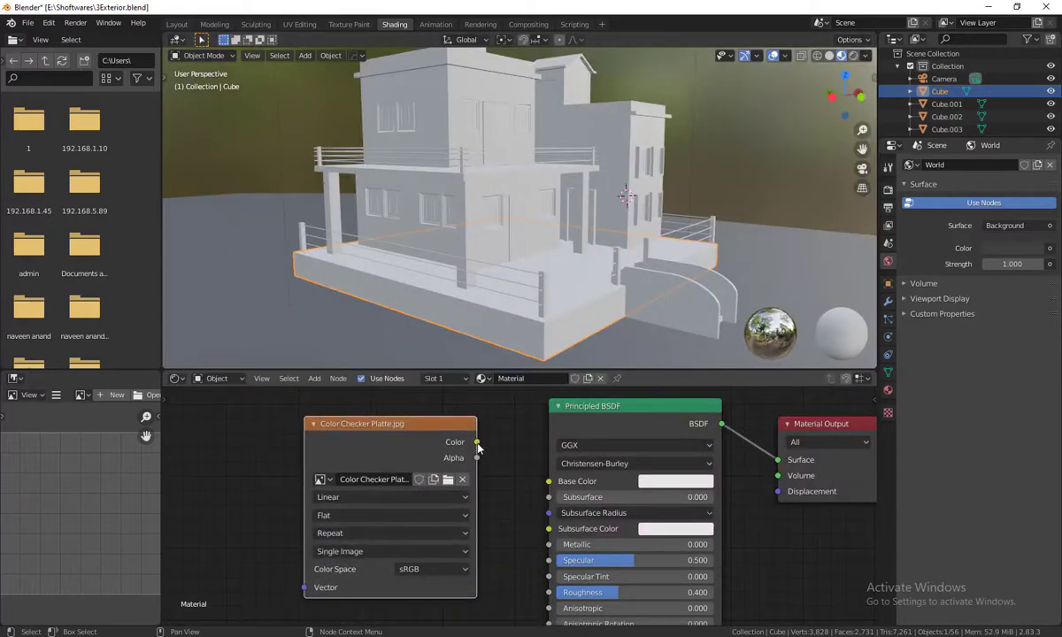
Step: Connect the Color Checker Platte.jpg colour to Base Color and set its interpolation to Closest
left_click_drag(476, 441, 549, 481)
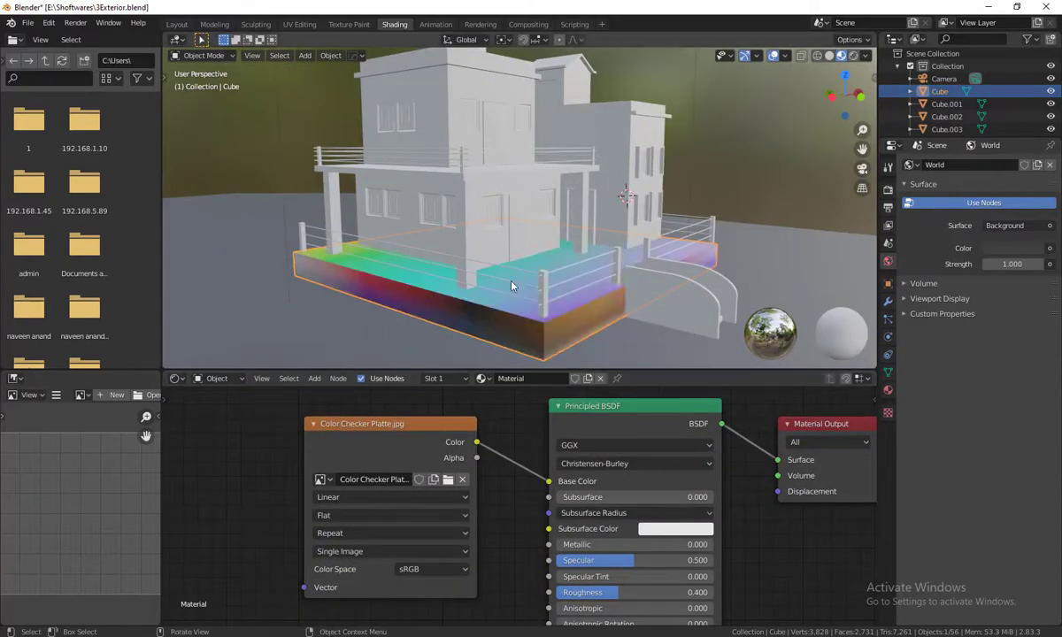
mouse_move(511, 285)
middle_mouse_down()
mouse_move(529, 299)
mouse_move(488, 279)
middle_mouse_up()
mouse_move(416, 425)
left_mouse_down()
mouse_move(407, 444)
mouse_move(414, 424)
left_mouse_up()
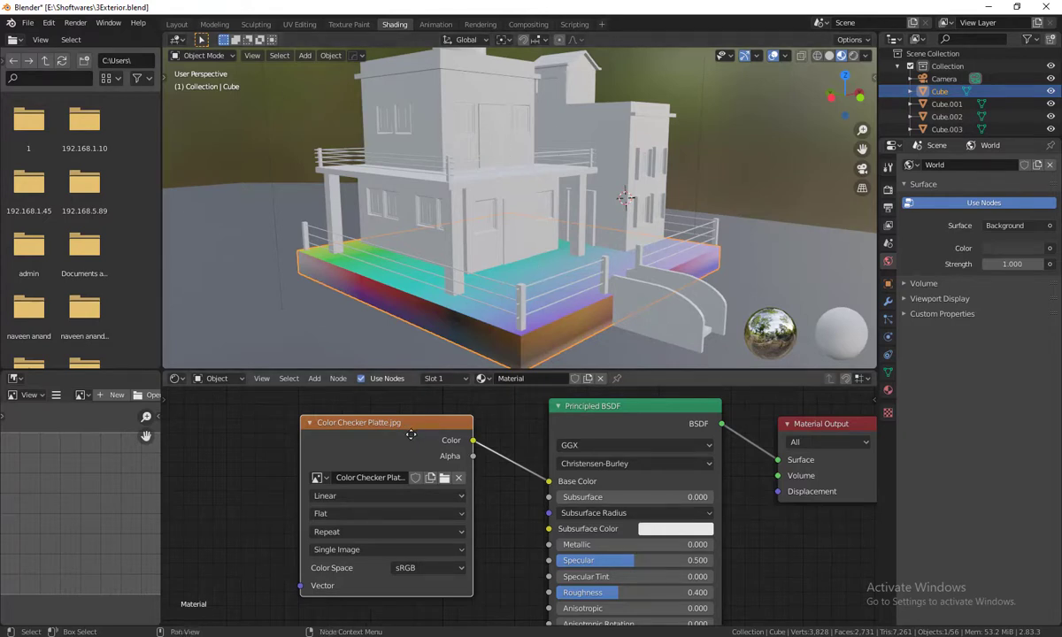
left_click_drag(411, 435, 410, 440)
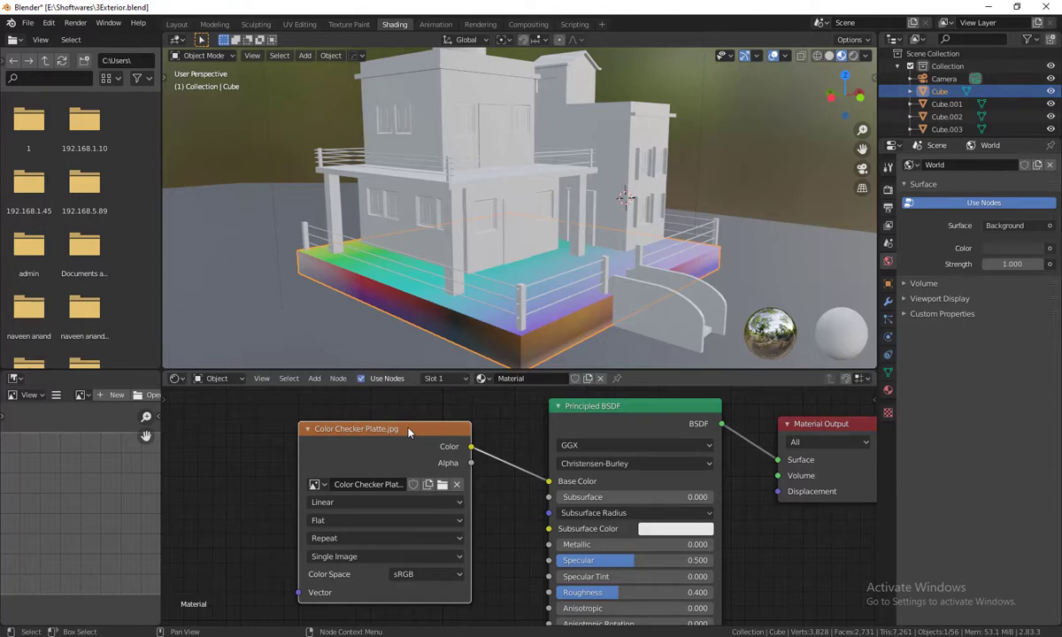
left_click(347, 502)
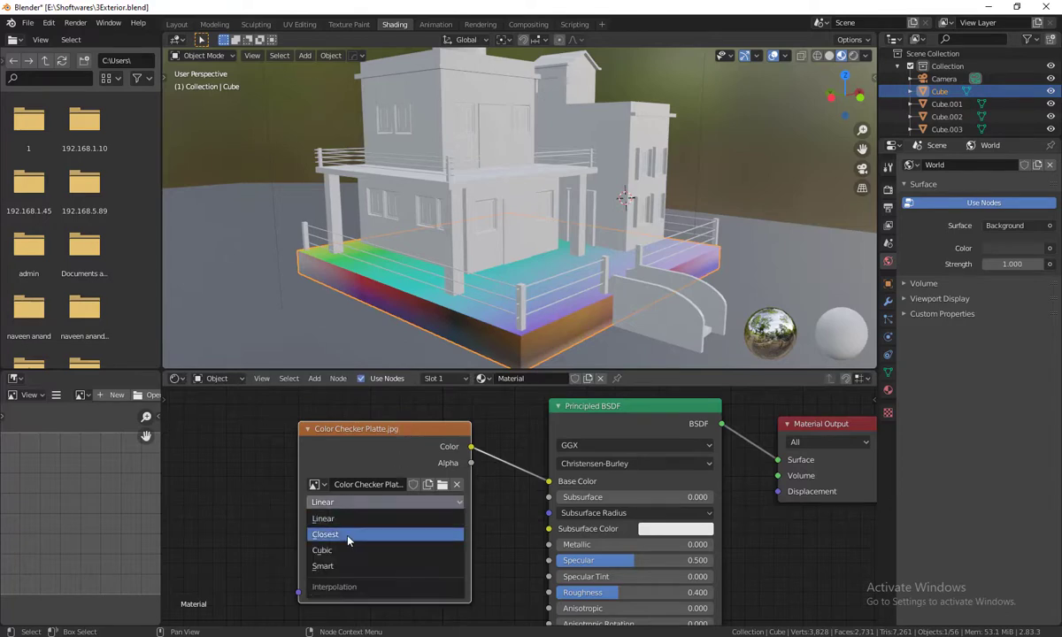
left_click(352, 537)
Step: Orbit to view the crisp colour blocks on the slab and tidy the image, BSDF and output nodes
middle_click_drag(616, 262, 623, 295)
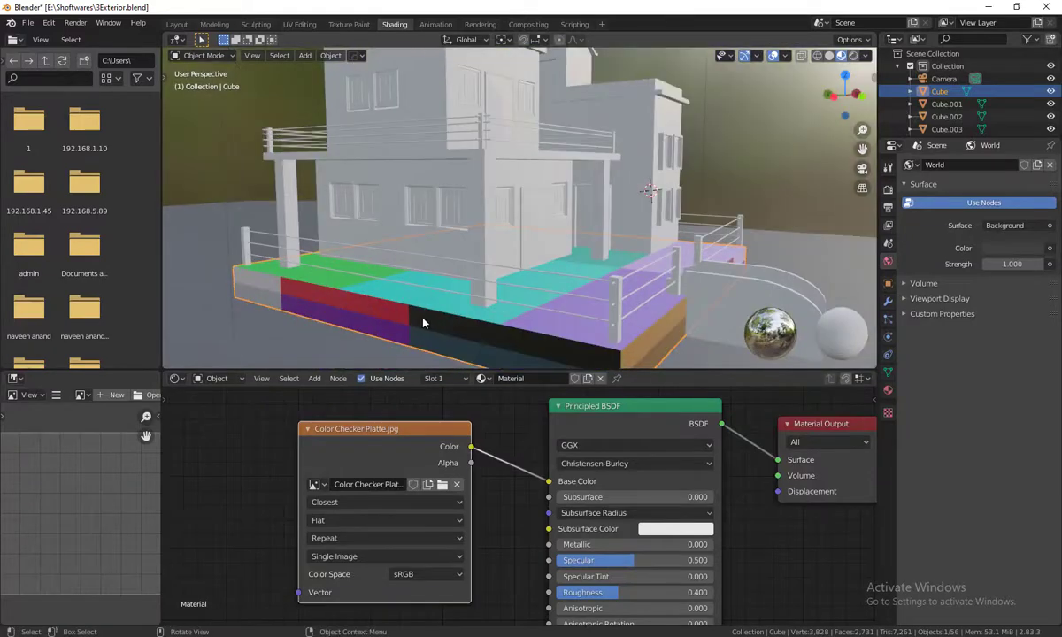
middle_click_drag(622, 295, 422, 315)
left_click_drag(423, 444, 427, 452)
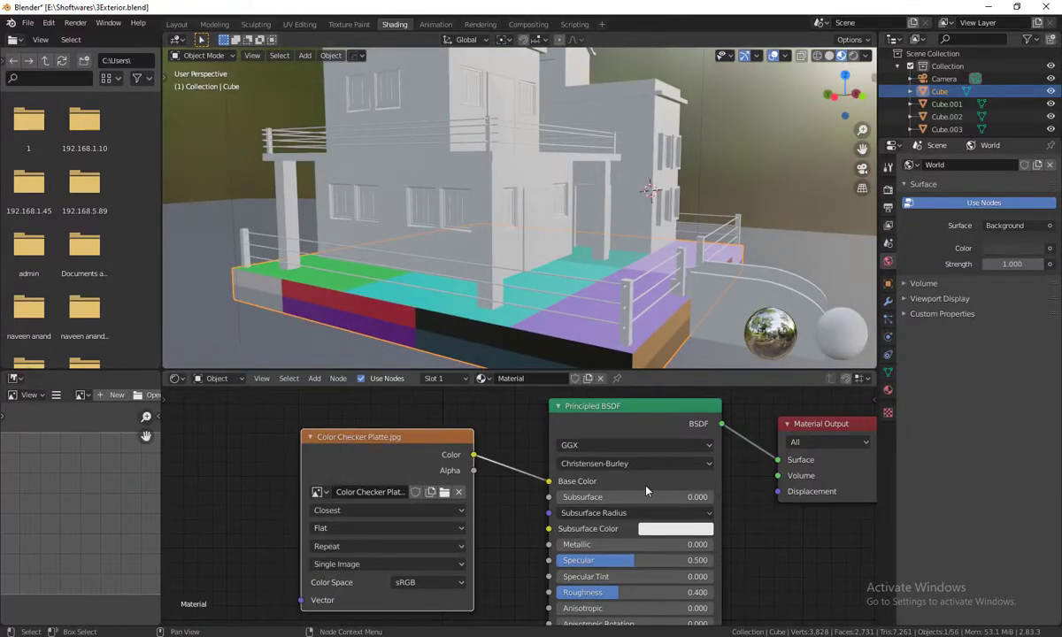
left_click_drag(645, 411, 629, 418)
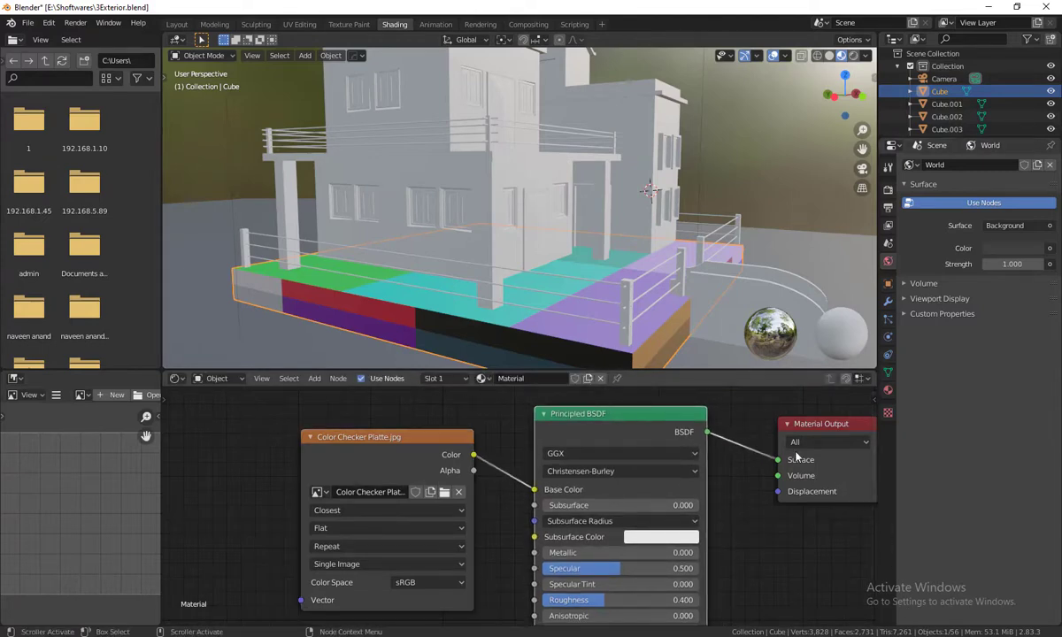
left_click_drag(812, 433, 803, 430)
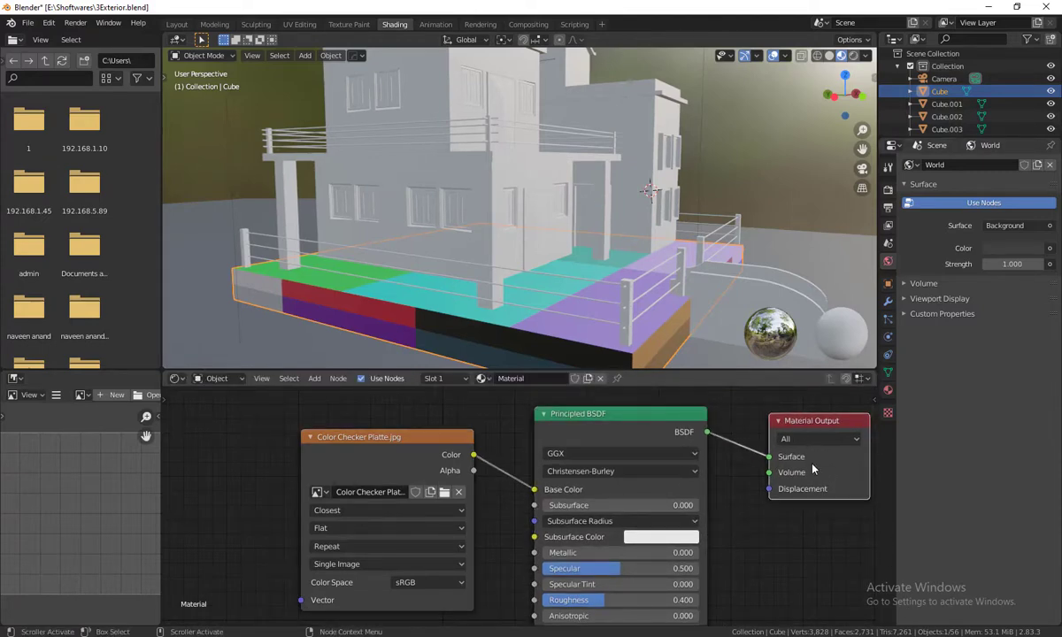
Step: Select the Cube base slab and enter Edit Mode with Tab
left_click(310, 294)
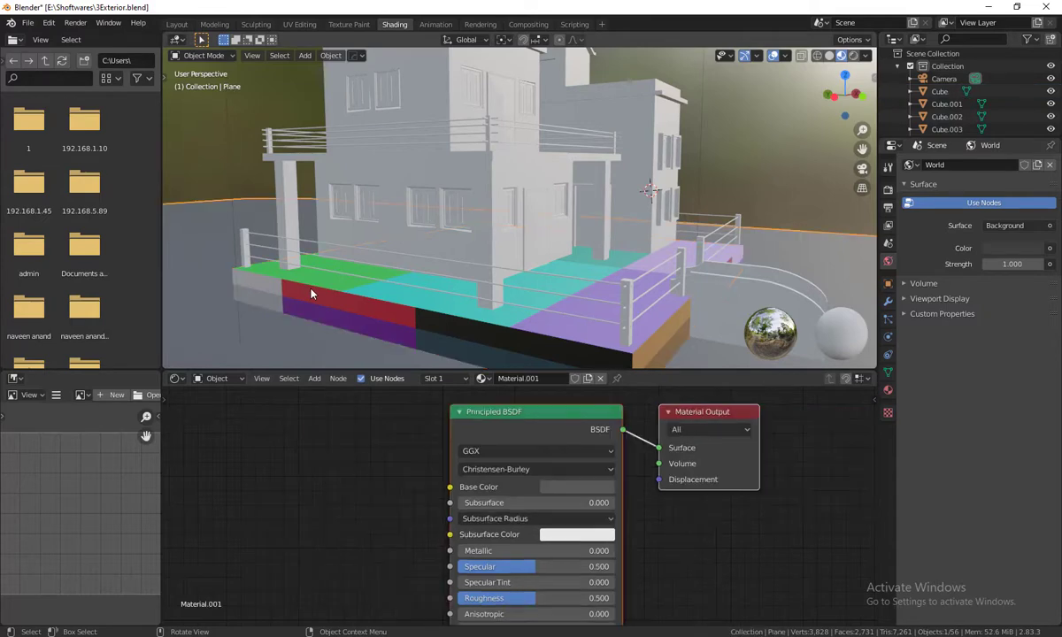
left_click(283, 297)
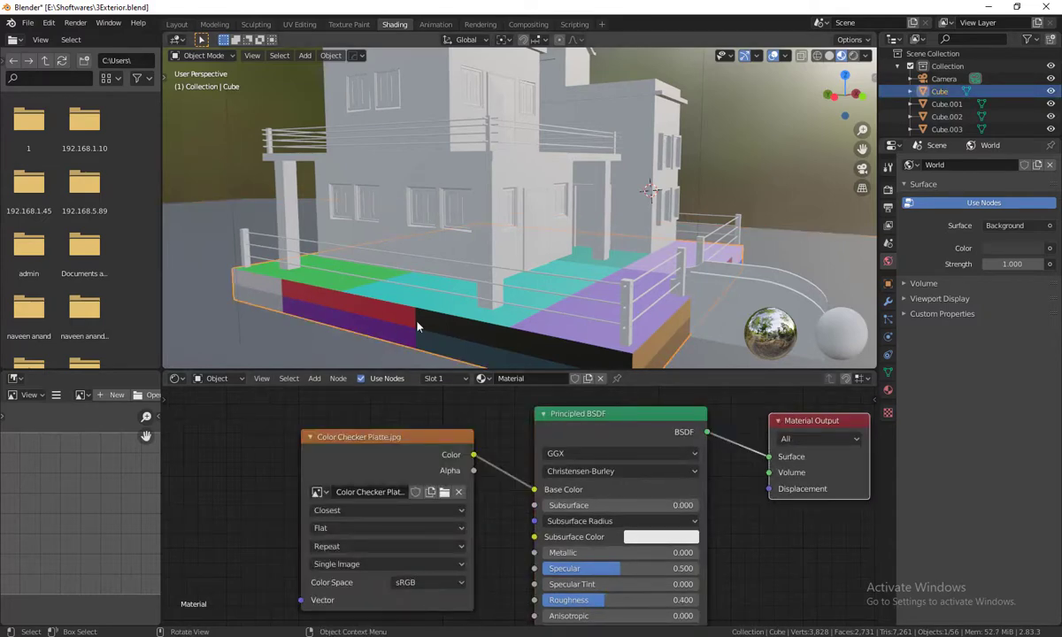
left_click(349, 312)
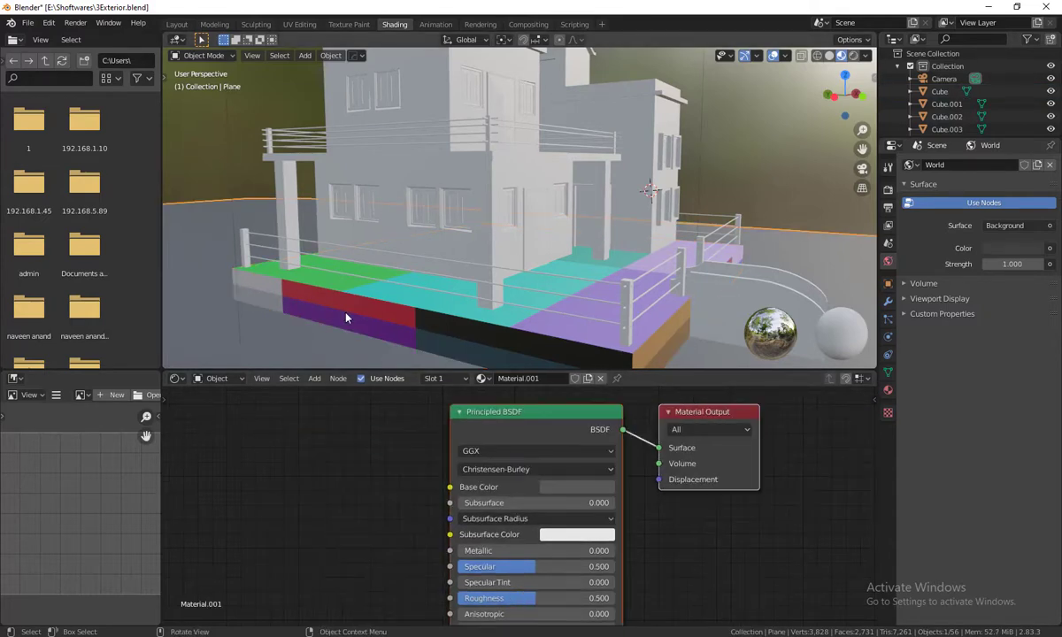
left_click(349, 312)
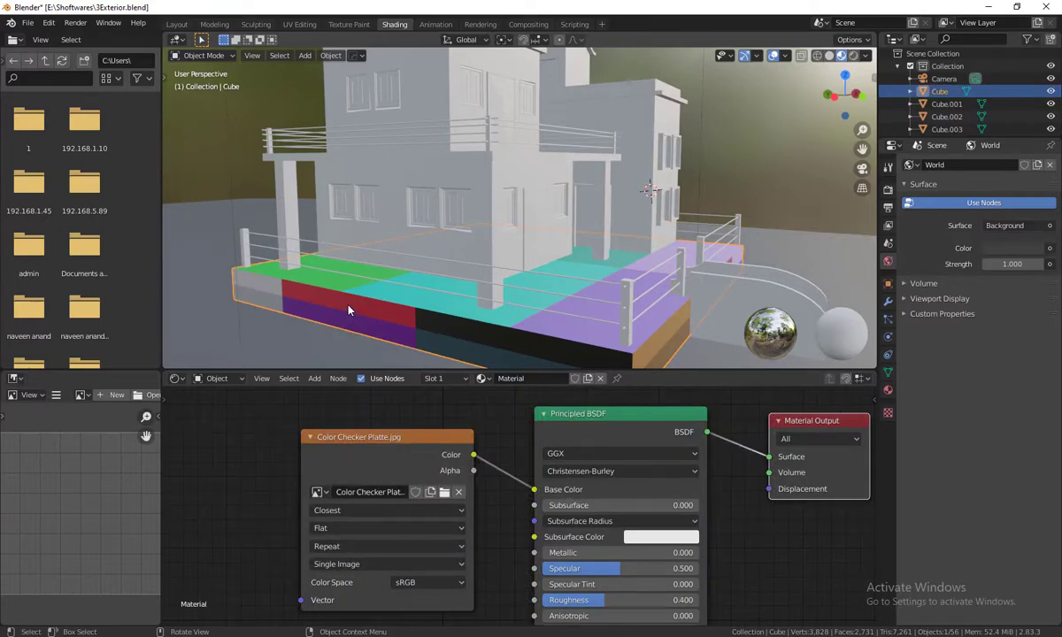
key("Tab")
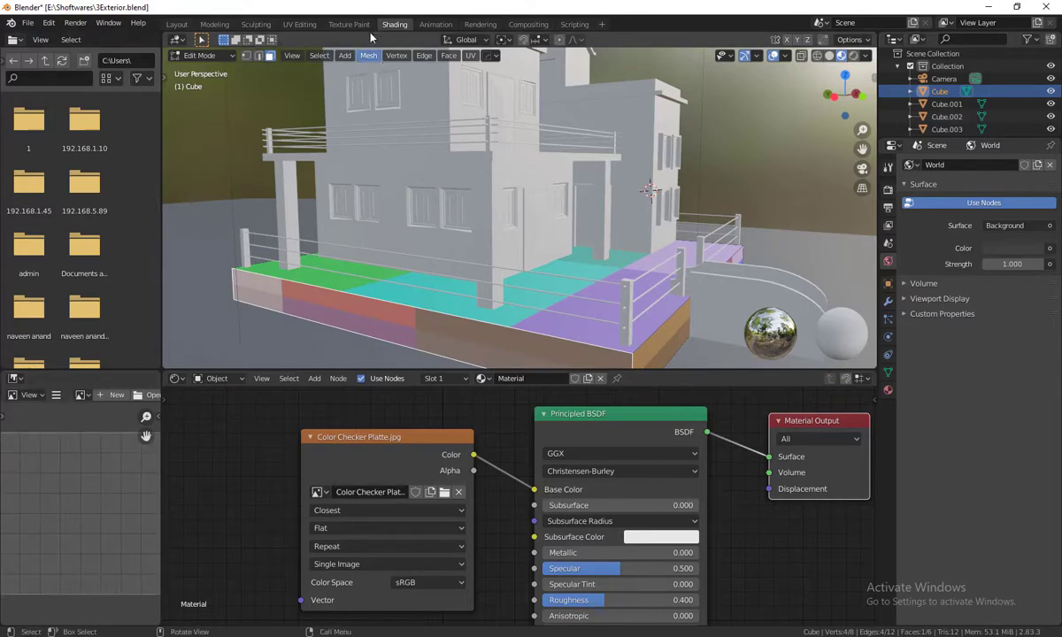
Step: Switch to UV Editing and zoom and pan the UV editor onto the colour palette image
left_click(300, 24)
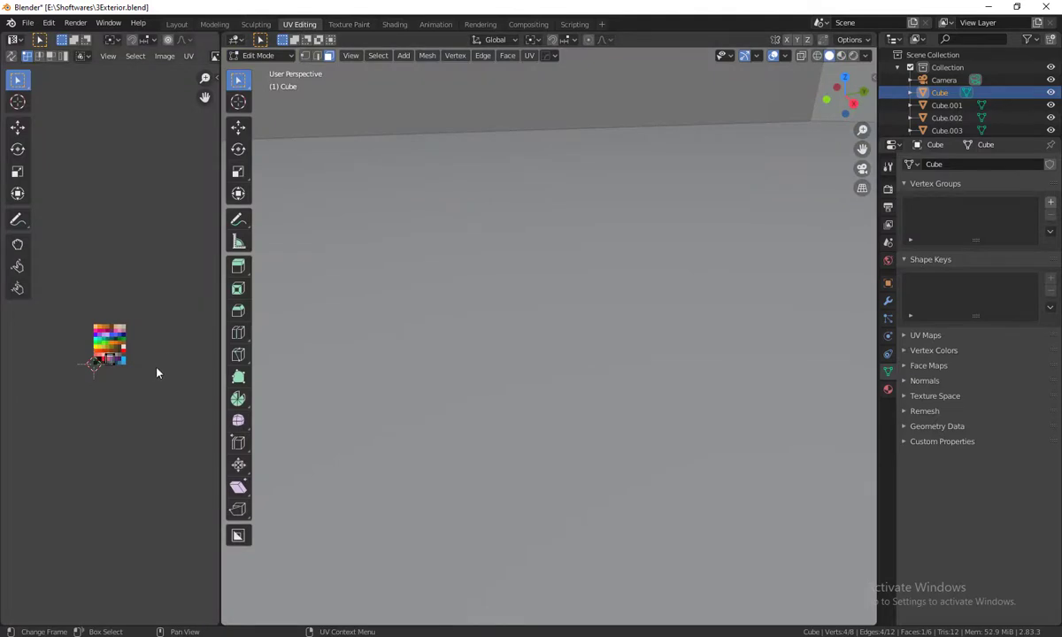
scroll(155, 368, "up", 4)
scroll(157, 370, "up", 1)
scroll(168, 407, "up", 2)
scroll(151, 495, "up", 1)
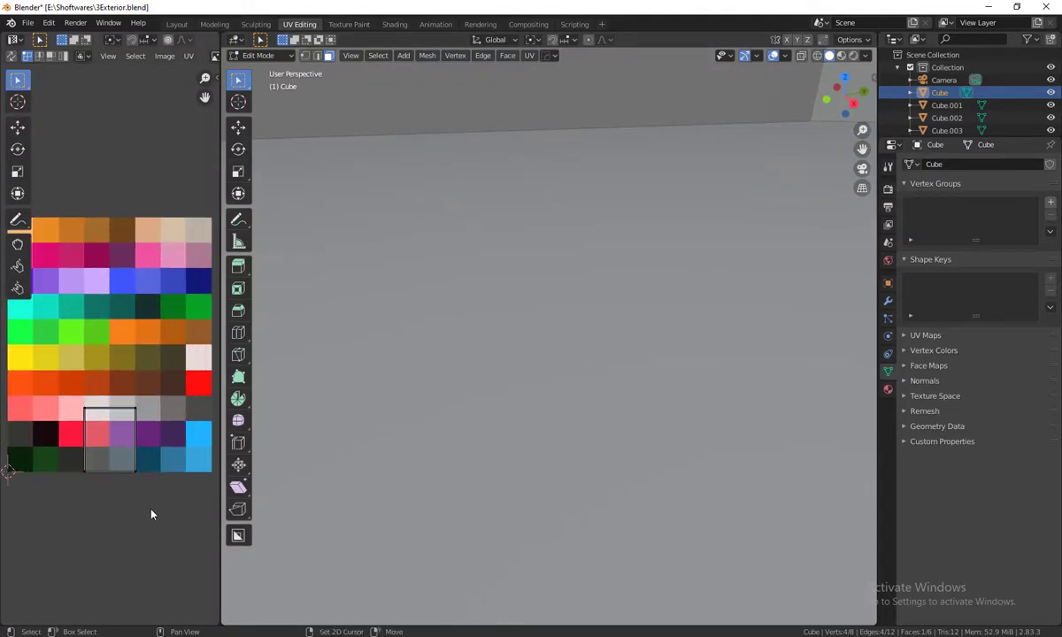
scroll(160, 531, "down", 1)
middle_click_drag(161, 531, 177, 545)
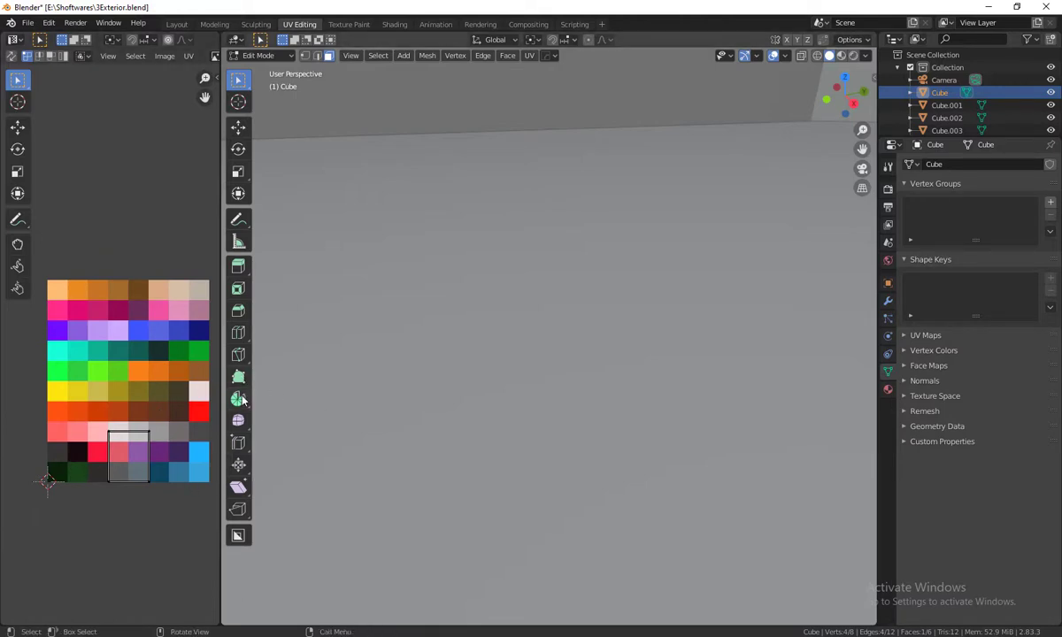
Step: Narrow the UV editor area and zoom the 3D view out to show the whole building
left_click_drag(220, 411, 206, 412)
middle_click_drag(502, 322, 543, 343)
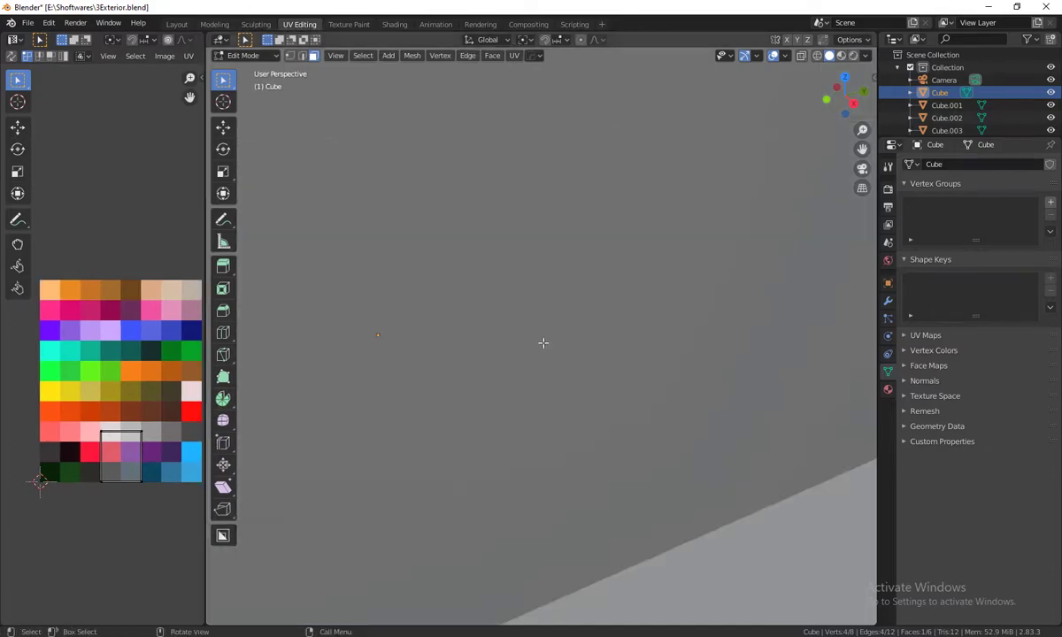
scroll(543, 343, "down", 2)
scroll(549, 313, "down", 2)
scroll(557, 349, "down", 5)
mouse_move(590, 434)
middle_mouse_down()
mouse_move(695, 370)
mouse_move(647, 438)
mouse_move(598, 407)
mouse_move(618, 432)
mouse_move(614, 452)
mouse_move(599, 445)
mouse_move(609, 448)
middle_mouse_up()
scroll(647, 437, "up", 2)
scroll(647, 437, "up", 2)
scroll(647, 437, "up", 2)
scroll(647, 437, "down", 3)
scroll(604, 465, "down", 2)
scroll(604, 434, "up", 2)
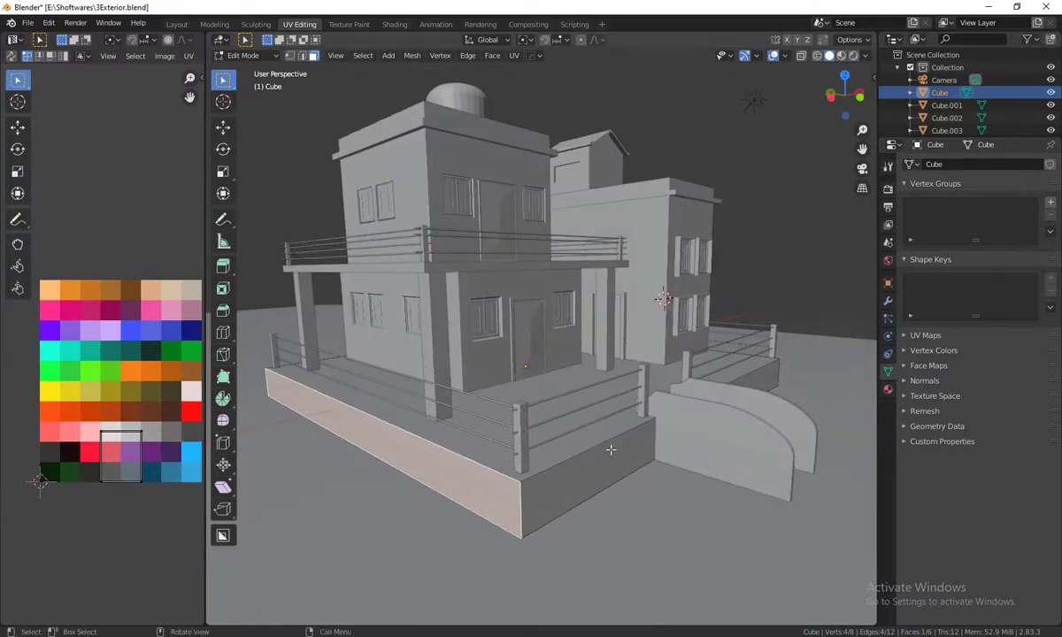
Step: Return to Object Mode and hide every object except the base slab with Shift+H
key("Tab")
mouse_move(611, 460)
middle_mouse_down()
mouse_move(527, 460)
mouse_move(570, 453)
mouse_move(590, 469)
middle_mouse_up()
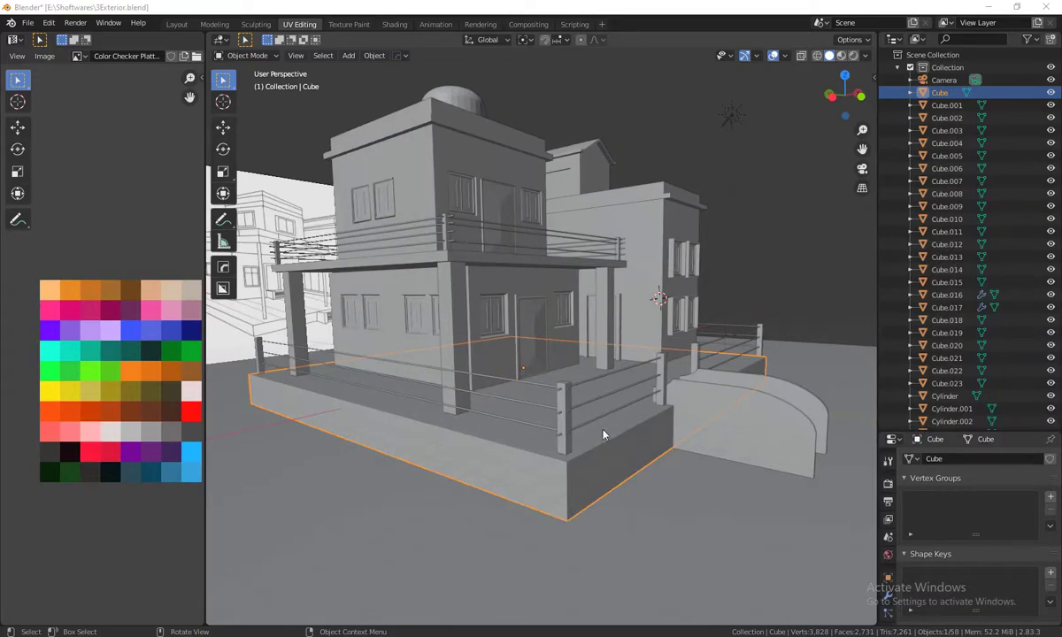
mouse_move(582, 484)
middle_mouse_down()
mouse_move(600, 479)
mouse_move(601, 453)
middle_mouse_up()
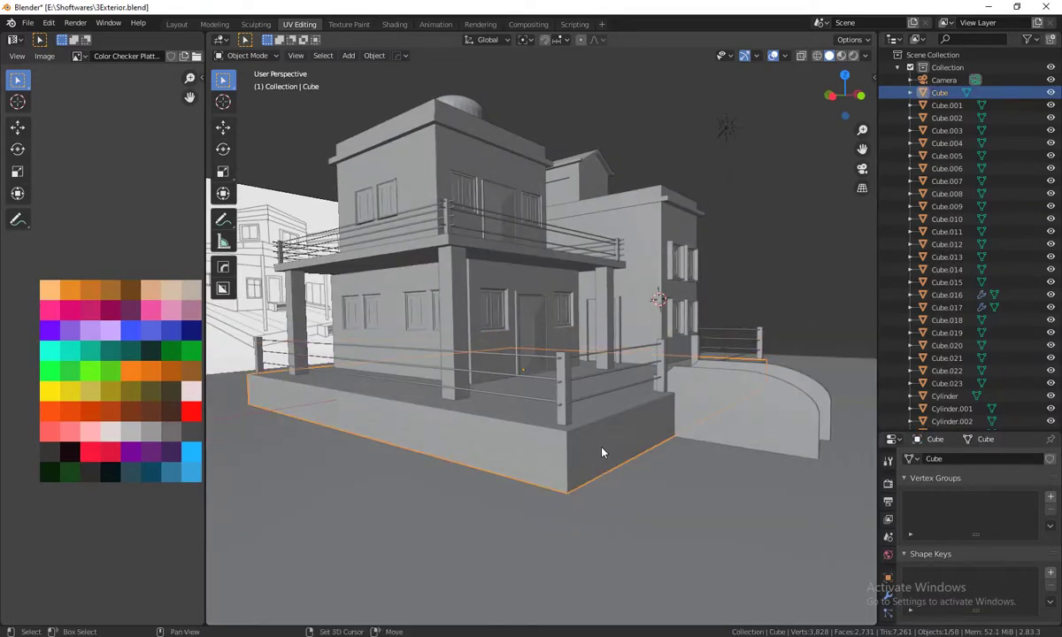
key("shift+h")
Step: Orbit around the isolated slab and Tab back into its Edit Mode
mouse_move(609, 452)
middle_mouse_down()
mouse_move(633, 472)
mouse_move(629, 482)
mouse_move(754, 464)
mouse_move(742, 372)
mouse_move(646, 485)
mouse_move(677, 473)
middle_mouse_up()
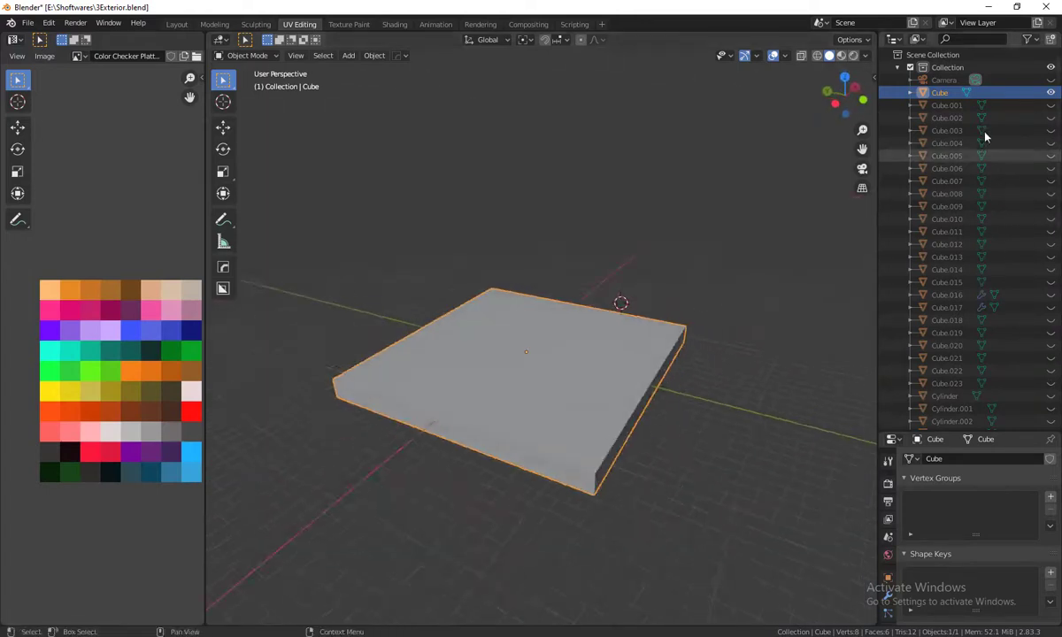
mouse_move(854, 272)
middle_mouse_down()
mouse_move(730, 367)
mouse_move(744, 354)
mouse_move(761, 361)
mouse_move(708, 376)
mouse_move(766, 375)
mouse_move(747, 394)
middle_mouse_up()
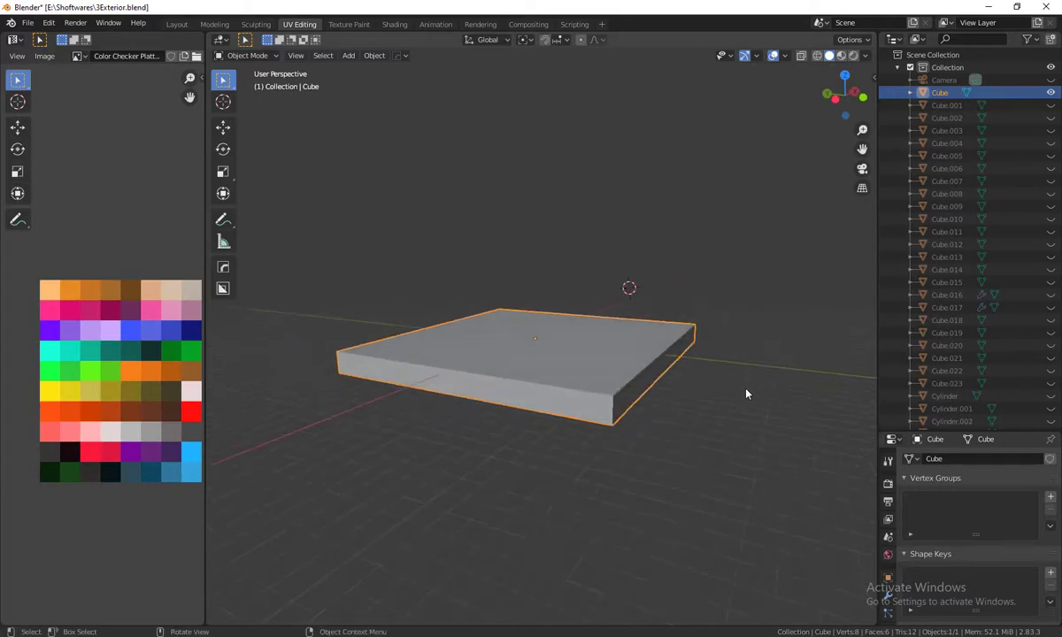
scroll(771, 425, "up", 2)
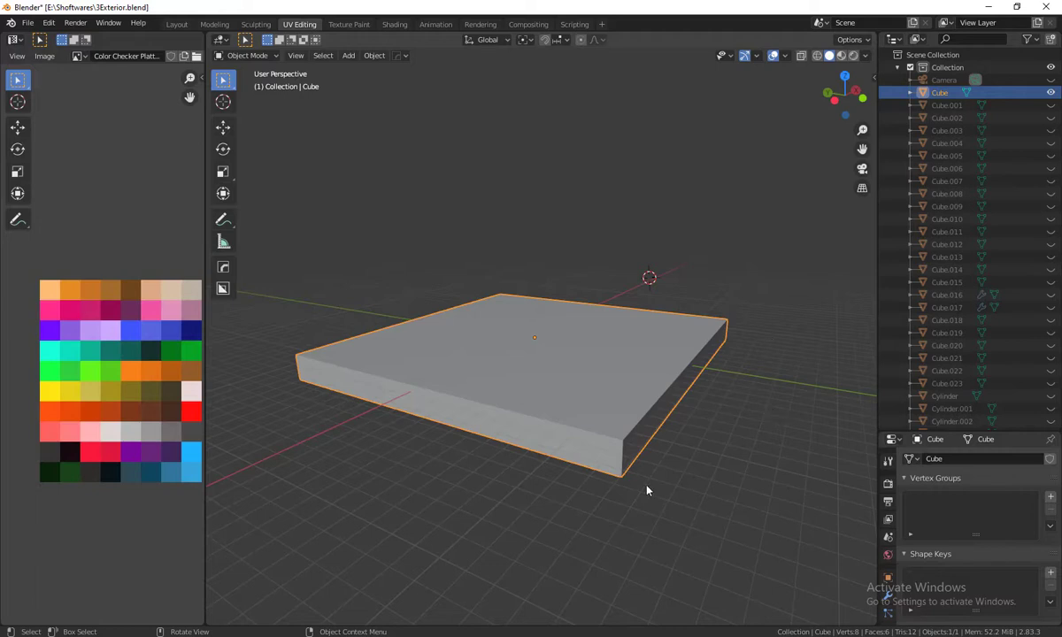
middle_click_drag(647, 490, 650, 484)
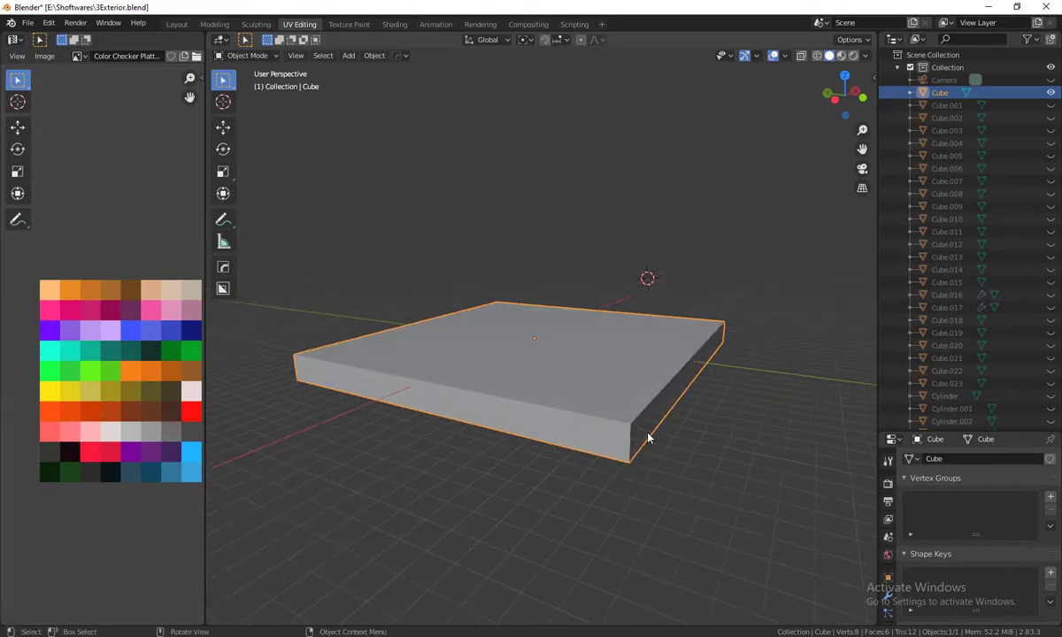
middle_click_drag(648, 441, 624, 415)
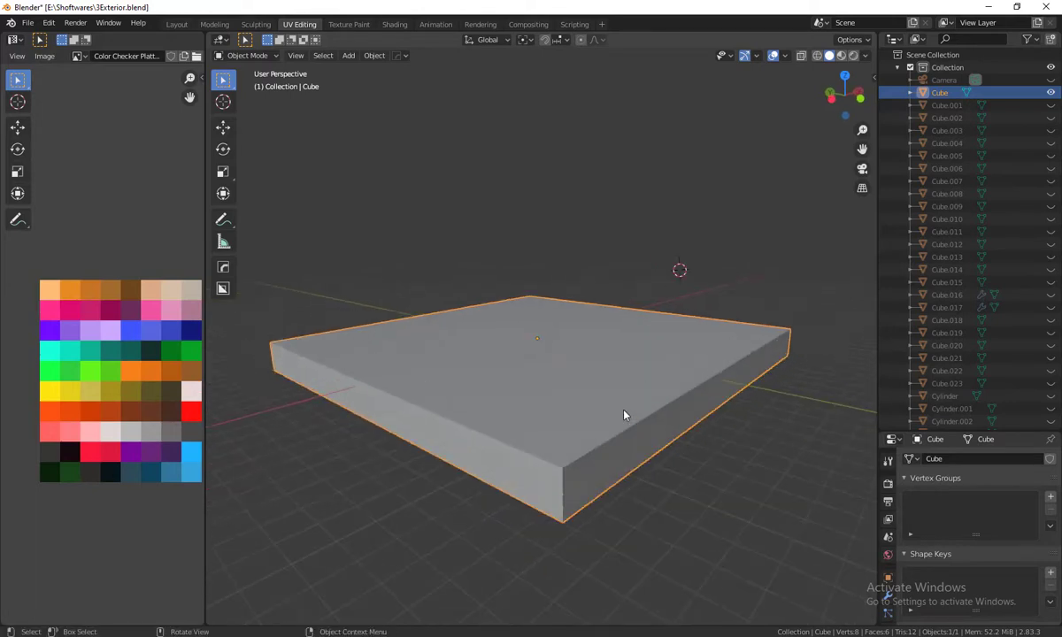
key("Tab")
scroll(624, 415, "down", 2)
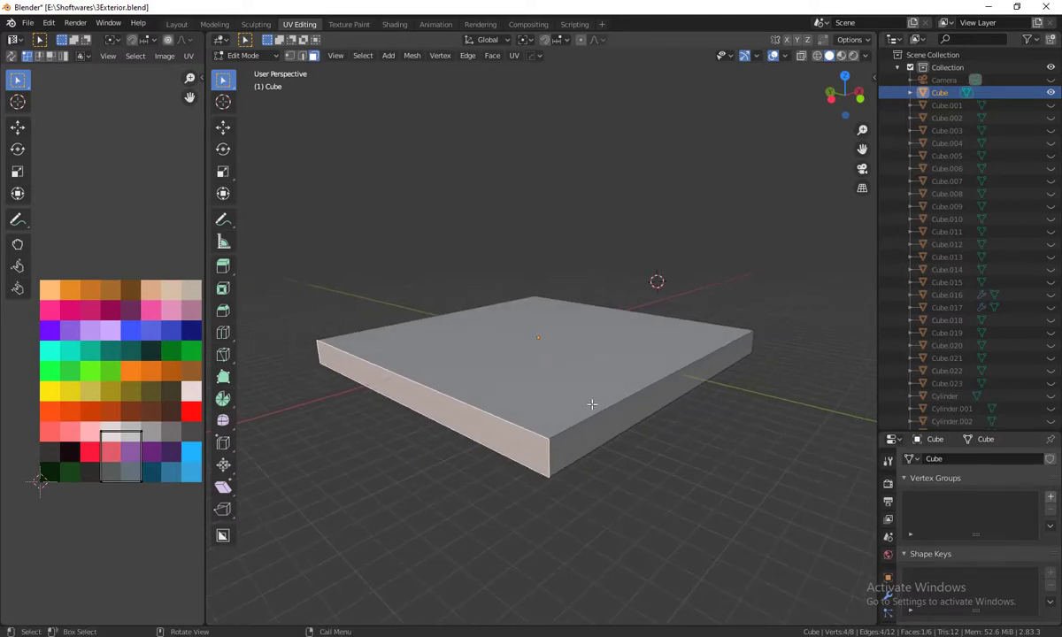
Step: Select all of the slab's faces with A so its UVs lay over the palette, then orbit slightly
key("a")
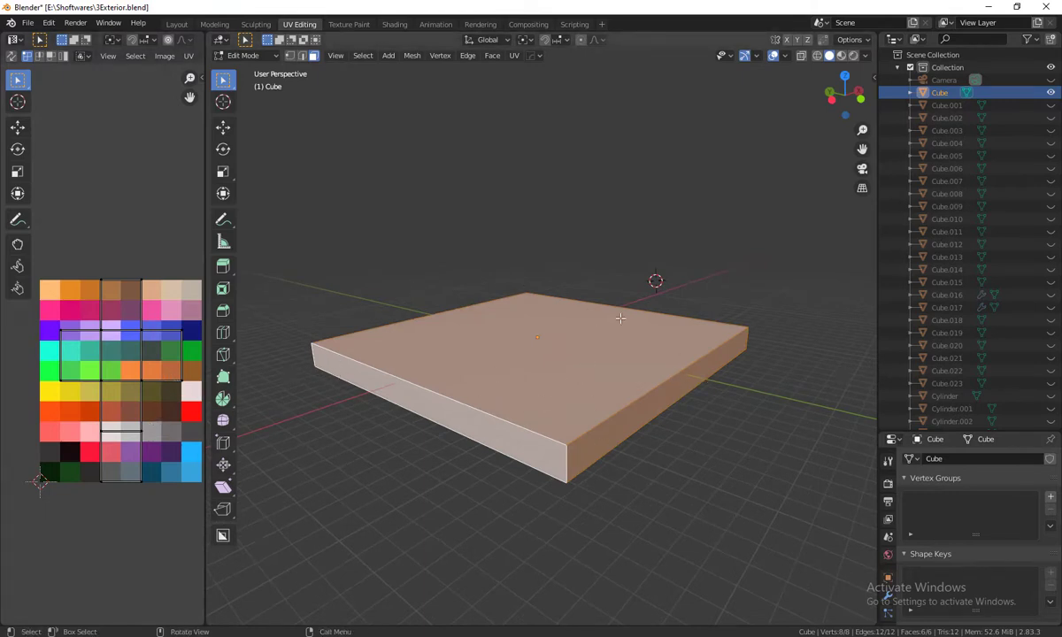
middle_click_drag(512, 429, 649, 388)
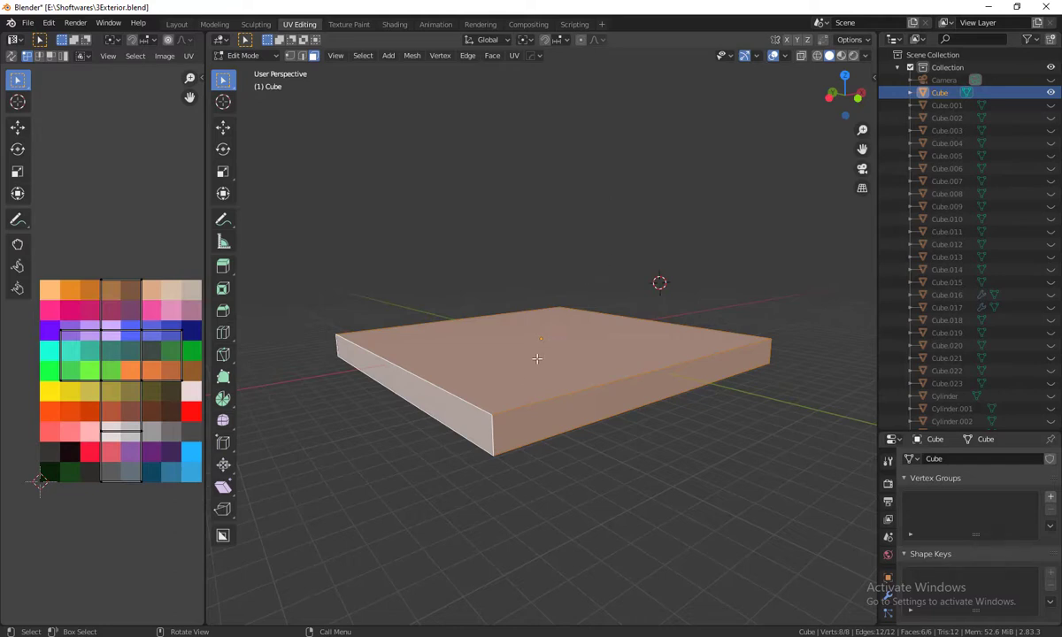
Step: Select a group of the slab's UVs on the palette, then start and cancel a UV move
middle_click_drag(531, 367, 545, 281)
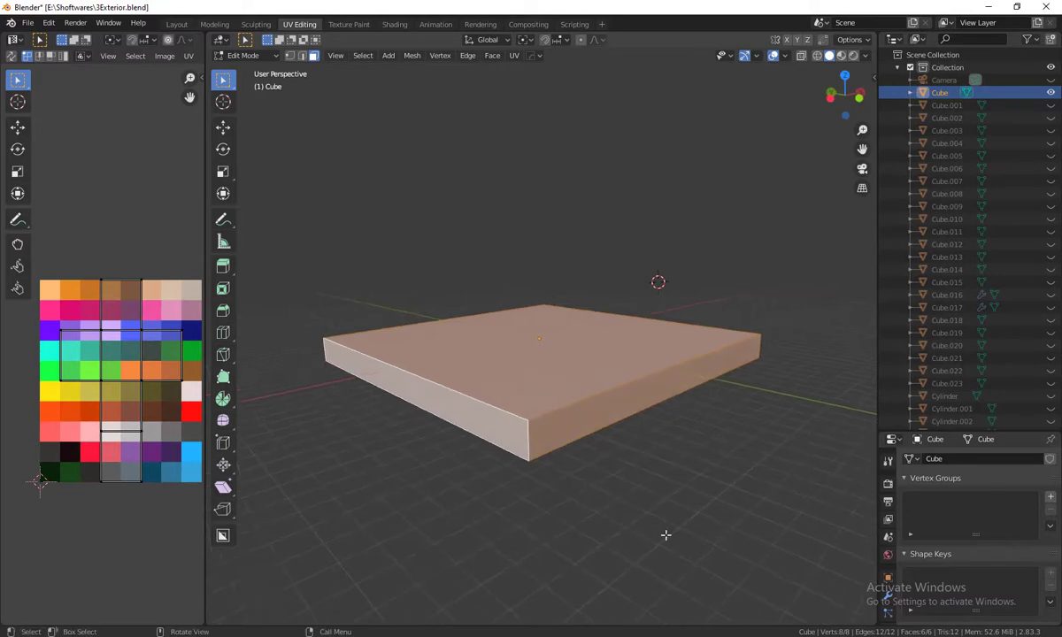
middle_click_drag(574, 416, 594, 446)
scroll(594, 445, "up", 2)
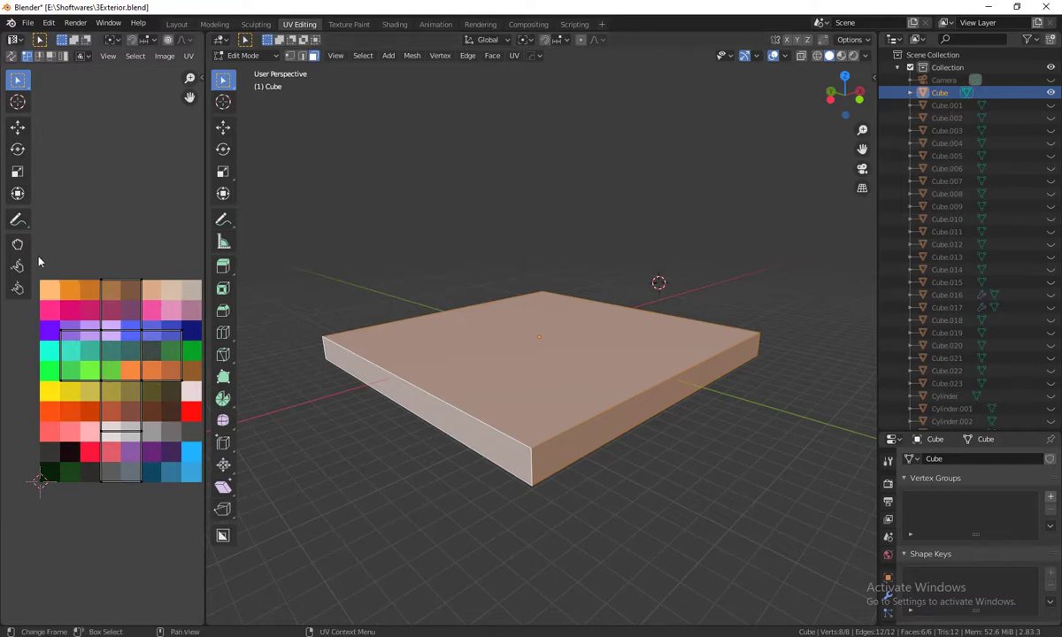
left_click_drag(39, 262, 197, 503)
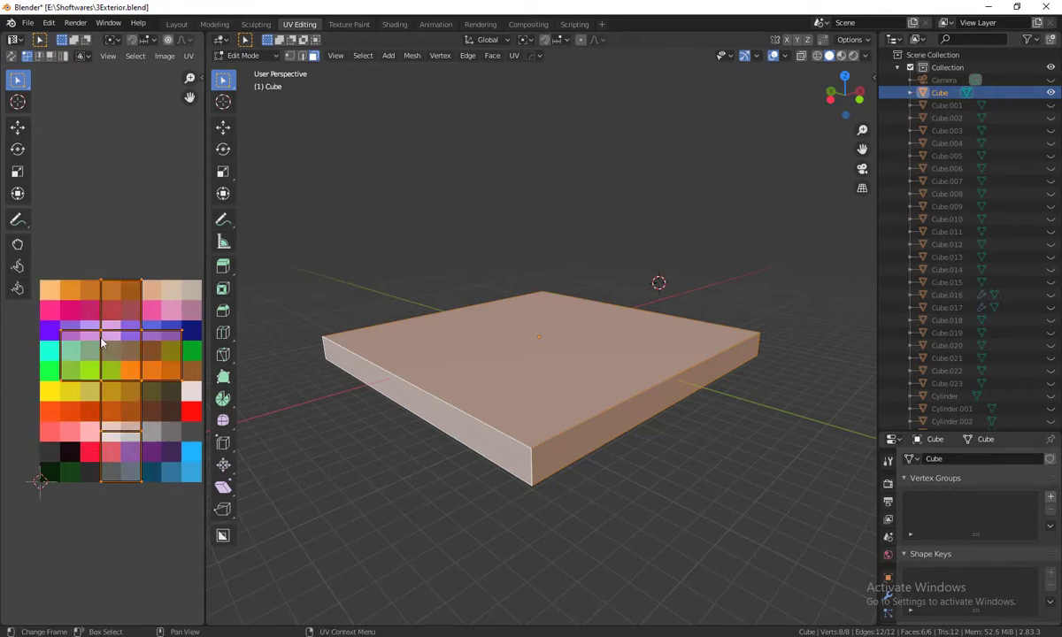
left_click(146, 366)
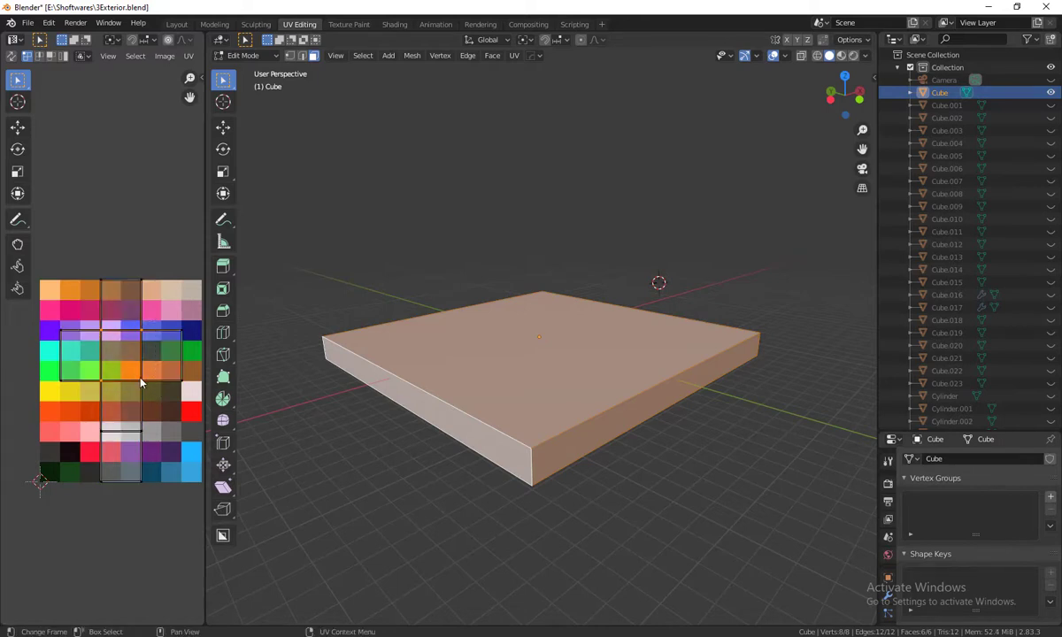
key("g")
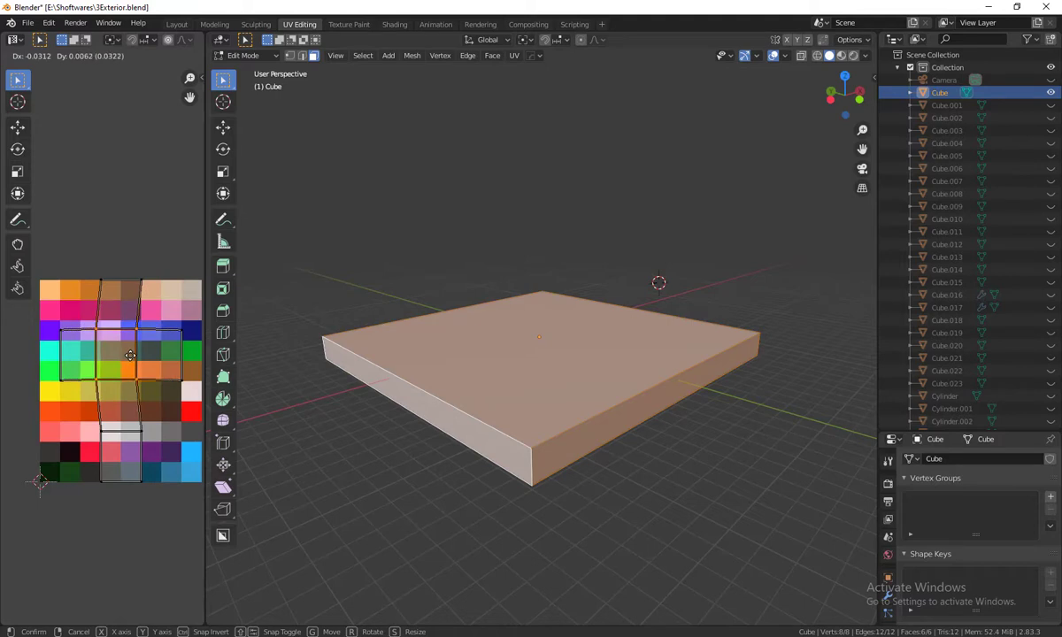
key("Escape")
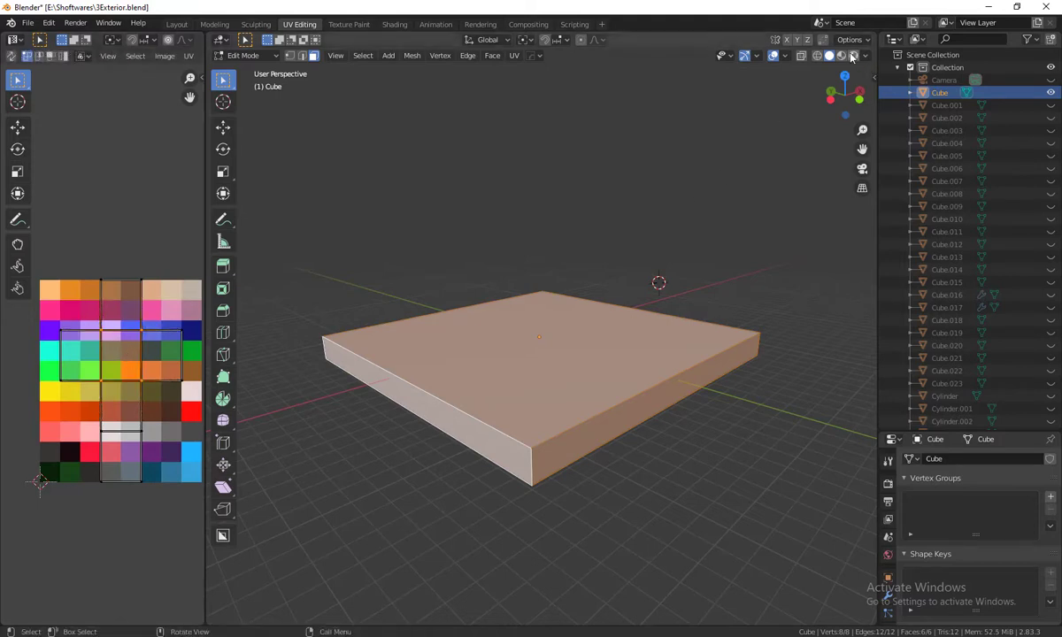
Step: Switch the viewport to material preview and reposition the selected UVs over the palette grid
left_click(854, 56)
middle_click_drag(567, 381, 582, 390)
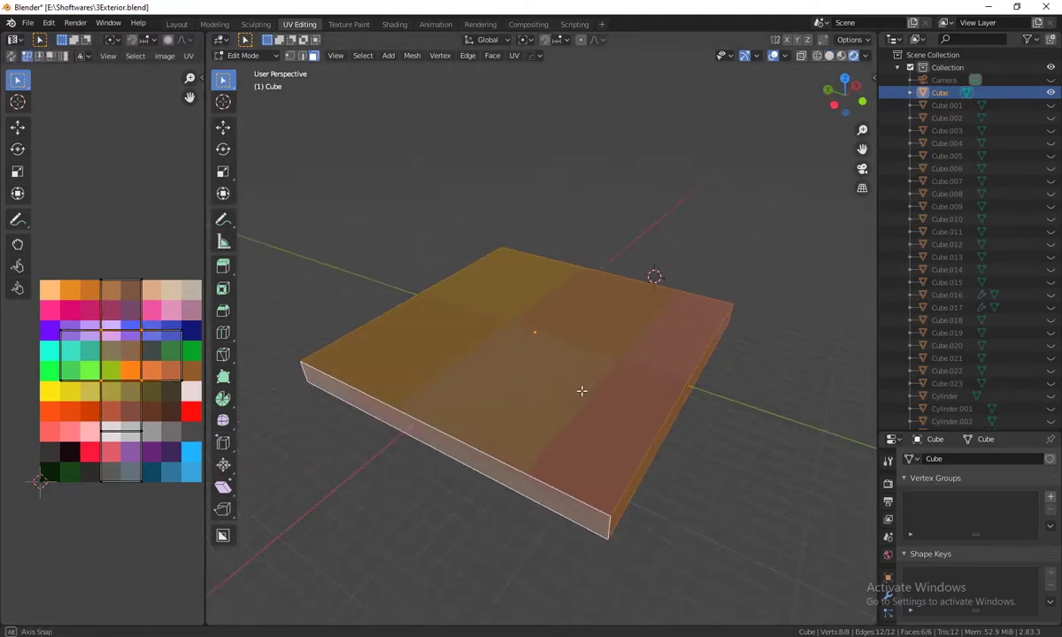
scroll(582, 390, "up", 3)
scroll(582, 391, "down", 4)
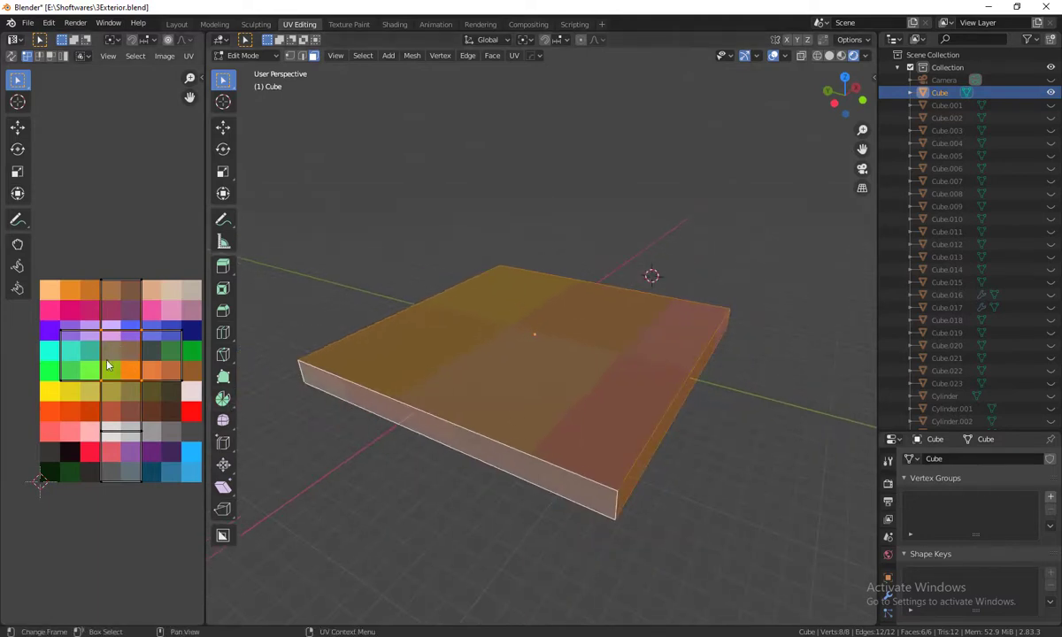
key("g")
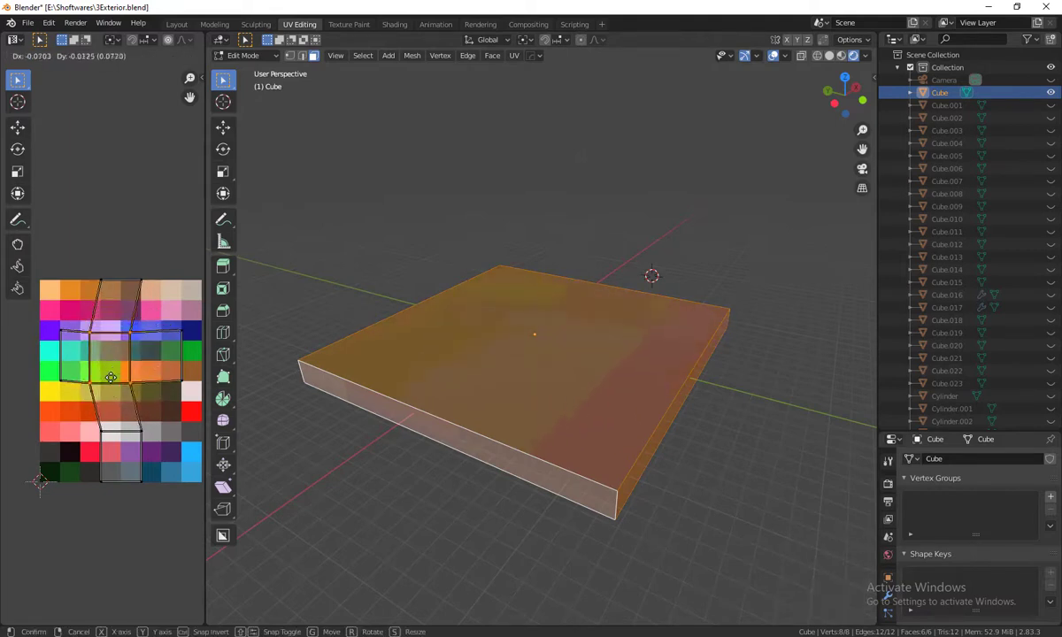
key("Escape")
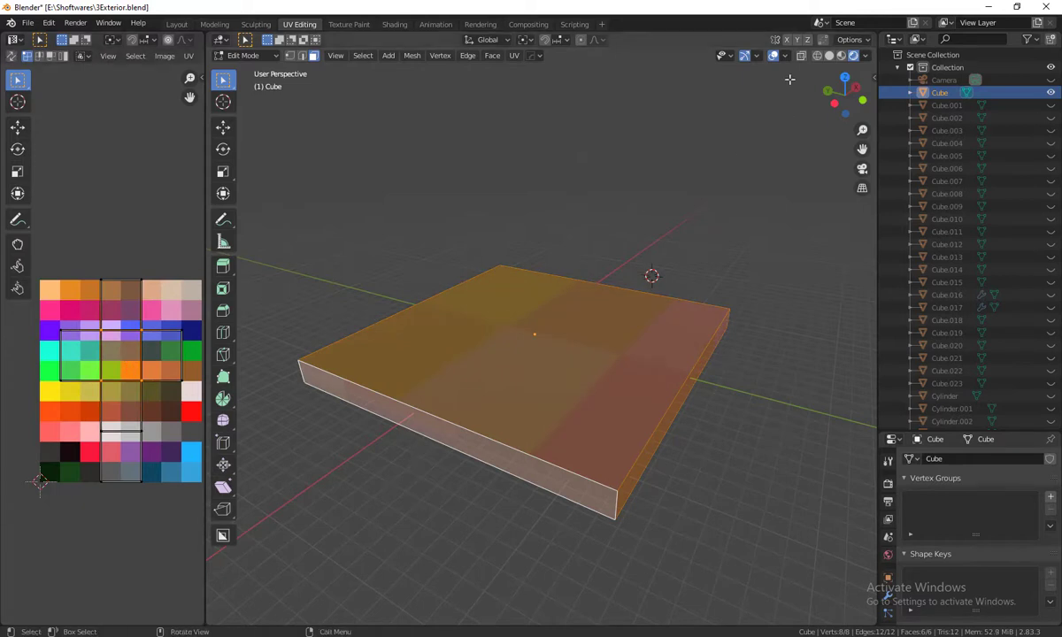
Step: Turn off X-ray so the slab shows solid palette colour blocks, cancelling a trial UV move
left_click(774, 56)
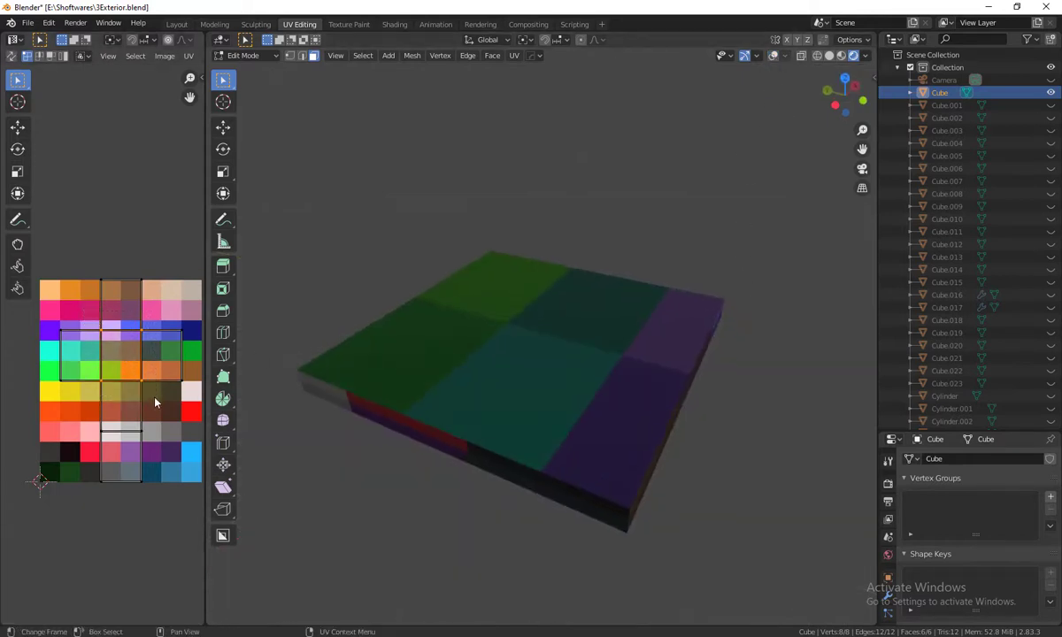
key("g")
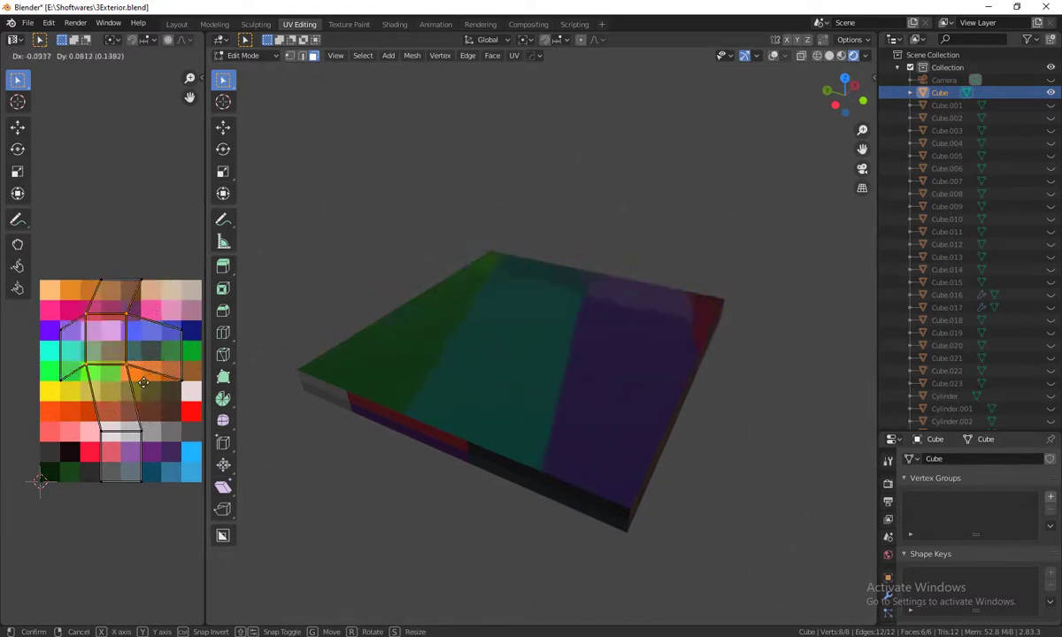
right_click(153, 381)
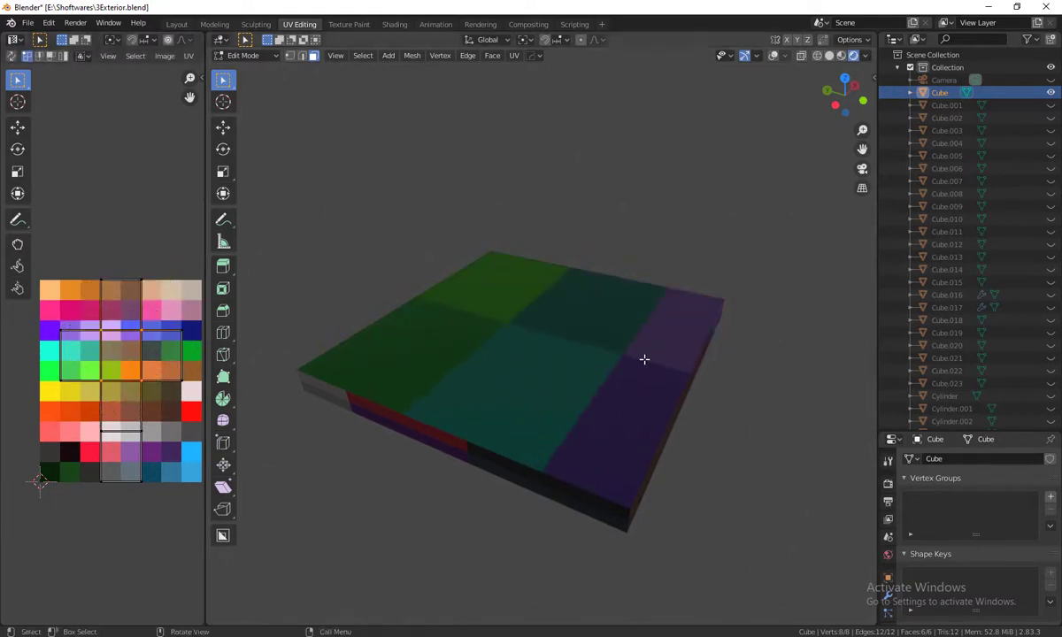
mouse_move(644, 358)
middle_mouse_down()
mouse_move(623, 399)
mouse_move(688, 391)
middle_mouse_up()
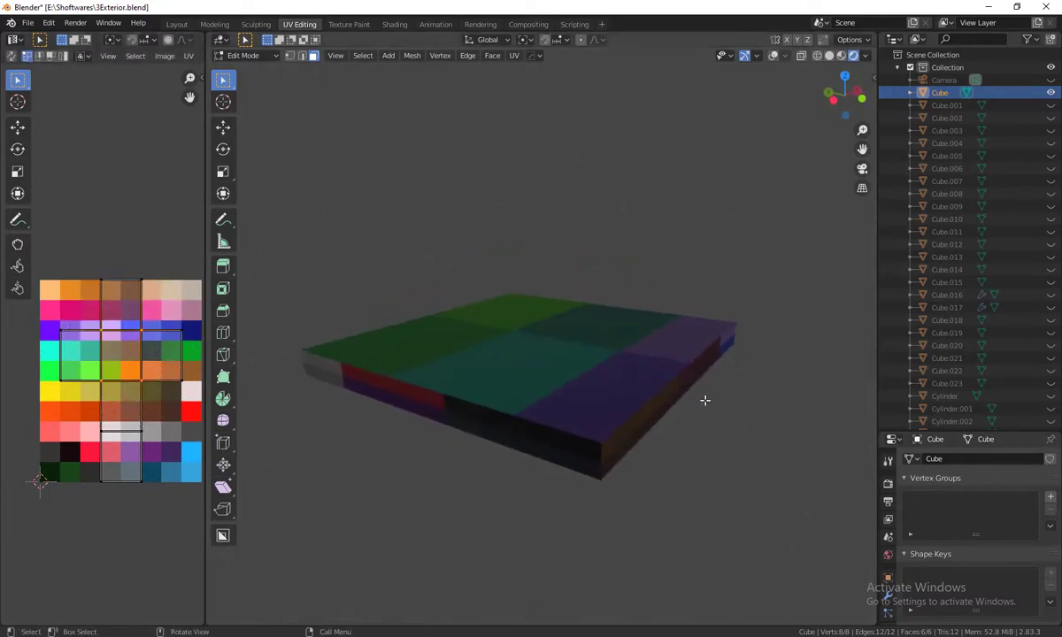
scroll(965, 327, "down", 3)
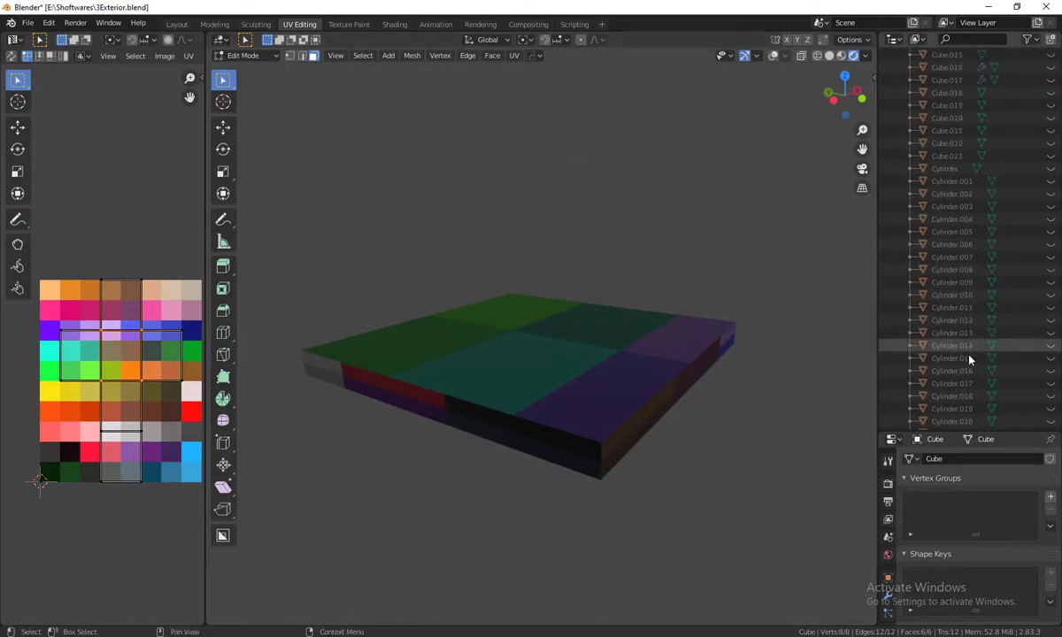
scroll(968, 360, "down", 5)
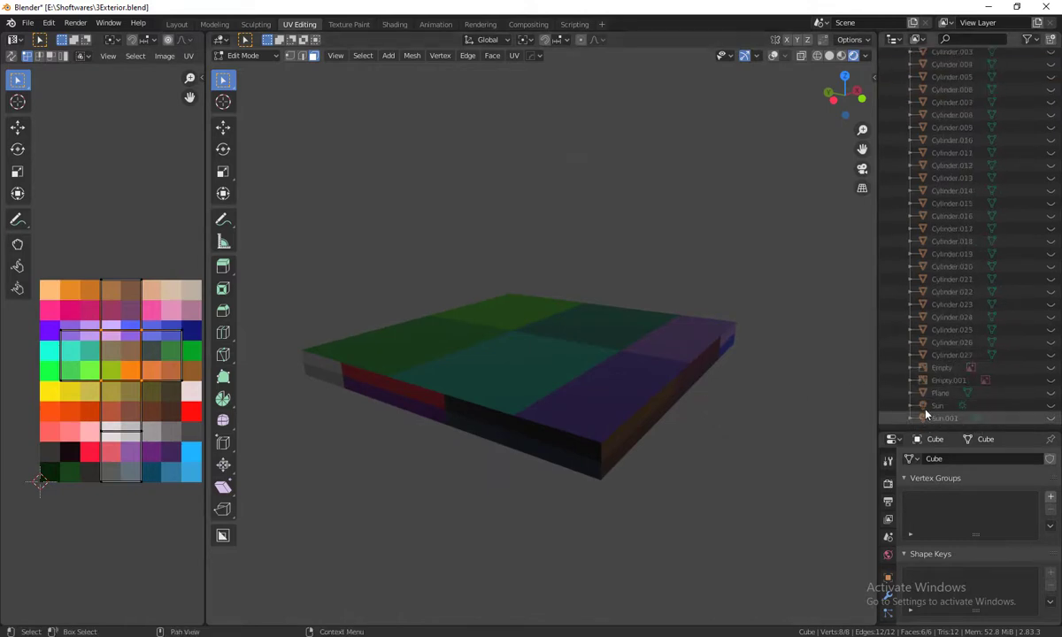
Step: Unhide the Sun and Sun.001 lights so the slab's palette colours show brightly
left_click(1051, 407)
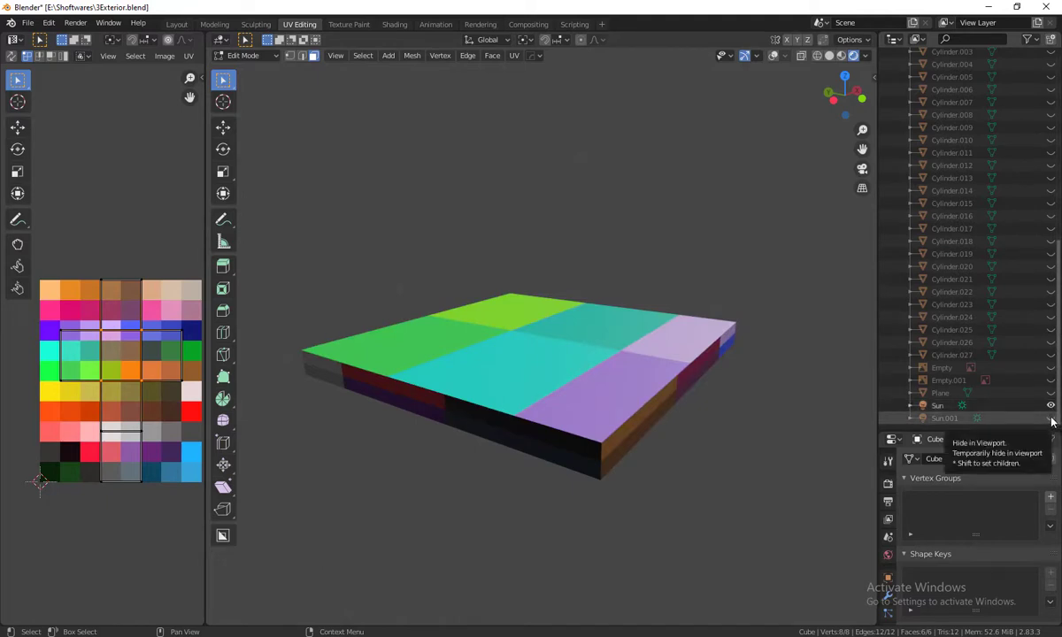
mouse_move(639, 424)
middle_mouse_down()
mouse_move(642, 447)
mouse_move(638, 408)
mouse_move(650, 451)
mouse_move(629, 441)
middle_mouse_up()
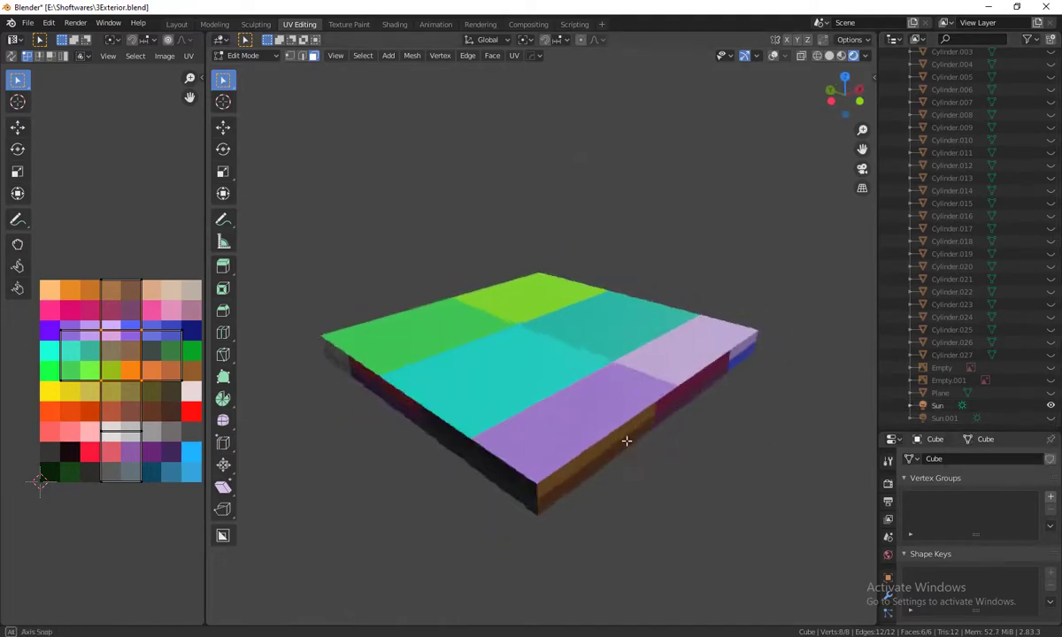
left_click(1050, 418)
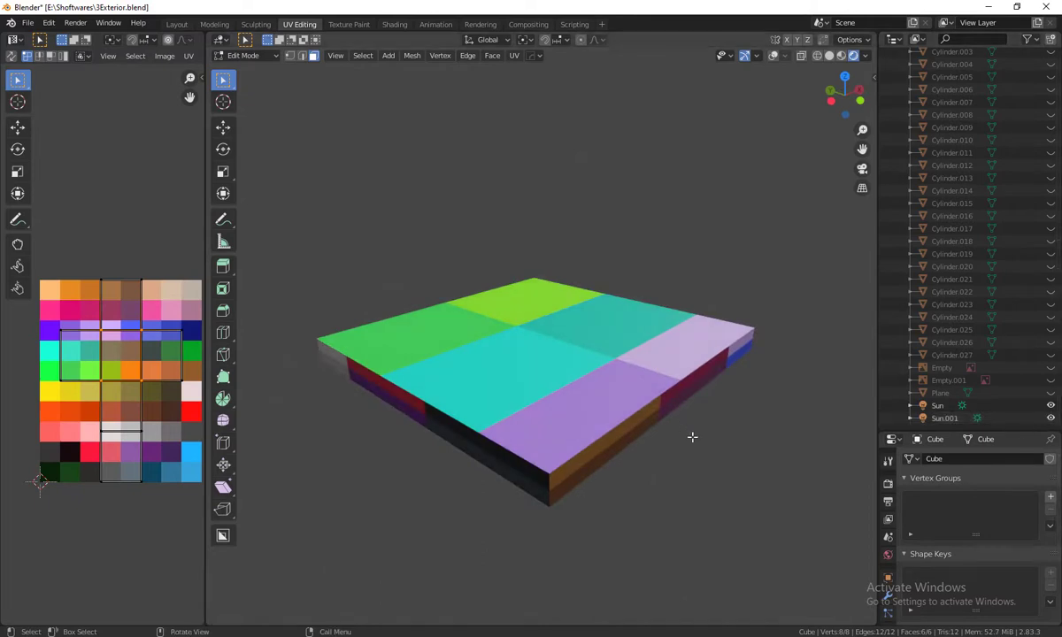
mouse_move(692, 436)
middle_mouse_down("alt")
mouse_move(768, 379)
mouse_move(593, 403)
mouse_move(693, 455)
mouse_move(687, 443)
mouse_move(659, 458)
middle_mouse_up("alt")
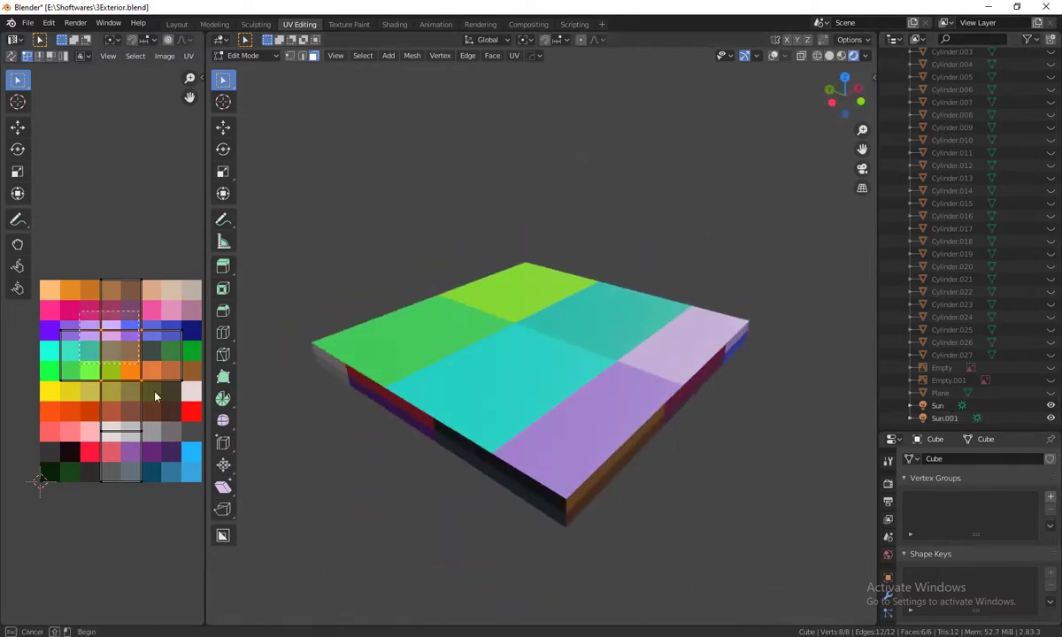
Step: Move the selected slab UVs to a new spot on the palette image
key("g")
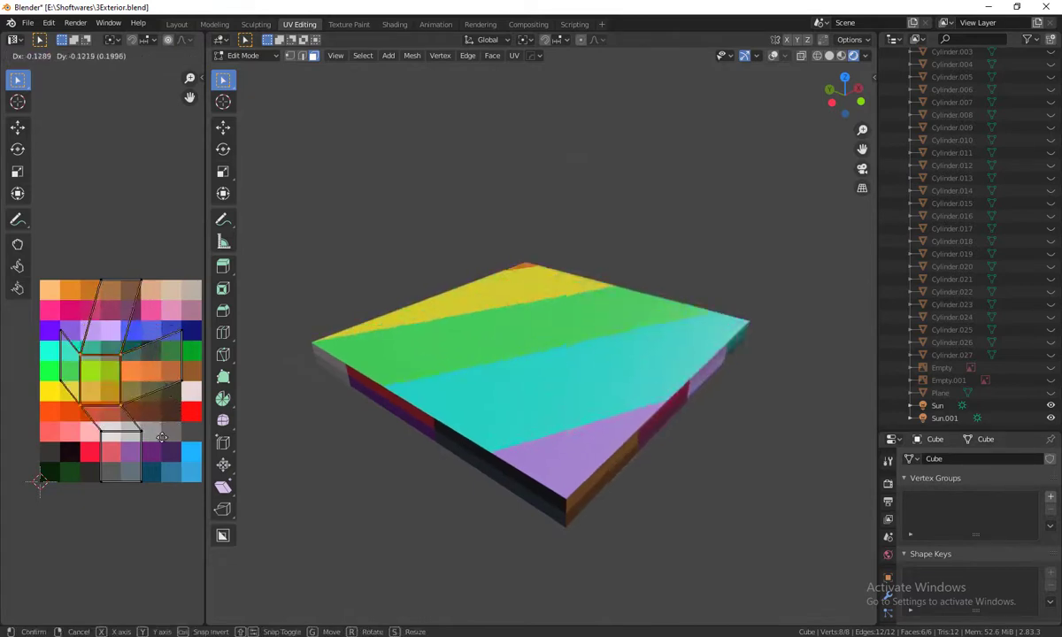
left_click(167, 403)
middle_click_drag(541, 503, 556, 463)
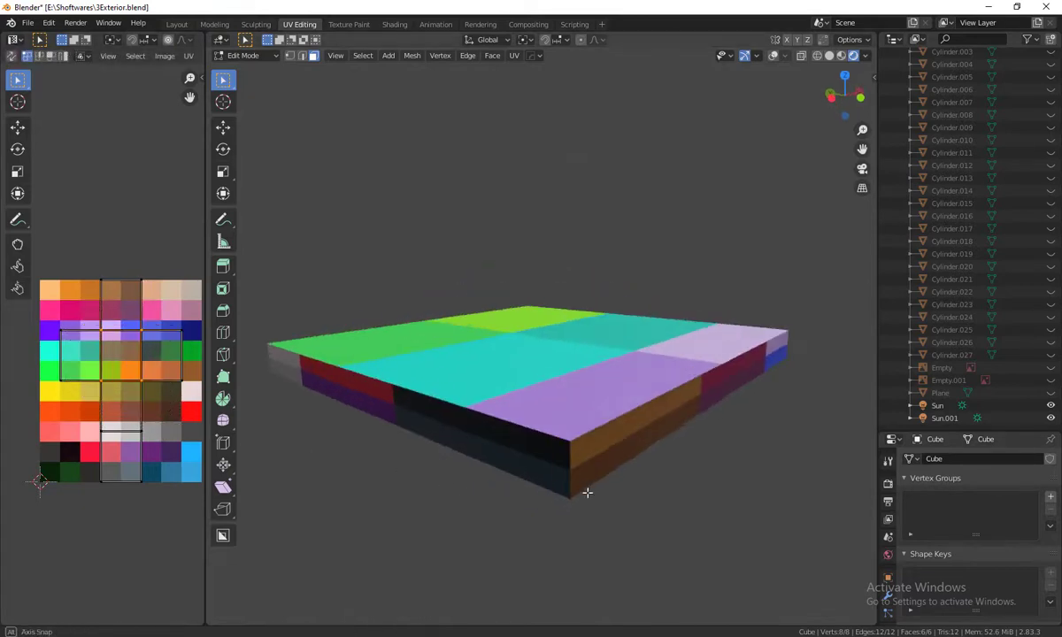
middle_click_drag(597, 383, 611, 425)
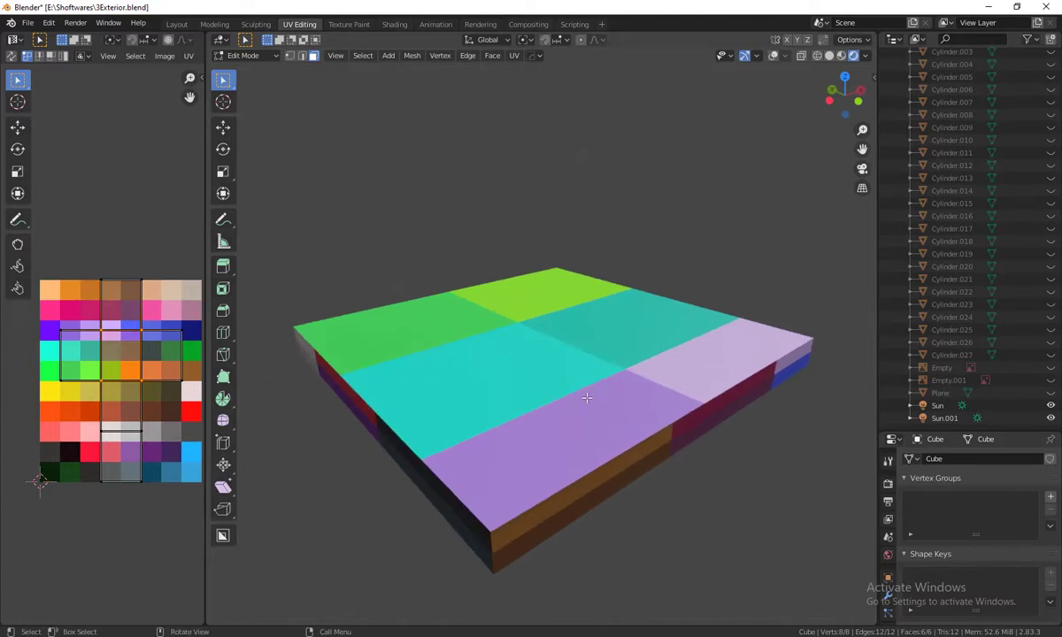
Step: Switch the viewport to Solid shading and bring up the Viewport Shading popover
left_click(830, 56)
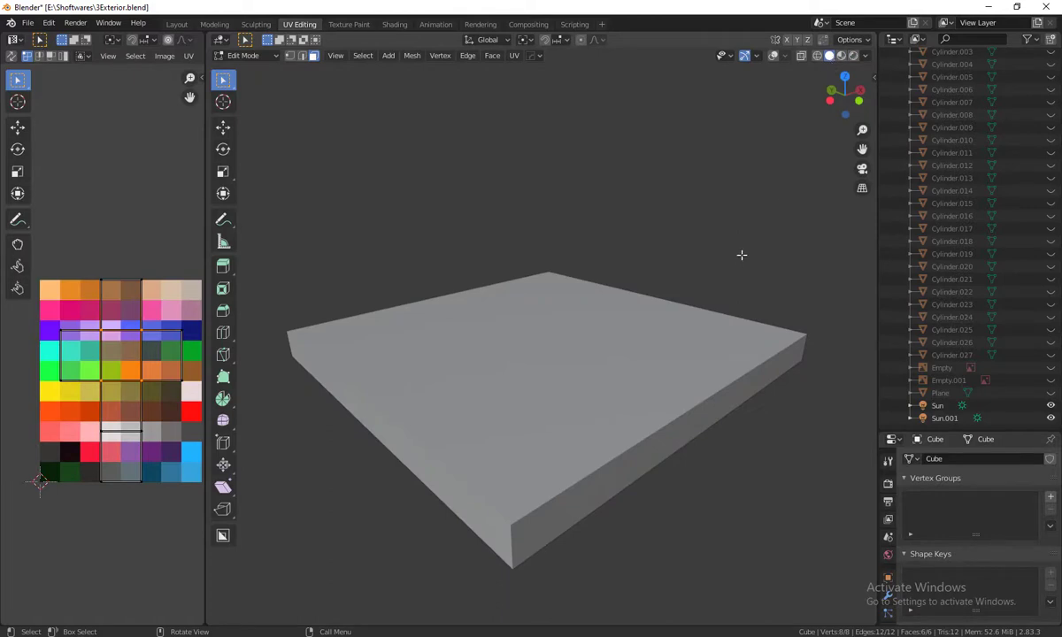
middle_click_drag(741, 254, 760, 252)
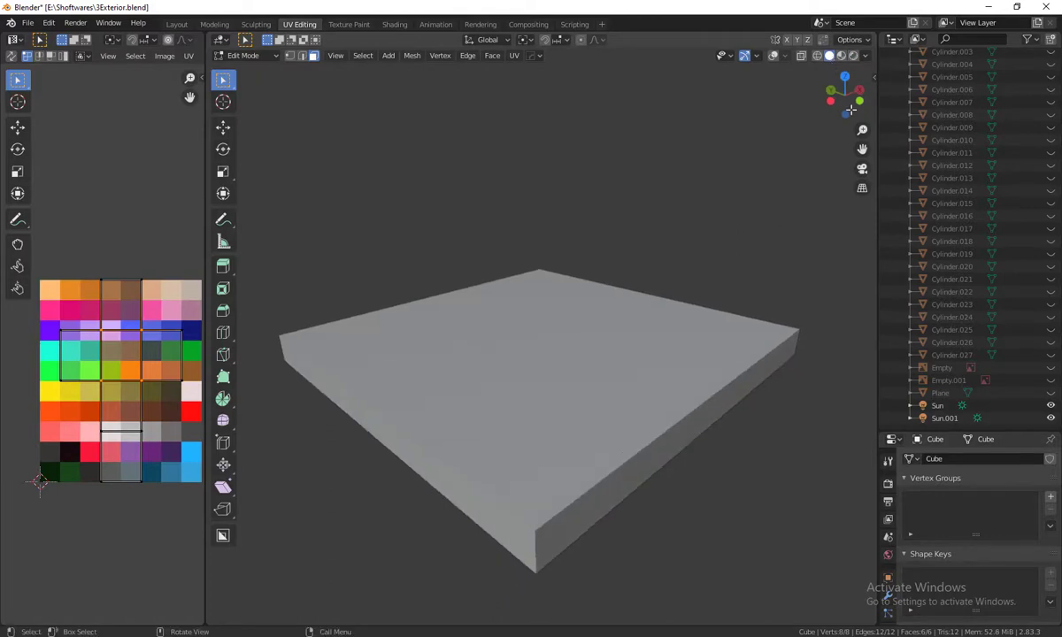
left_click(867, 56)
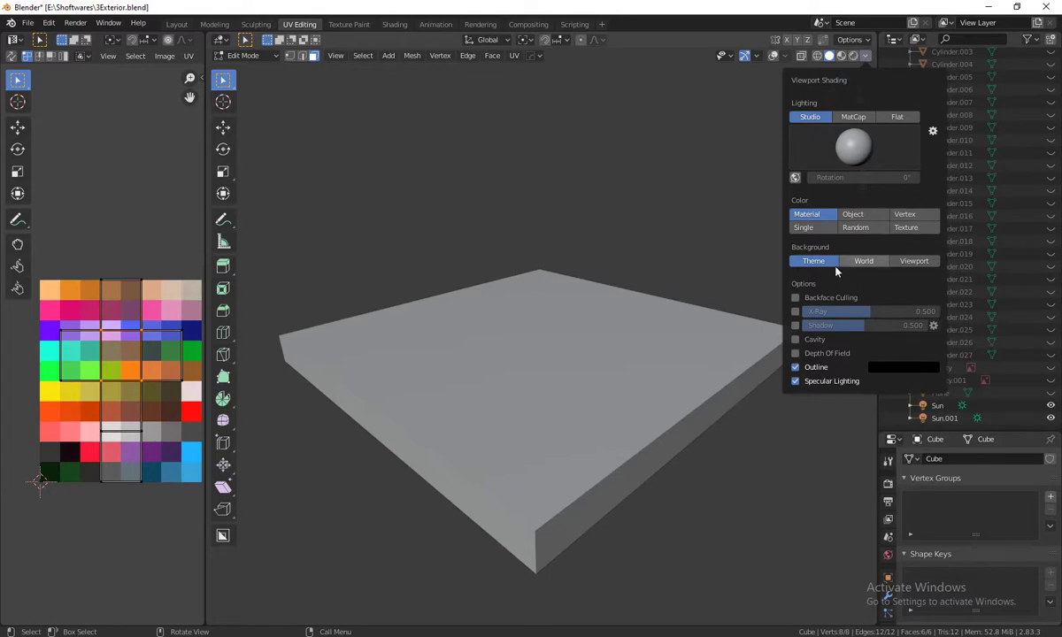
key("Escape")
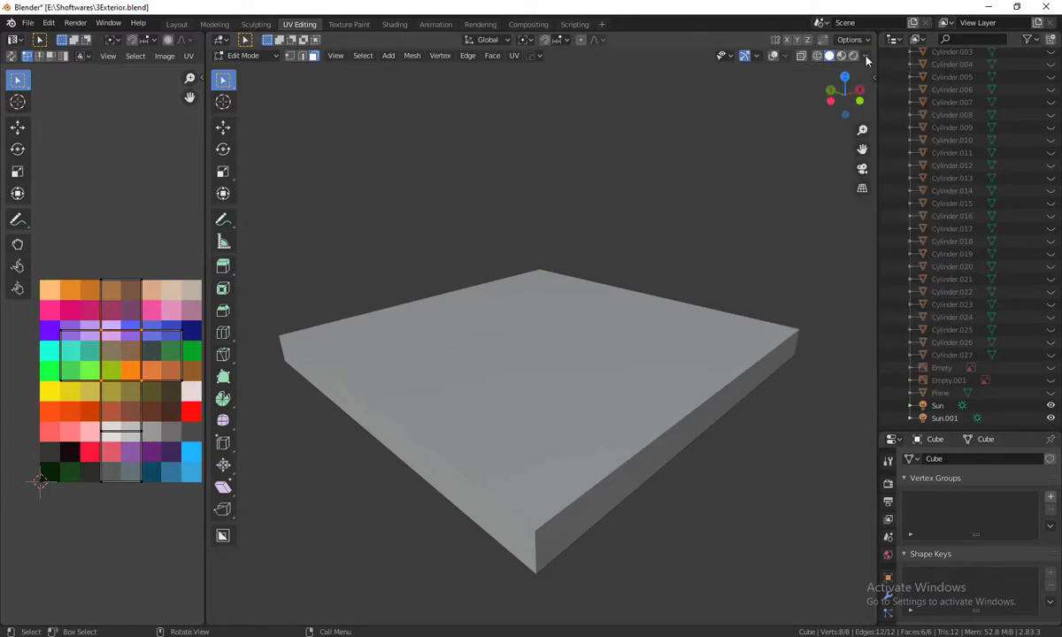
left_click(867, 58)
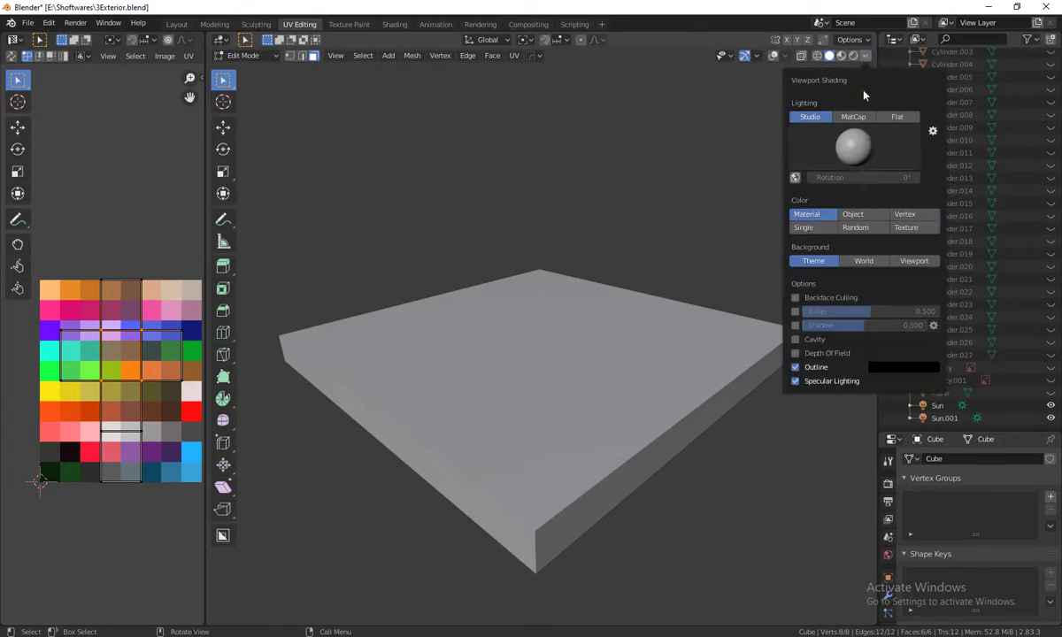
Step: Set solid shading Color to Texture, enable Shadow and Cavity, and set Cavity Type to Both
left_click(906, 229)
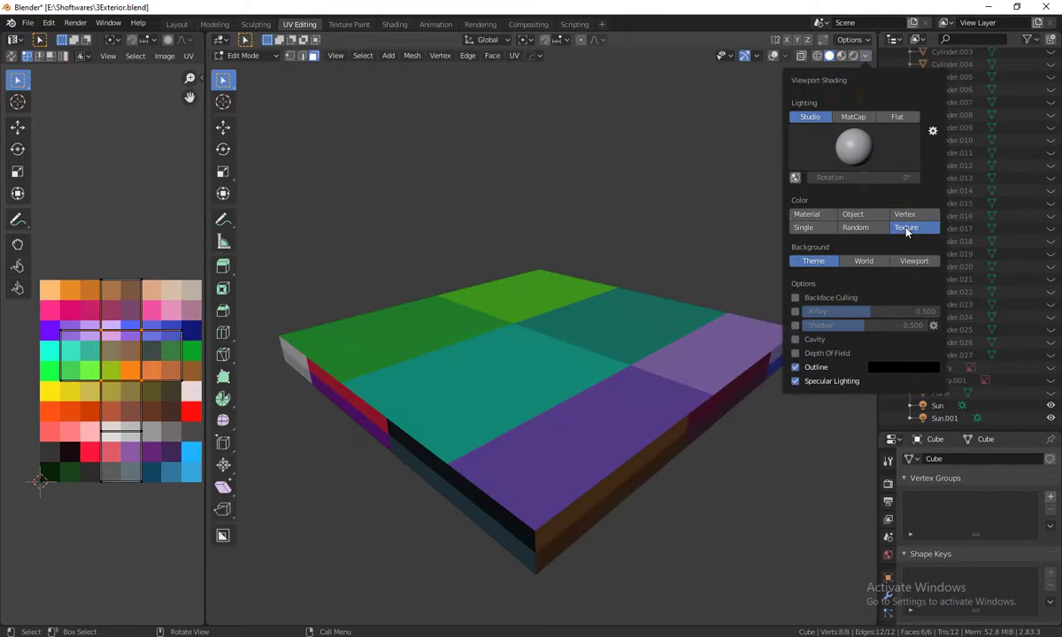
left_click(795, 341)
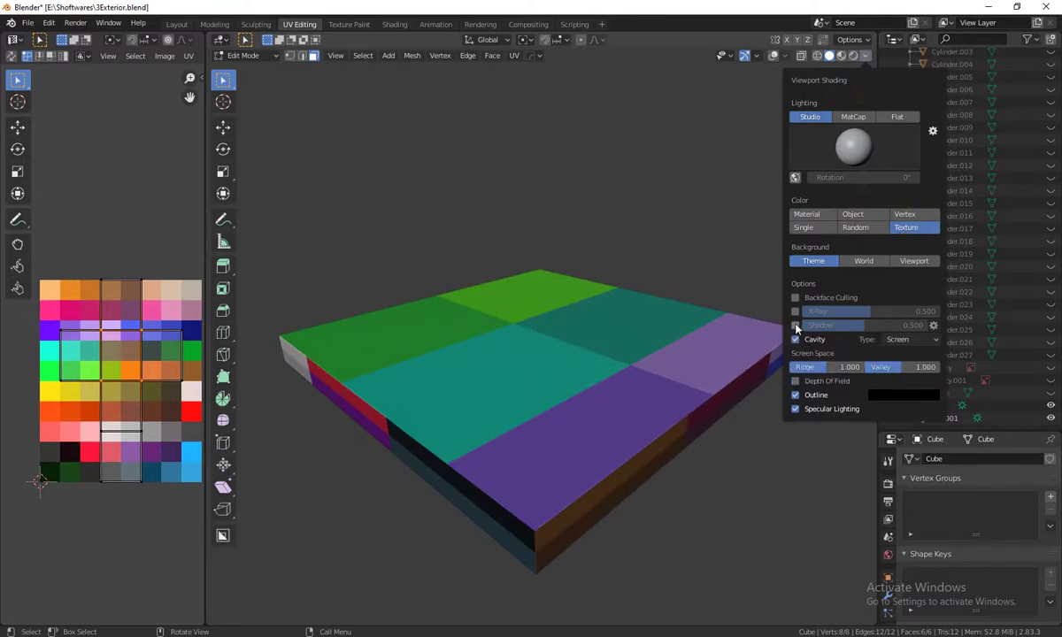
left_click(796, 326)
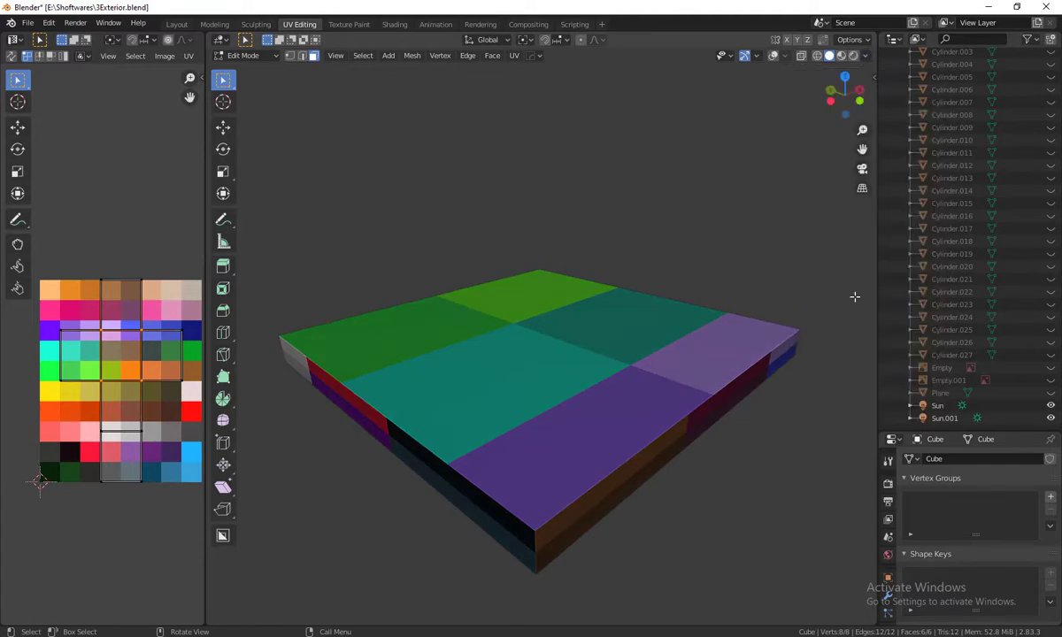
left_click(867, 55)
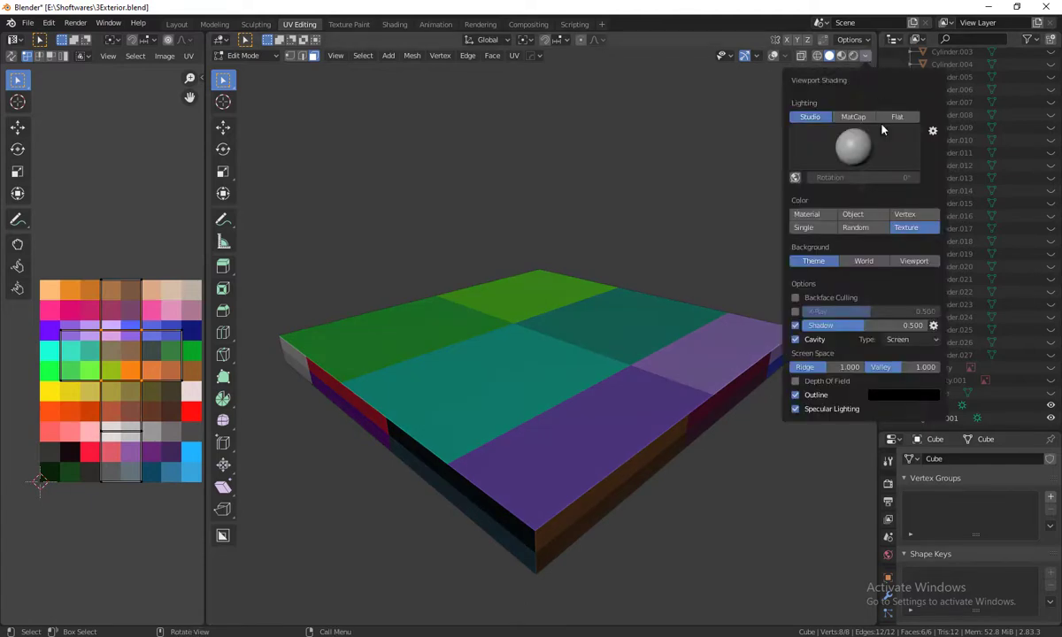
left_click(916, 341)
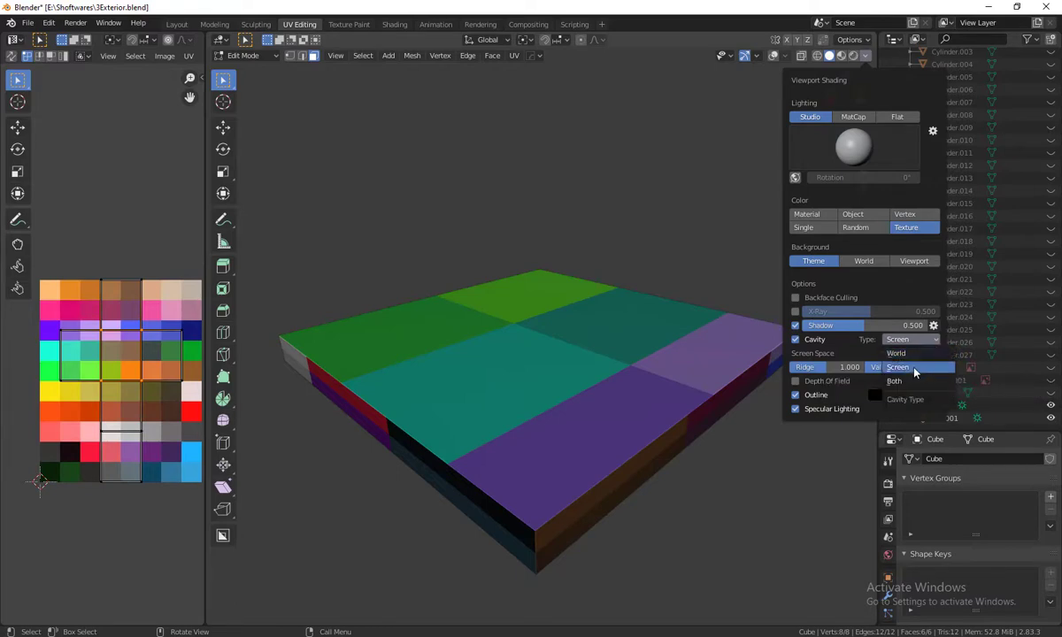
left_click(914, 370)
Step: Raise cavity ridge and valley to 2.5 in world space and 2.0 in screen space
mouse_move(545, 387)
middle_mouse_down()
mouse_move(592, 366)
mouse_move(593, 351)
mouse_move(503, 350)
mouse_move(462, 380)
mouse_move(570, 419)
mouse_move(647, 361)
middle_mouse_up()
left_click(866, 59)
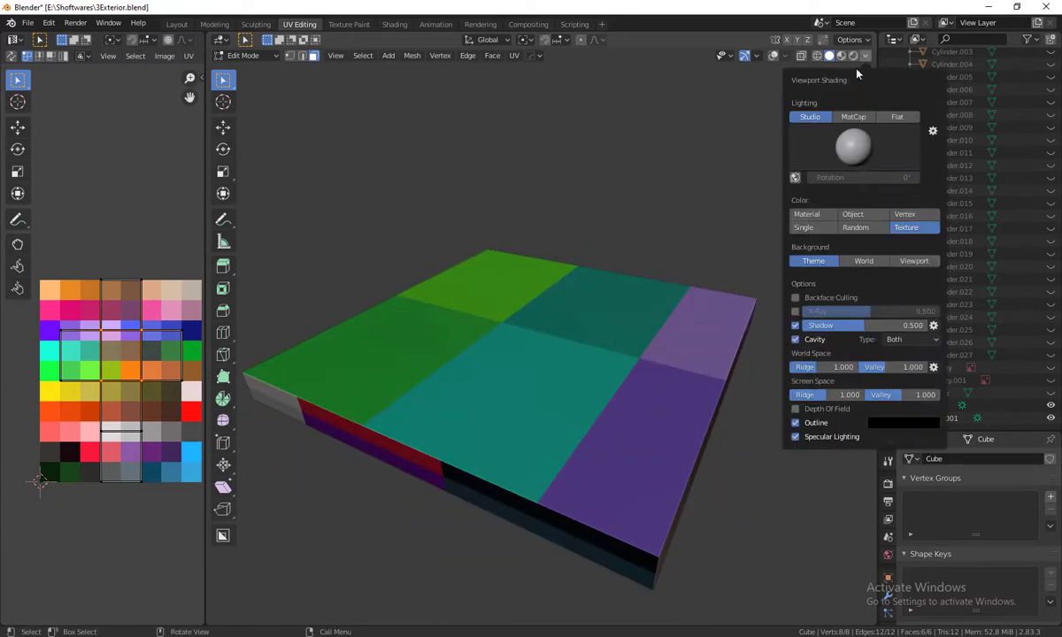
left_click_drag(823, 367, 854, 366)
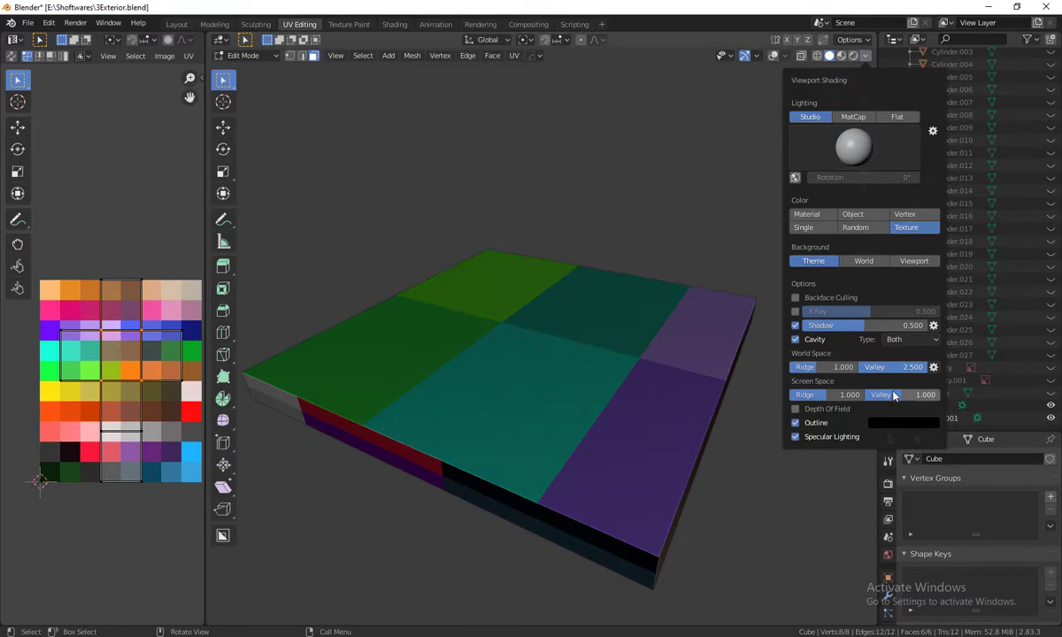
left_click_drag(912, 395, 939, 395)
left_click_drag(823, 366, 872, 367)
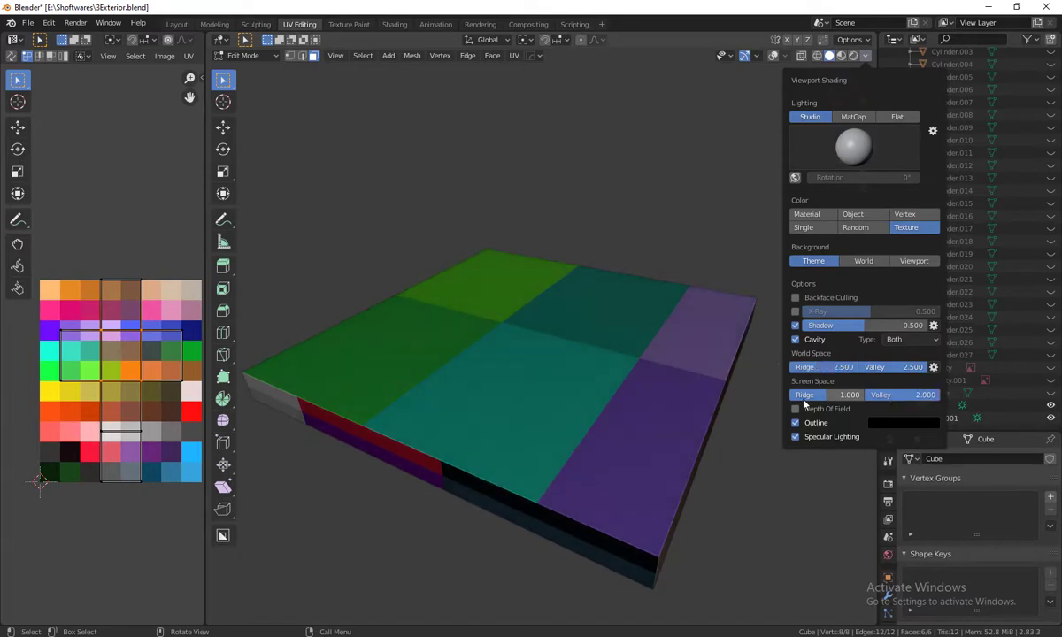
left_click_drag(808, 395, 854, 395)
Step: Select only the slab's top face and switch the viewport overlays back on
mouse_move(617, 363)
middle_mouse_down()
mouse_move(686, 393)
mouse_move(811, 339)
mouse_move(745, 287)
mouse_move(709, 348)
mouse_move(658, 384)
middle_mouse_up()
scroll(658, 384, "up", 2)
scroll(612, 375, "down", 2)
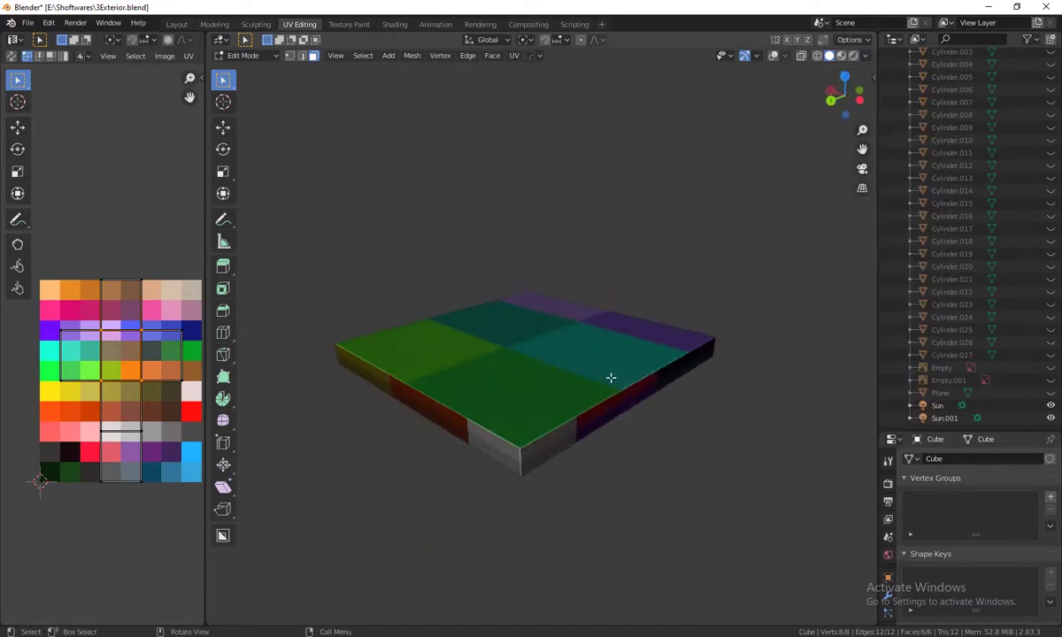
scroll(612, 375, "down", 1)
scroll(612, 380, "up", 1)
scroll(612, 380, "up", 1)
scroll(616, 375, "up", 2)
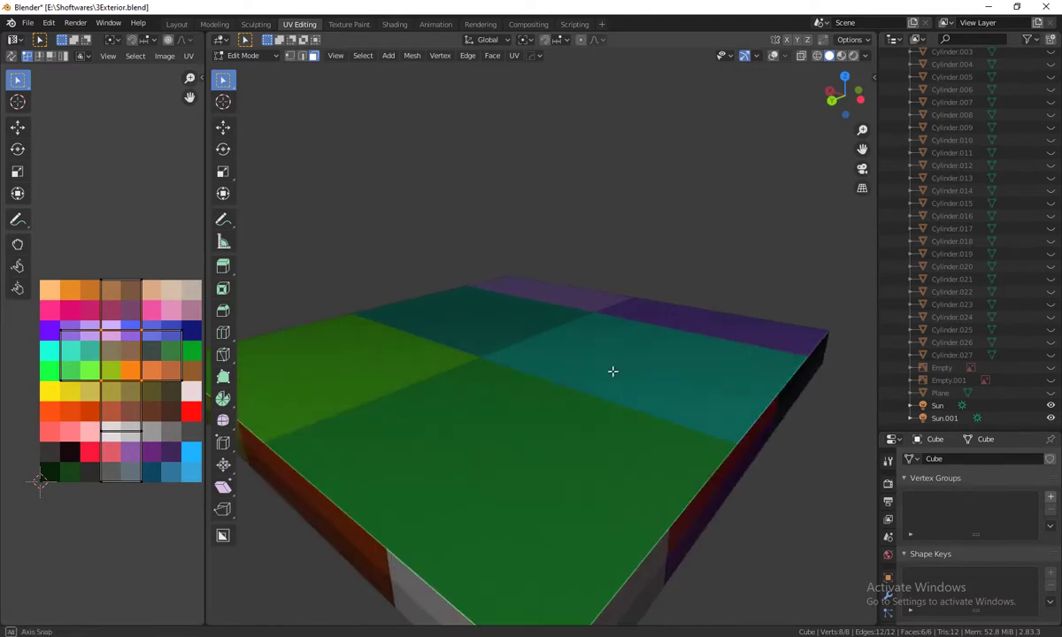
scroll(611, 370, "down", 2)
scroll(595, 377, "up", 1)
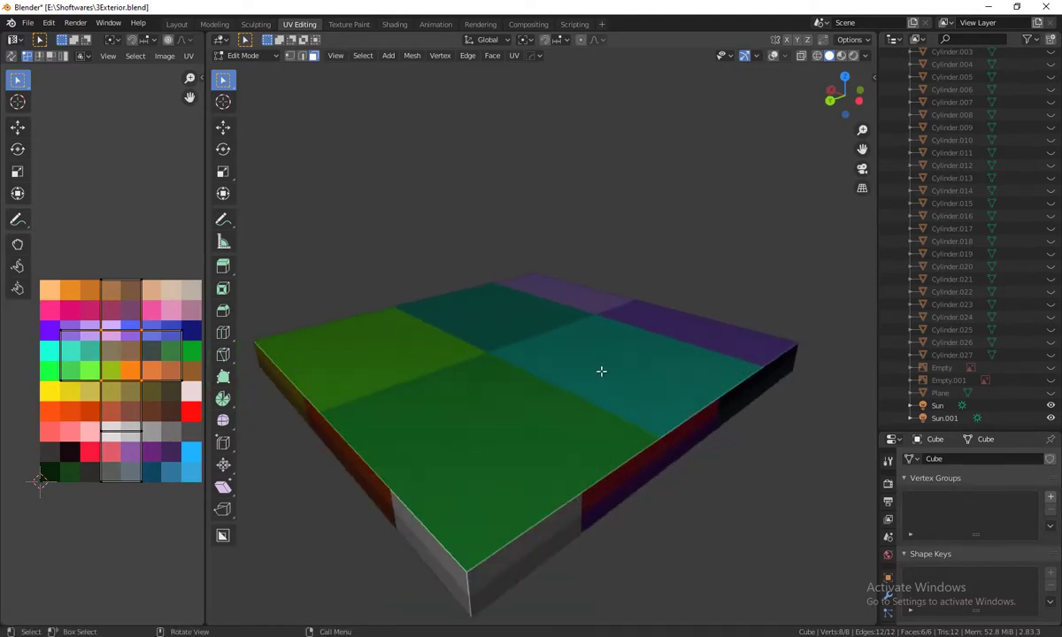
middle_click_drag(601, 372, 681, 361)
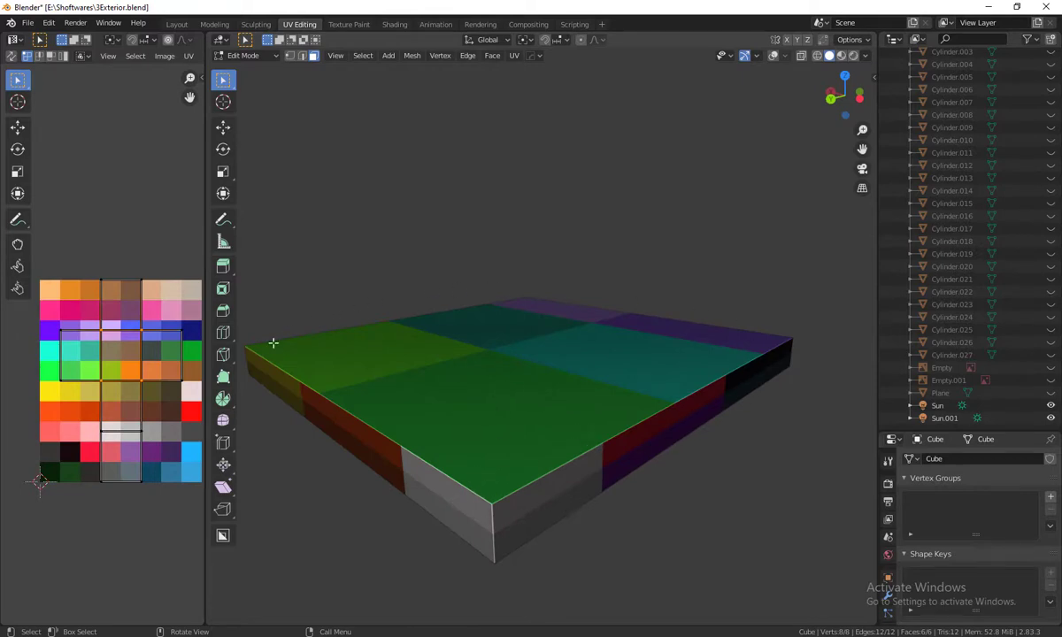
mouse_move(396, 393)
middle_mouse_down()
mouse_move(424, 419)
mouse_move(587, 386)
middle_mouse_up()
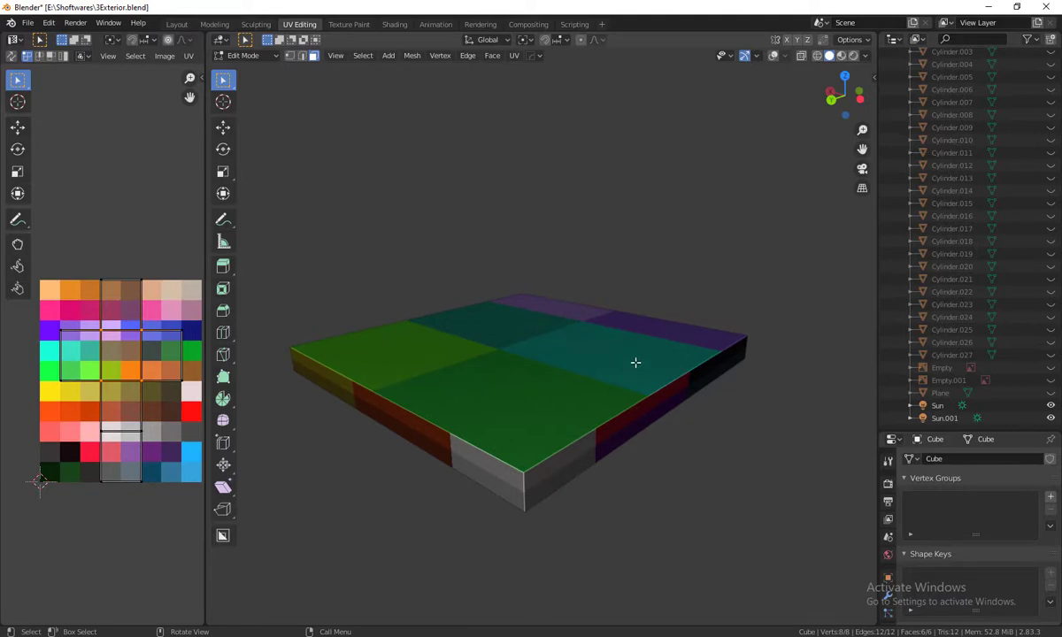
middle_click_drag(560, 398, 554, 391)
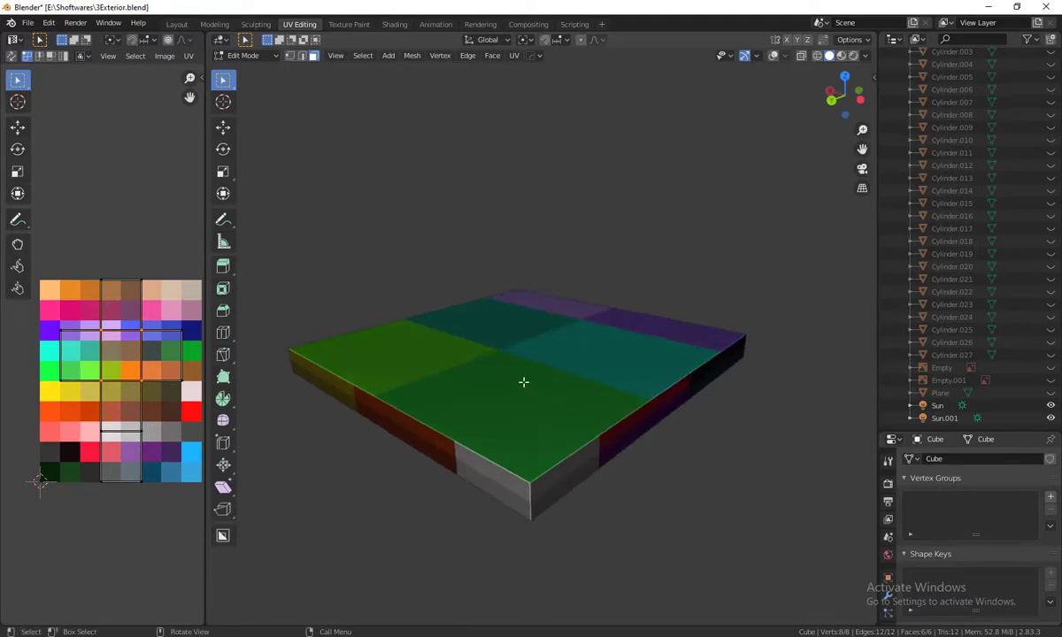
middle_click_drag(503, 354, 507, 352)
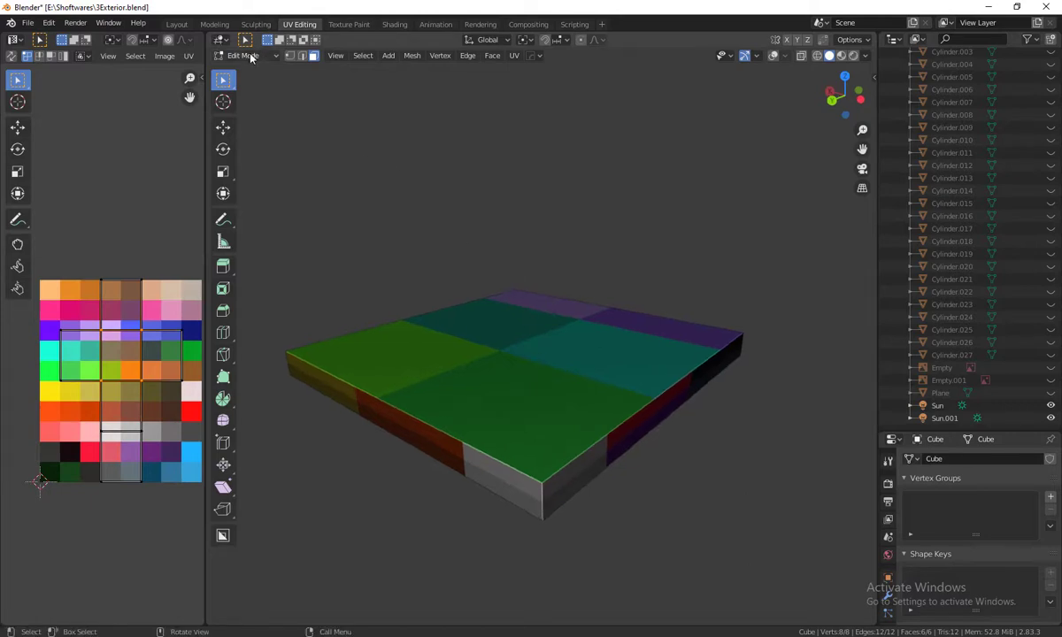
left_click(488, 338)
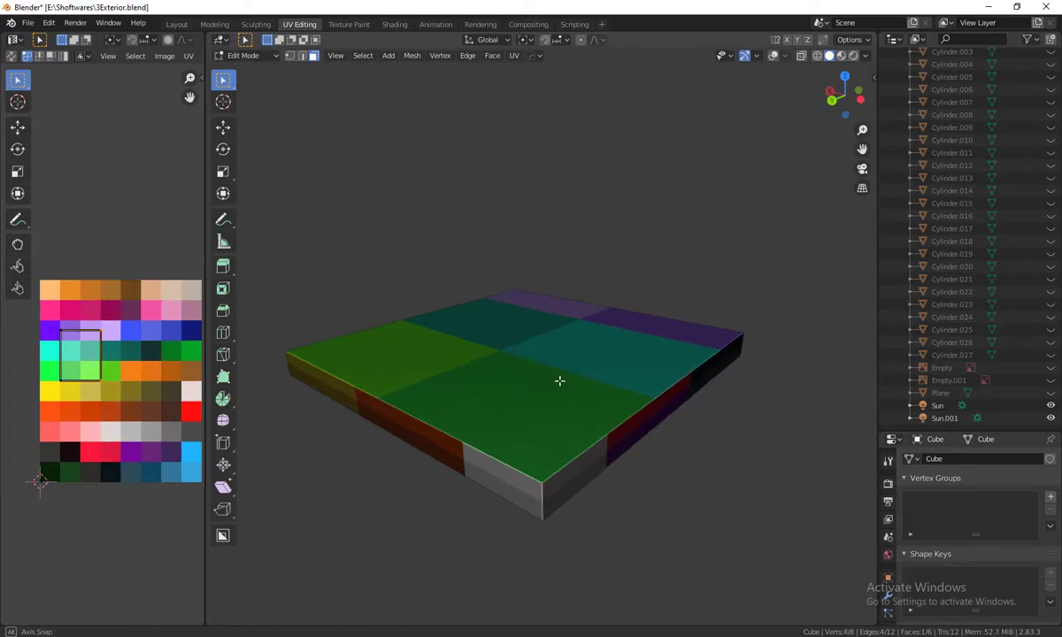
middle_click_drag(559, 380, 554, 378)
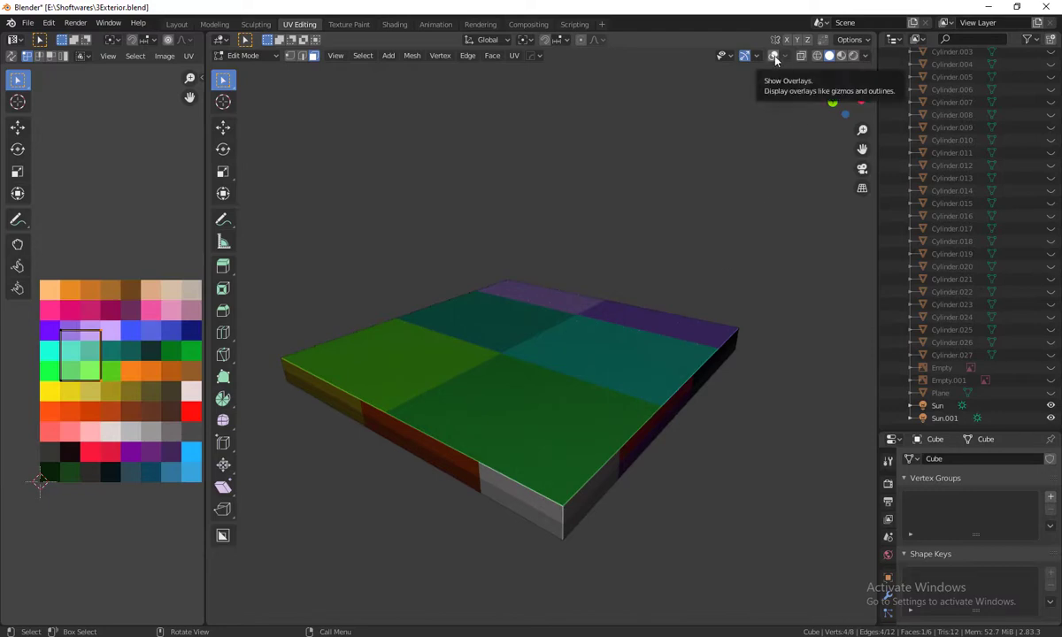
left_click(773, 55)
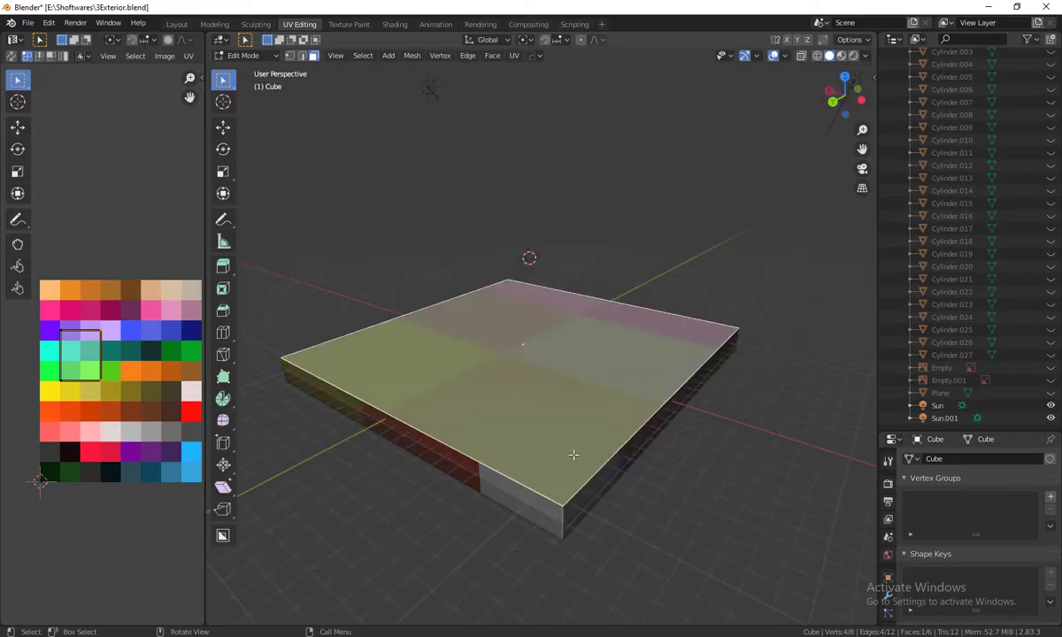
Step: Scale all the top face's UVs down into one palette cell, giving a single greyish-olive top
middle_click_drag(536, 425, 577, 440)
scroll(583, 413, "up", 2)
scroll(583, 414, "down", 2)
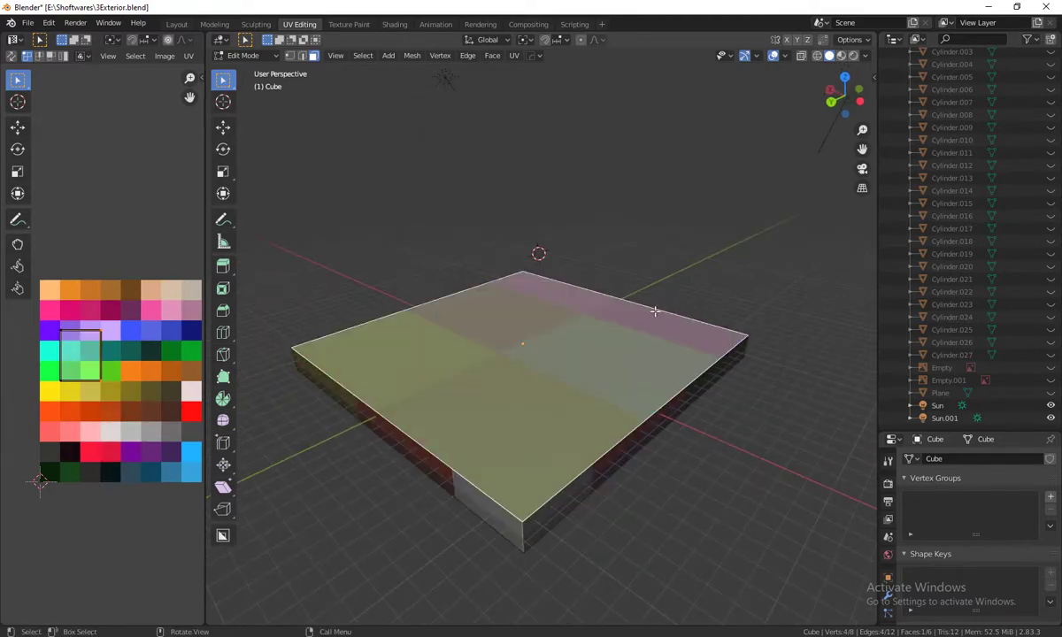
middle_click_drag(575, 353, 555, 349)
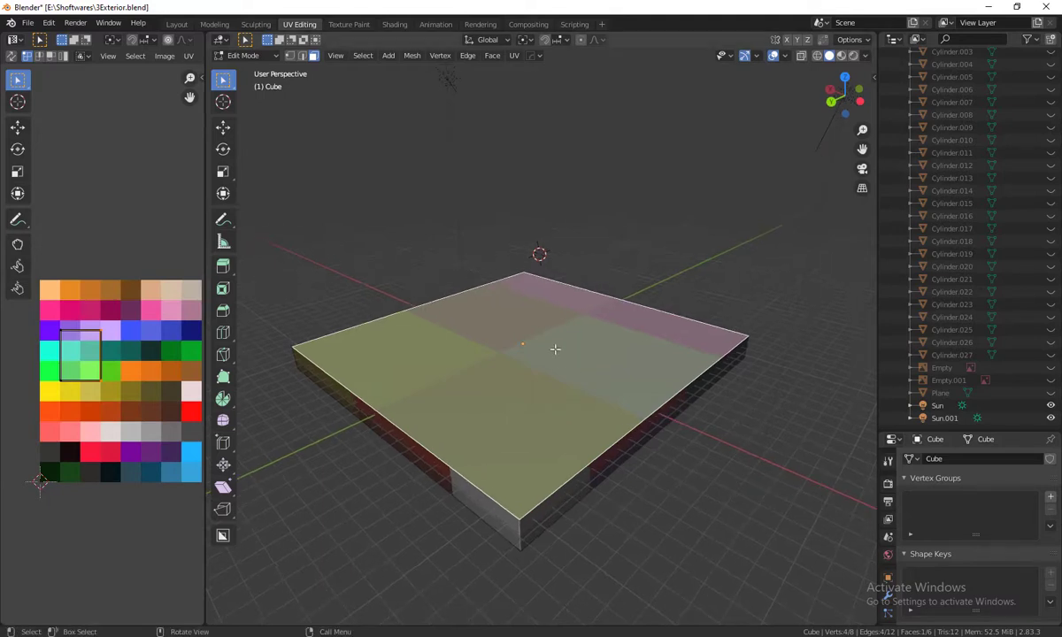
middle_click_drag(422, 377, 531, 385)
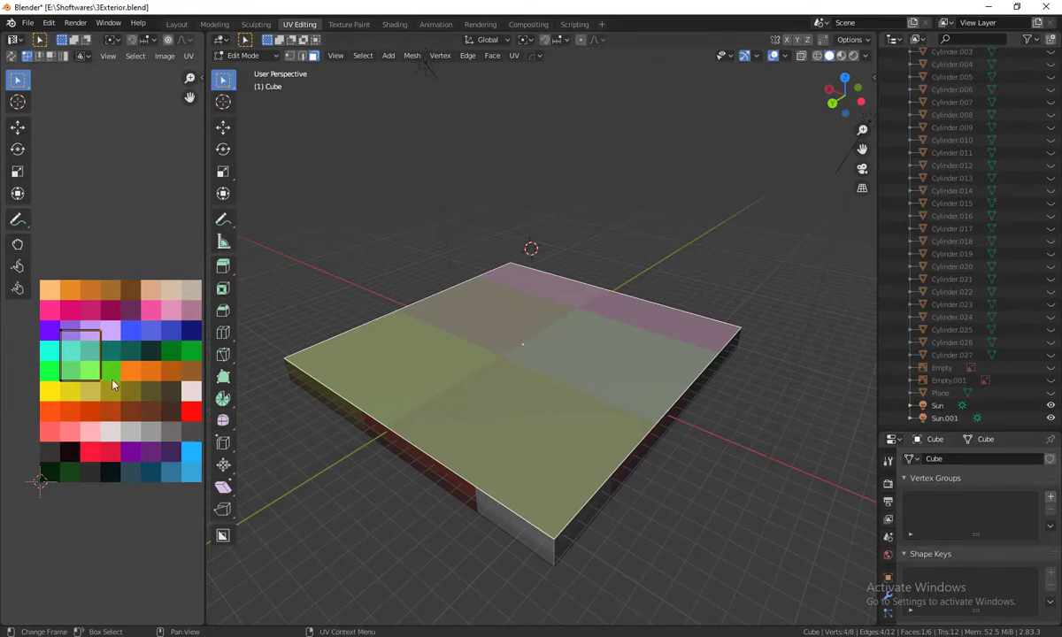
key("a")
key("s")
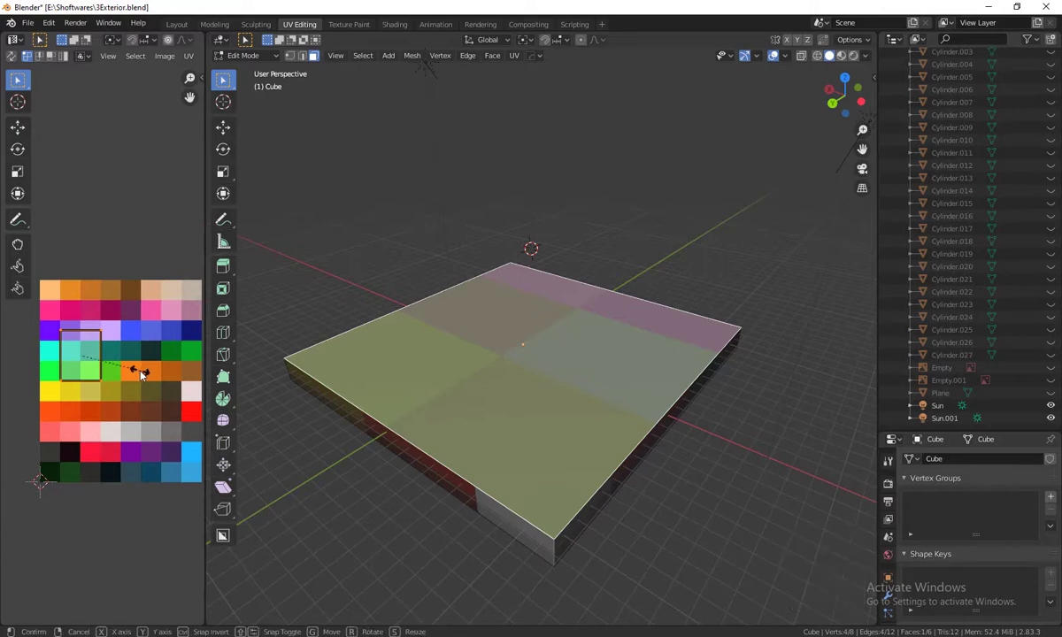
key("s")
left_click(132, 354)
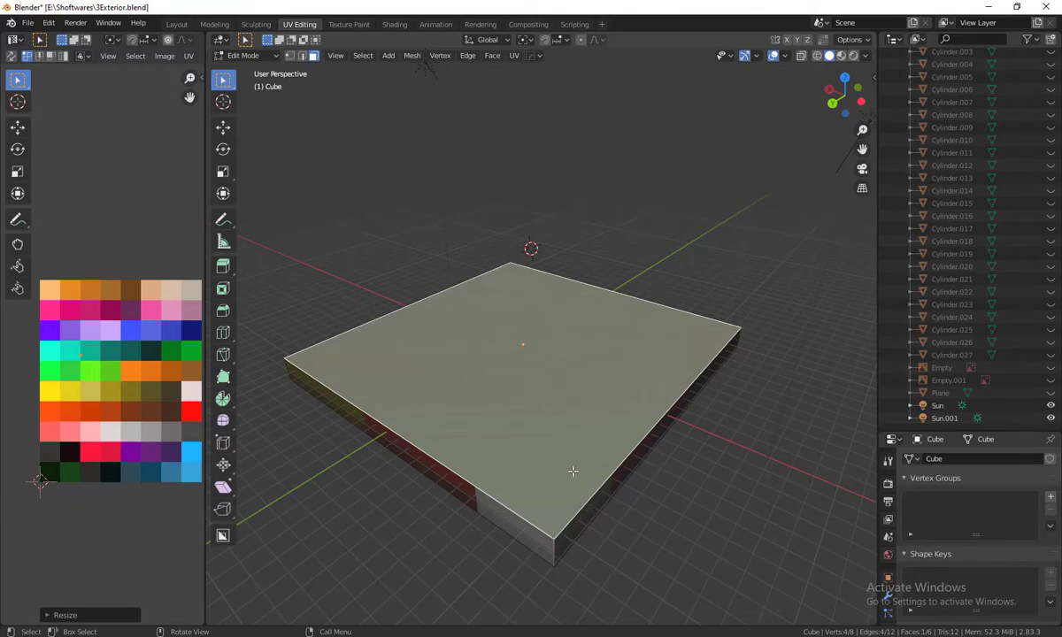
Step: Move the top face's UVs onto the dark grey palette swatch
scroll(569, 458, "down", 1)
scroll(581, 419, "down", 2)
scroll(582, 428, "down", 1)
middle_click_drag(582, 429, 620, 425)
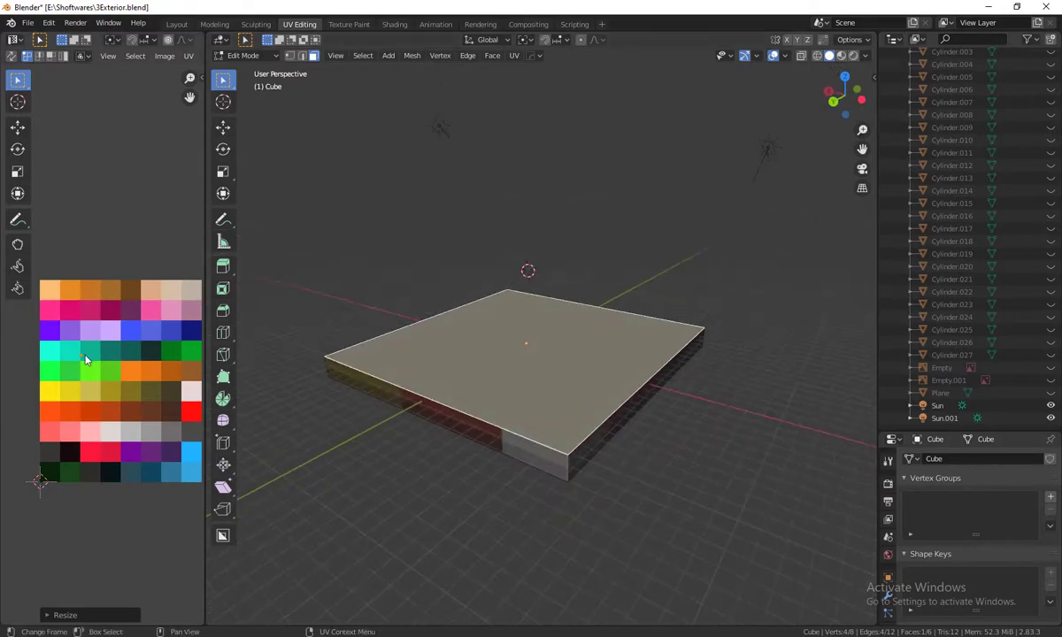
key("g")
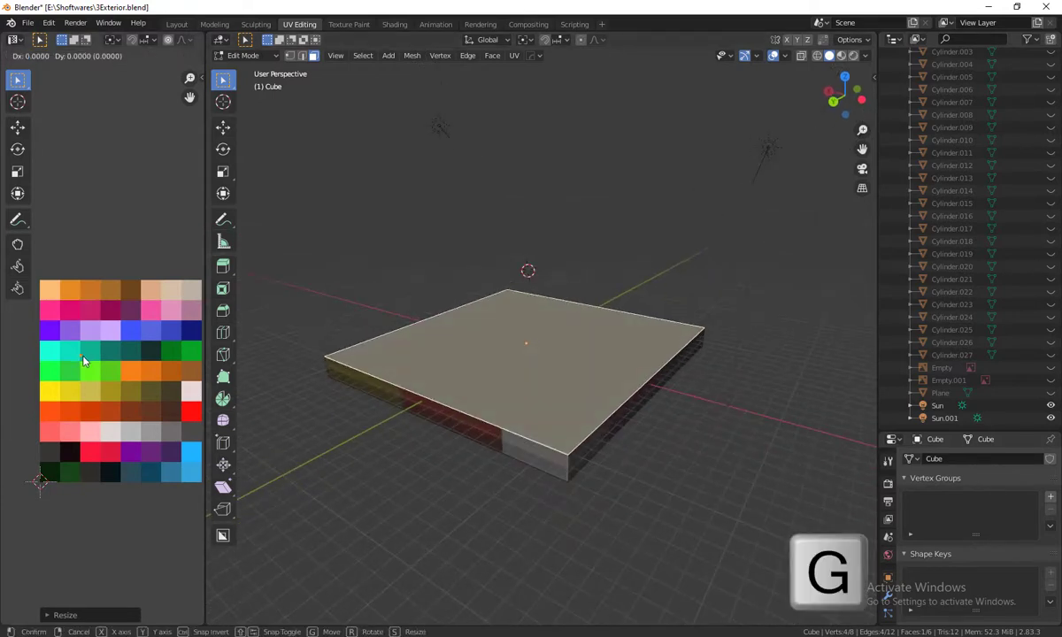
left_click(172, 432)
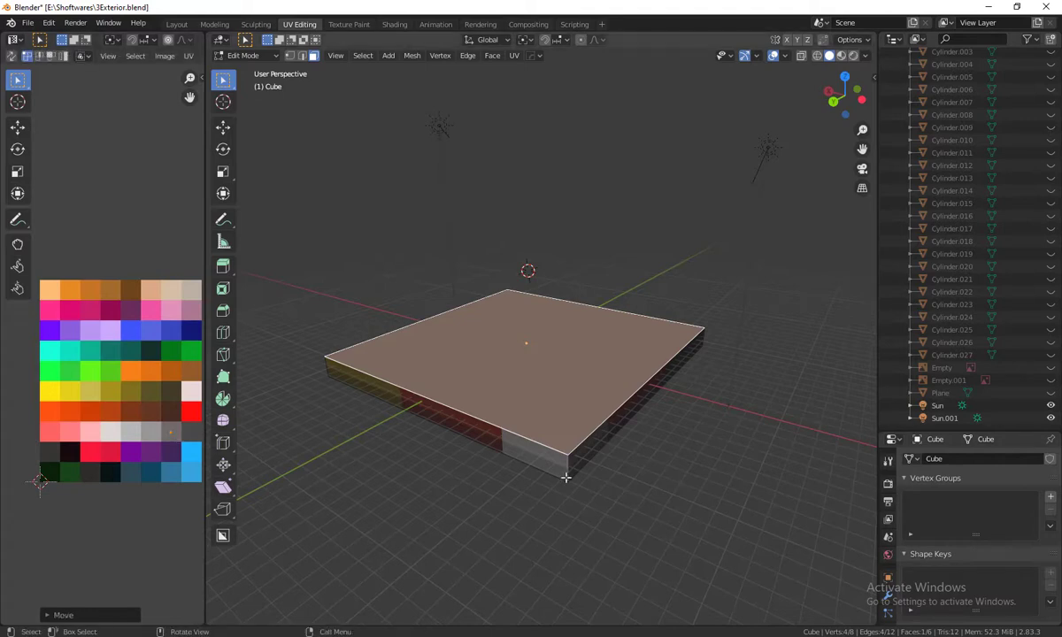
Step: Select the slab's front-right side face
scroll(666, 432, "up", 2)
mouse_move(675, 479)
middle_mouse_down()
mouse_move(652, 415)
mouse_move(630, 443)
middle_mouse_up()
scroll(652, 415, "down", 3)
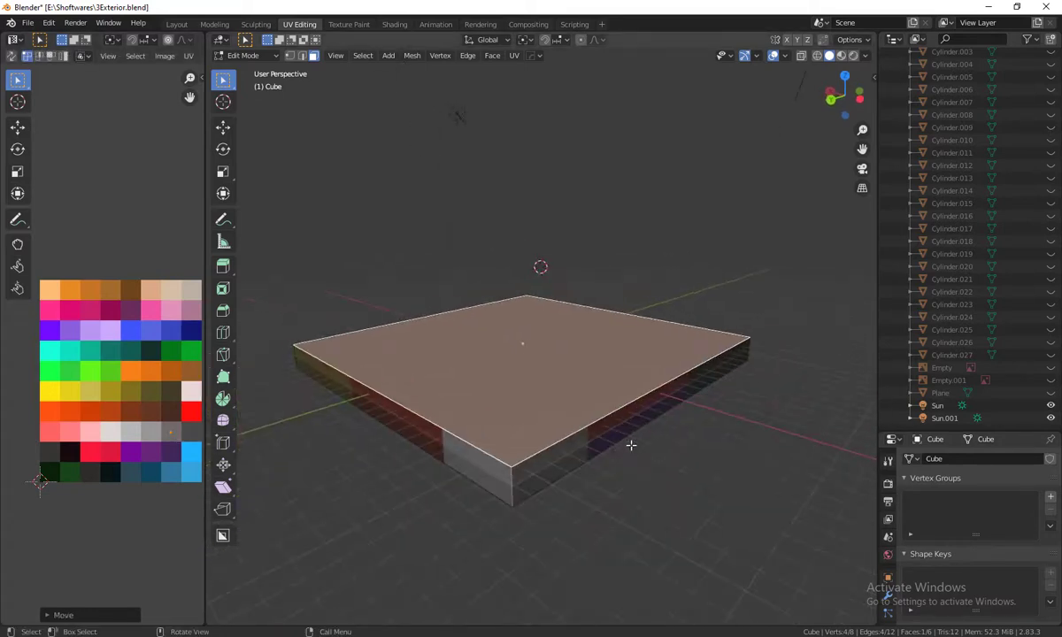
mouse_move(709, 464)
middle_mouse_down()
mouse_move(598, 423)
mouse_move(622, 584)
mouse_move(667, 562)
mouse_move(687, 489)
mouse_move(446, 498)
mouse_move(445, 512)
middle_mouse_up()
left_click(601, 426)
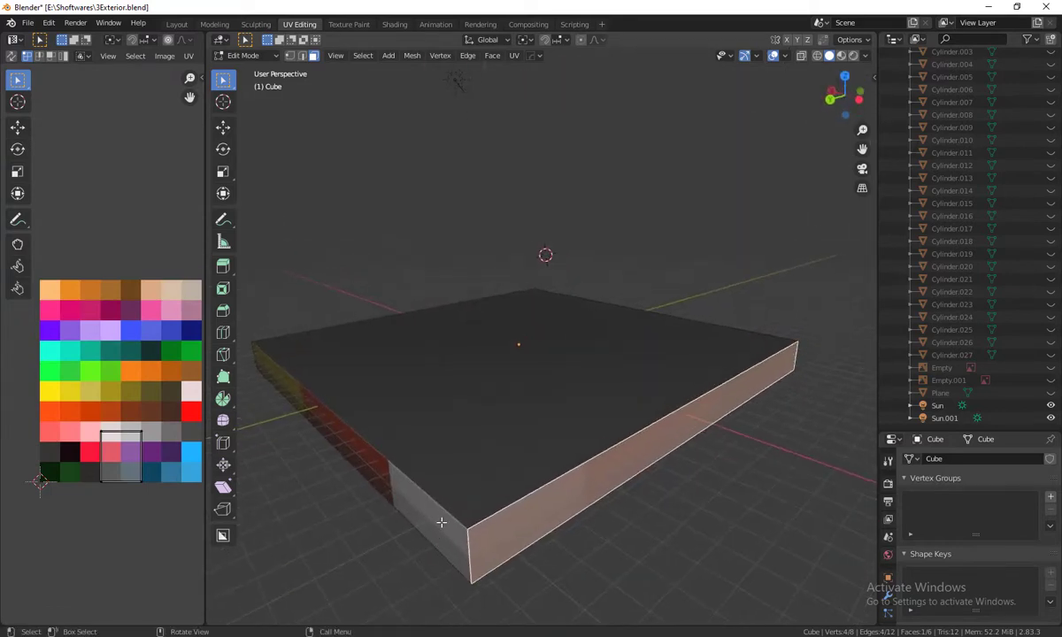
Step: Select every slab face and all its UVs, then collapse the UVs with scale 0
scroll(441, 521, "down", 3)
middle_click_drag(579, 516, 476, 289)
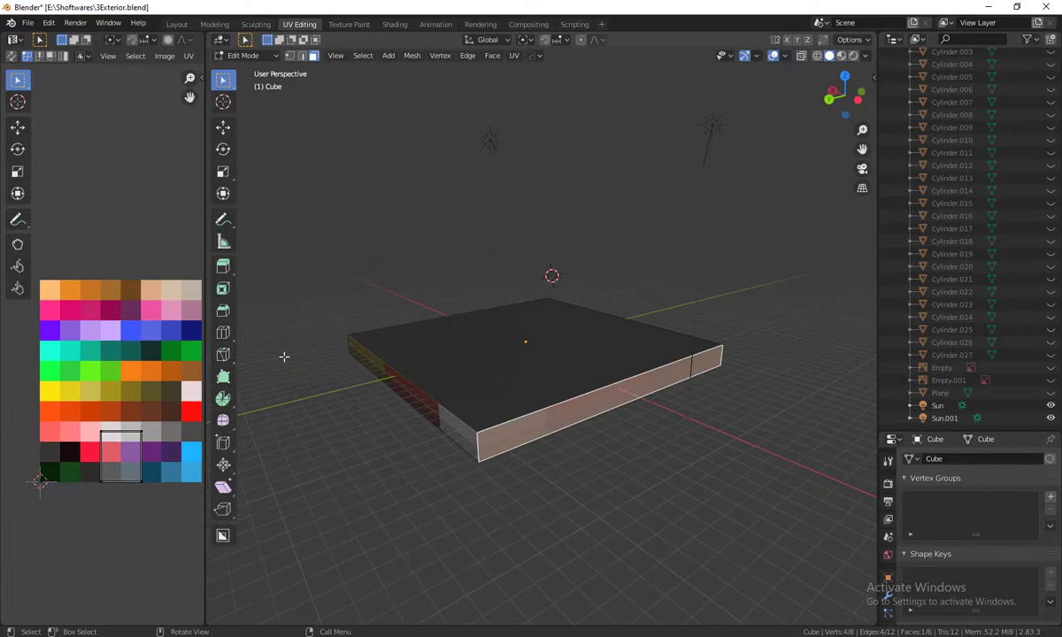
middle_click_drag(597, 506, 576, 448)
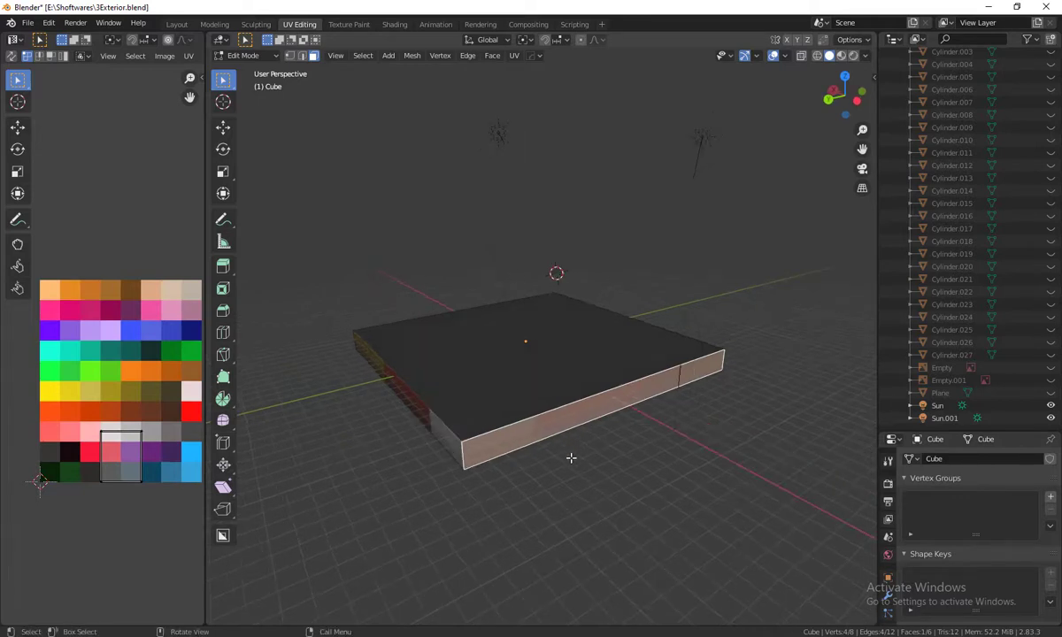
key("a")
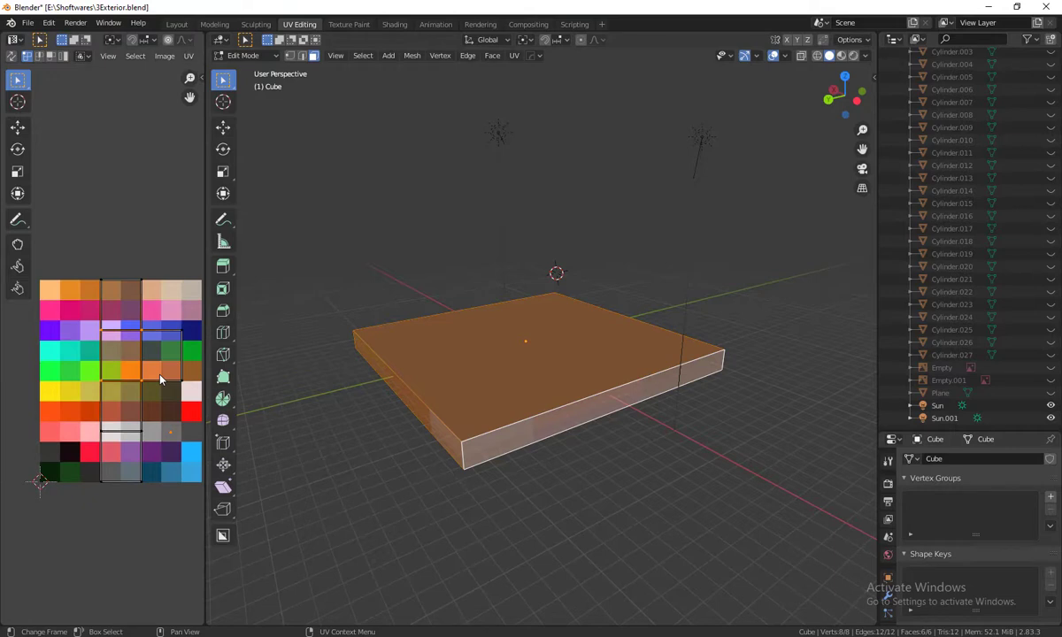
key("a")
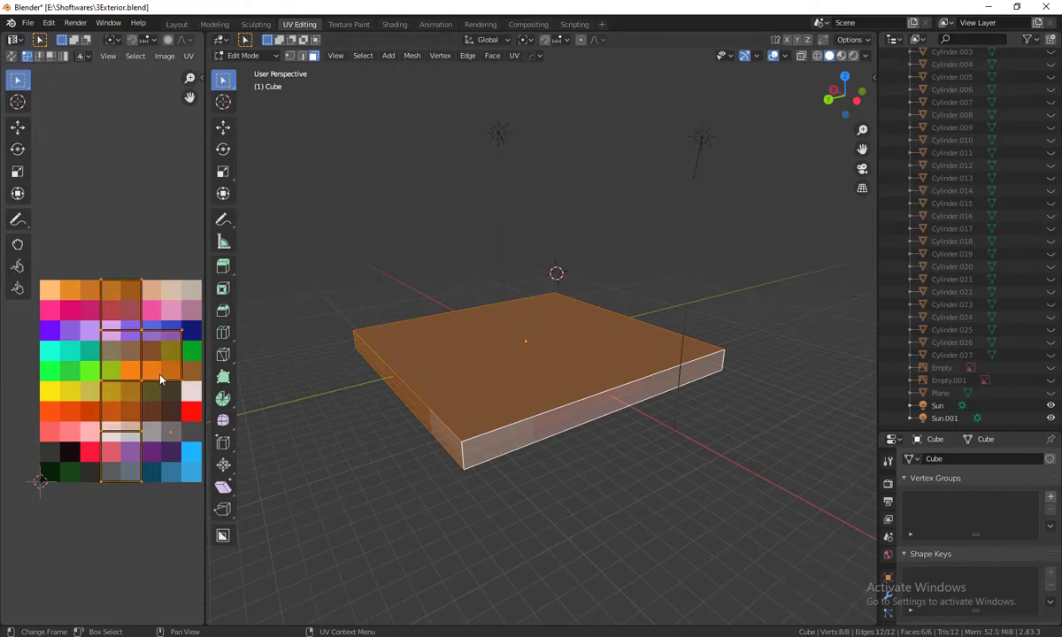
key("s")
key("0")
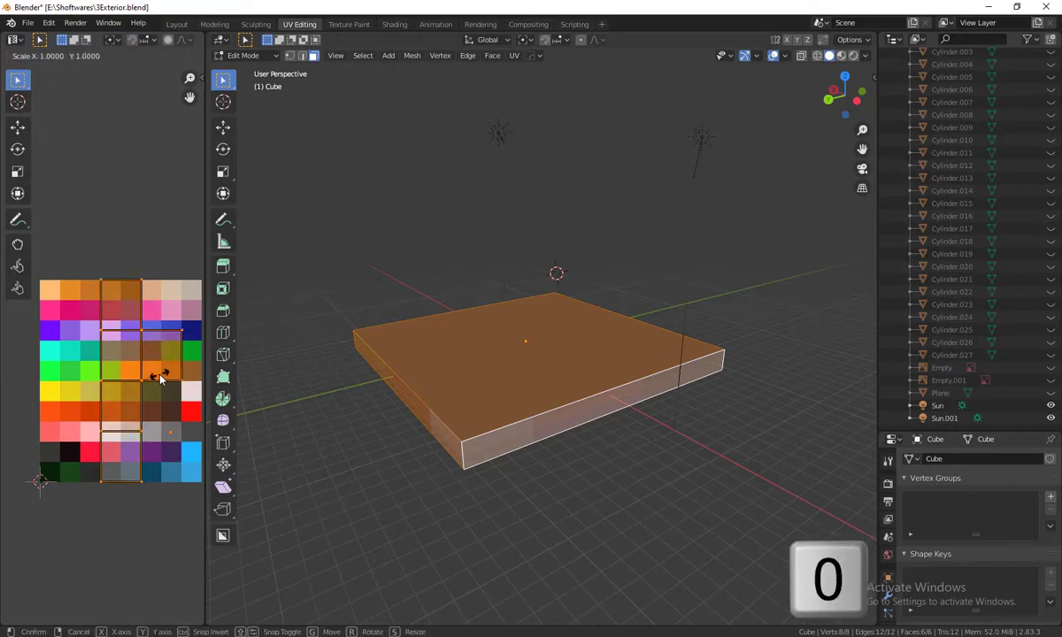
key("Return")
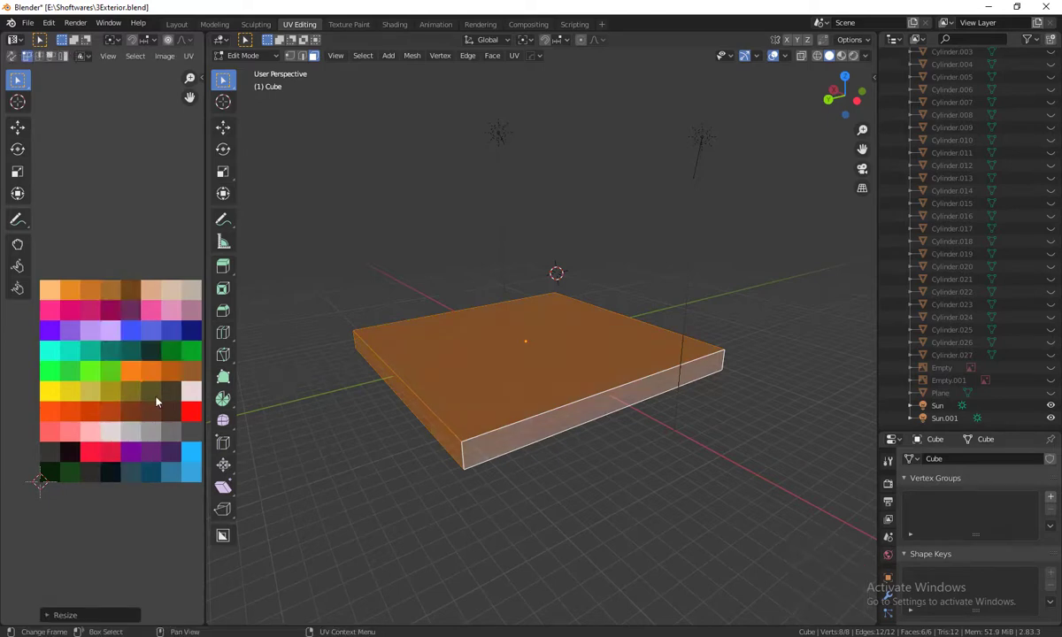
Step: Move the collapsed UVs onto the dark grey swatch so the whole slab turns dark grey
key("g")
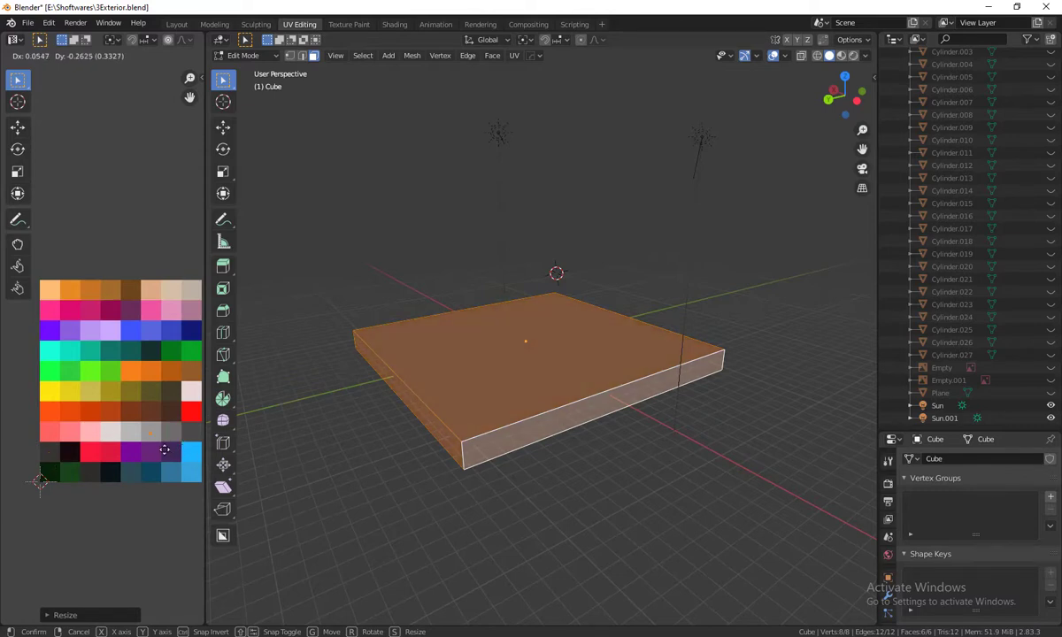
left_click(165, 450)
middle_click_drag(410, 550, 576, 533)
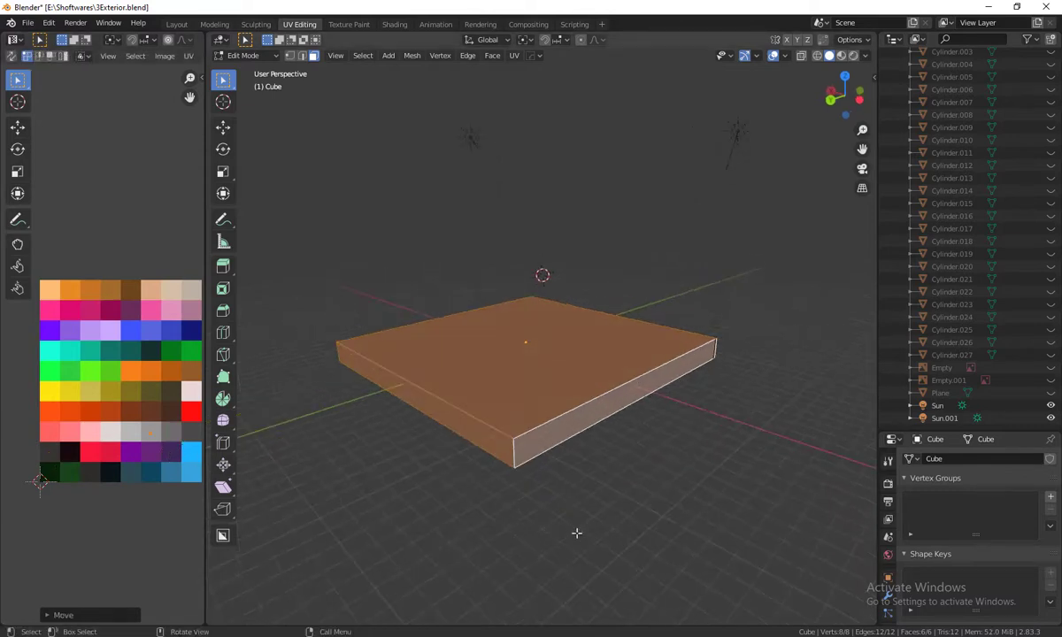
mouse_move(669, 505)
middle_mouse_down()
mouse_move(646, 532)
mouse_move(640, 498)
mouse_move(504, 408)
mouse_move(513, 427)
middle_mouse_up()
scroll(636, 500, "up", 3)
left_click(567, 434)
mouse_move(618, 443)
middle_mouse_down()
mouse_move(662, 478)
mouse_move(553, 424)
middle_mouse_up()
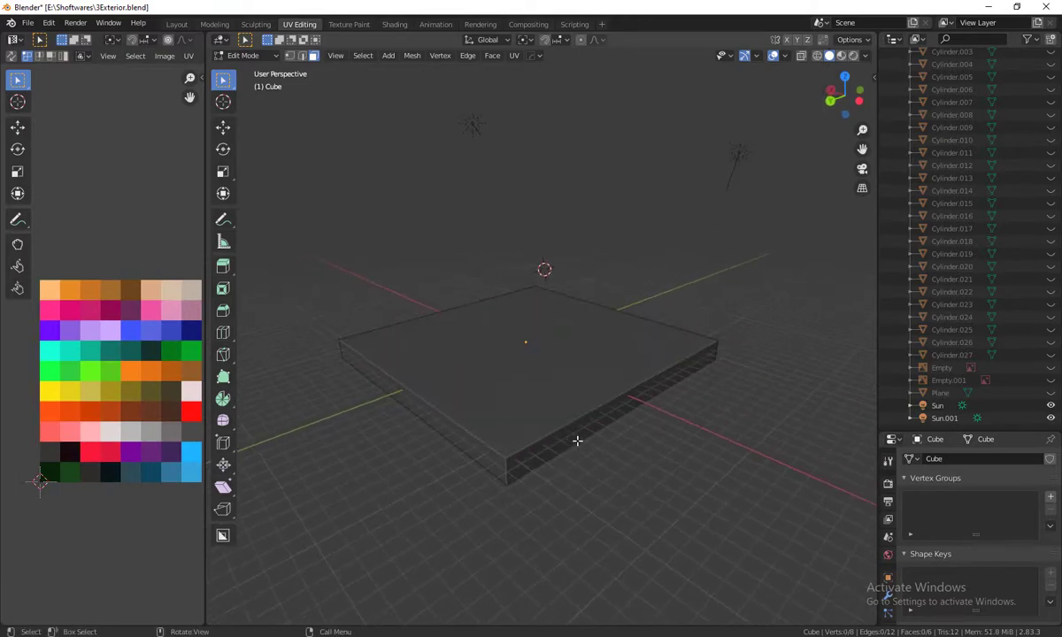
Step: Return to Object Mode and unhide all hidden house objects with Alt+H
left_click(575, 448)
key("Tab")
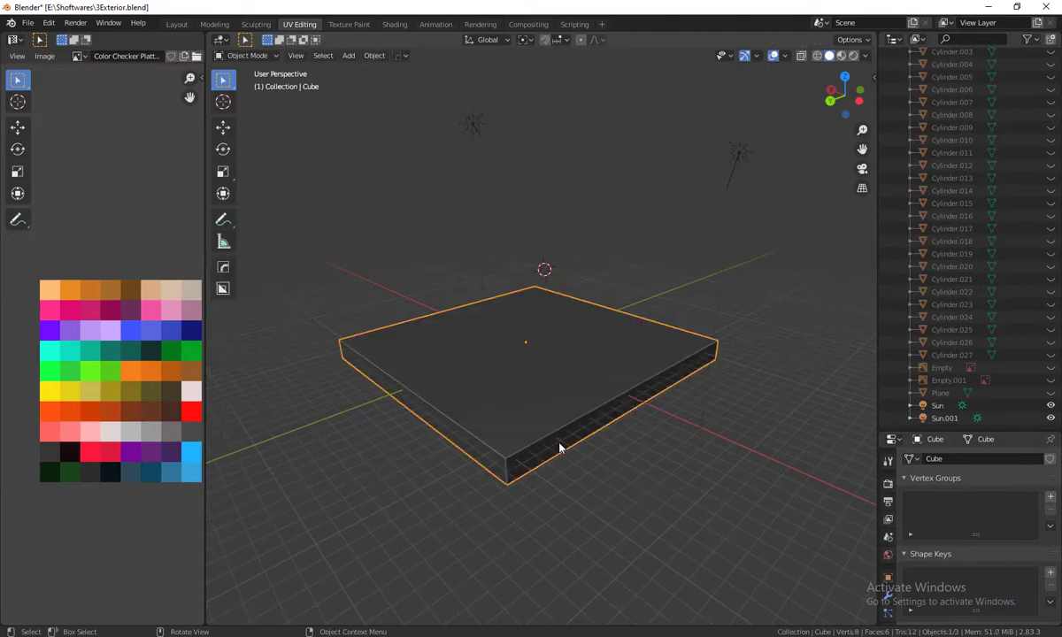
key("shift+h")
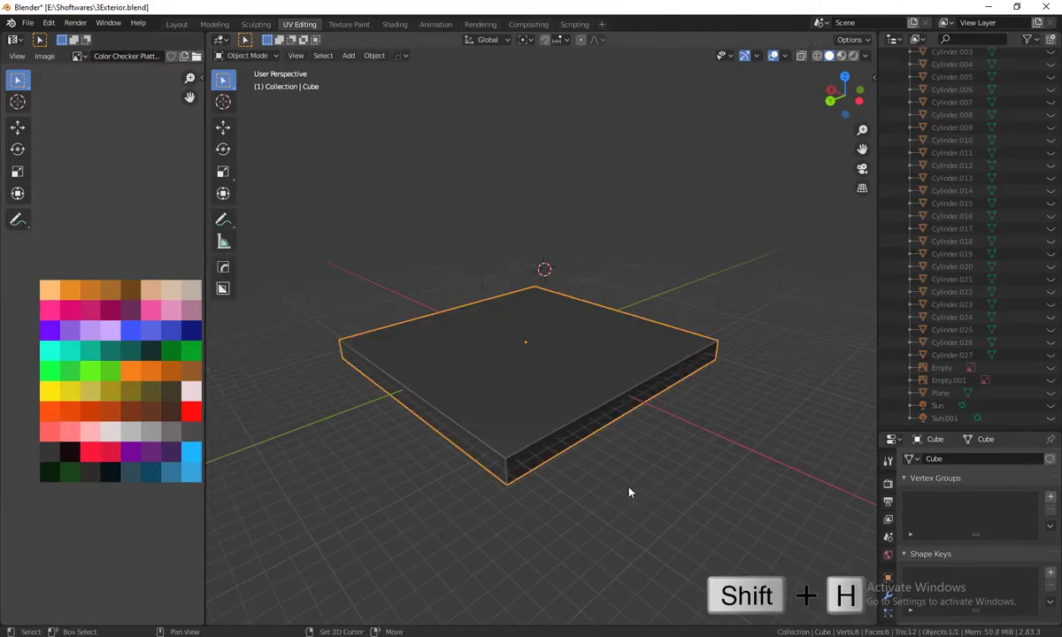
middle_click_drag(630, 493, 569, 433)
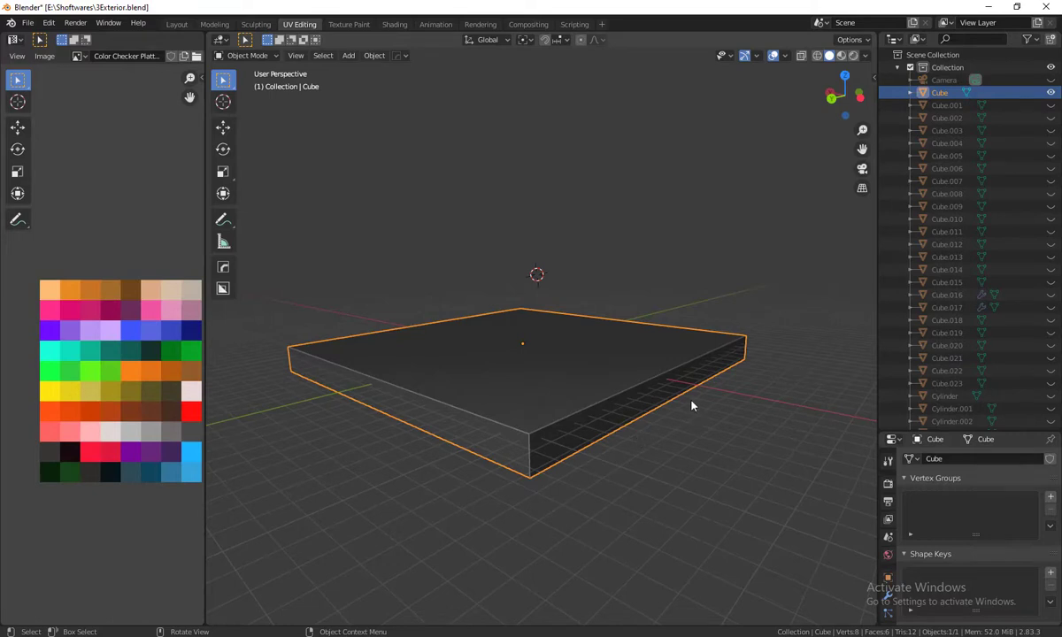
left_click(960, 70)
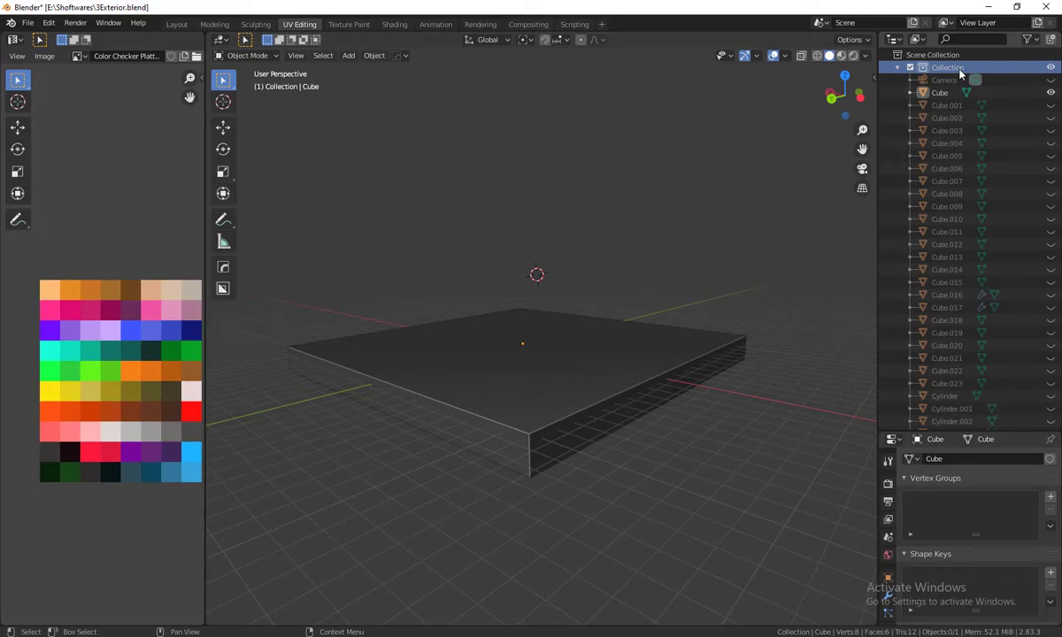
key("alt+h")
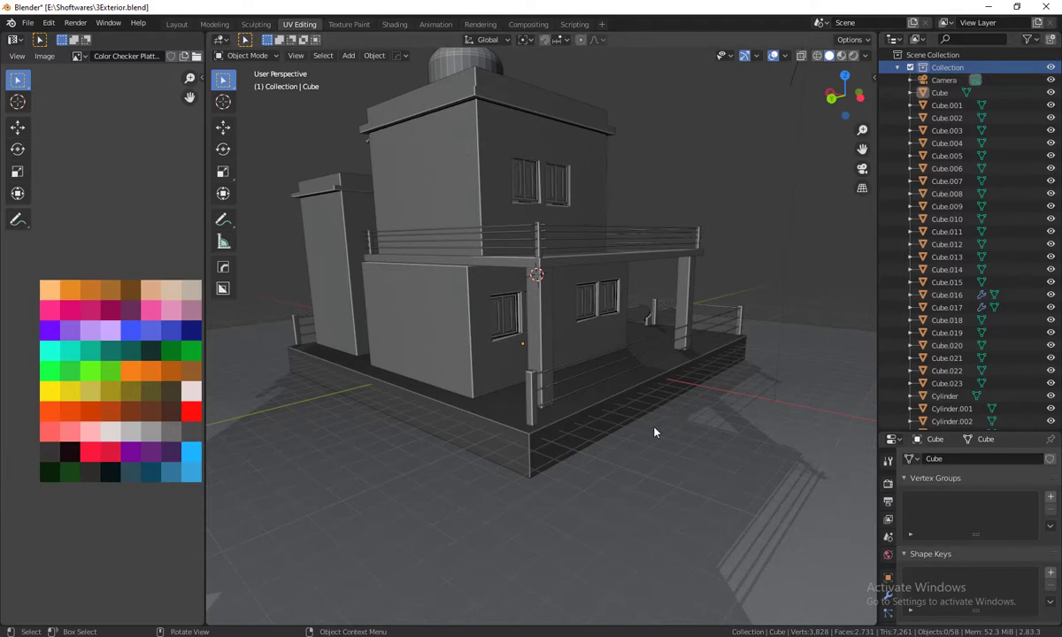
mouse_move(688, 433)
middle_mouse_down()
mouse_move(566, 444)
mouse_move(526, 429)
mouse_move(646, 434)
mouse_move(704, 548)
mouse_move(818, 569)
mouse_move(658, 434)
mouse_move(406, 326)
mouse_move(394, 363)
mouse_move(439, 367)
mouse_move(371, 351)
mouse_move(612, 415)
mouse_move(569, 439)
mouse_move(717, 452)
mouse_move(672, 438)
middle_mouse_up()
scroll(604, 426, "up", 2)
scroll(393, 363, "down", 3)
Step: Delete the two reference image planes and select the curved stair walls
key("Delete")
scroll(569, 438, "up", 4)
scroll(641, 425, "up", 4)
middle_click_drag(650, 414, 640, 463)
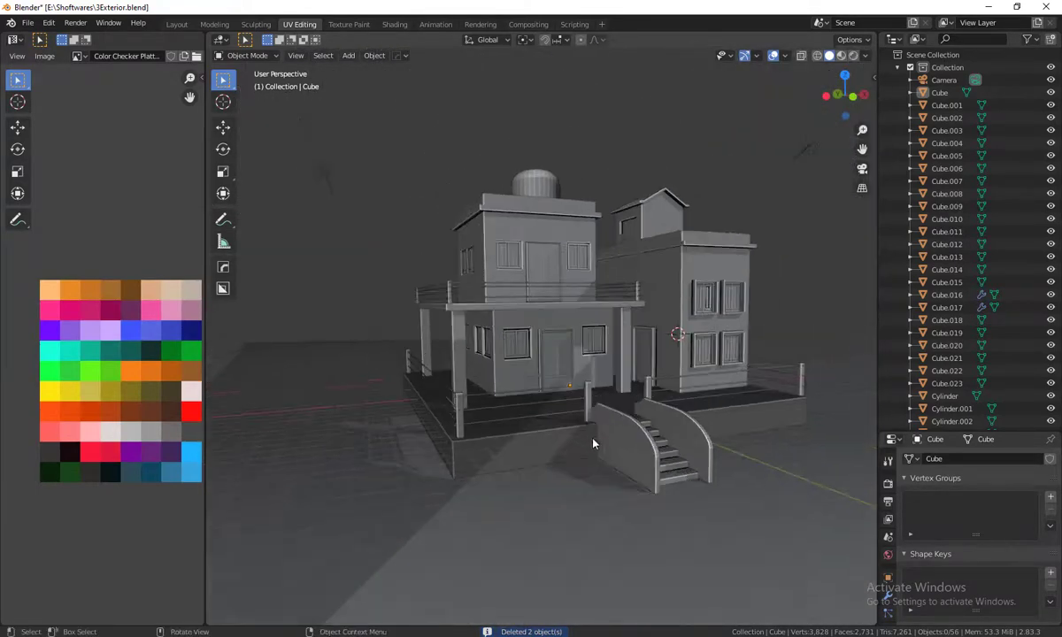
scroll(583, 420, "up", 3)
scroll(583, 420, "up", 3)
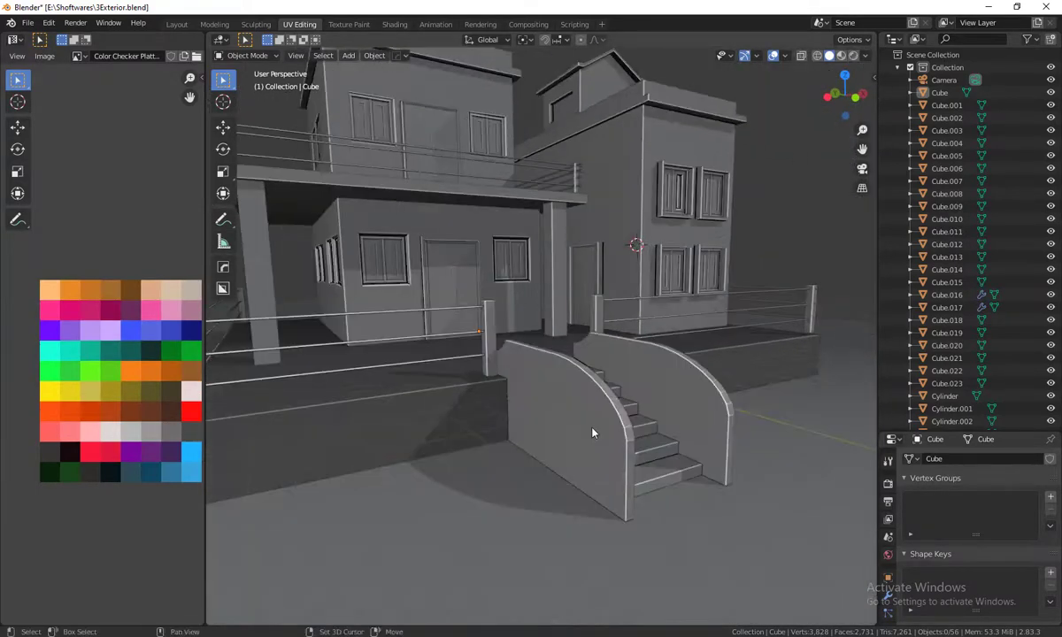
left_click(731, 417)
Step: Grab the stair wall object Cube.017 and confirm its placement
mouse_move(702, 434)
middle_mouse_down()
mouse_move(688, 450)
mouse_move(636, 444)
middle_mouse_up()
key("g")
left_click(617, 534)
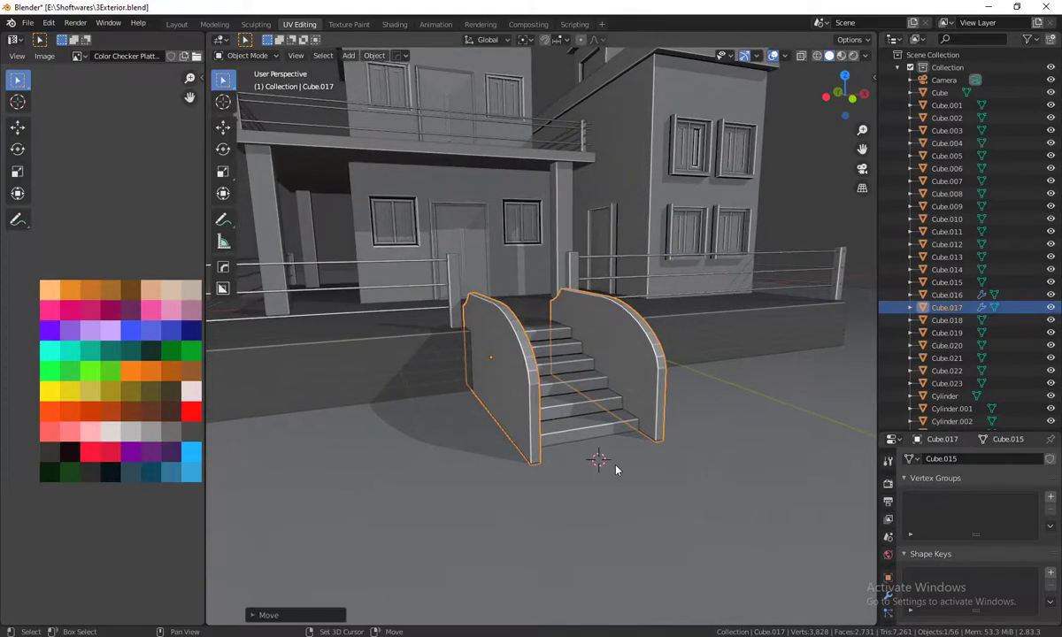
scroll(617, 467, "up", 5)
scroll(617, 466, "down", 2)
scroll(617, 466, "up", 1)
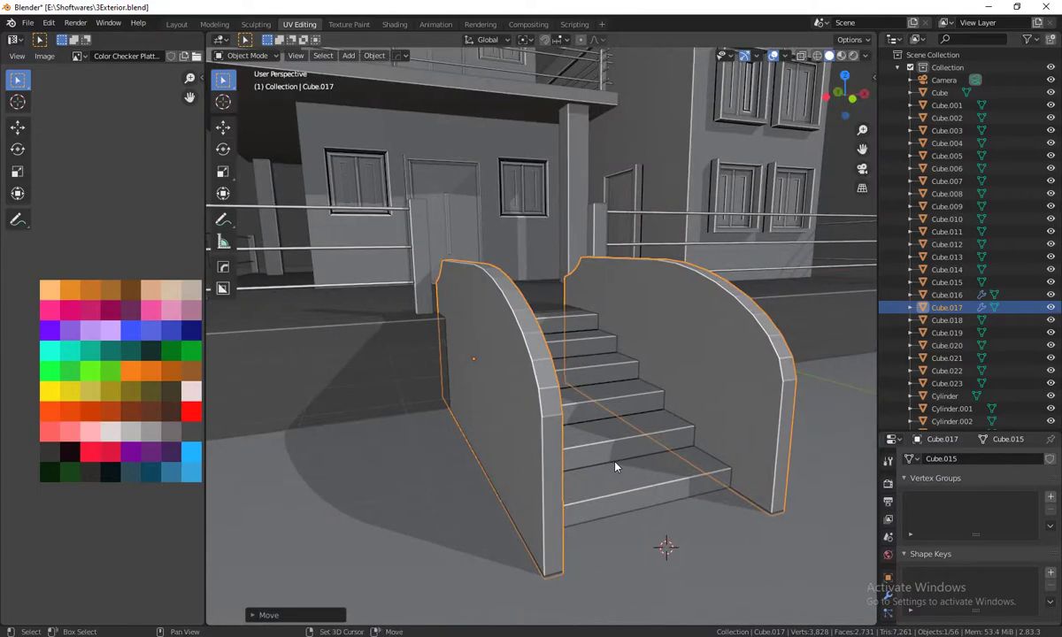
Step: Hide all other objects with Shift+H and enter Edit Mode on the stair walls
key("shift+h")
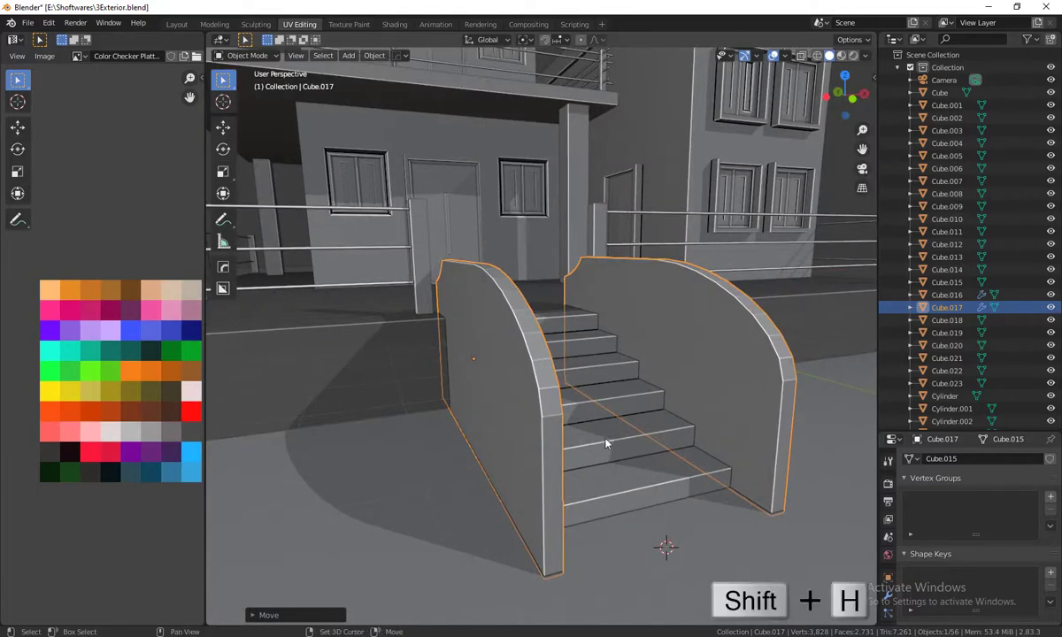
scroll(606, 442, "up", 5)
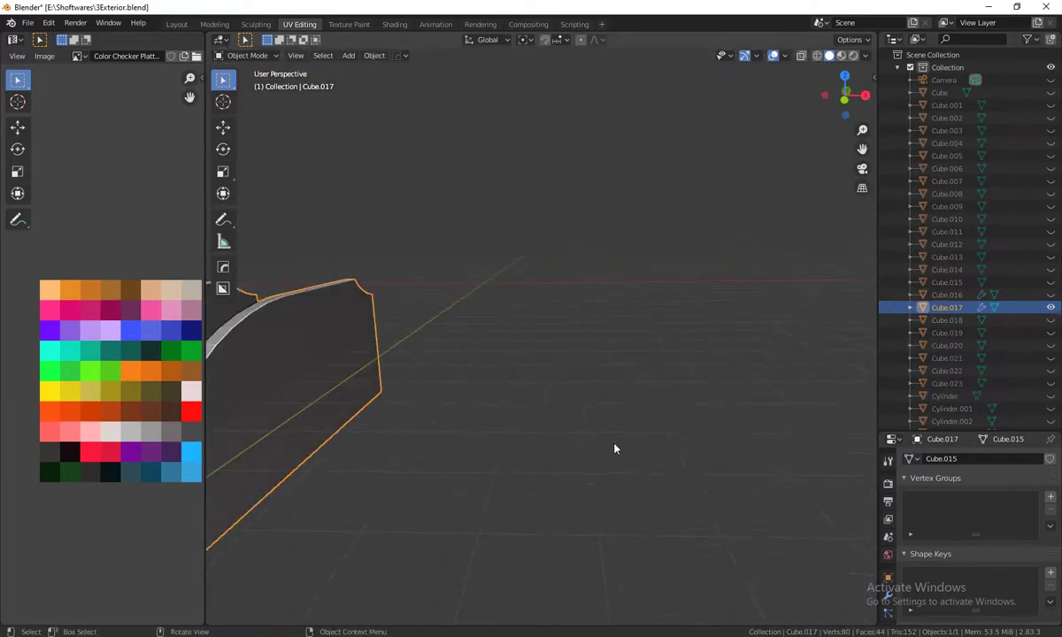
scroll(621, 442, "down", 8)
scroll(629, 437, "up", 5)
scroll(642, 446, "down", 2)
scroll(637, 476, "down", 1)
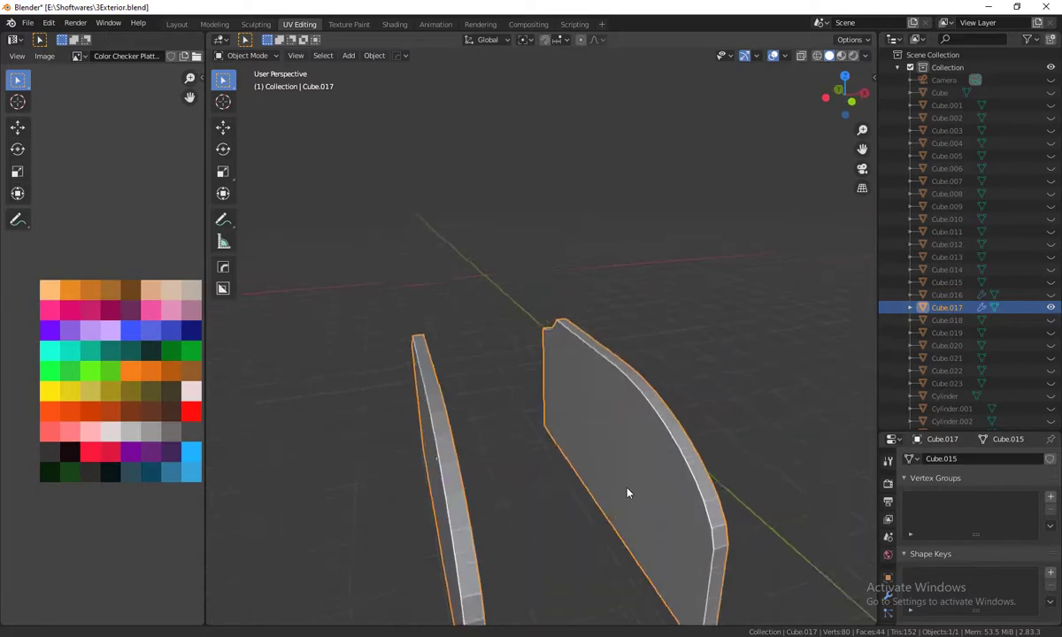
scroll(623, 479, "down", 1)
scroll(624, 467, "down", 1)
scroll(485, 290, "up", 1)
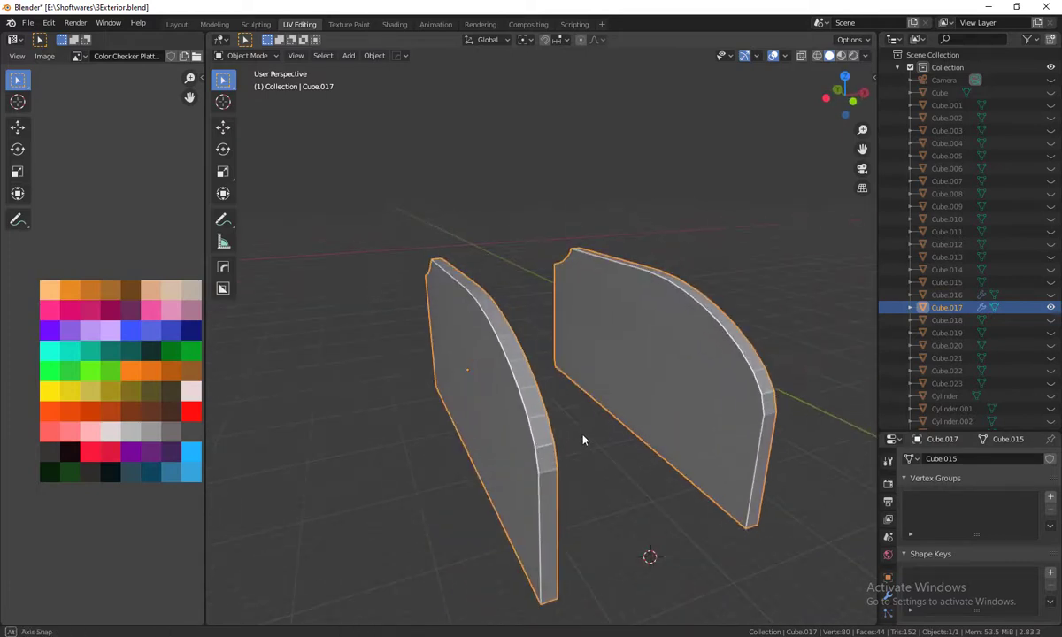
scroll(448, 282, "up", 1)
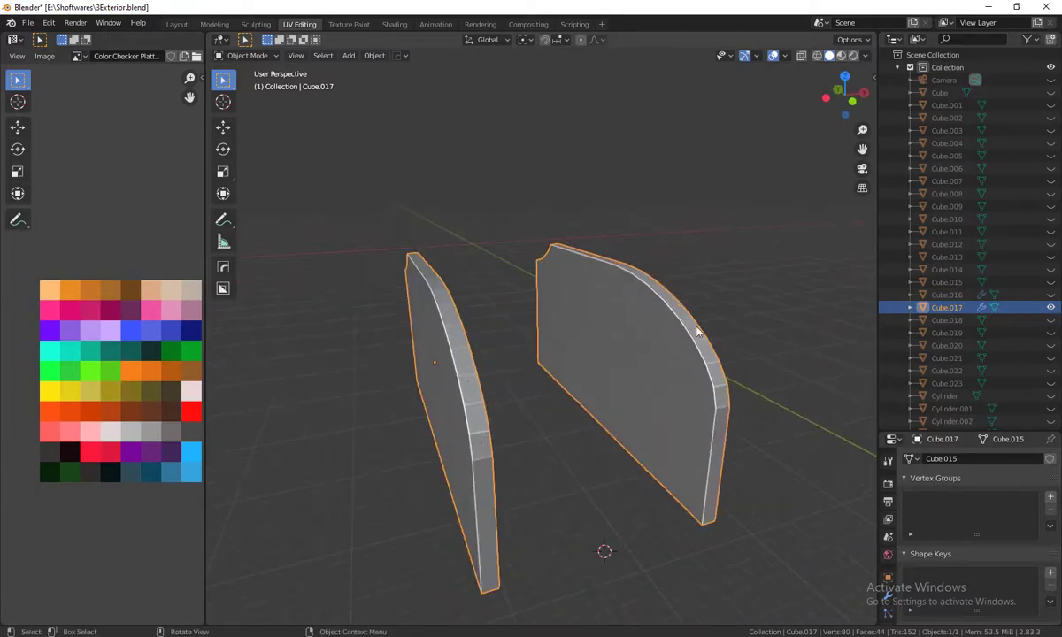
scroll(714, 493, "down", 2, "ctrl")
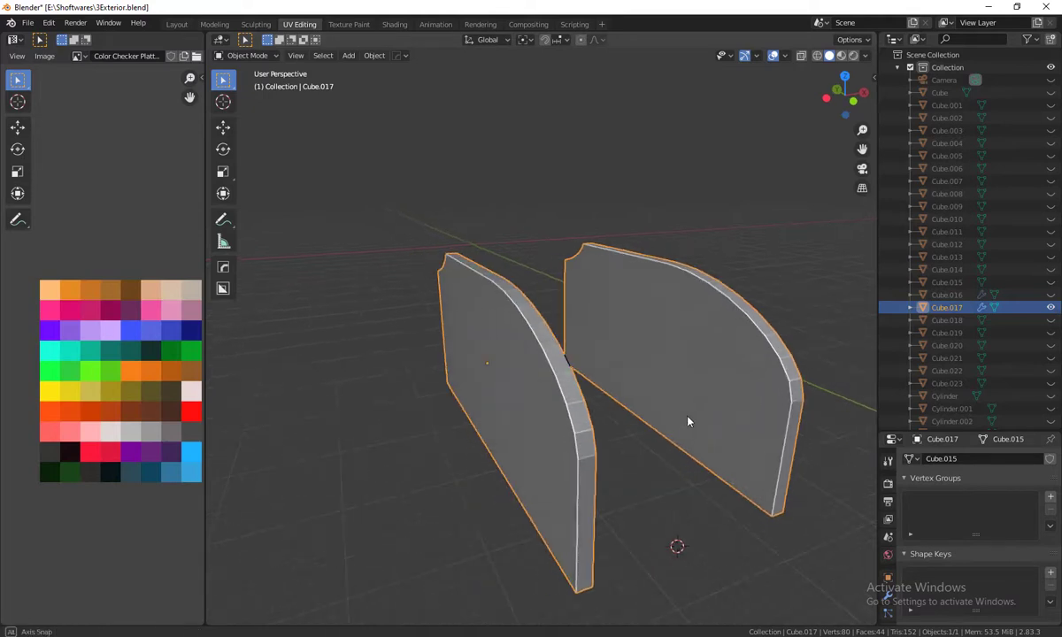
scroll(642, 449, "down", 1)
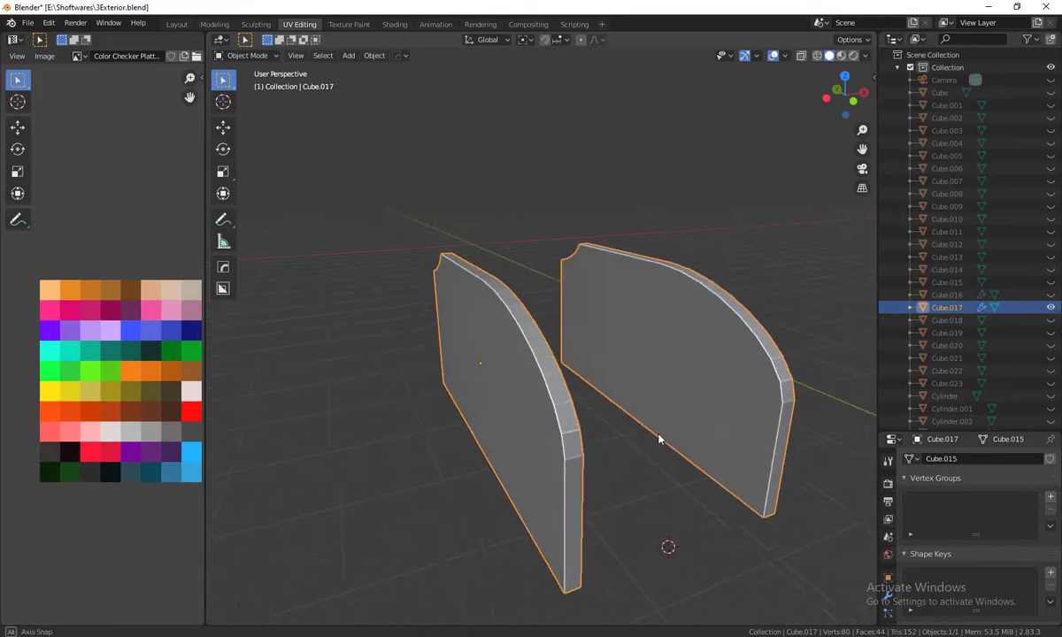
scroll(660, 439, "down", 1)
scroll(660, 476, "up", 1)
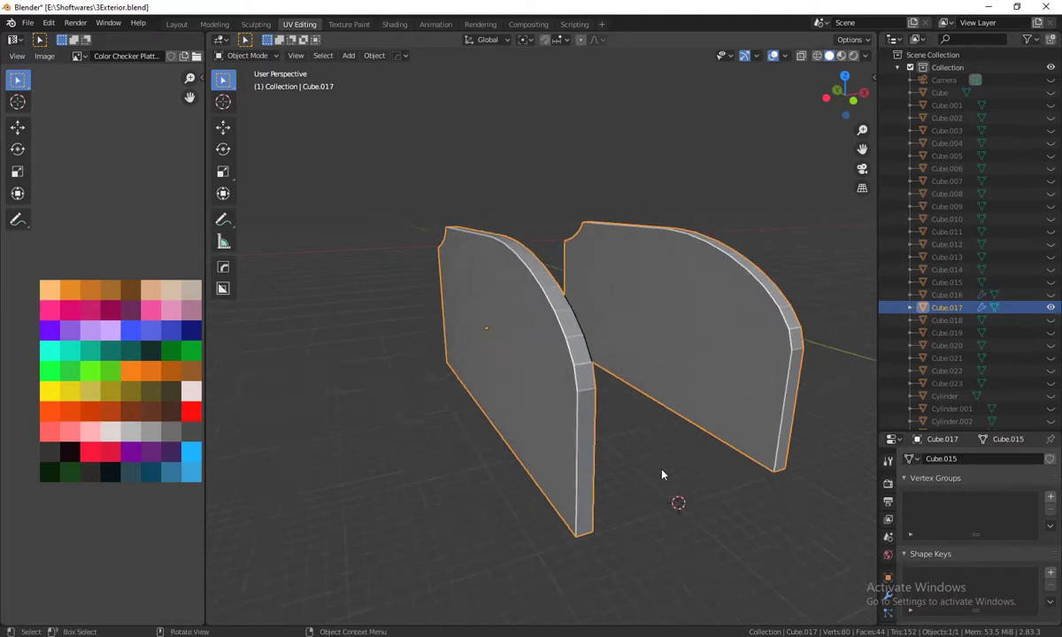
scroll(660, 476, "up", 1)
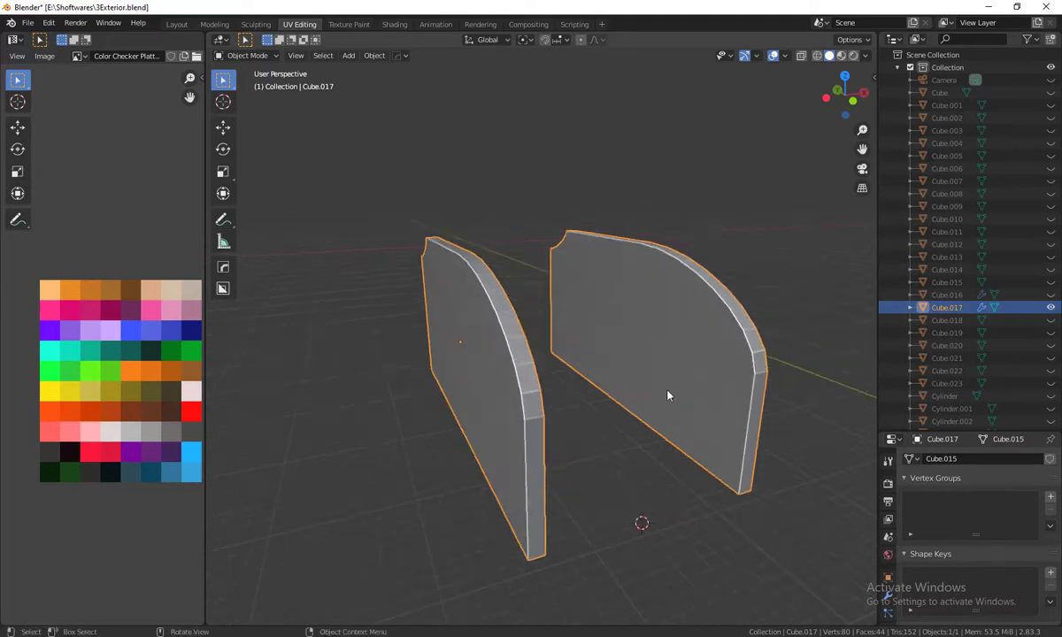
key("Tab")
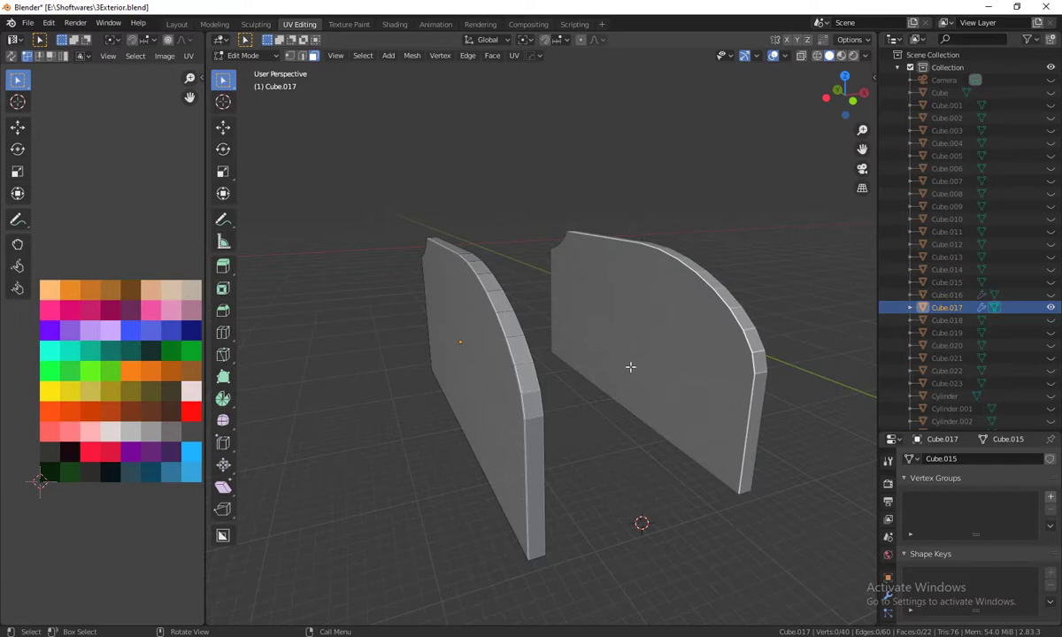
Step: Select all the stair wall's vertices in vertex mode and resize the UV editor beside the 3D view
key("1")
key("a")
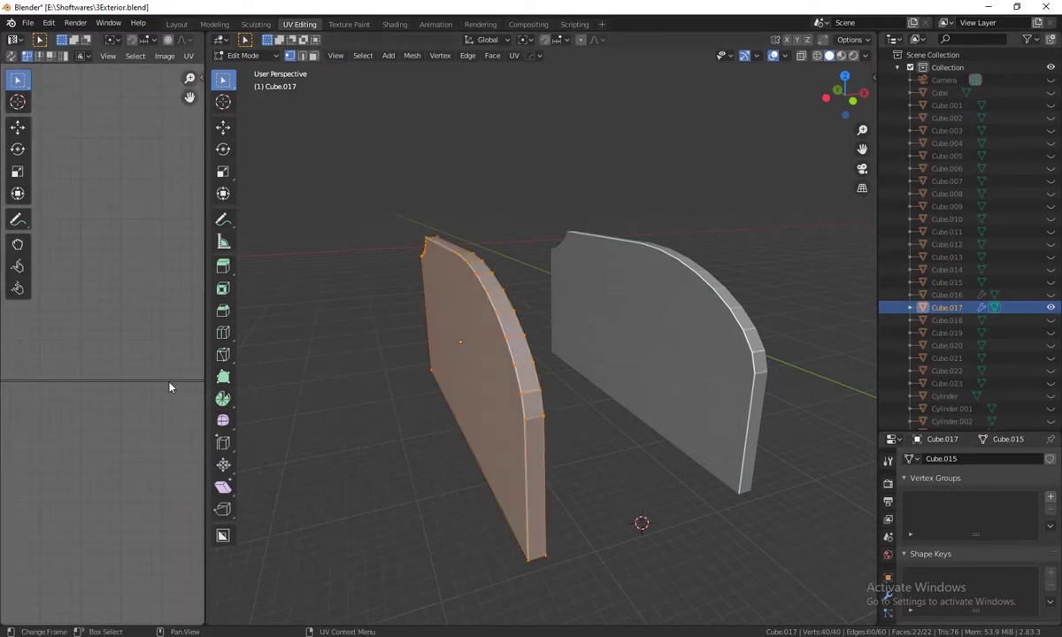
left_click_drag(203, 378, 332, 381)
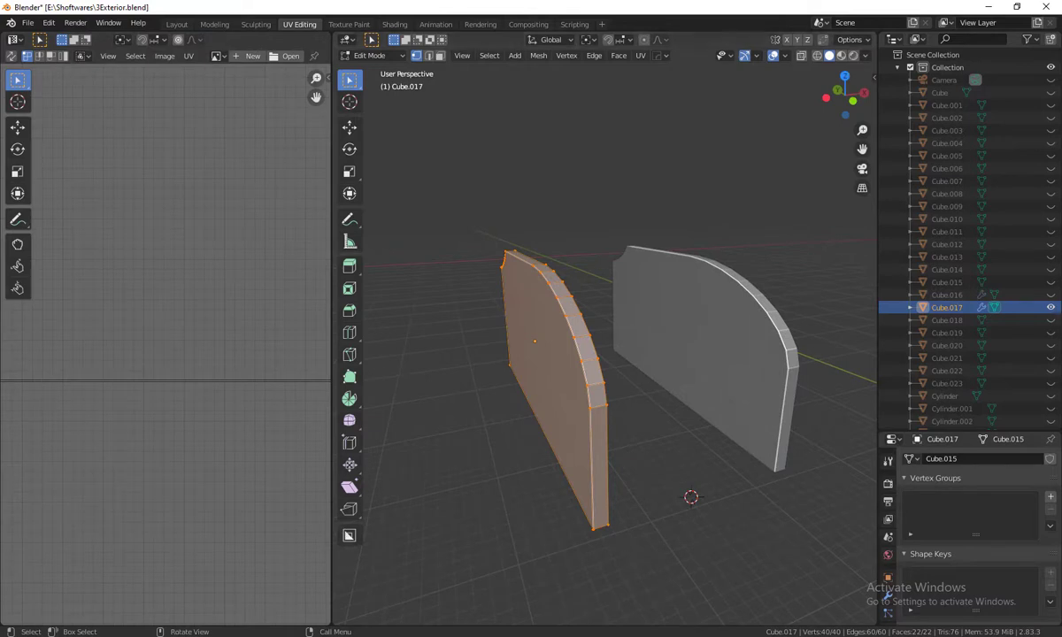
left_click_drag(331, 349, 233, 354)
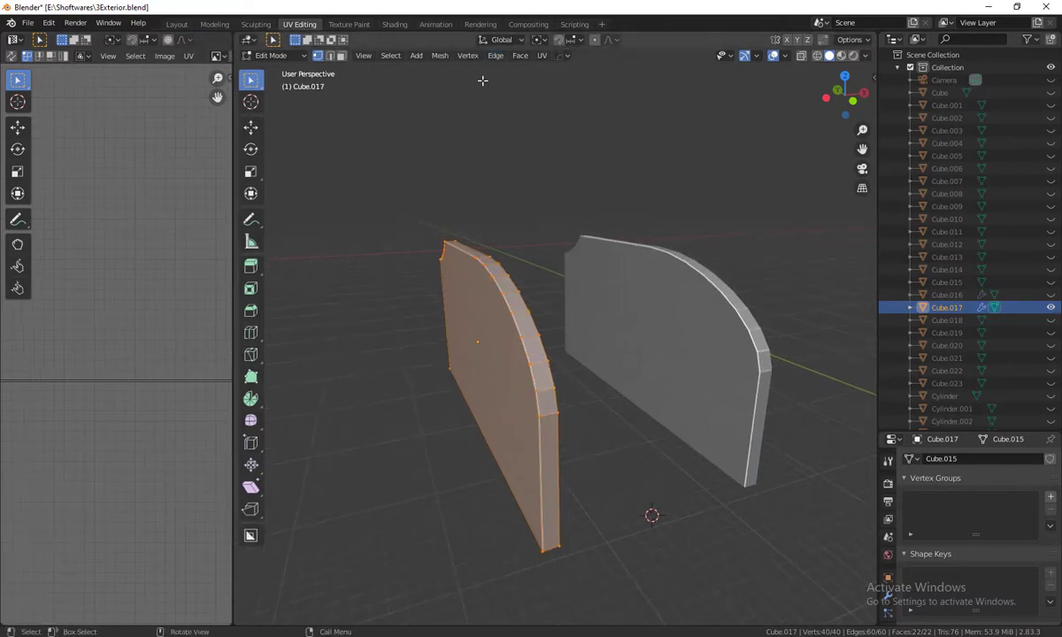
Step: Assign the existing Material.001 to the stair walls in the Shading workspace
left_click(395, 25)
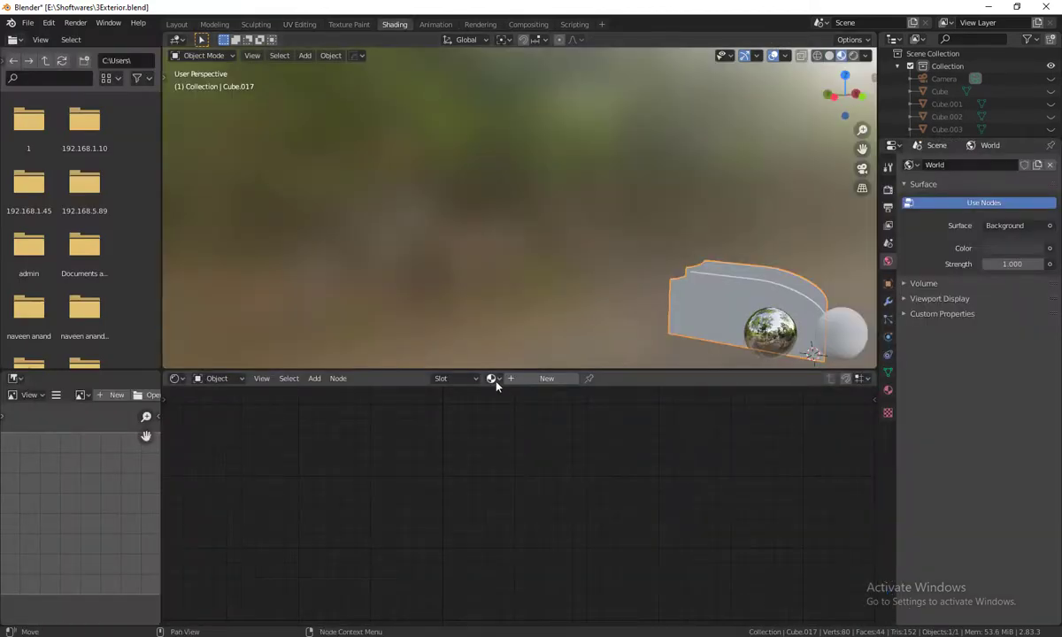
left_click(494, 381)
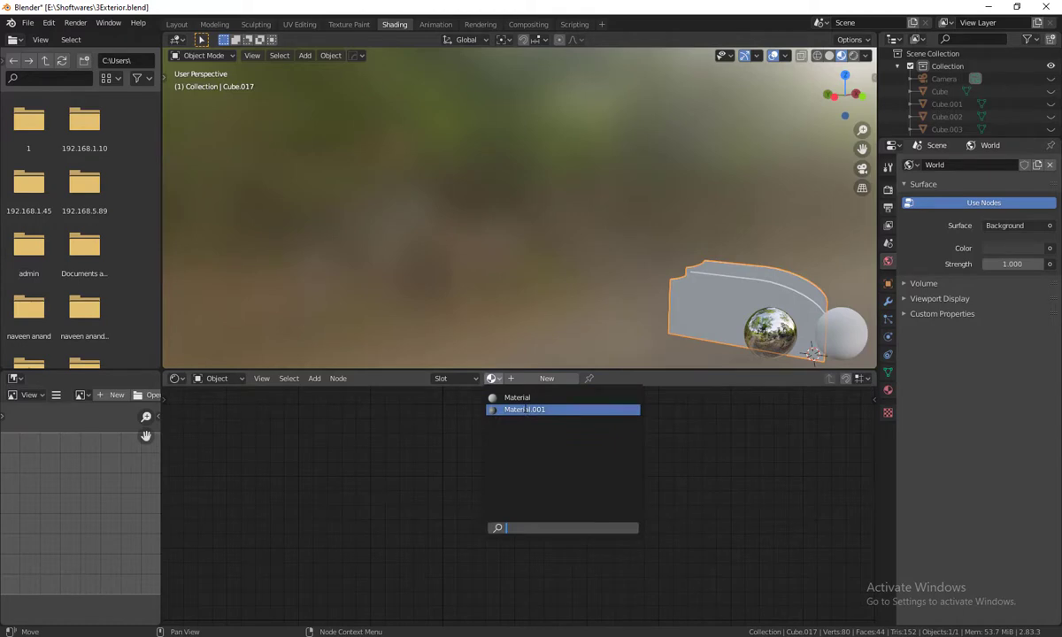
left_click(524, 409)
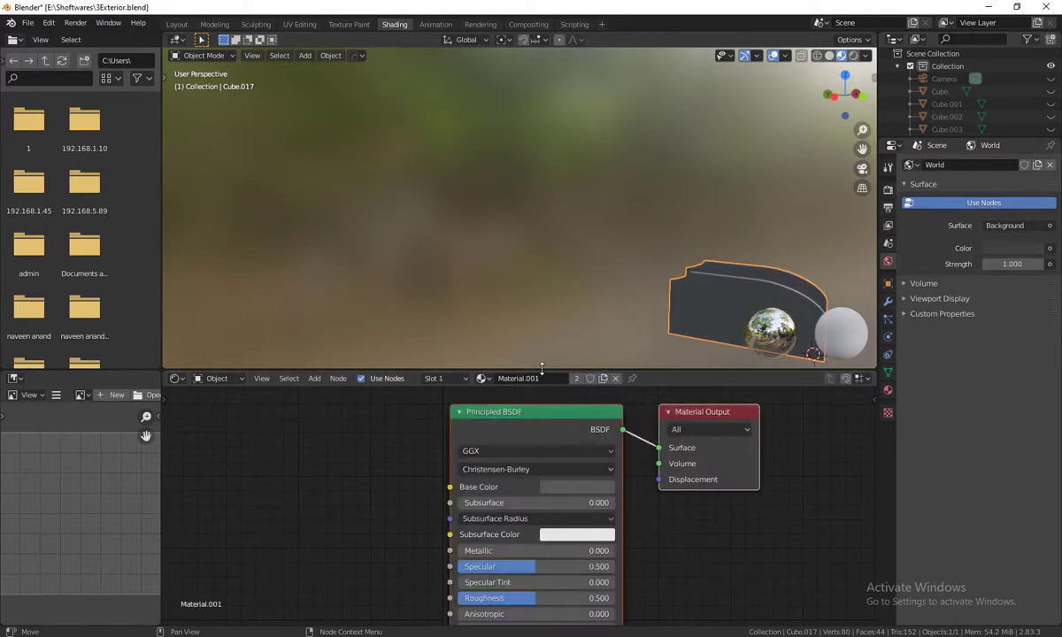
Step: Orbit and zoom around the walls to check the material, then go back to UV Editing
middle_click_drag(534, 420, 556, 428)
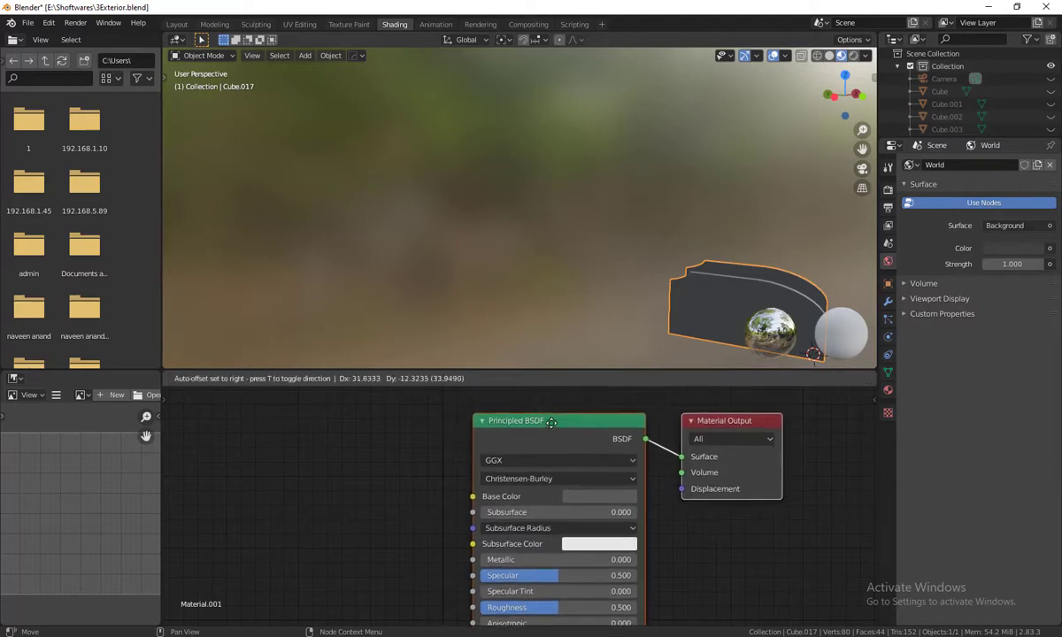
mouse_move(626, 298)
middle_mouse_down()
mouse_move(569, 316)
mouse_move(455, 299)
mouse_move(524, 296)
mouse_move(497, 298)
middle_mouse_up()
scroll(518, 288, "up", 2)
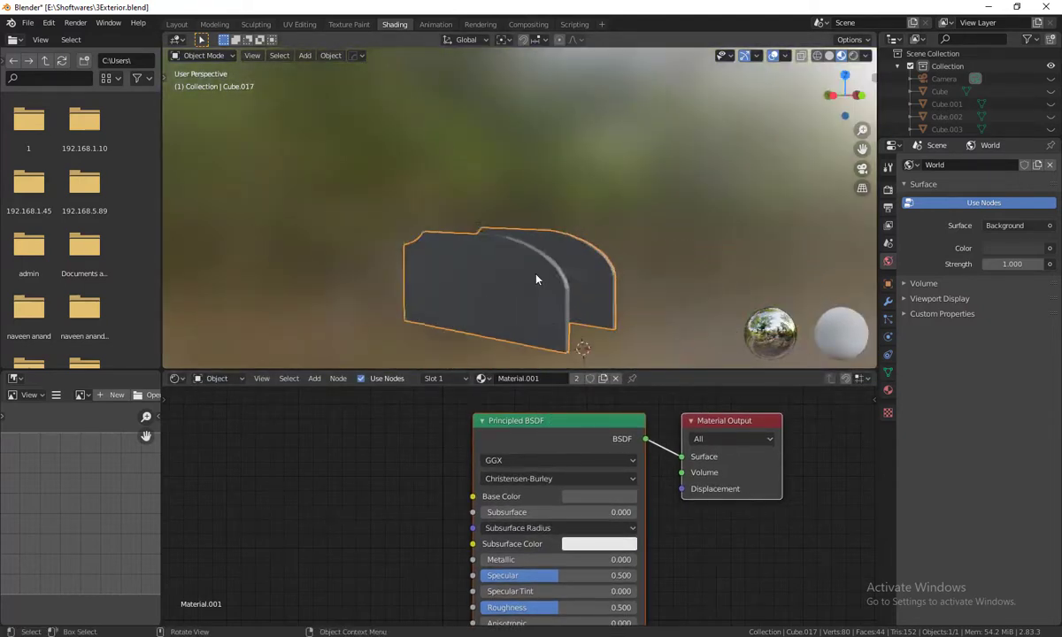
scroll(538, 277, "up", 2)
scroll(538, 277, "up", 1)
scroll(542, 239, "up", 3)
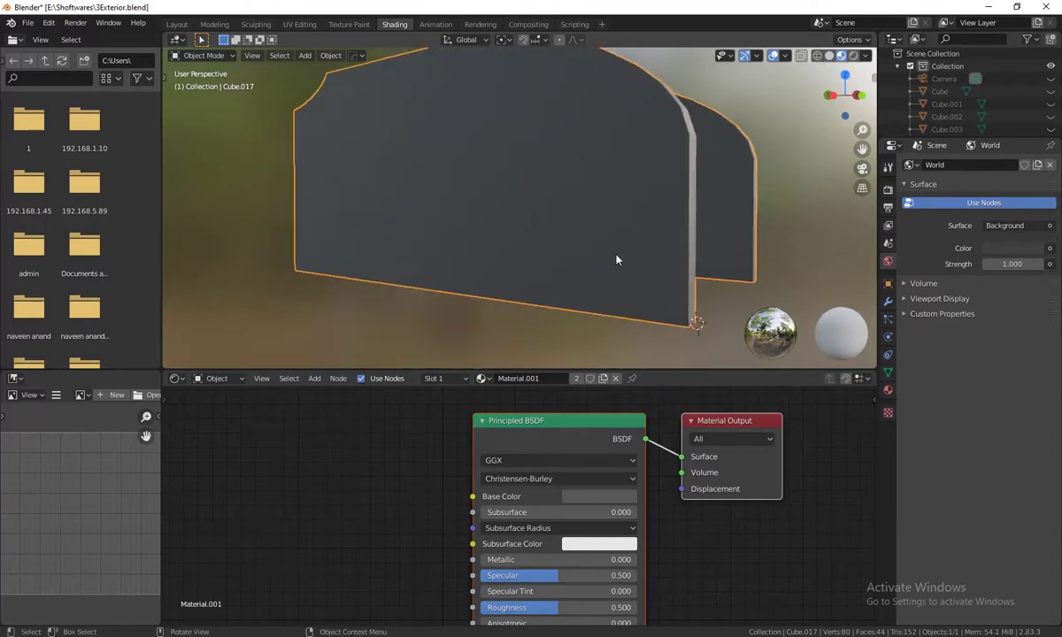
mouse_move(618, 256)
middle_mouse_down()
mouse_move(609, 277)
mouse_move(490, 287)
mouse_move(520, 276)
mouse_move(491, 268)
middle_mouse_up()
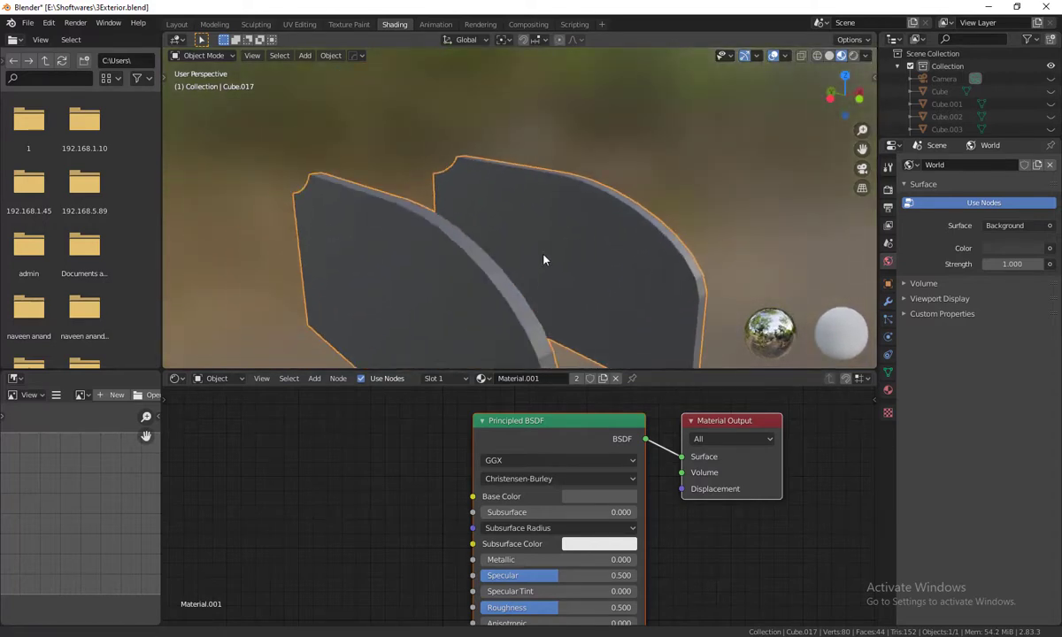
middle_click_drag(541, 303, 539, 301)
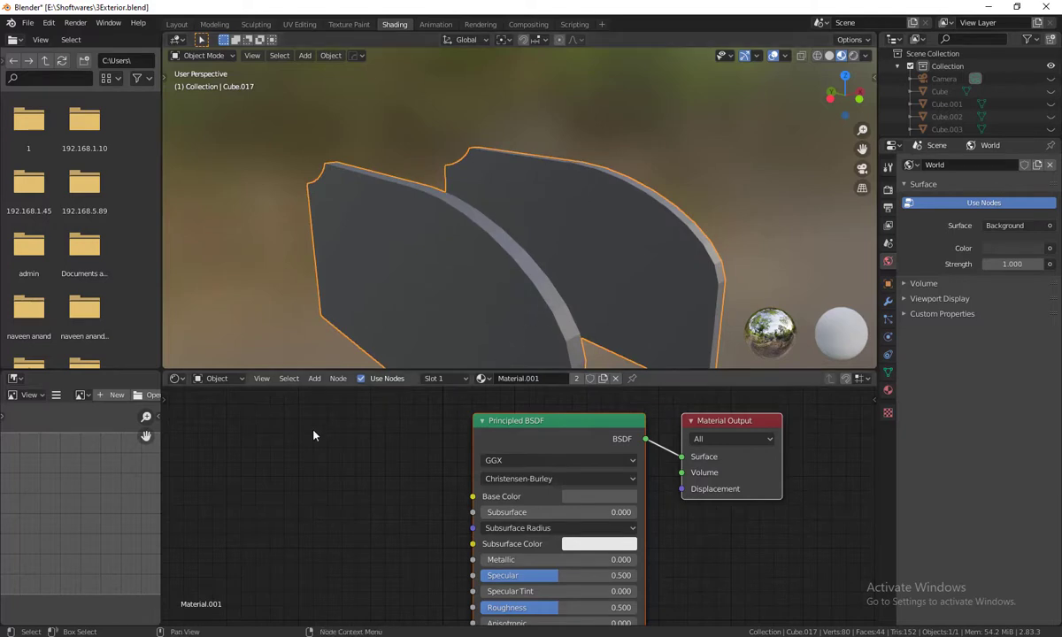
left_click(299, 25)
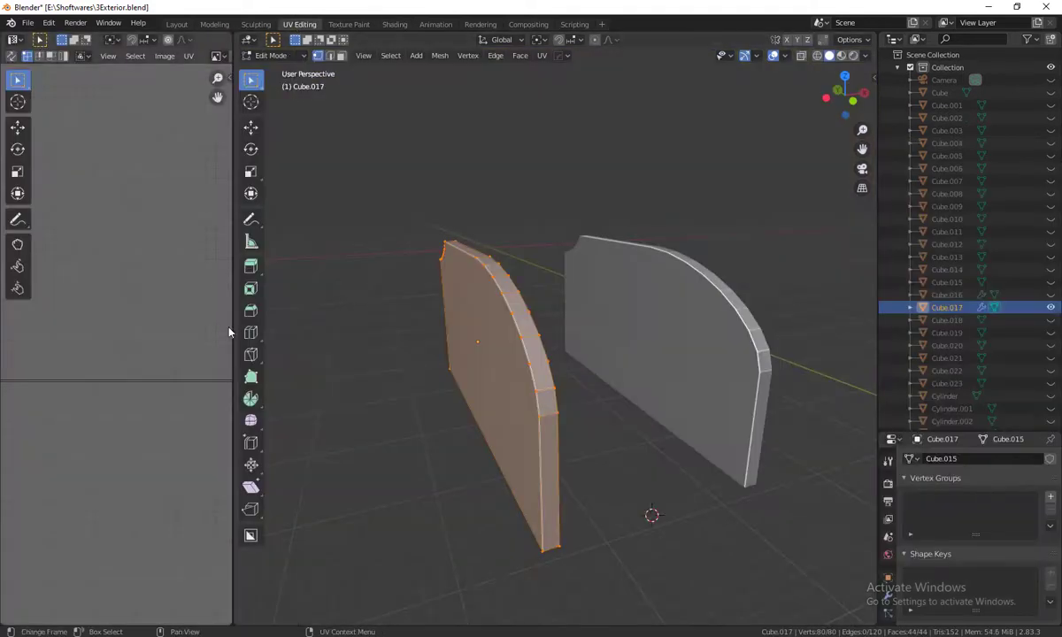
Step: Select all UV islands, orbit slightly around the walls, and switch to the Shading workspace
scroll(189, 324, "down", 1)
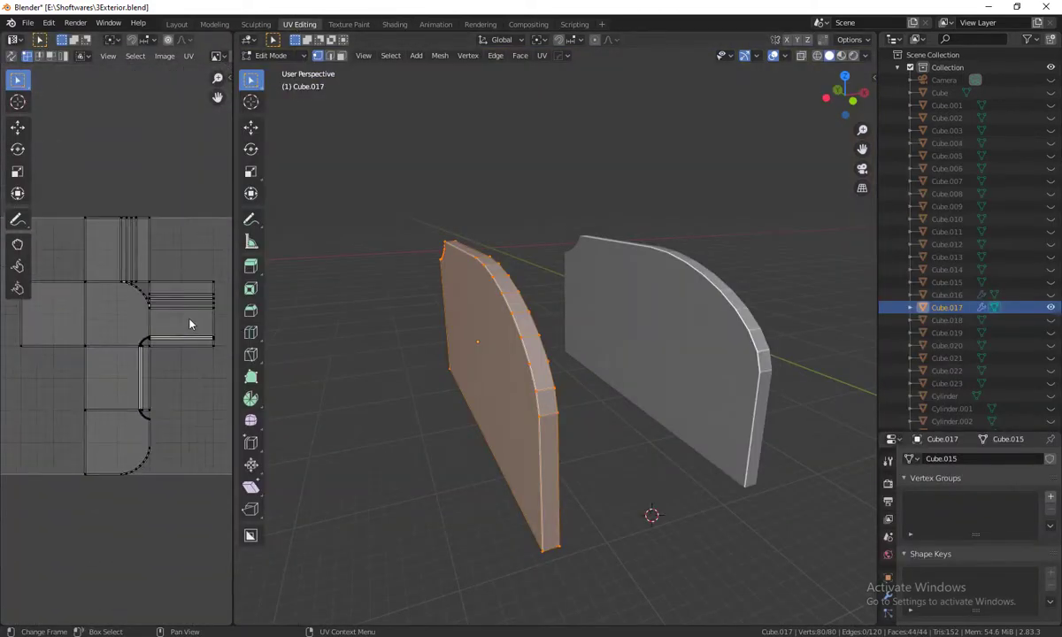
key("a")
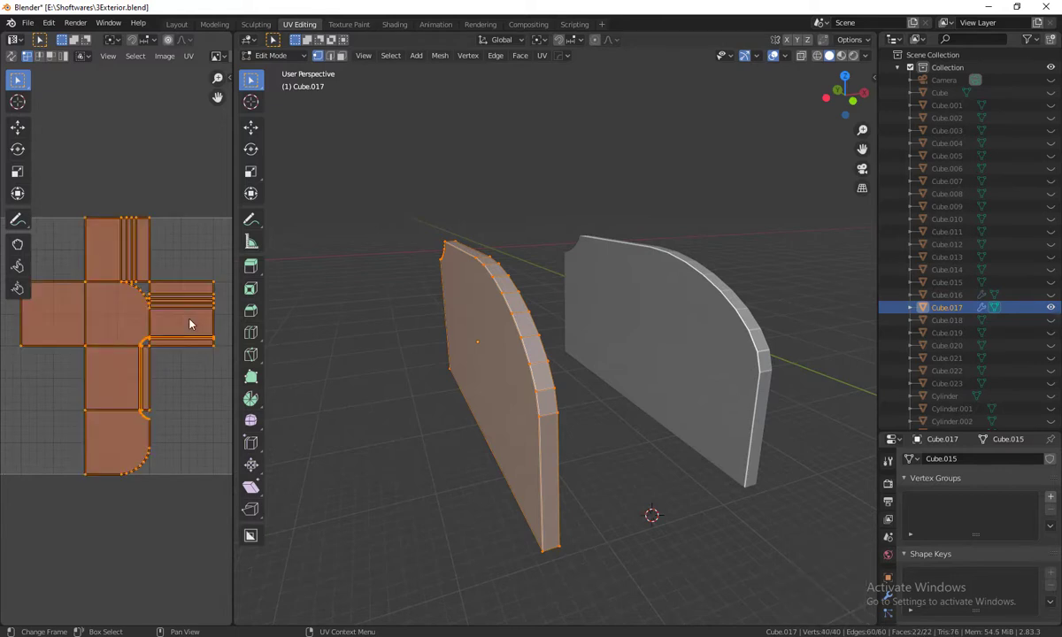
mouse_move(550, 350)
middle_mouse_down()
mouse_move(550, 365)
mouse_move(447, 378)
middle_mouse_up()
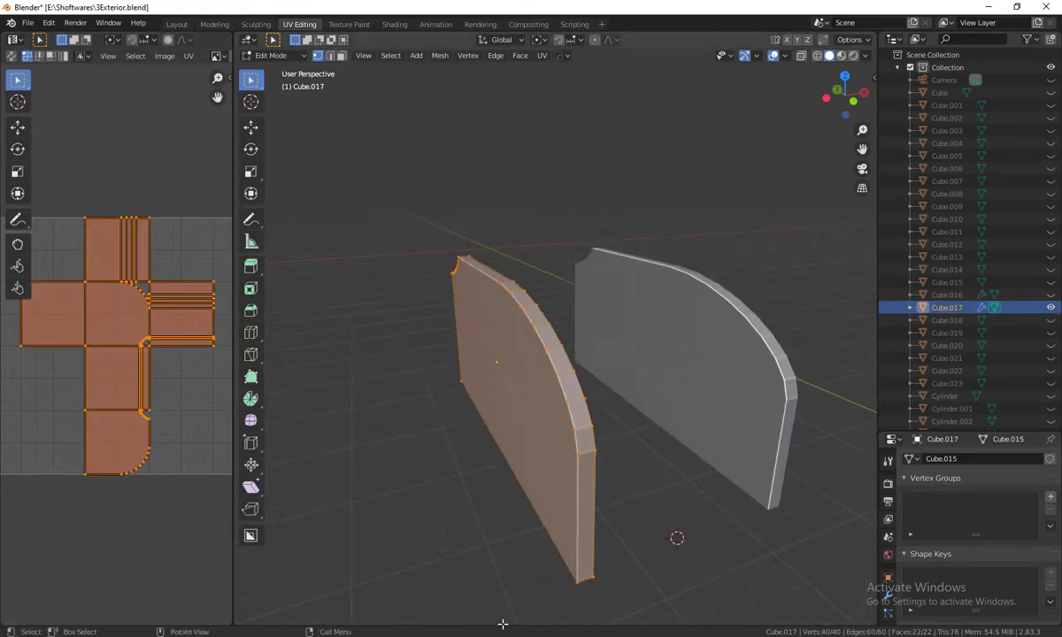
middle_click_drag(502, 624, 503, 631)
left_click_drag(506, 630, 504, 623)
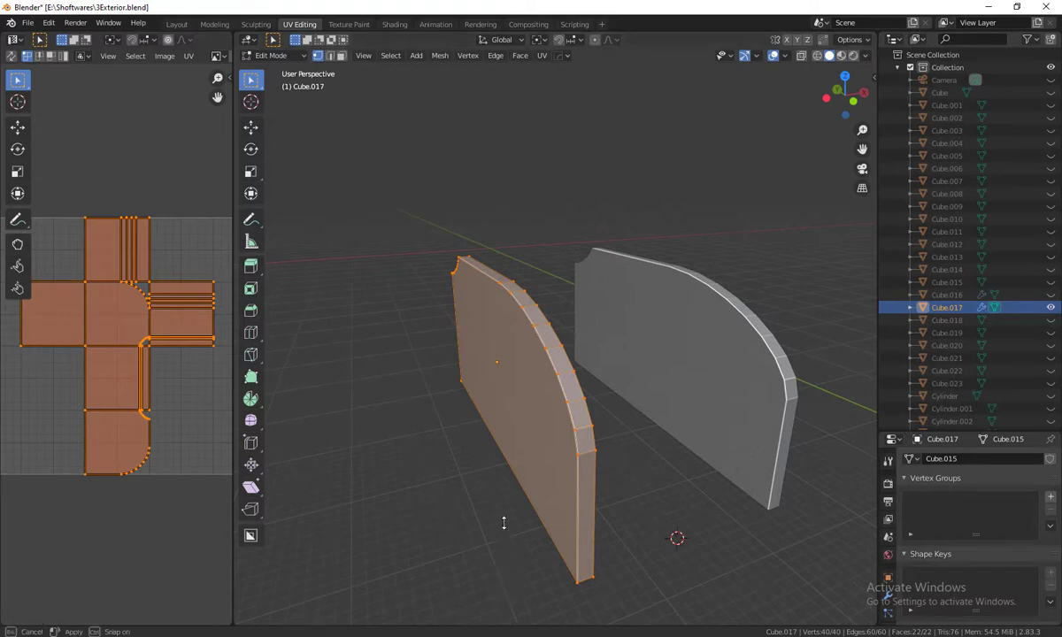
left_click_drag(503, 523, 468, 519)
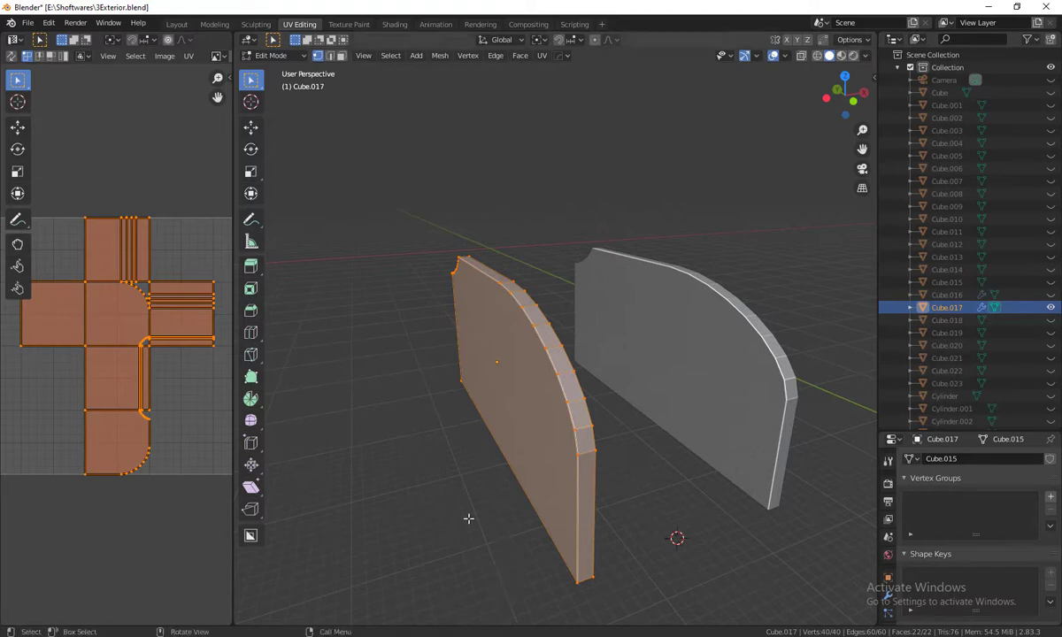
left_click(394, 23)
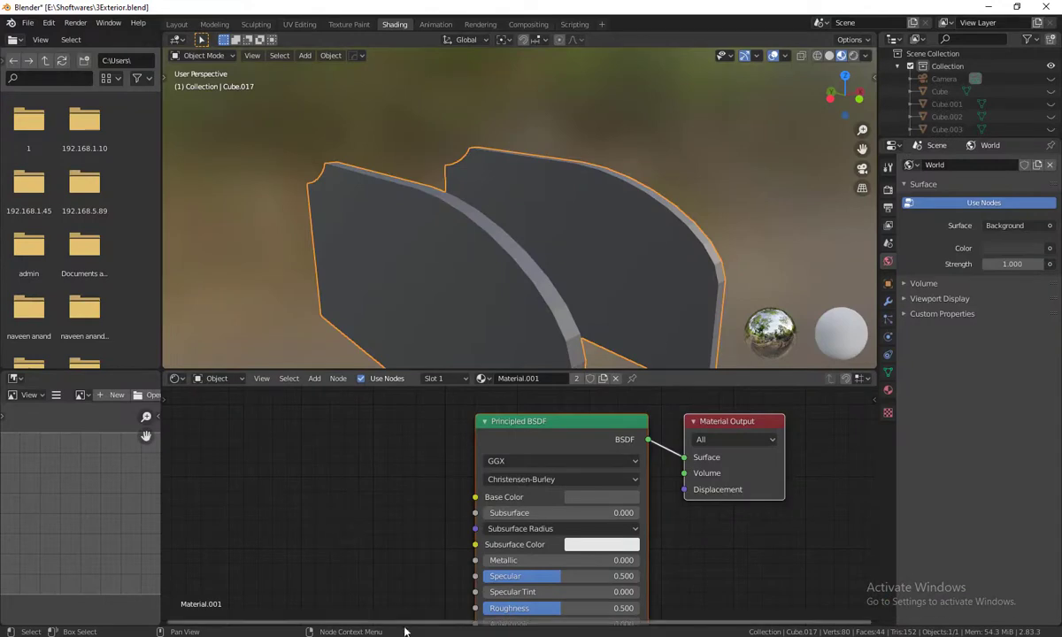
Step: Drop Color Checker Platte.jpg into Material.001's nodes and connect its Color to Base Color
key("alt+Tab")
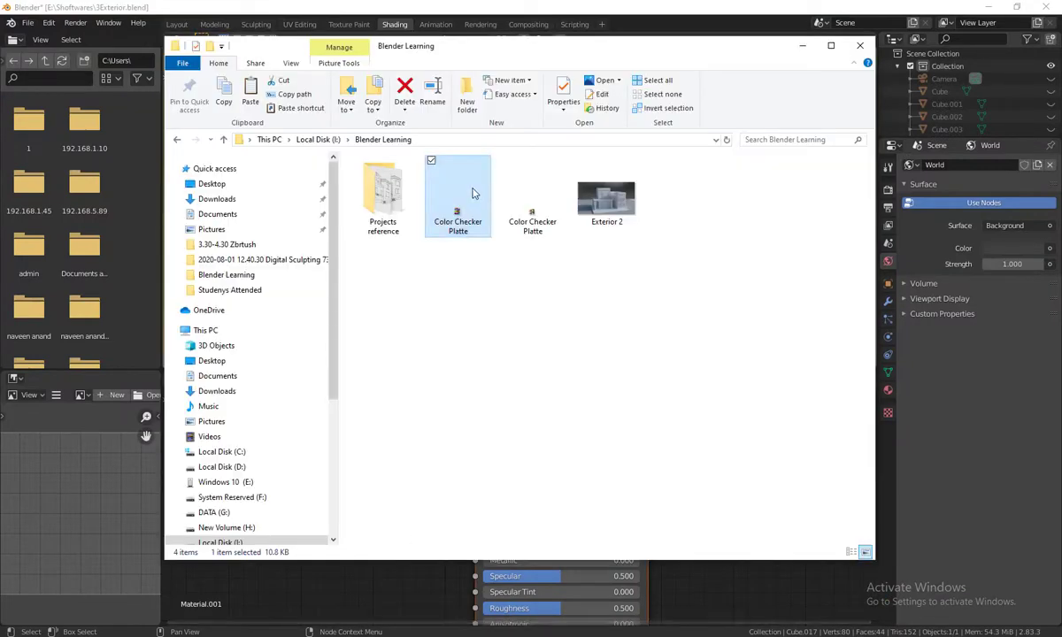
left_click_drag(458, 217, 422, 546)
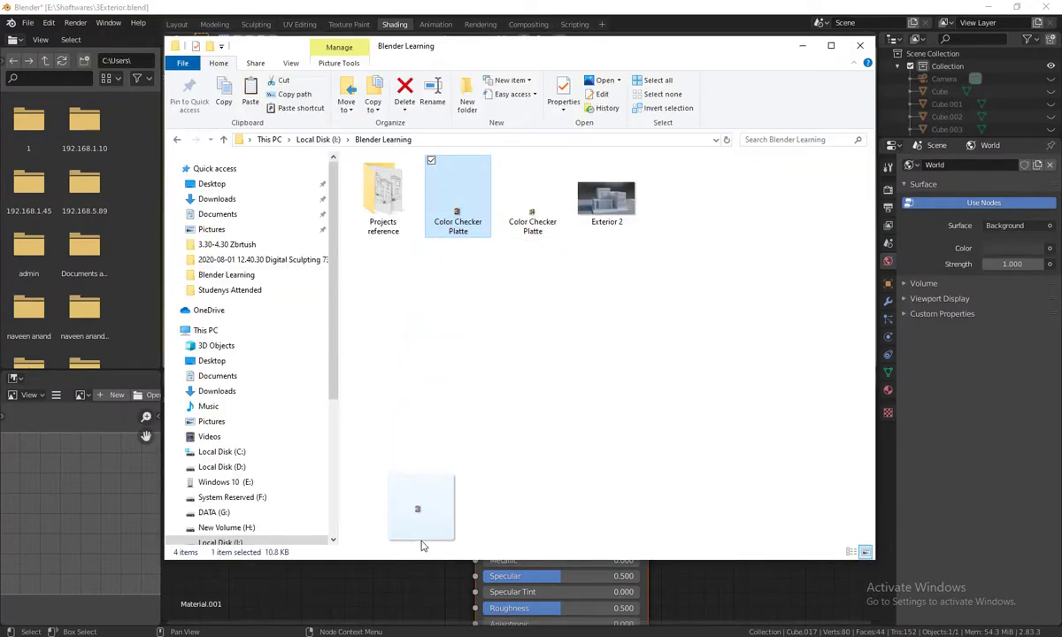
left_click_drag(423, 547, 403, 573)
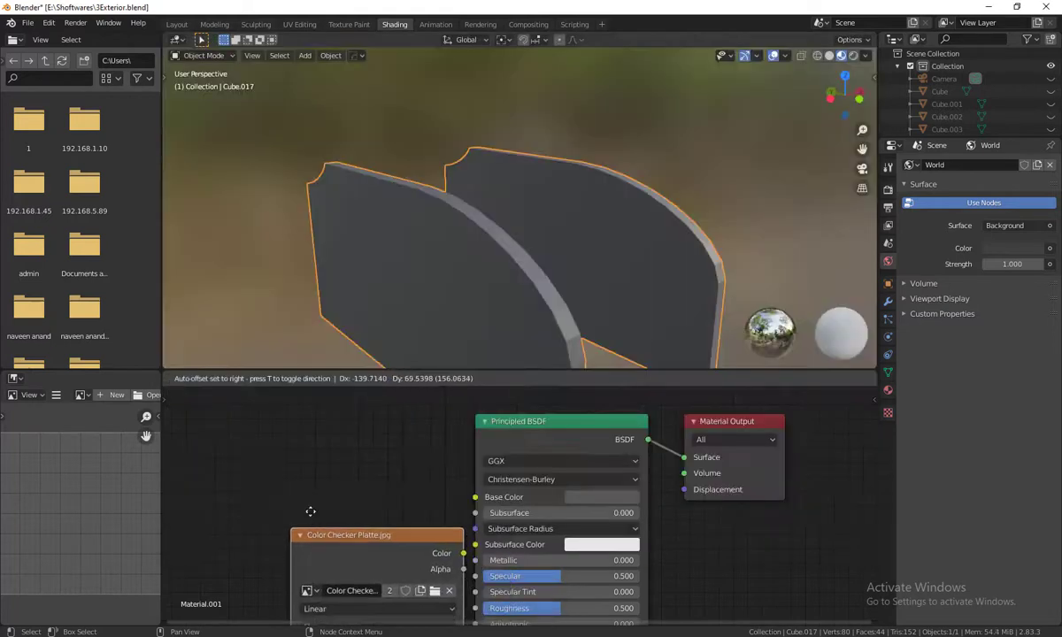
left_click(263, 403)
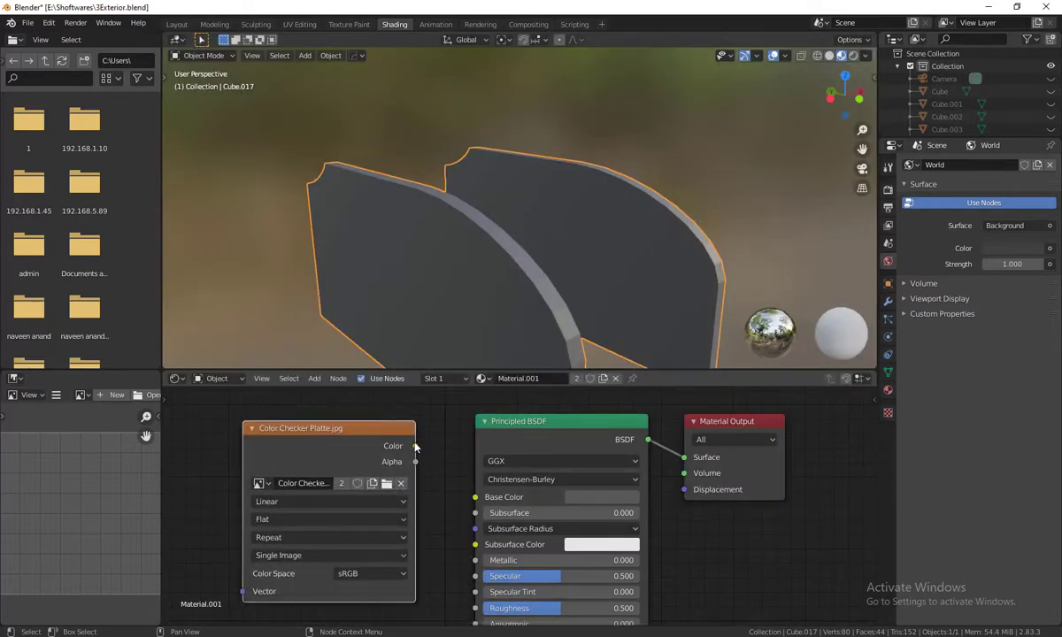
left_click_drag(415, 446, 475, 501)
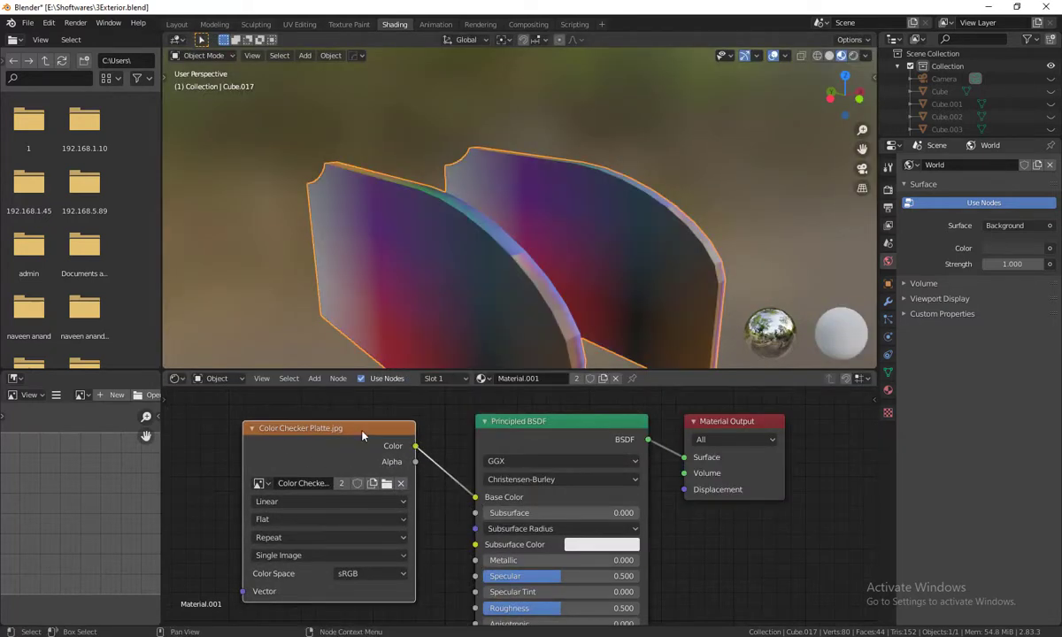
key("g")
left_click(288, 419)
scroll(560, 246, "down", 3)
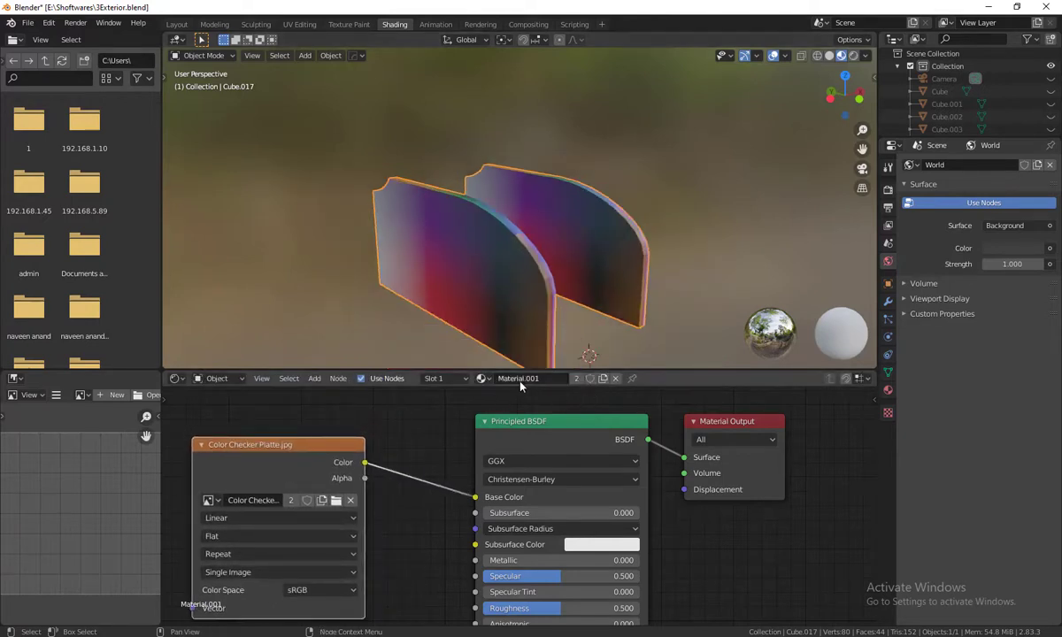
Step: Switch the stair walls to the existing Material, showing crisp palette colour blocks
left_click(483, 379)
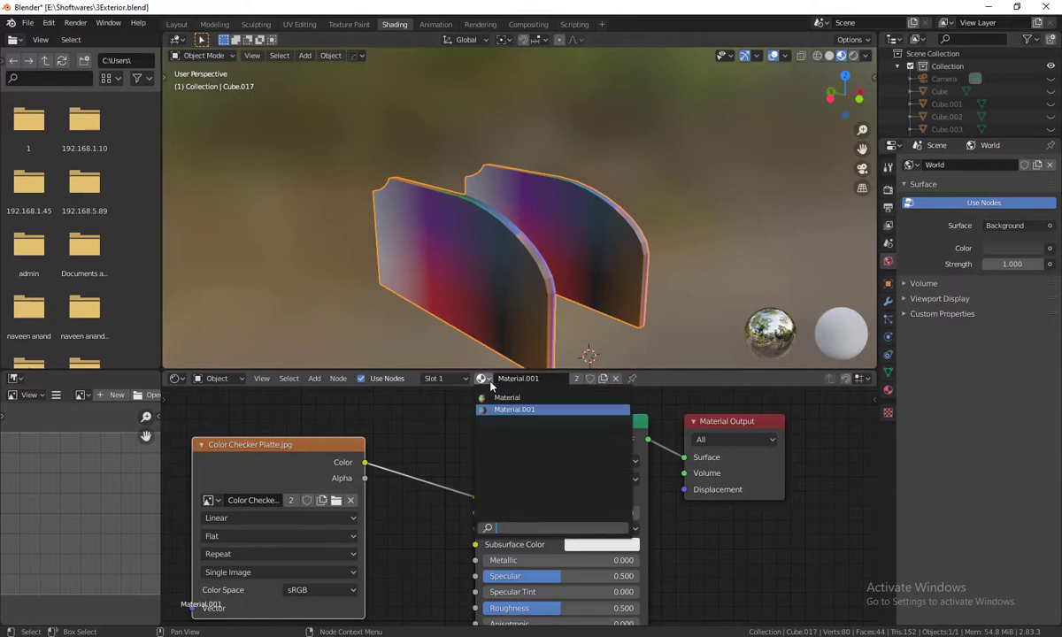
left_click(507, 398)
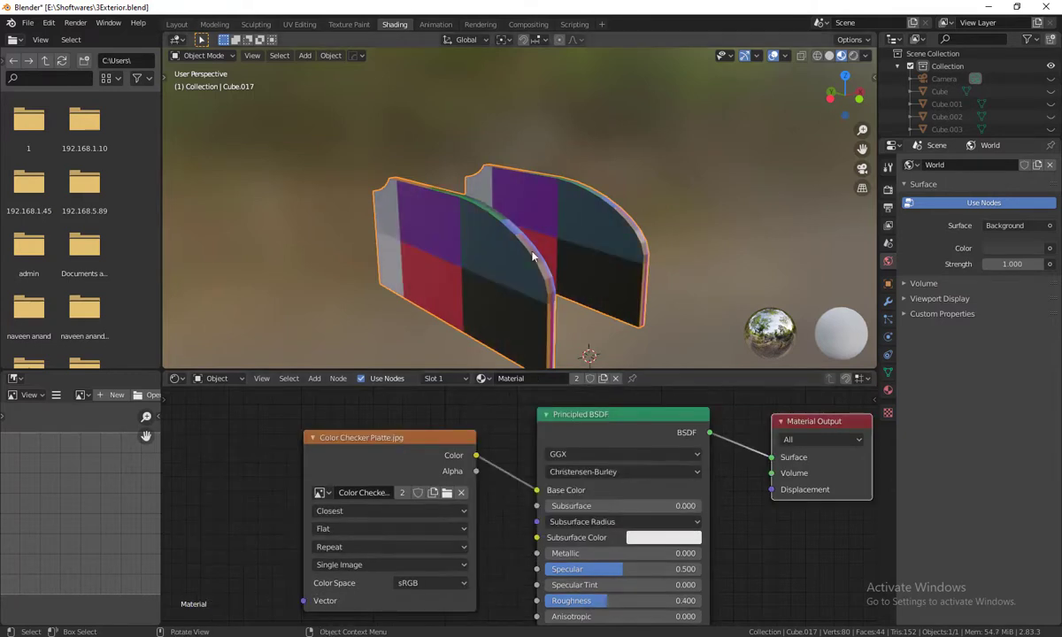
middle_click_drag(493, 321, 544, 304)
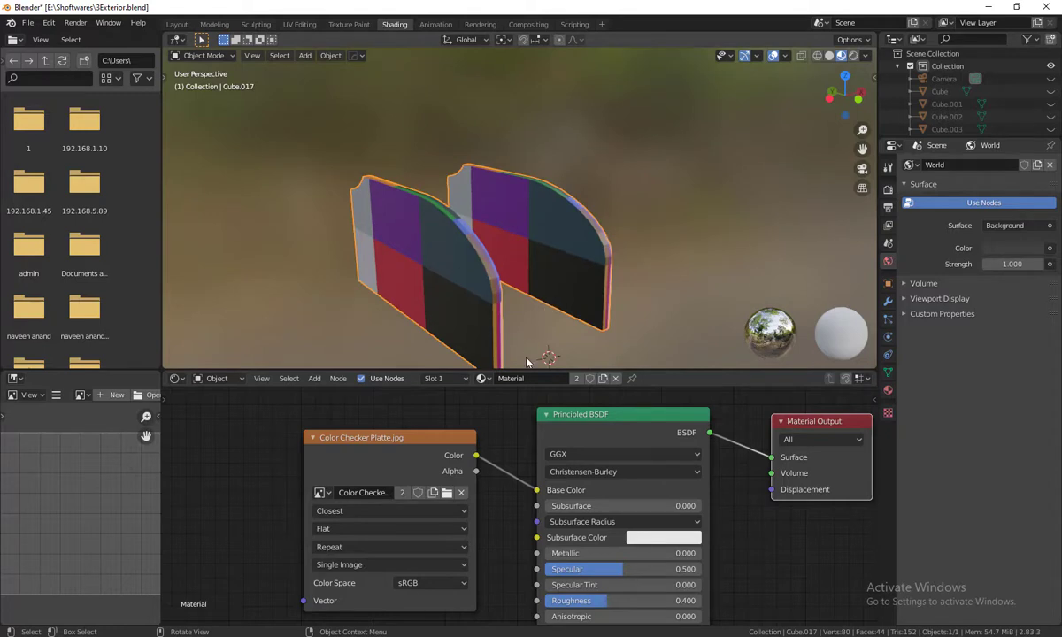
middle_click_drag(534, 325, 518, 324)
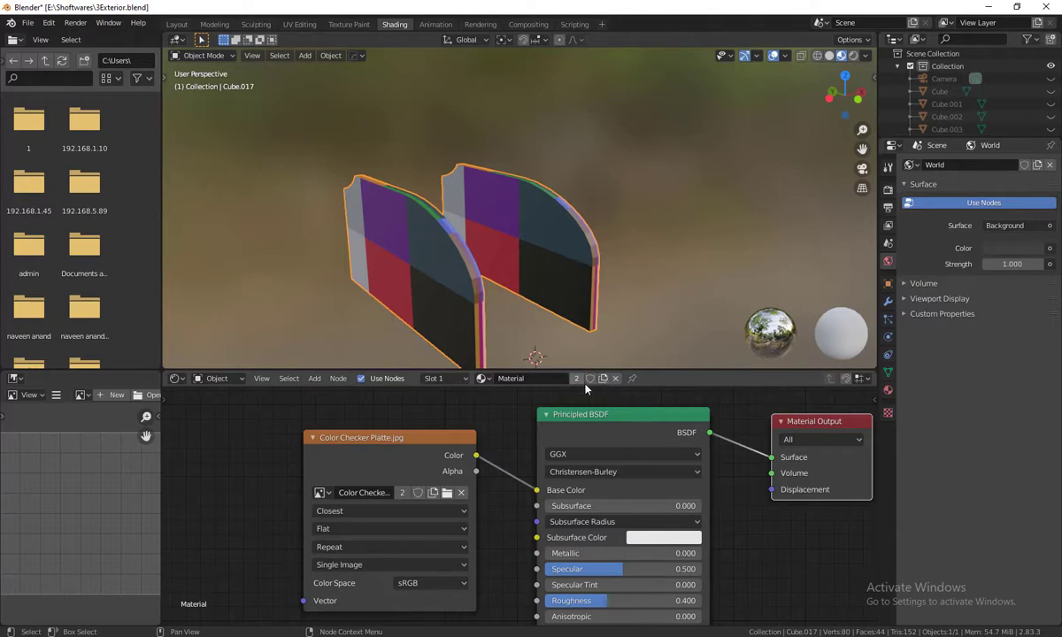
Step: Move the Color Checker node down and left, then put Cube.017 into Edit Mode
left_click_drag(433, 447, 393, 467)
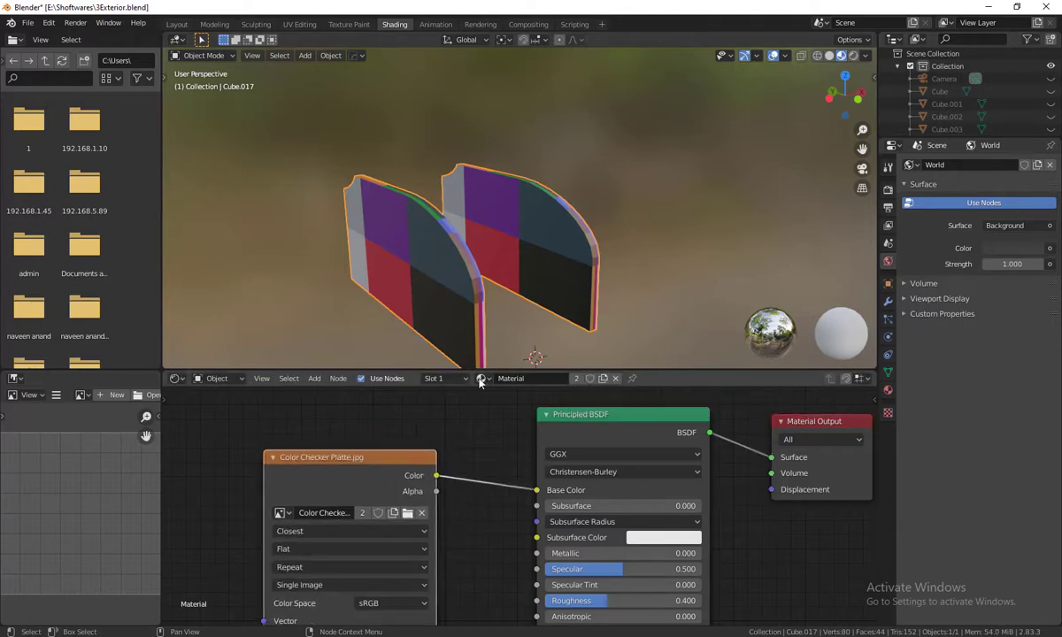
mouse_move(496, 221)
middle_mouse_down()
mouse_move(443, 291)
mouse_move(506, 263)
mouse_move(560, 280)
mouse_move(565, 297)
mouse_move(541, 227)
mouse_move(527, 268)
mouse_move(508, 261)
mouse_move(548, 304)
mouse_move(552, 294)
mouse_move(361, 267)
middle_mouse_up()
scroll(561, 290, "up", 3)
scroll(534, 264, "up", 3)
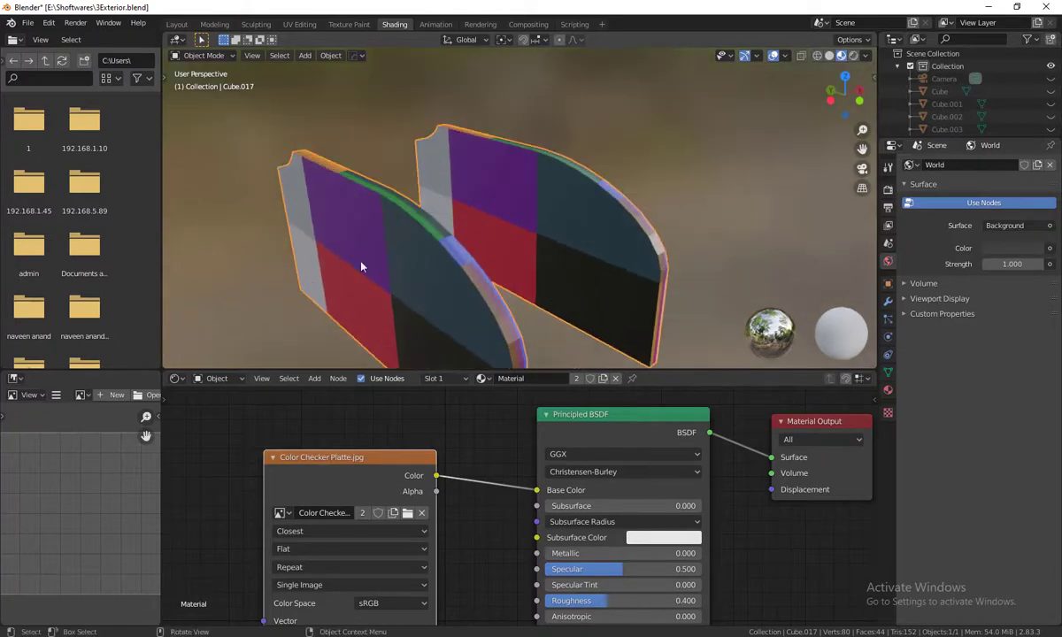
key("Tab")
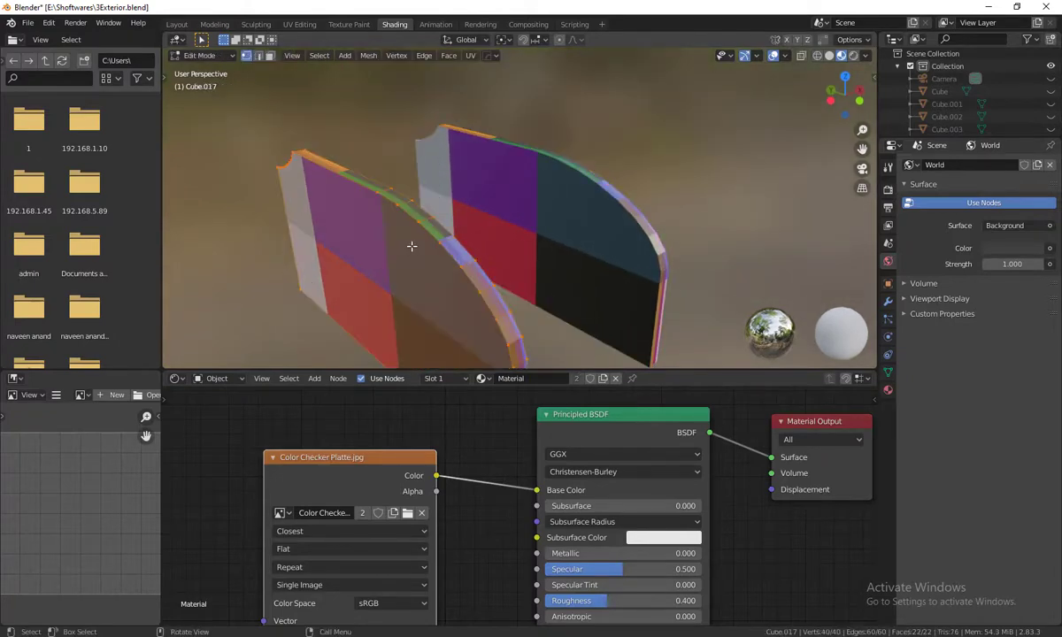
Step: In UV Editing, widen the UV editor and zoom it to centre the colour palette image
left_click(305, 24)
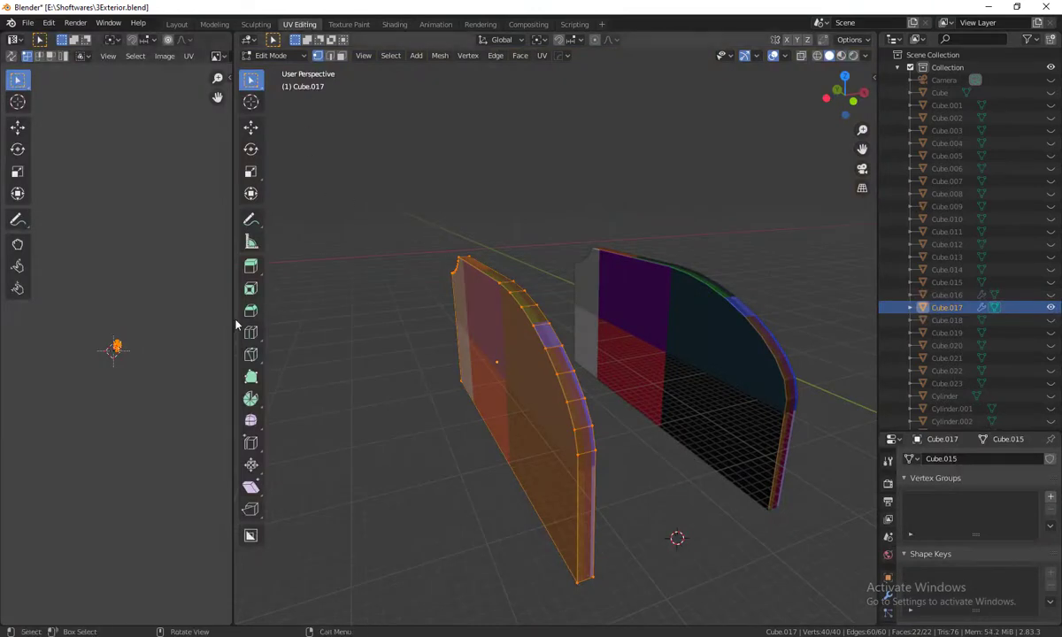
left_click_drag(233, 308, 266, 312)
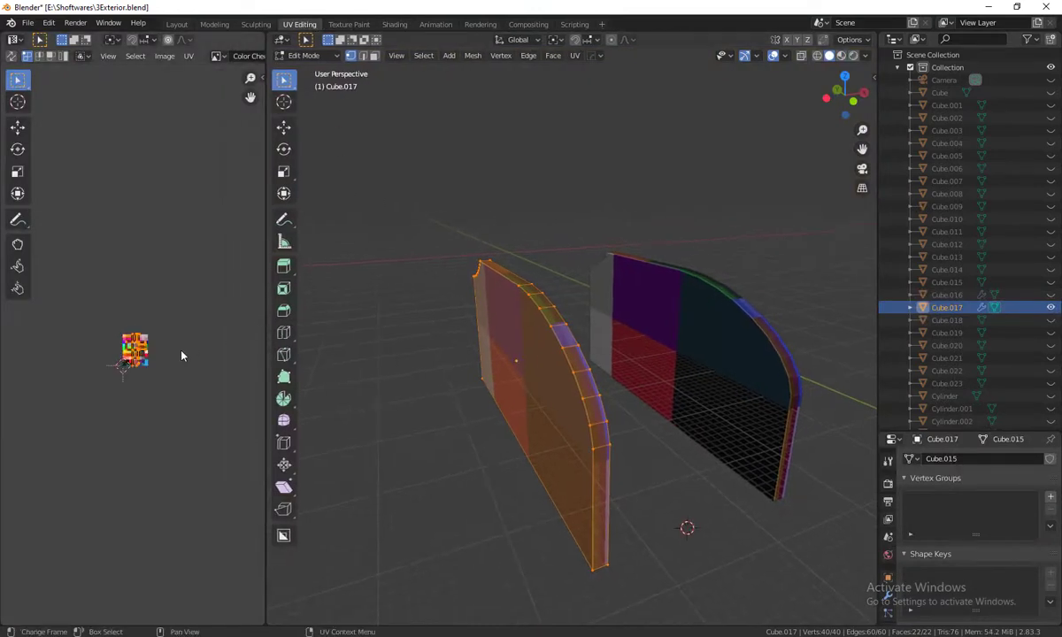
scroll(181, 356, "up", 5)
scroll(182, 356, "up", 2)
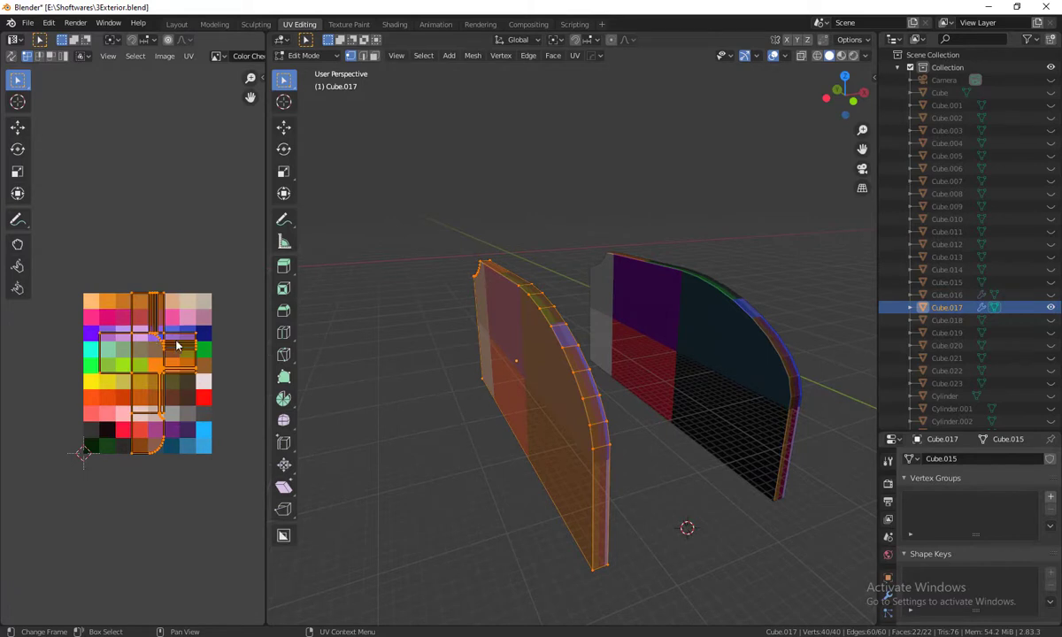
scroll(181, 349, "up", 1)
mouse_move(200, 345)
middle_mouse_down()
mouse_move(186, 316)
mouse_move(219, 298)
middle_mouse_up()
scroll(186, 316, "up", 1)
Step: Deselect everything, switch to face select, and pick two faces of the left stair wall
middle_click_drag(616, 410, 612, 405)
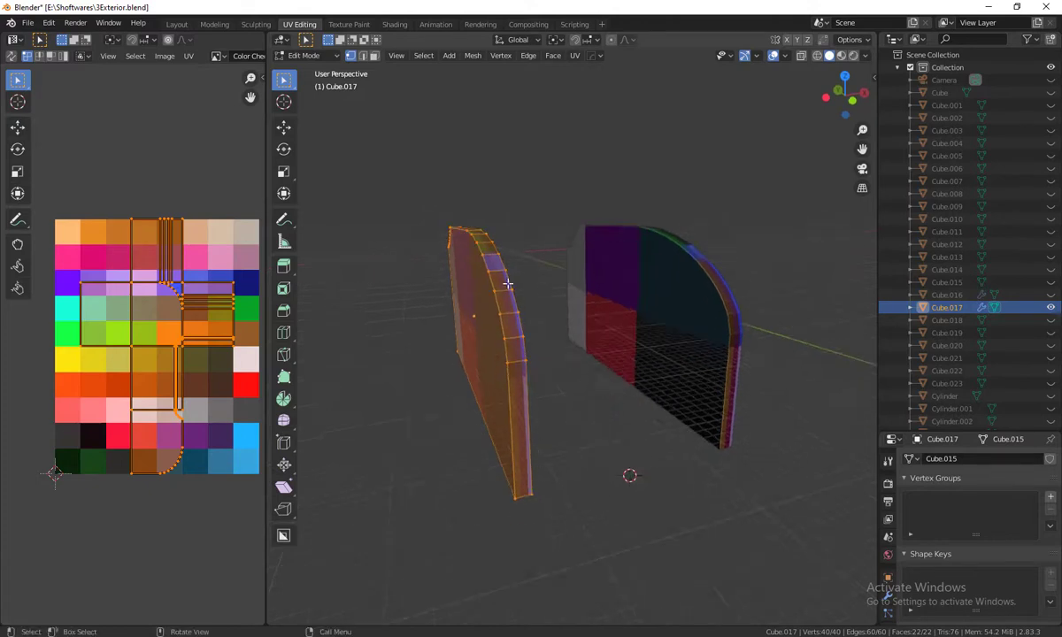
middle_click_drag(503, 364, 517, 387)
key("alt+a")
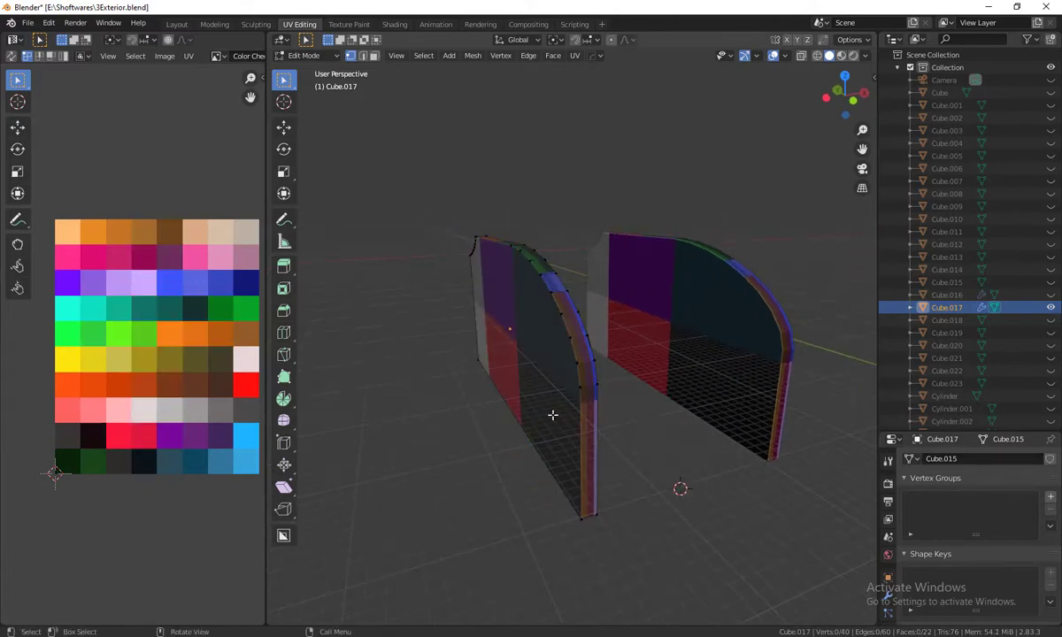
key("3")
left_click(549, 381)
middle_click_drag(643, 443, 337, 364, "shift")
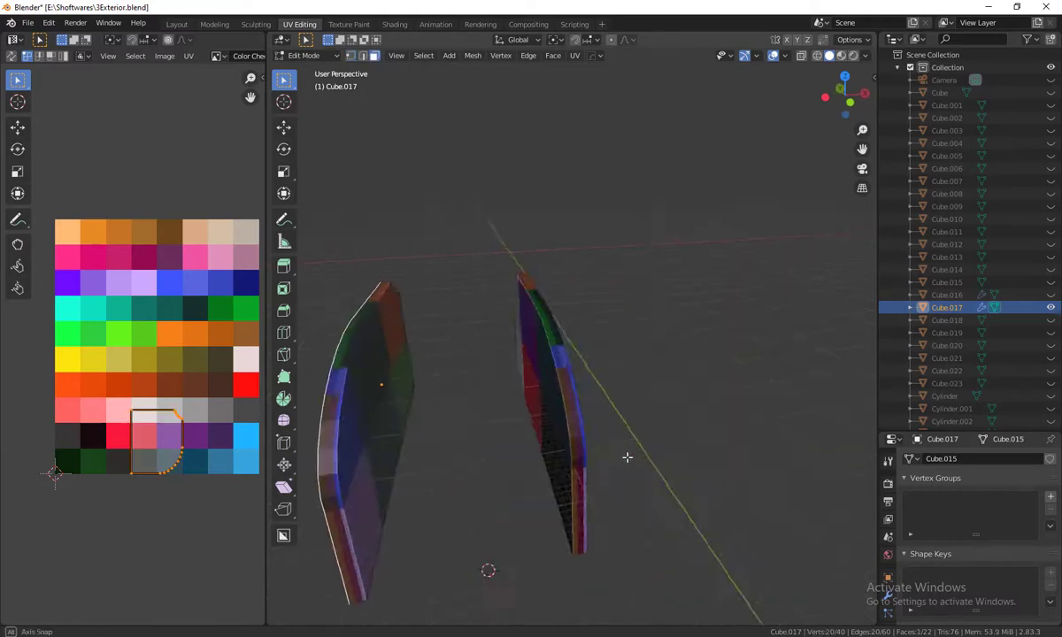
left_click(337, 364, "shift")
key("KP_Decimal")
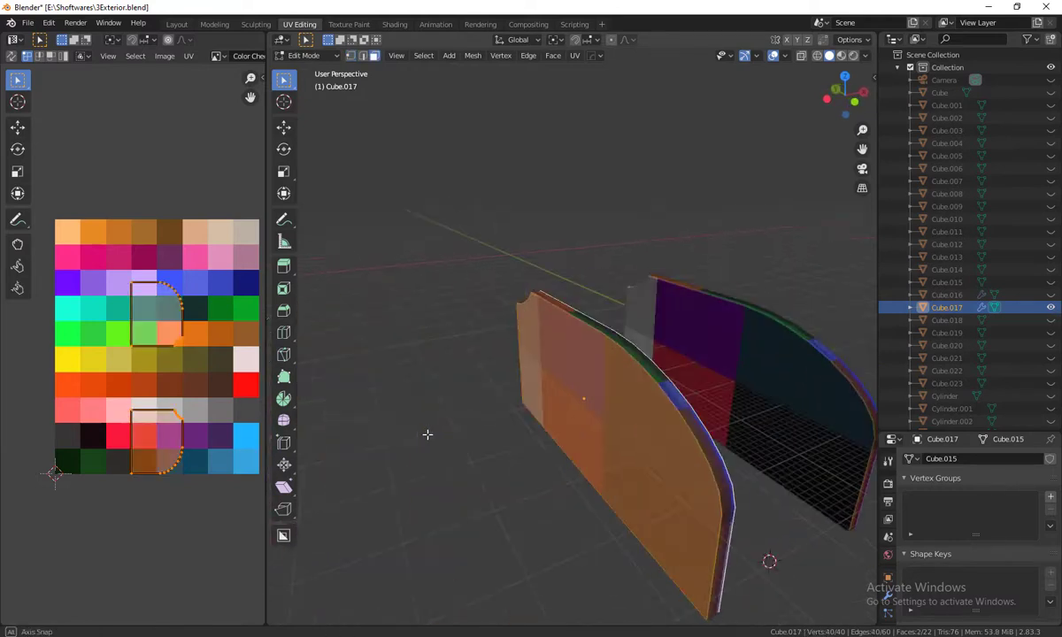
scroll(736, 419, "down", 2)
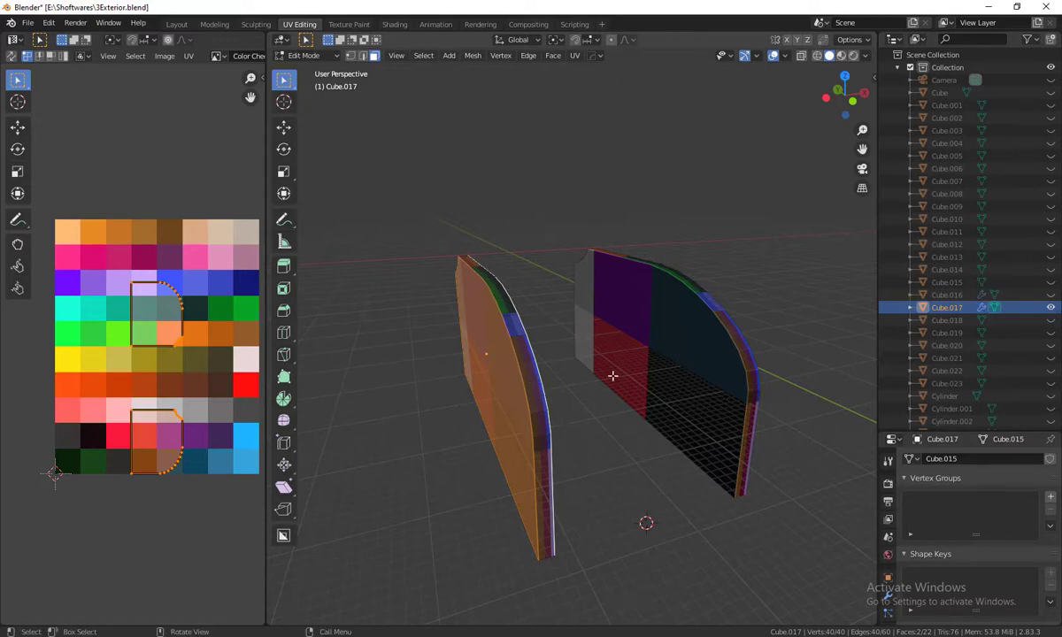
Step: Collapse the second arch wall's face UVs to a point and place them on the orange palette swatch
mouse_move(612, 376)
middle_mouse_down()
mouse_move(669, 462)
mouse_move(666, 443)
mouse_move(647, 444)
middle_mouse_up()
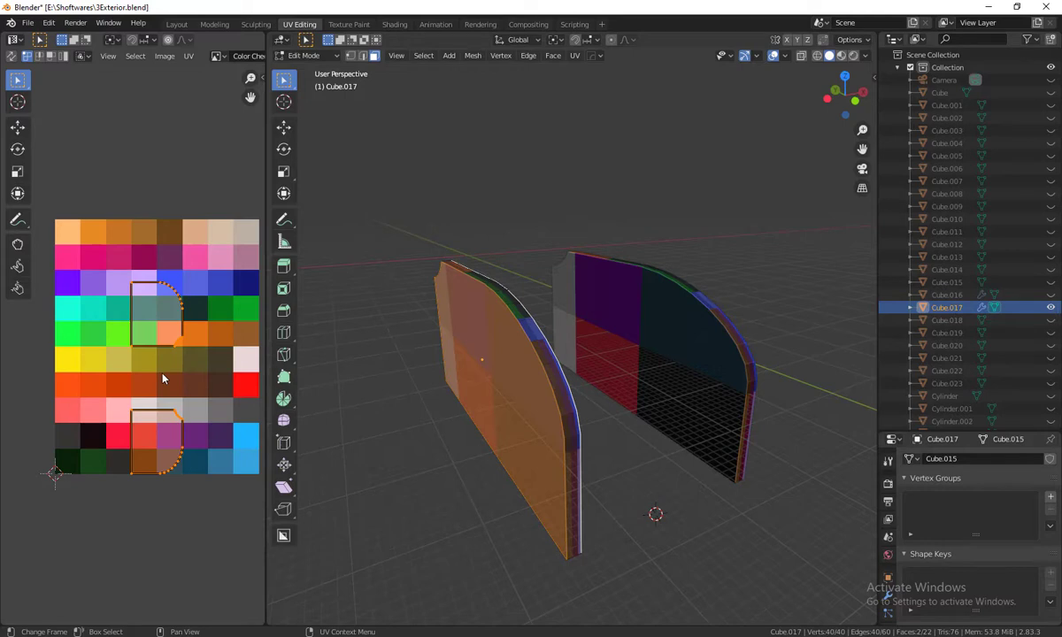
key("a")
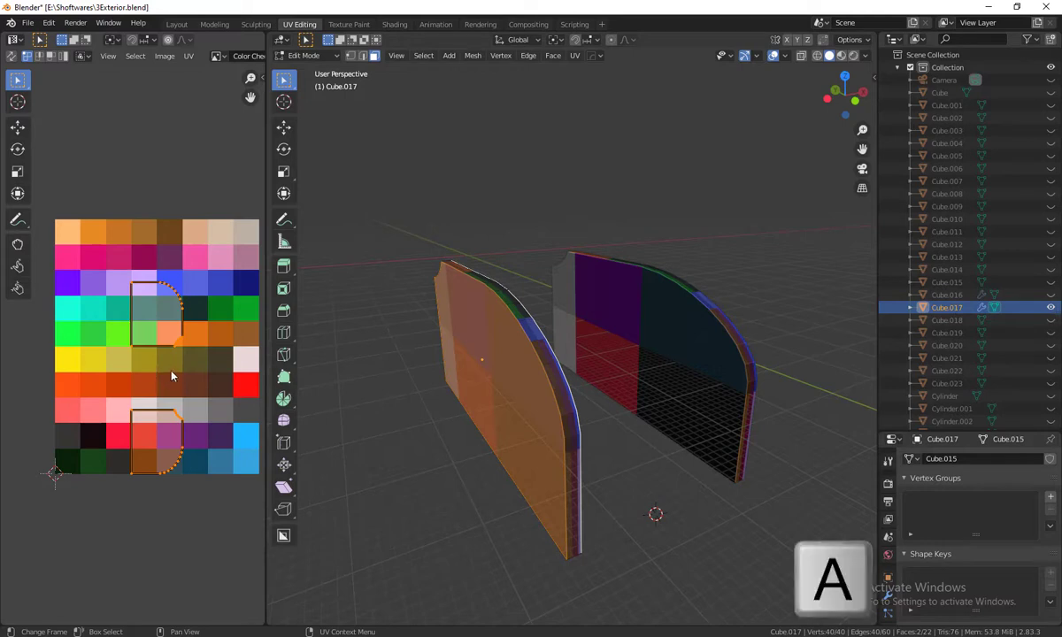
key("s")
key("0")
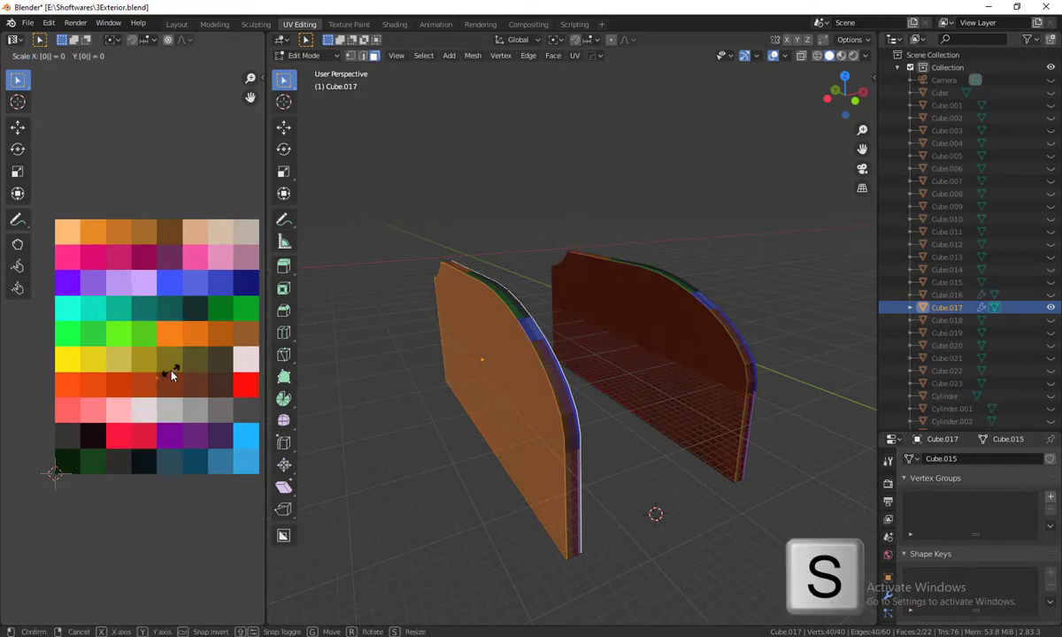
key("0")
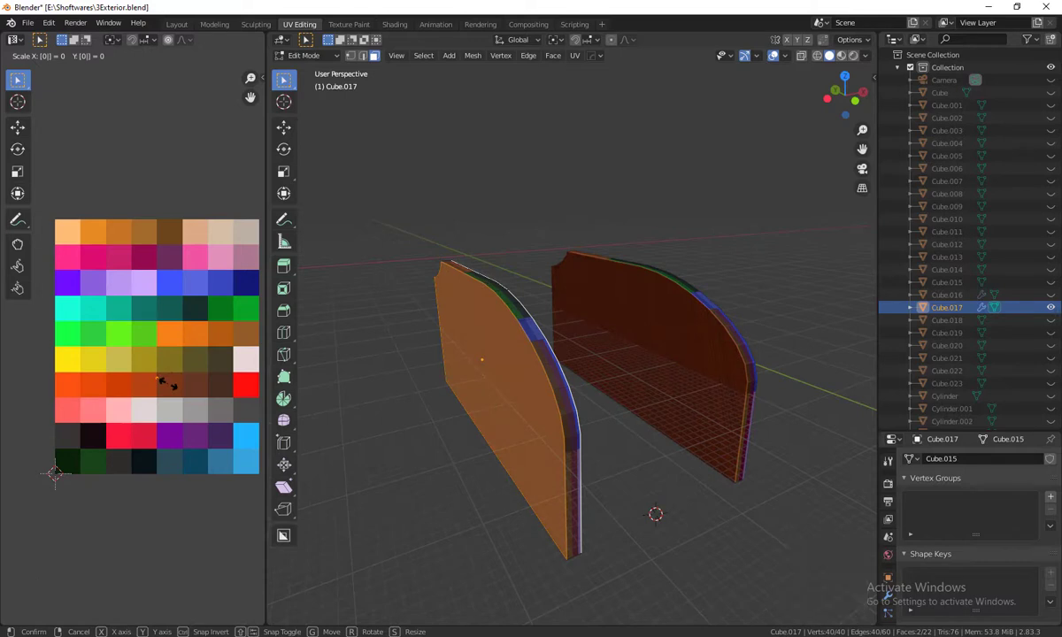
left_click(167, 382)
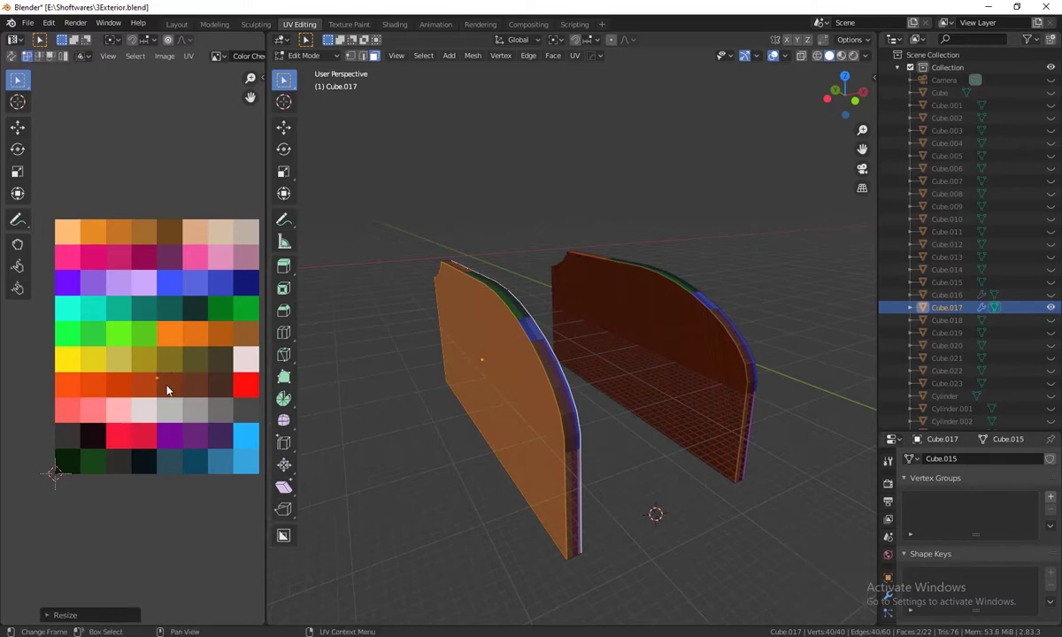
key("g")
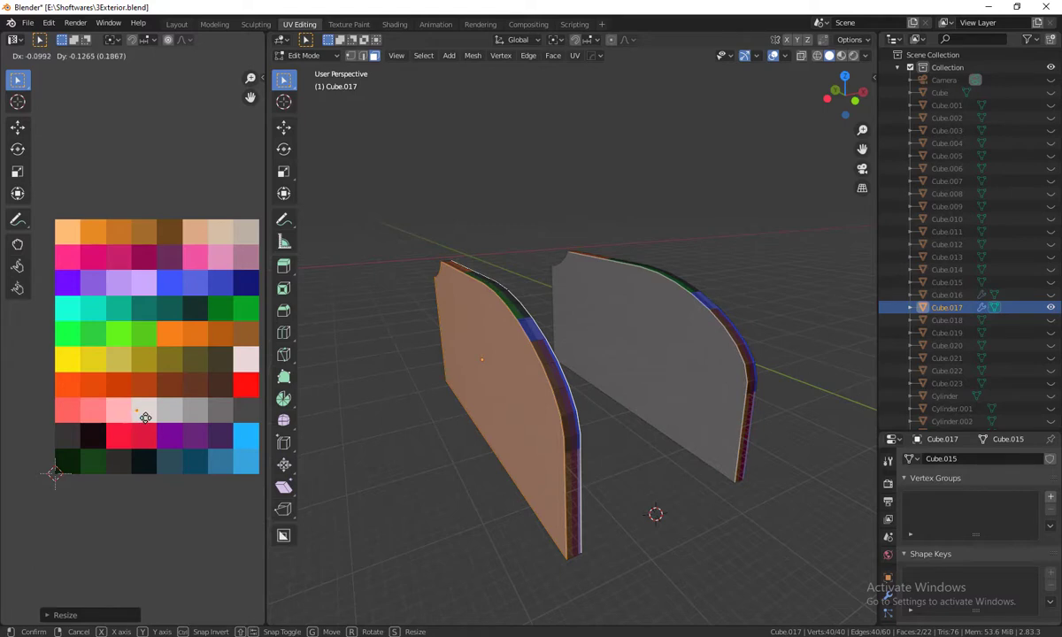
left_click(182, 339)
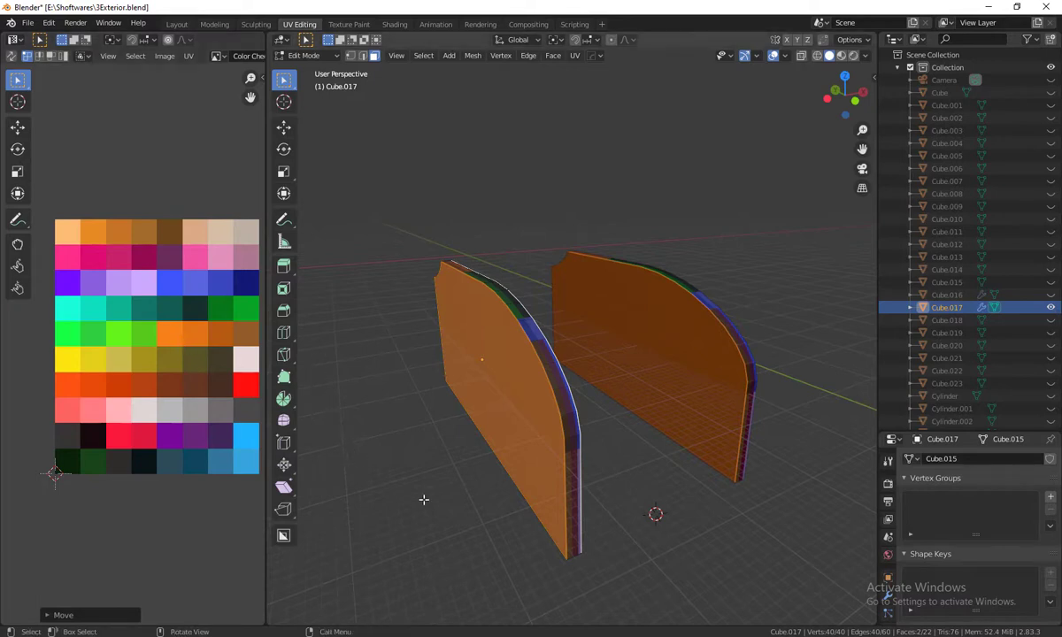
Step: Select the first wall's tall end face and the first narrow rim faces along its curve
mouse_move(633, 503)
middle_mouse_down()
mouse_move(578, 512)
mouse_move(653, 489)
mouse_move(663, 530)
mouse_move(572, 434)
mouse_move(624, 498)
mouse_move(600, 479)
mouse_move(591, 492)
middle_mouse_up()
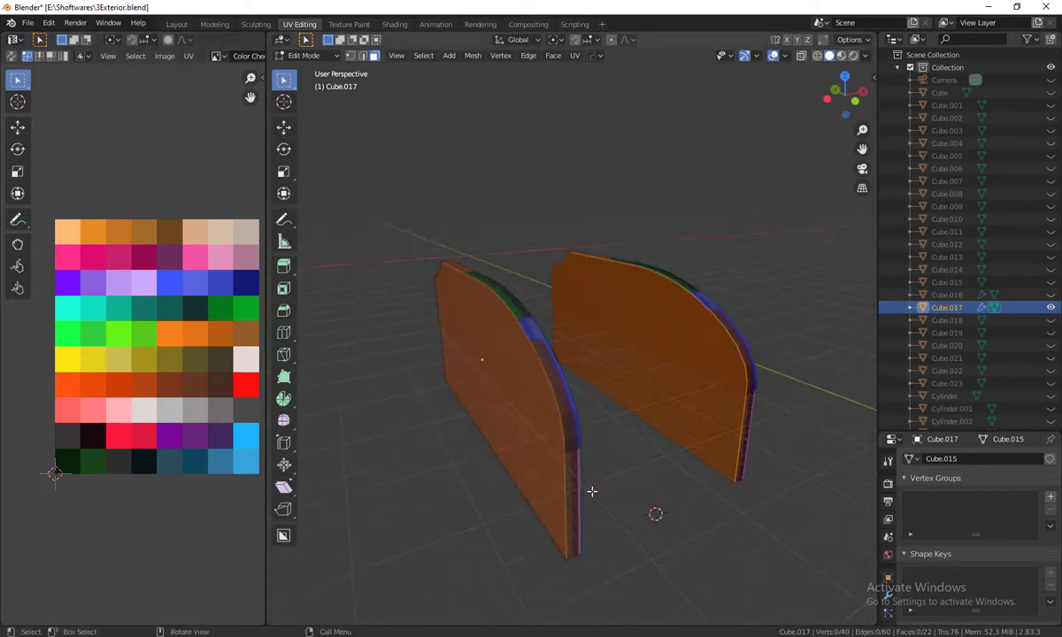
left_click(574, 514)
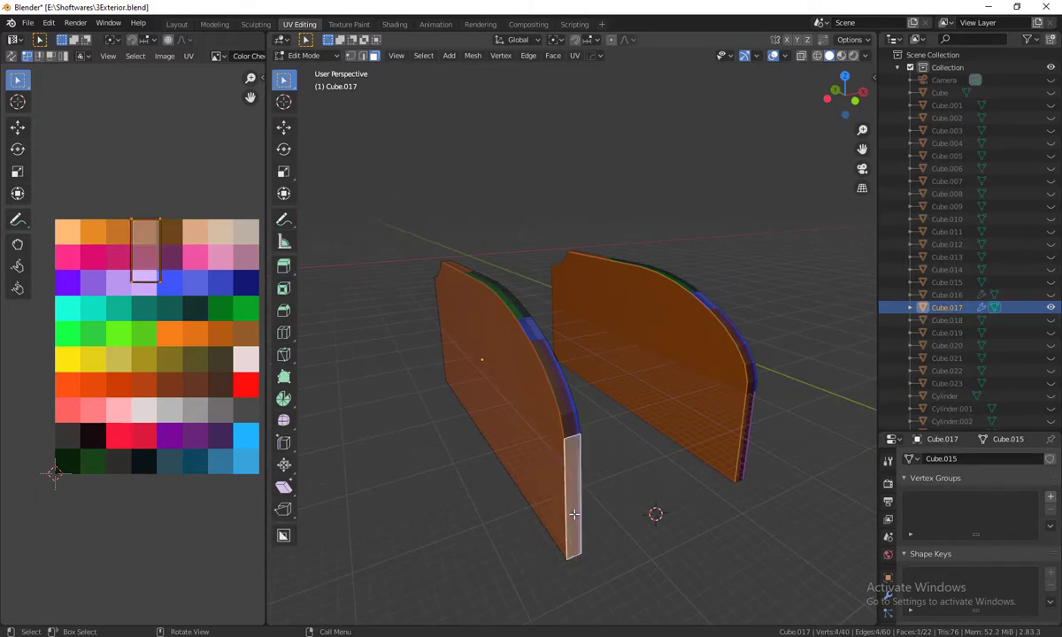
left_click(571, 423, "alt")
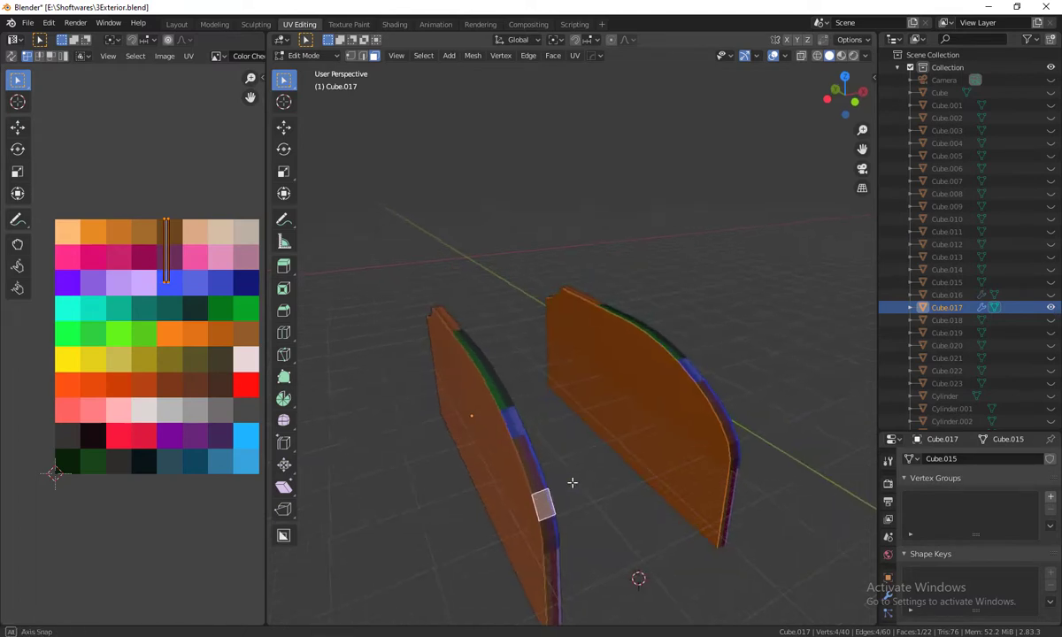
mouse_move(573, 467)
middle_mouse_down()
mouse_move(571, 482)
mouse_move(510, 481)
mouse_move(555, 484)
mouse_move(528, 466)
mouse_move(535, 472)
mouse_move(497, 410)
middle_mouse_up()
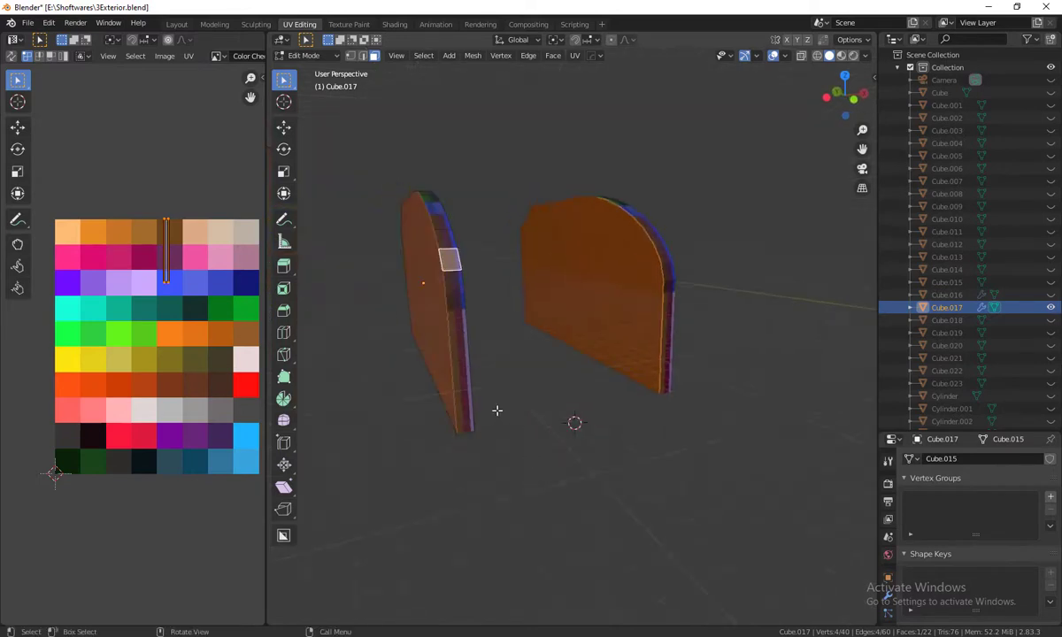
left_click(462, 378, "shift")
left_click(455, 281, "shift")
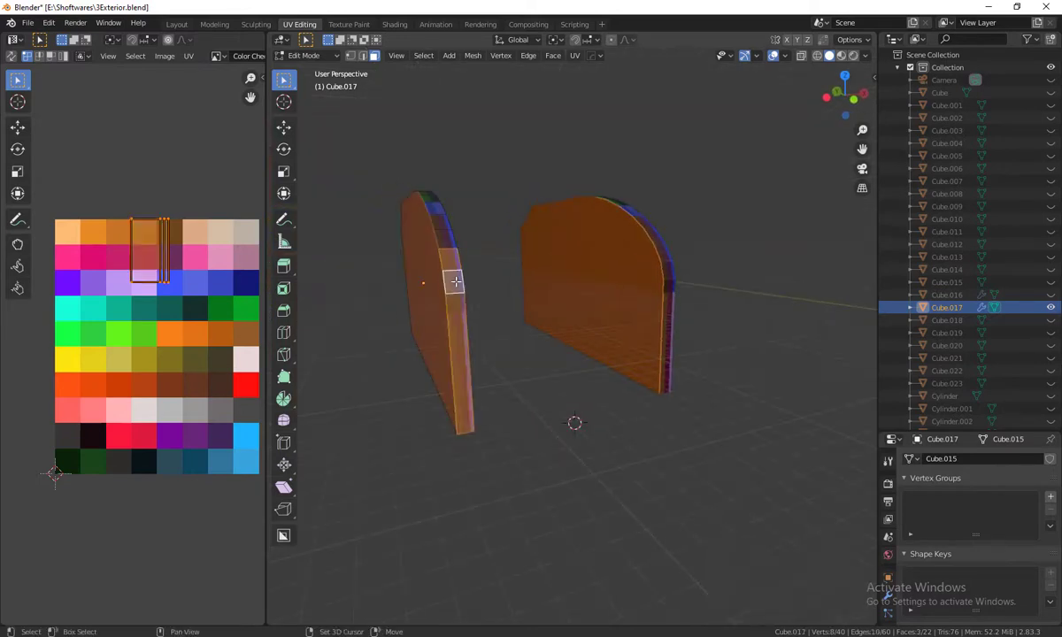
left_click(446, 231, "shift")
left_click(441, 221, "shift")
Step: Add the remaining curved rim faces up to the top of the first arch wall
mouse_move(531, 417)
middle_mouse_down()
mouse_move(548, 477)
mouse_move(522, 407)
middle_mouse_up()
left_click(490, 363, "shift")
left_click(483, 336, "shift")
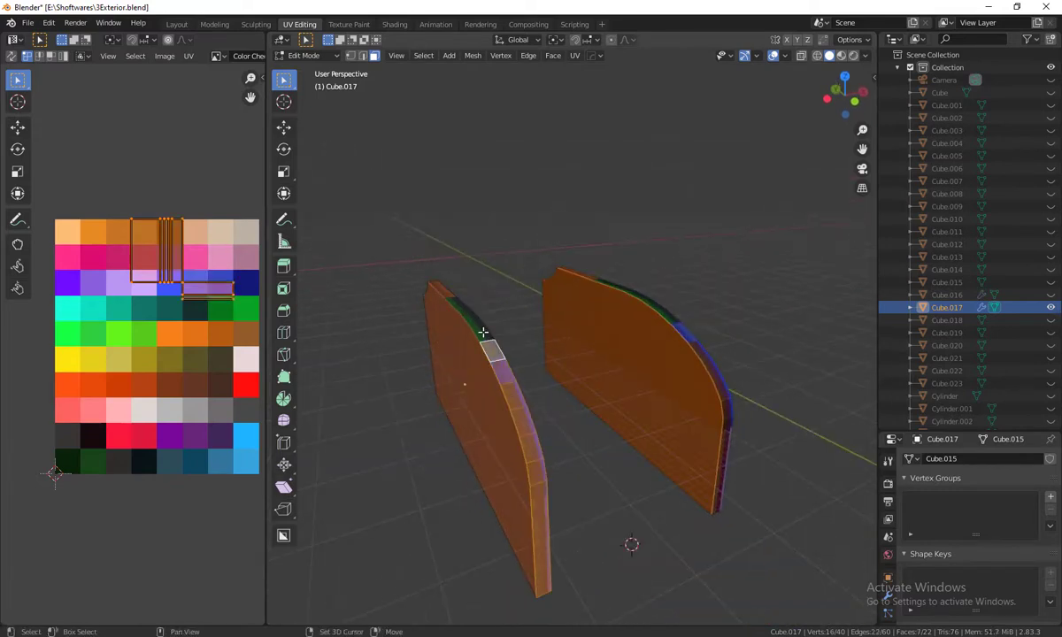
left_click(470, 320, "shift")
left_click(455, 306, "shift")
left_click(441, 291, "shift")
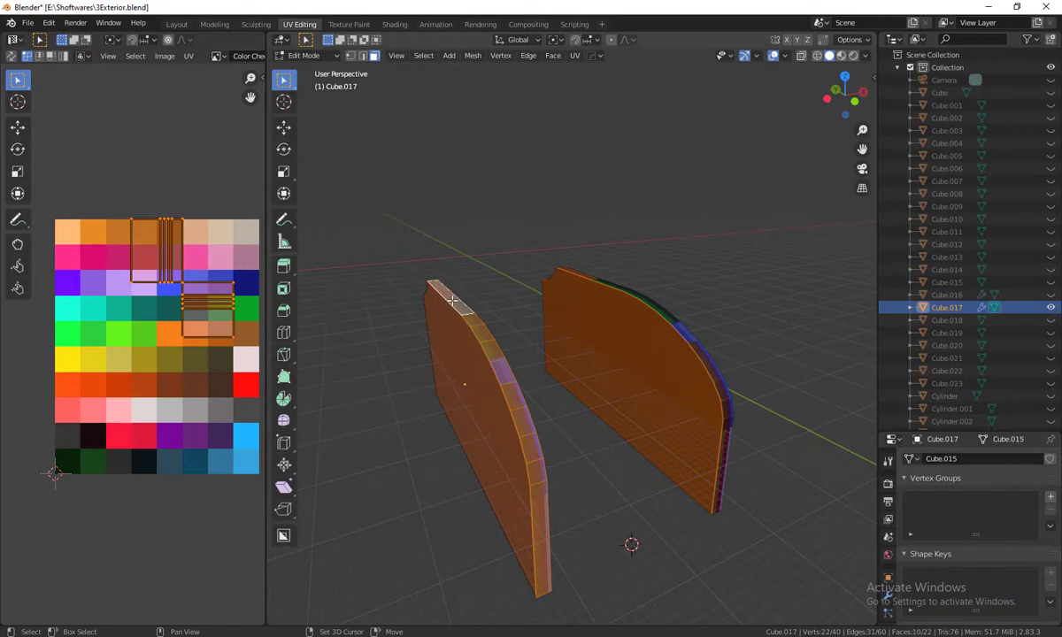
Step: Add the narrow rim faces of the second arch wall to the selection
mouse_move(514, 450)
middle_mouse_down()
mouse_move(557, 476)
mouse_move(596, 479)
middle_mouse_up()
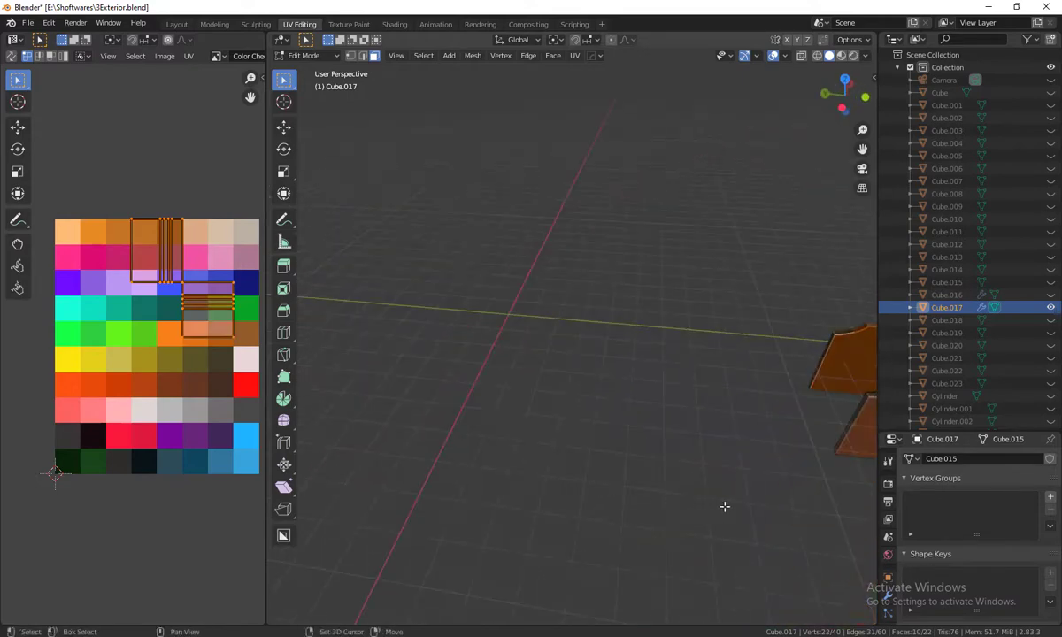
mouse_move(723, 505)
middle_mouse_down()
mouse_move(472, 483)
mouse_move(564, 515)
mouse_move(728, 489)
mouse_move(600, 488)
mouse_move(612, 593)
mouse_move(695, 523)
middle_mouse_up()
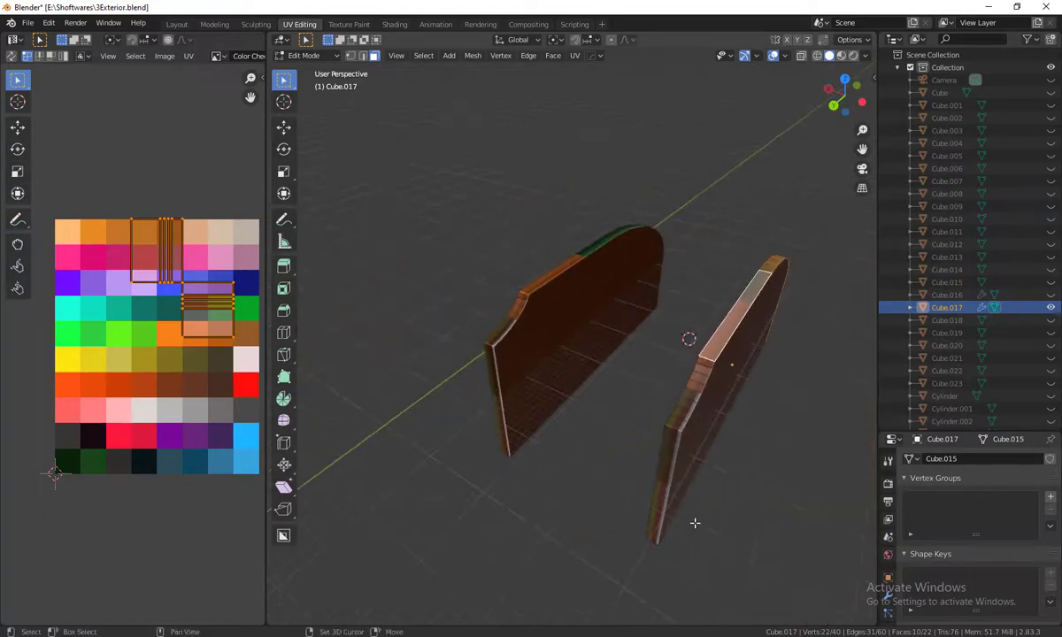
left_click(703, 365, "shift")
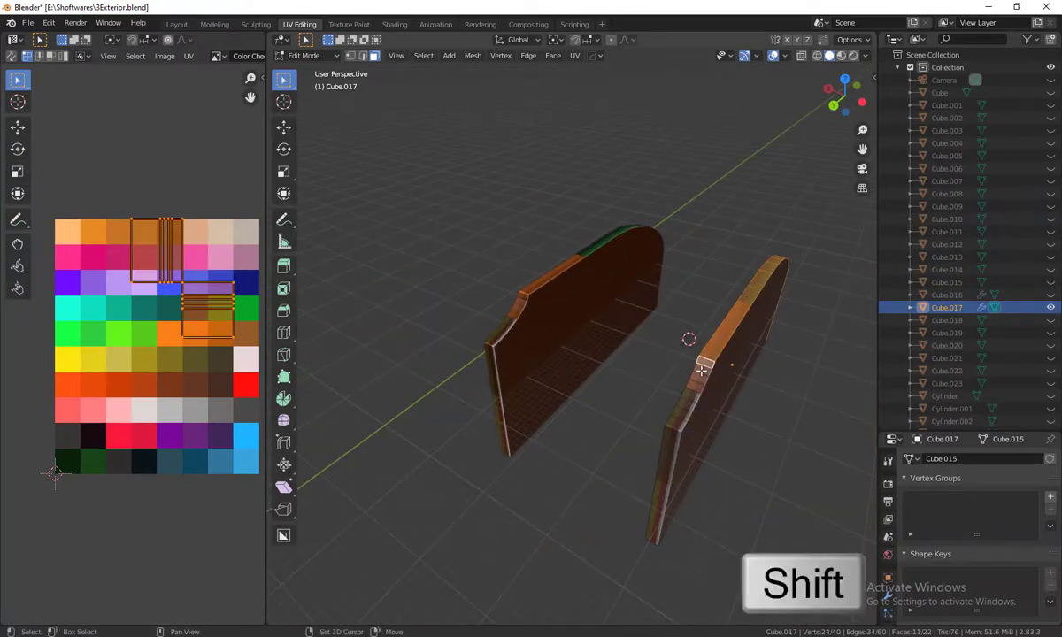
left_click(659, 347, "shift")
mouse_move(659, 347)
middle_mouse_down()
mouse_move(674, 528)
mouse_move(559, 496)
mouse_move(576, 536)
mouse_move(647, 579)
mouse_move(588, 478)
mouse_move(493, 538)
mouse_move(586, 471)
mouse_move(709, 550)
mouse_move(655, 560)
mouse_move(631, 578)
mouse_move(643, 497)
mouse_move(652, 586)
mouse_move(639, 522)
mouse_move(602, 509)
middle_mouse_up()
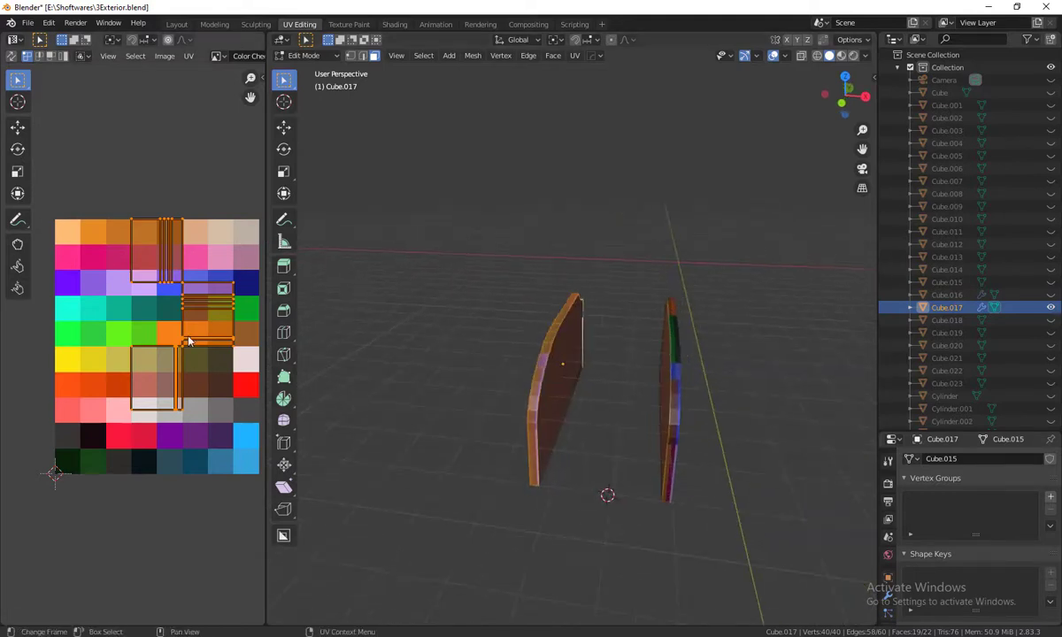
Step: Collapse the rim UVs onto the pale near-white swatch, then return to Object Mode
key("a")
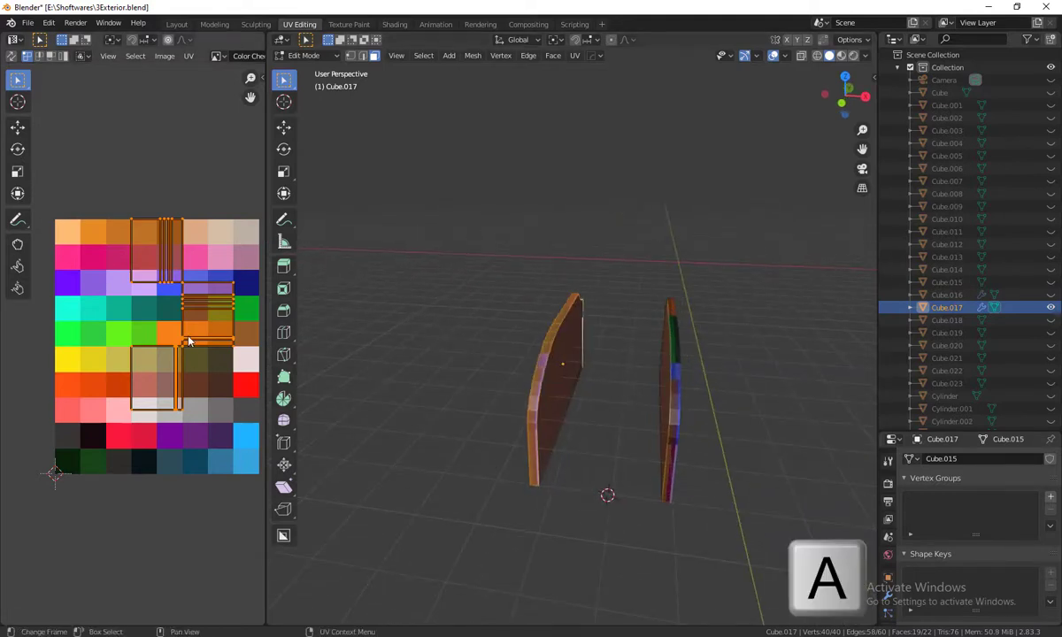
key("s")
key("0")
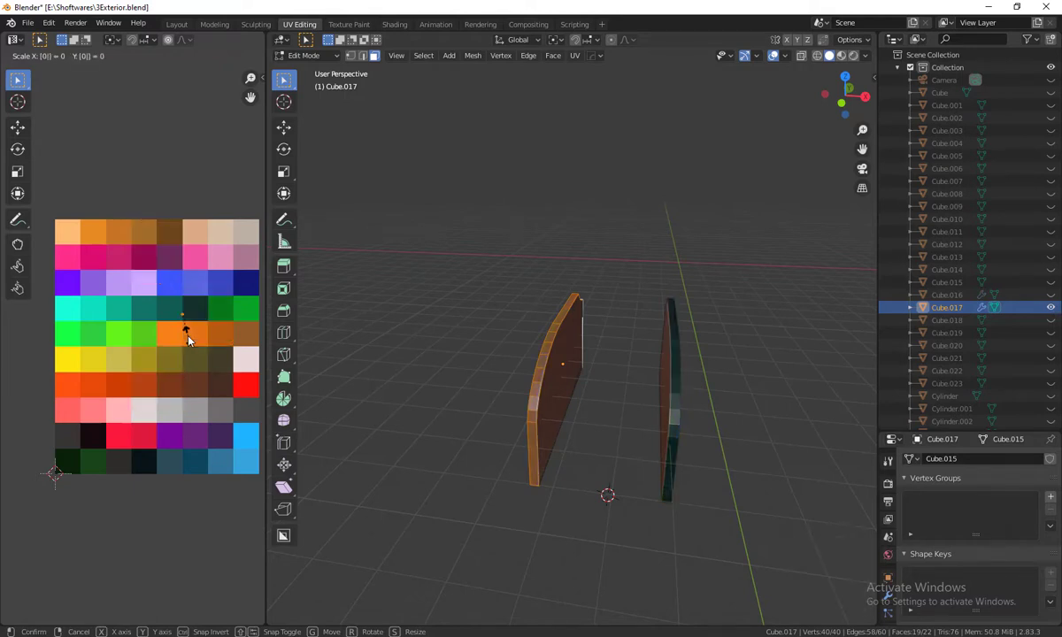
key("Return")
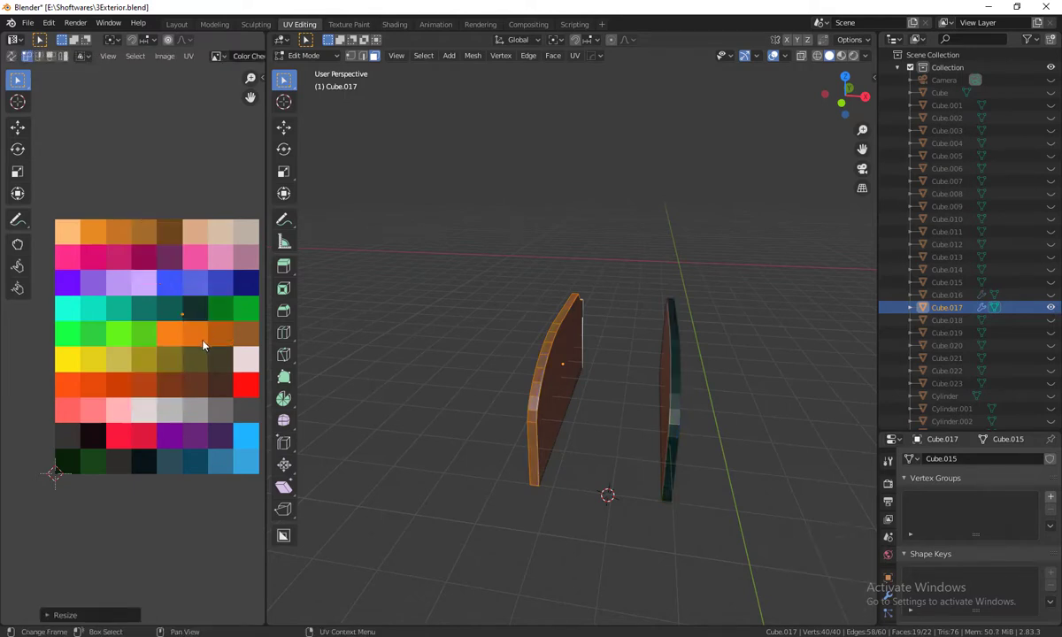
key("g")
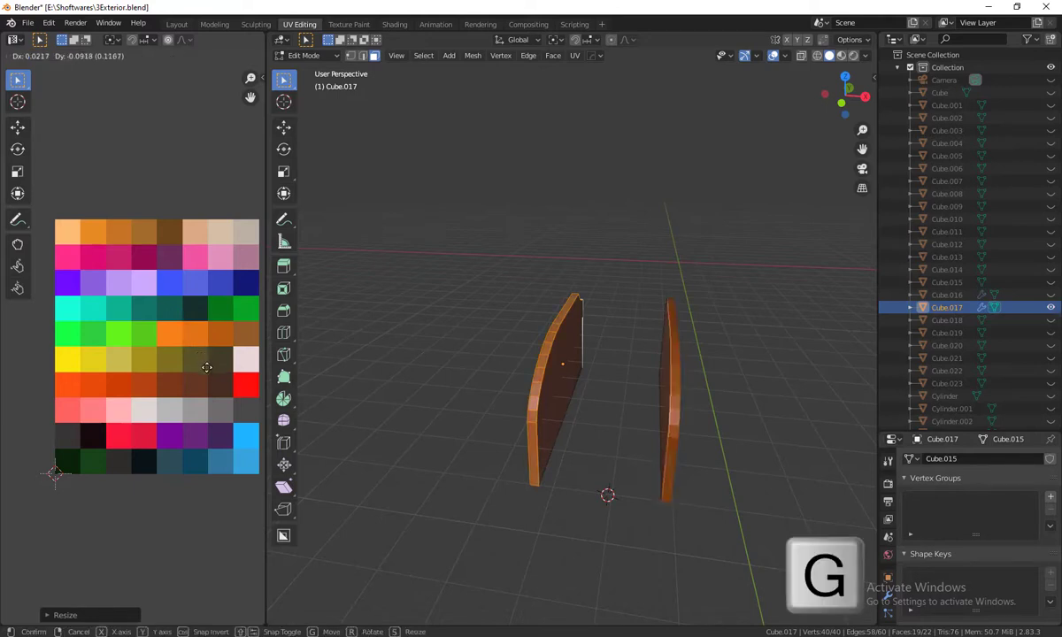
left_click(263, 387)
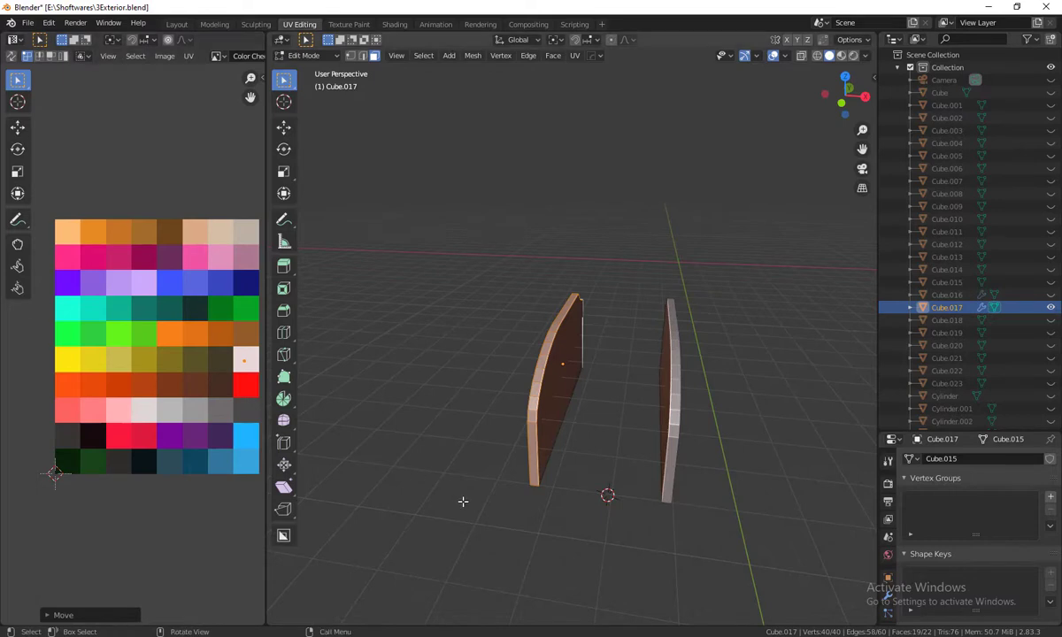
mouse_move(463, 503)
middle_mouse_down()
mouse_move(522, 501)
mouse_move(536, 512)
mouse_move(615, 415)
mouse_move(712, 450)
mouse_move(648, 481)
mouse_move(678, 500)
mouse_move(629, 506)
mouse_move(659, 514)
mouse_move(637, 529)
mouse_move(659, 503)
middle_mouse_up()
key("Tab")
scroll(679, 508, "down", 2)
Step: Deselect the arch walls and reveal all hidden house objects with Alt+H
left_click(660, 502)
scroll(660, 503, "up", 3)
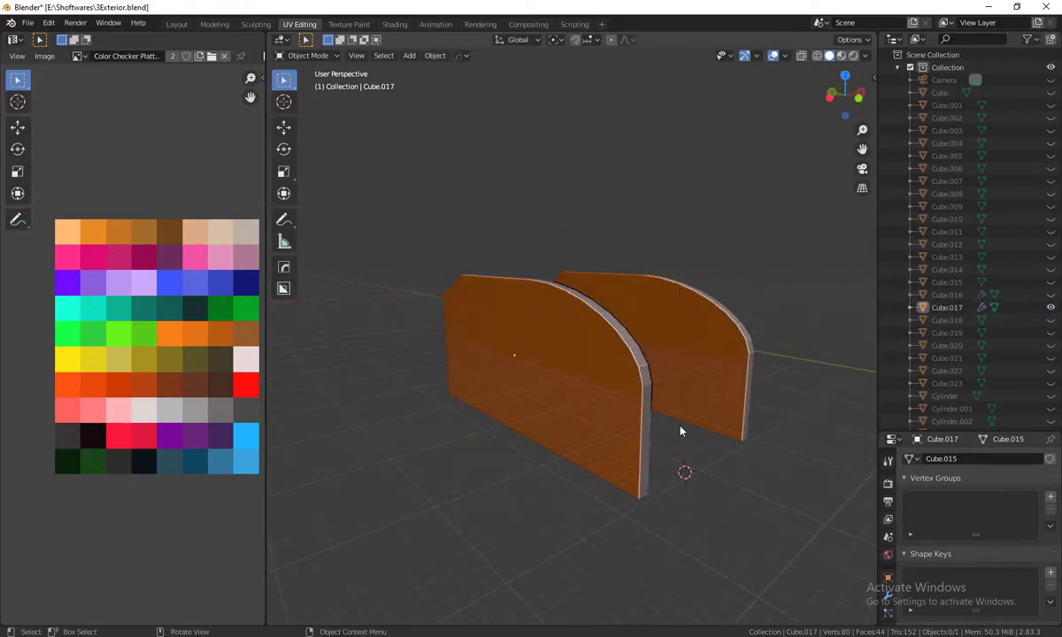
mouse_move(681, 431)
middle_mouse_down()
mouse_move(671, 504)
mouse_move(678, 591)
mouse_move(682, 504)
mouse_move(671, 509)
mouse_move(745, 466)
middle_mouse_up()
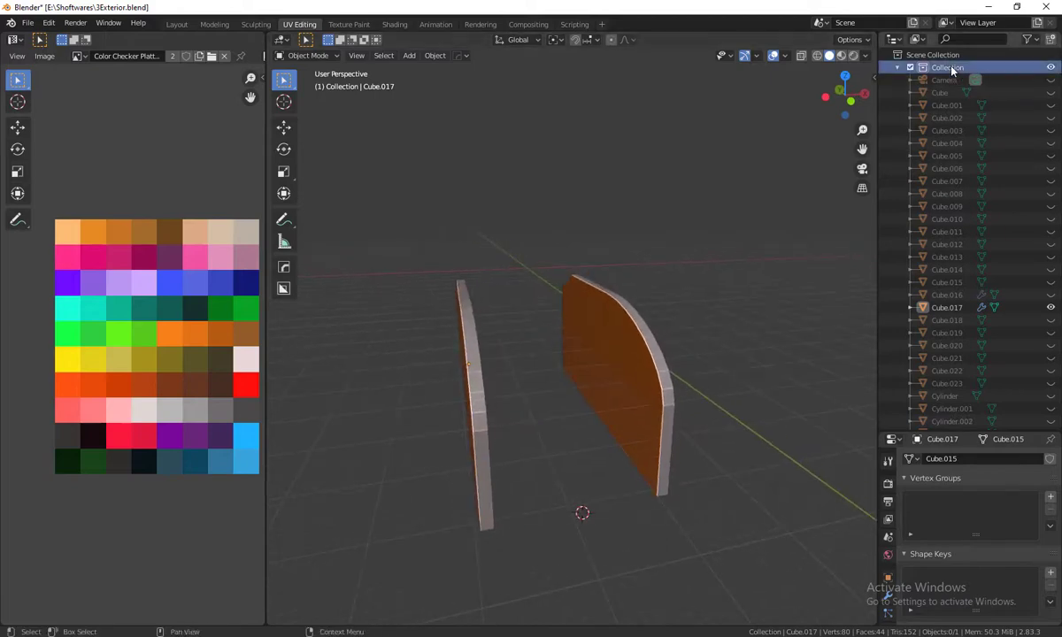
key("alt+h")
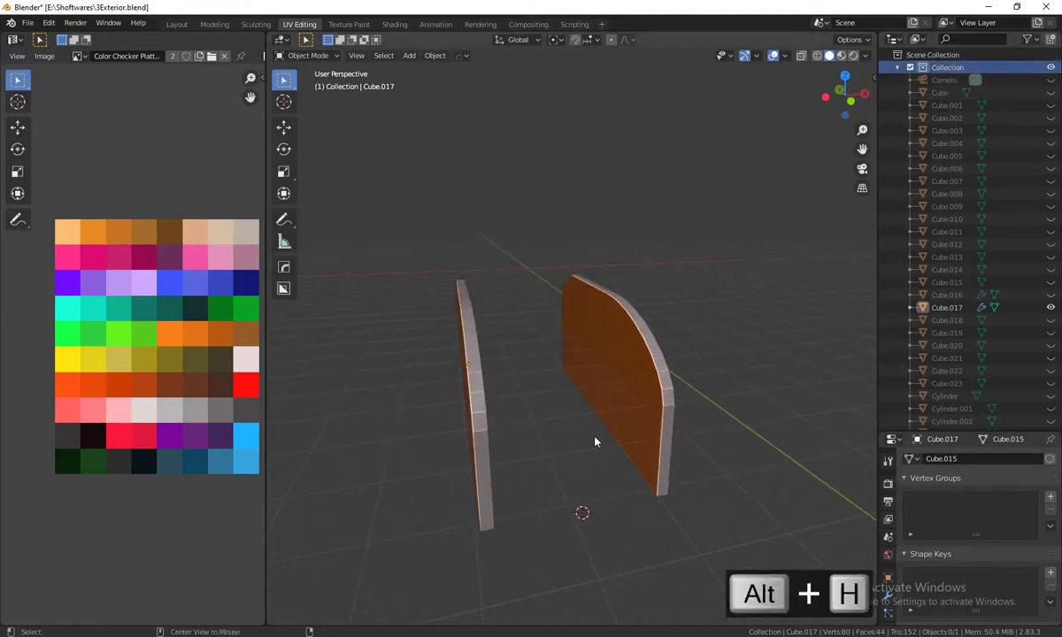
scroll(567, 416, "down", 3)
scroll(567, 416, "down", 3)
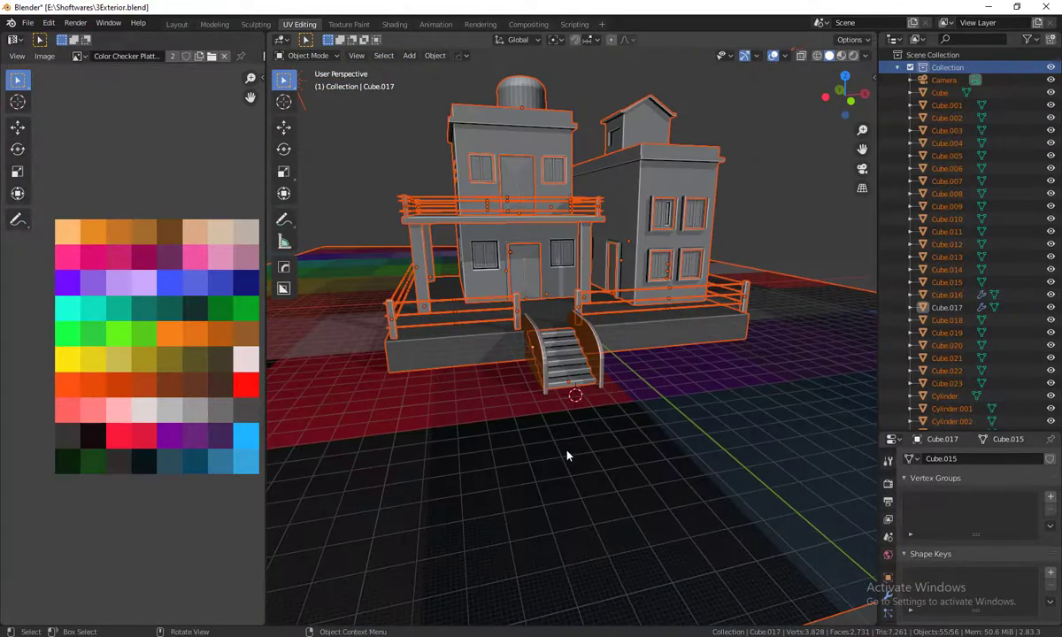
scroll(575, 478, "down", 2)
middle_click_drag(583, 505, 730, 562)
scroll(583, 429, "up", 3)
Step: Select the floor plane and switch to the Shading workspace
left_click(583, 430)
mouse_move(583, 429)
middle_mouse_down()
mouse_move(622, 414)
mouse_move(595, 455)
mouse_move(536, 458)
mouse_move(602, 476)
mouse_move(310, 580)
middle_mouse_up()
left_click(535, 458)
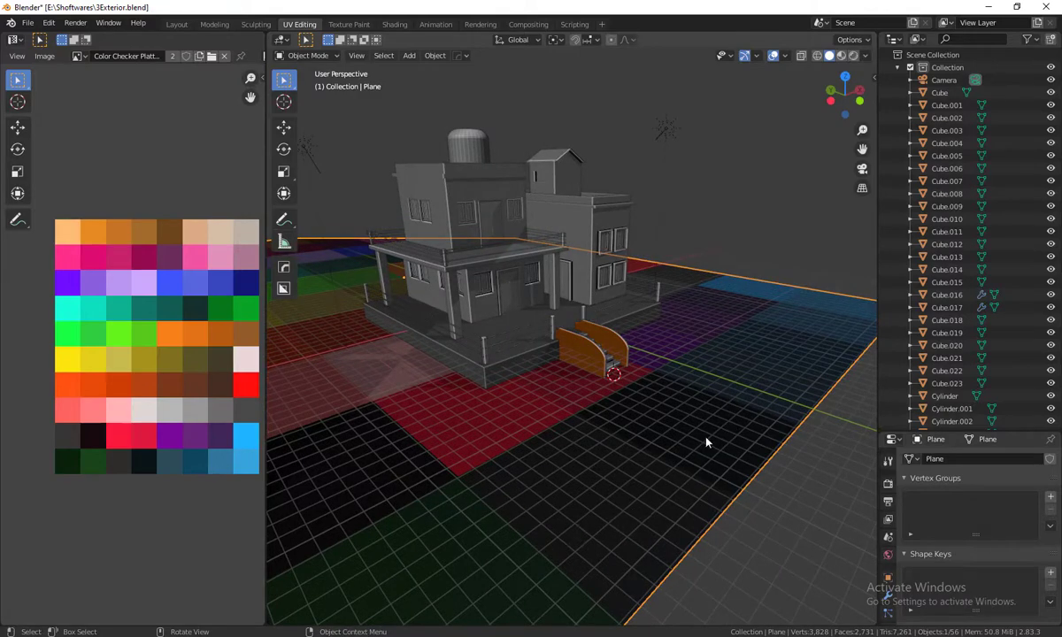
mouse_move(693, 435)
middle_mouse_down()
mouse_move(682, 431)
mouse_move(692, 441)
mouse_move(693, 421)
middle_mouse_up()
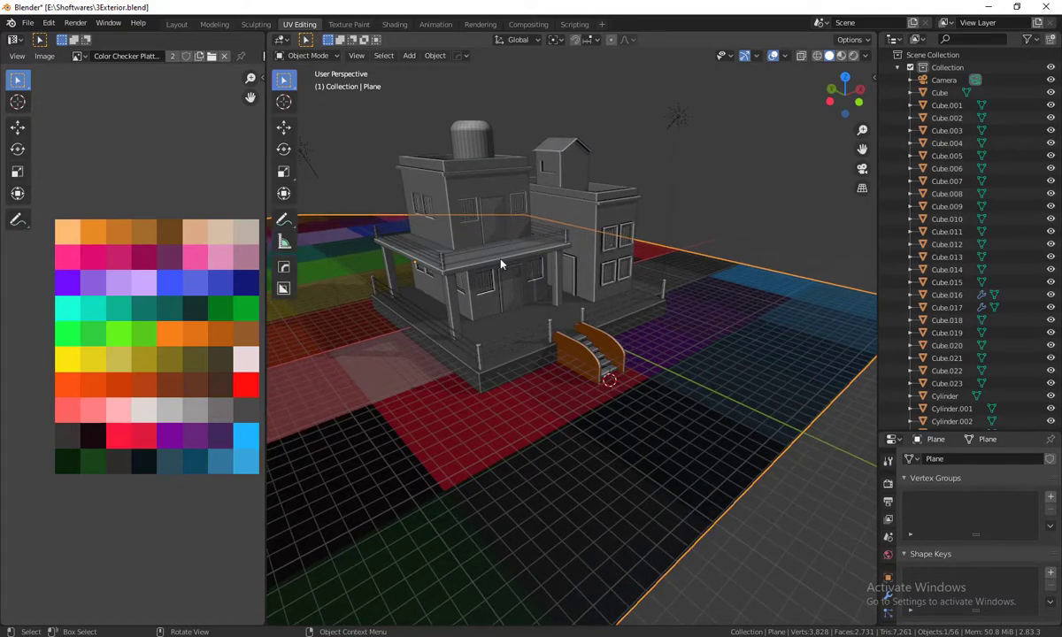
left_click(395, 25)
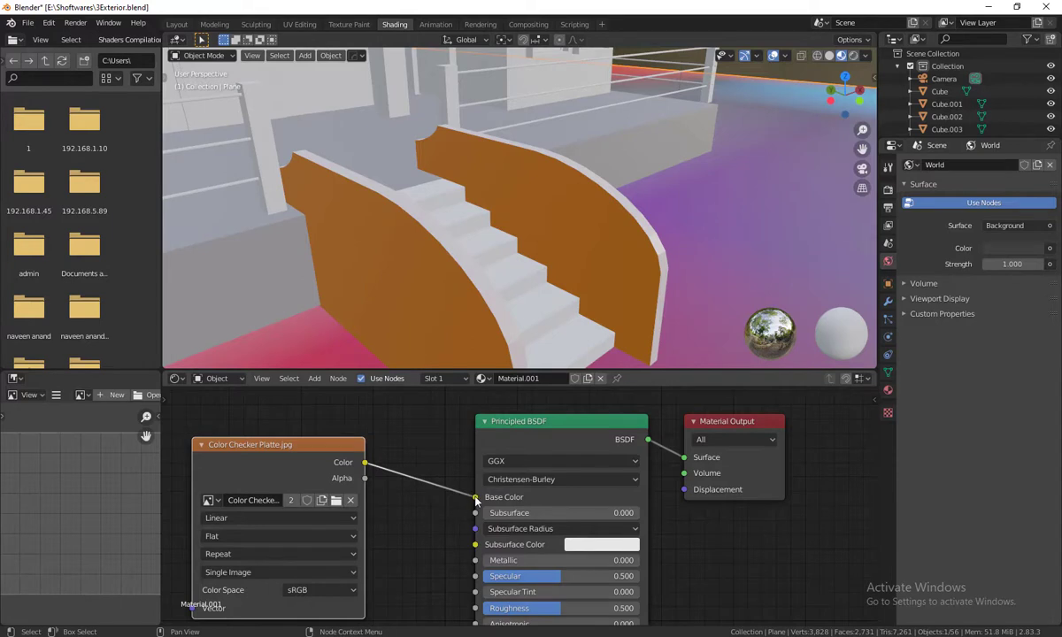
Step: Disconnect the Color Checker image node from Base Color and delete it
left_click_drag(476, 501, 352, 448)
key("b")
key("Escape")
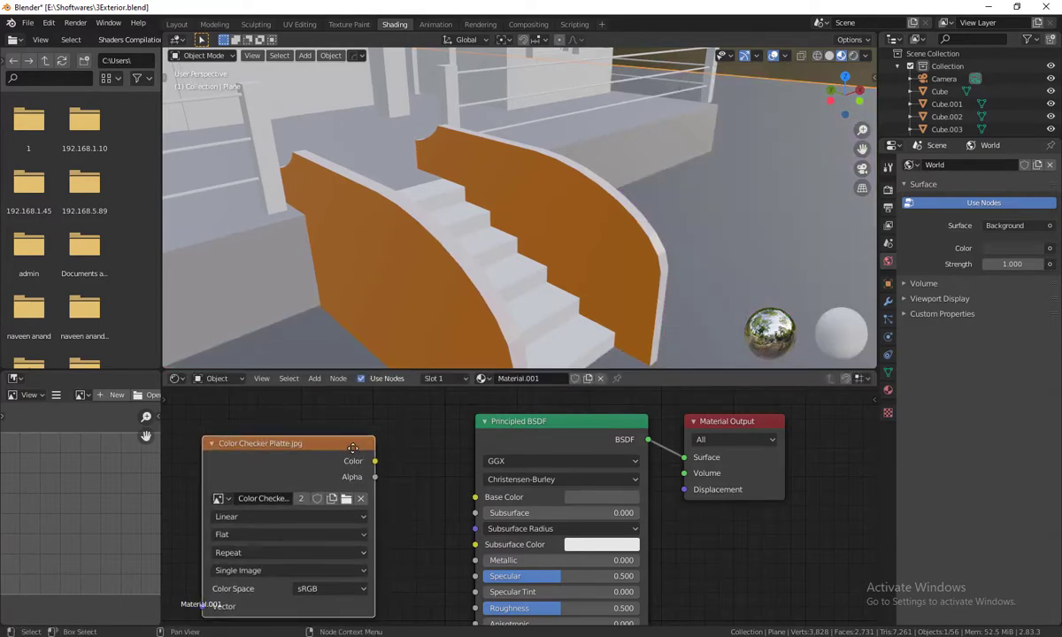
key("x")
Step: Set the Principled BSDF Base Color to a dark grey-blue
left_click_drag(531, 422, 515, 428)
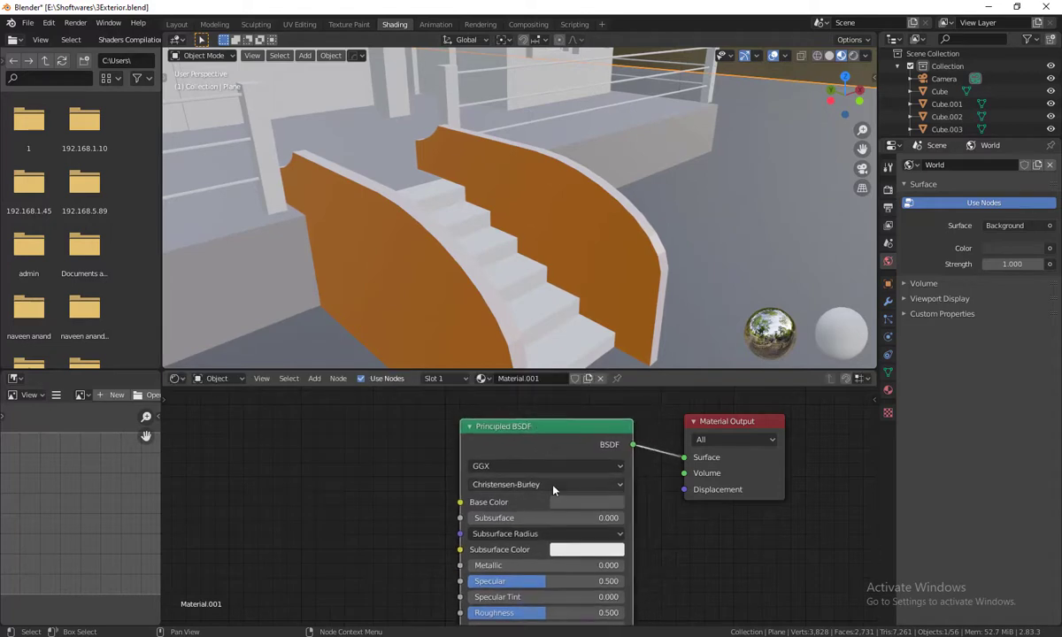
left_click(566, 506)
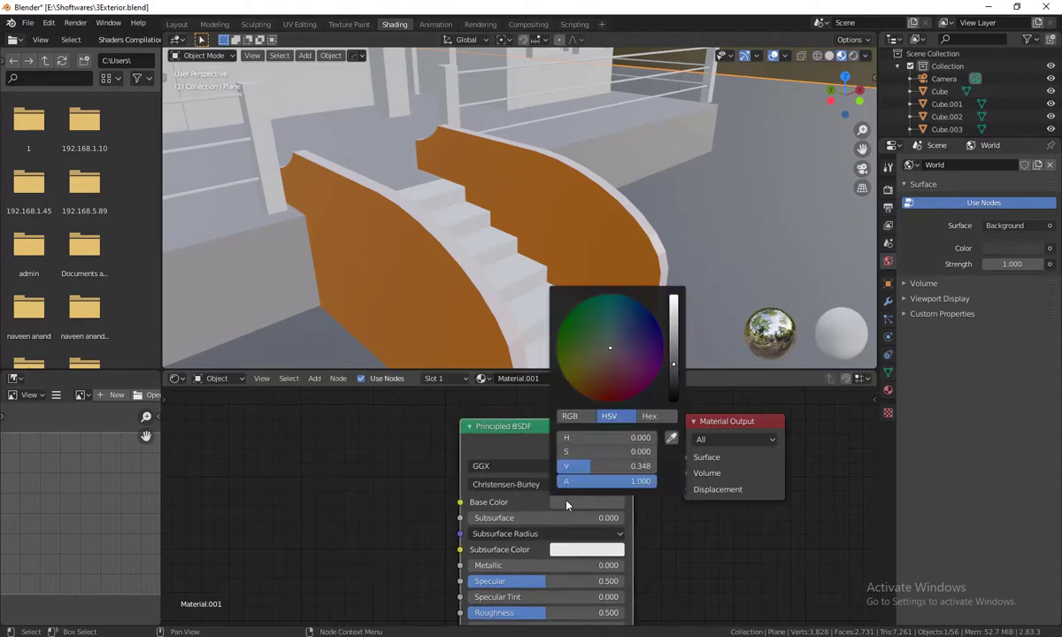
left_click(597, 330)
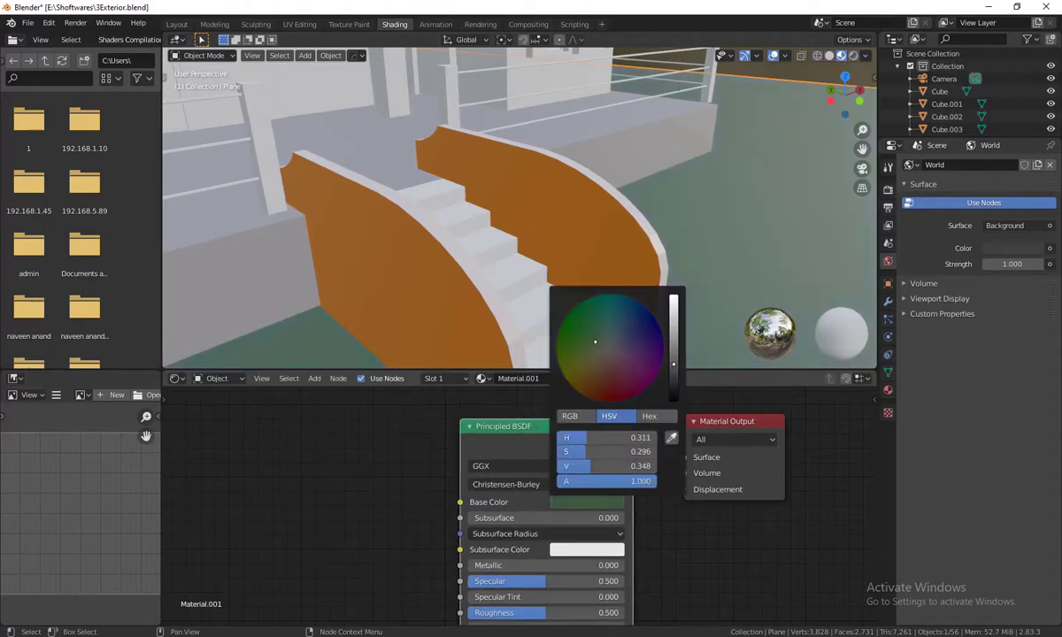
left_click_drag(594, 342, 618, 339)
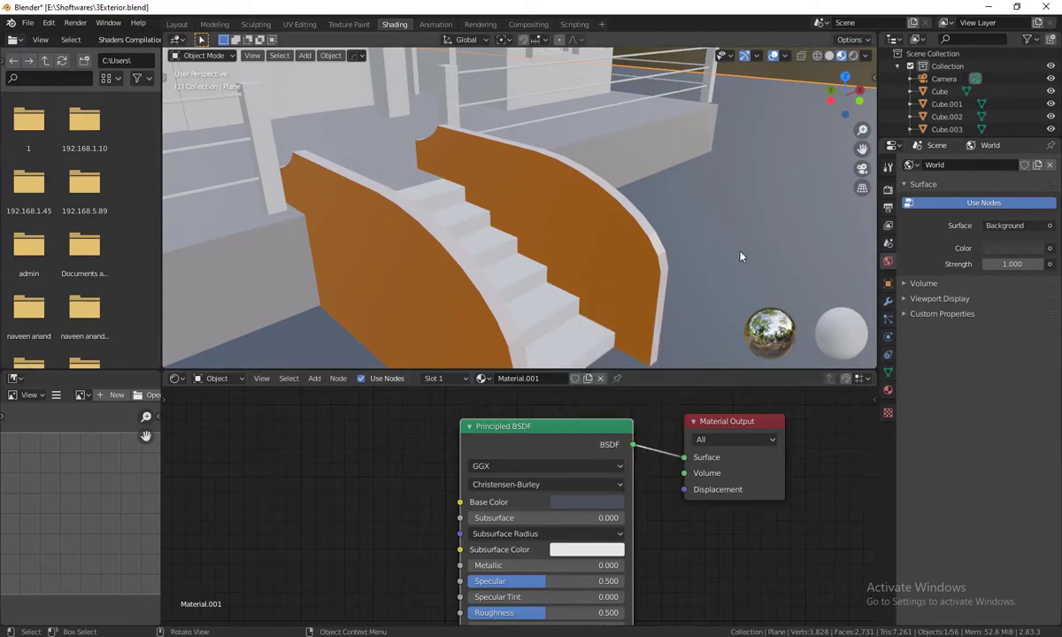
Step: Reposition the Principled BSDF node and bring the house and stairs into view
scroll(693, 234, "down", 5)
scroll(694, 234, "down", 3)
mouse_move(681, 234)
middle_mouse_down()
mouse_move(705, 237)
mouse_move(546, 252)
middle_mouse_up()
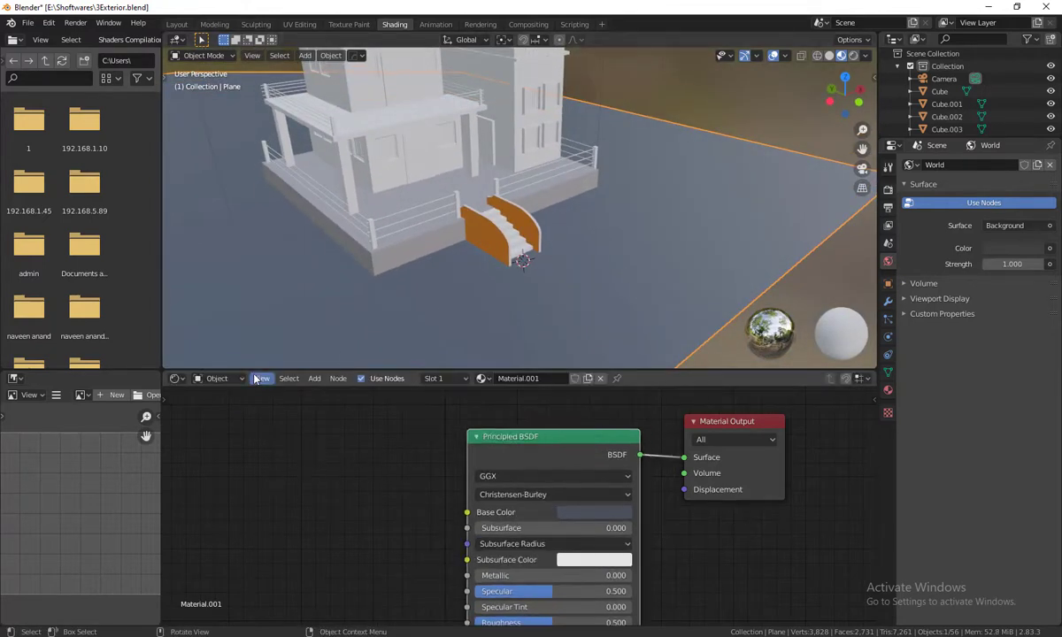
left_click_drag(573, 440, 563, 421)
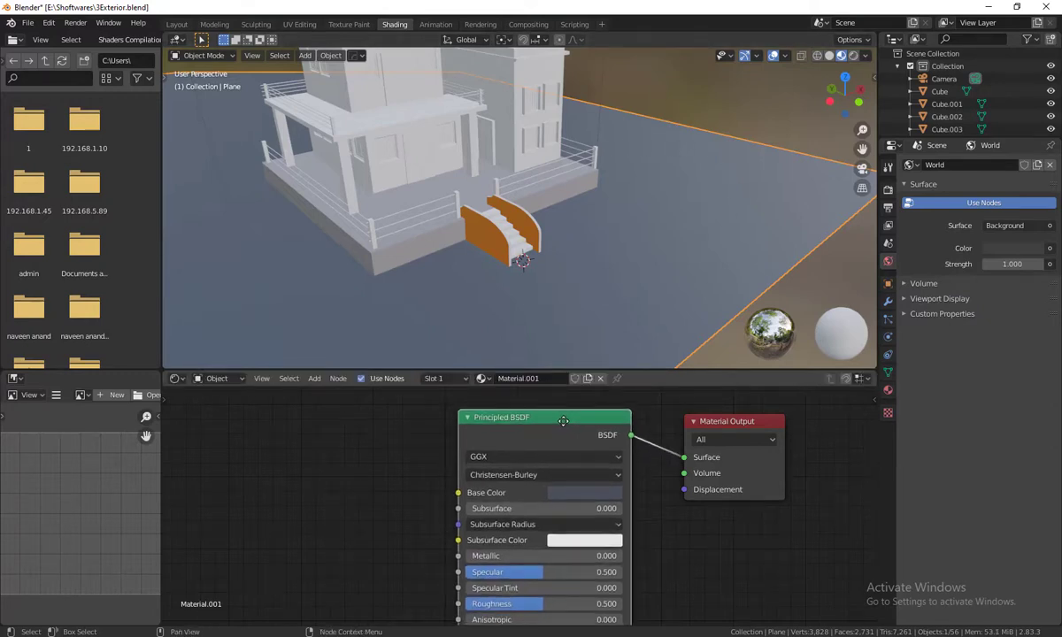
left_click_drag(536, 418, 565, 437)
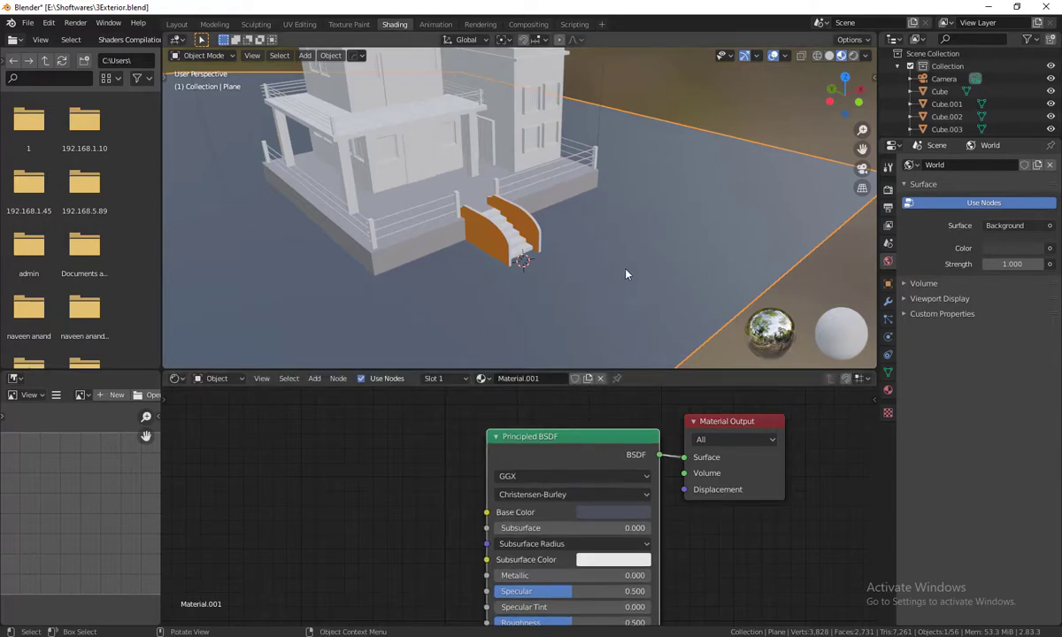
scroll(625, 275, "up", 2)
middle_click_drag(638, 242, 642, 241)
scroll(643, 241, "up", 2)
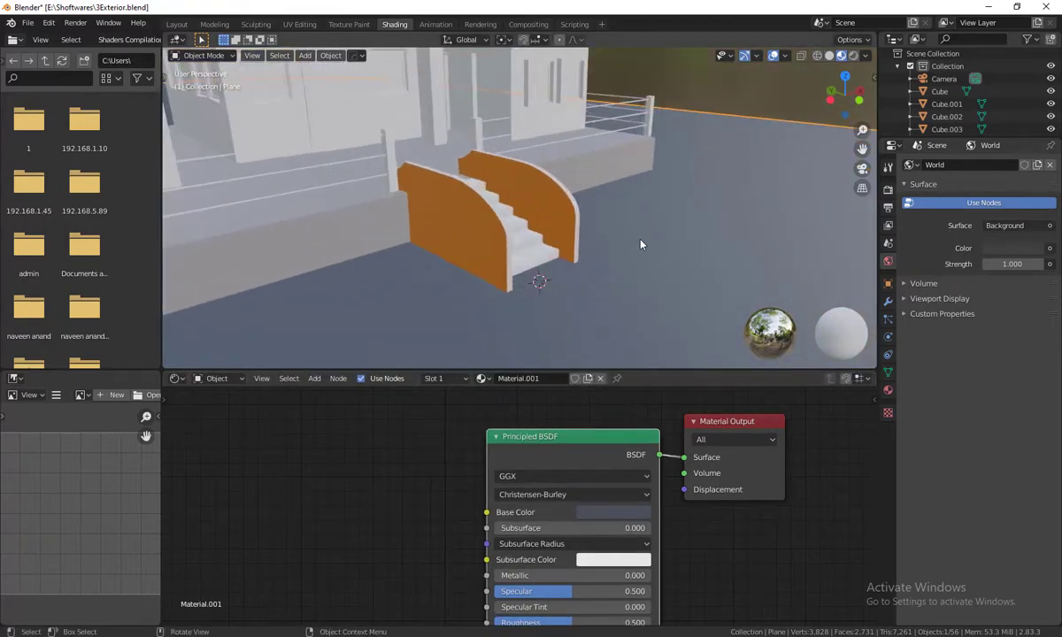
Step: Switch the viewport to Solid shading with a frontal view of the house
left_click(829, 55)
scroll(698, 221, "up", 2)
scroll(706, 258, "up", 1)
scroll(706, 258, "down", 2)
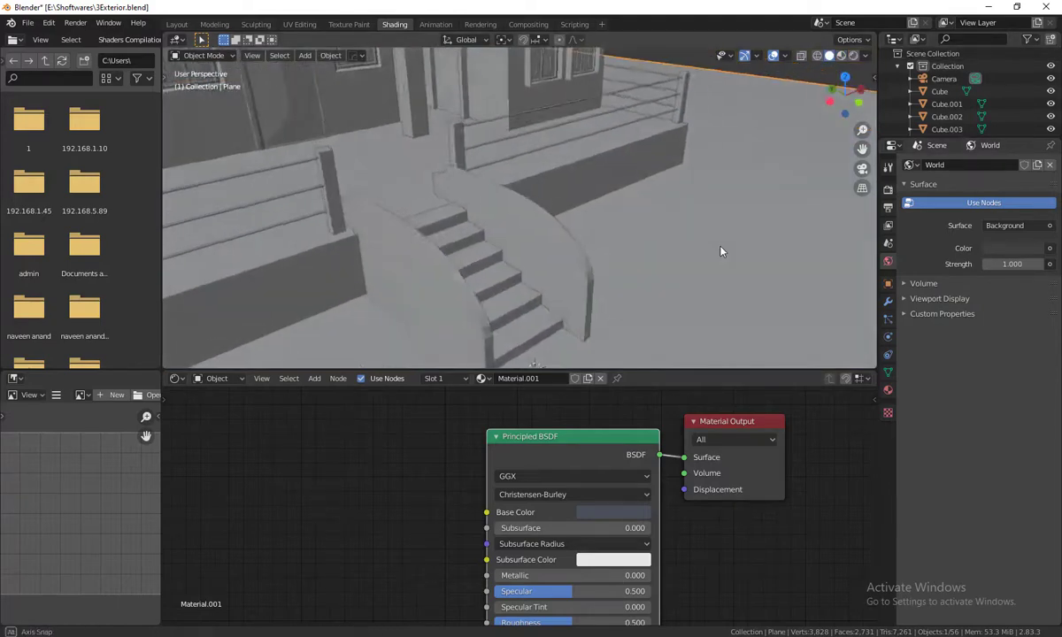
scroll(706, 257, "down", 1)
middle_click_drag(706, 258, 876, 67)
Step: Enable Cavity and Shadow, colour by Texture, set Shadow to 1.000 and Valley to 2.000
left_click(867, 55)
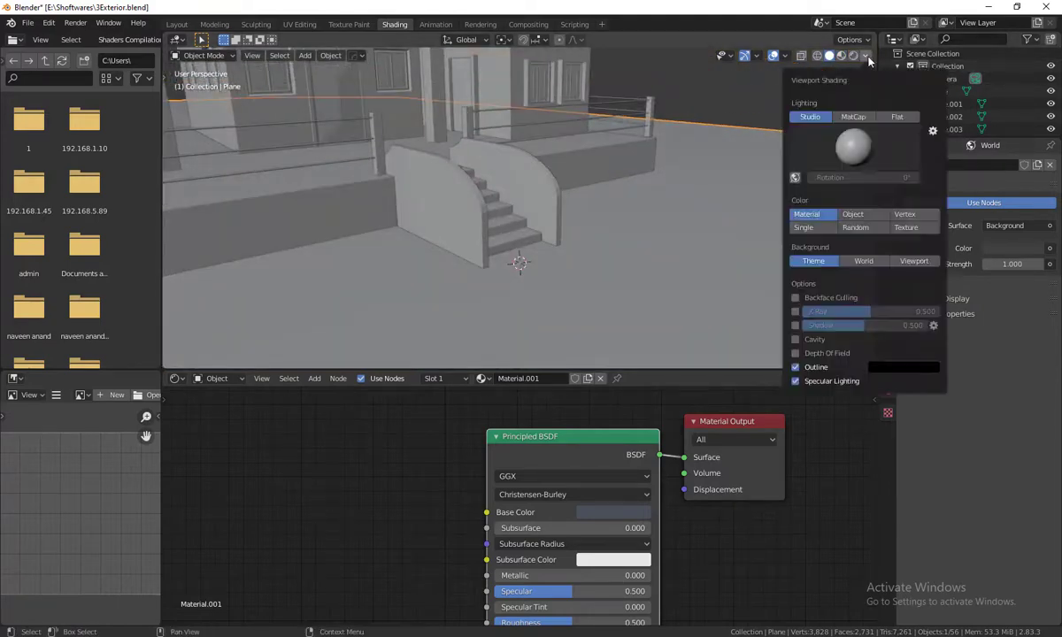
left_click(795, 340)
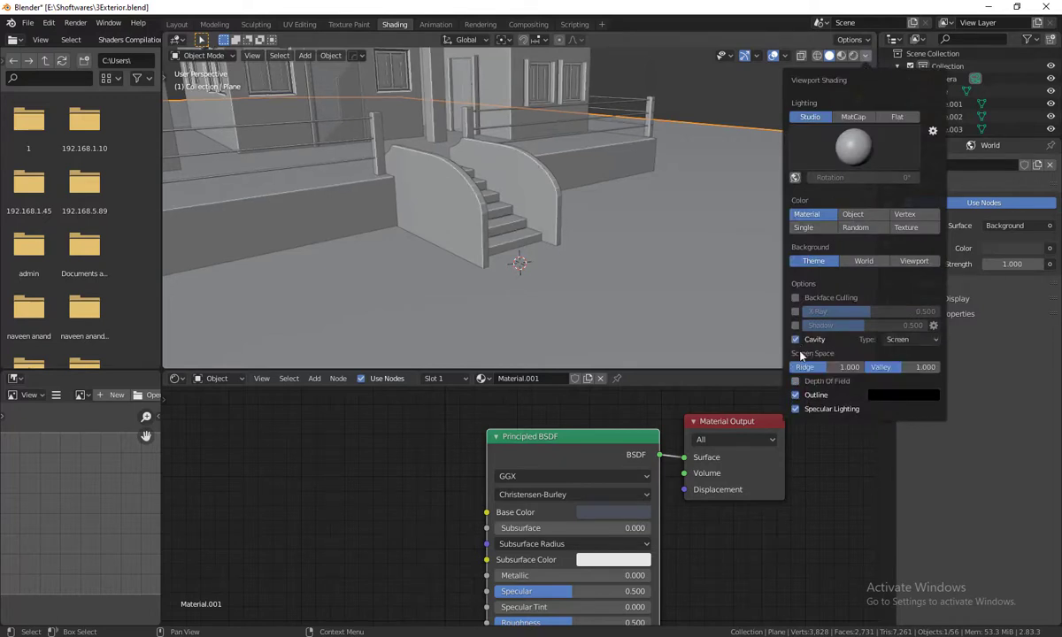
left_click(796, 326)
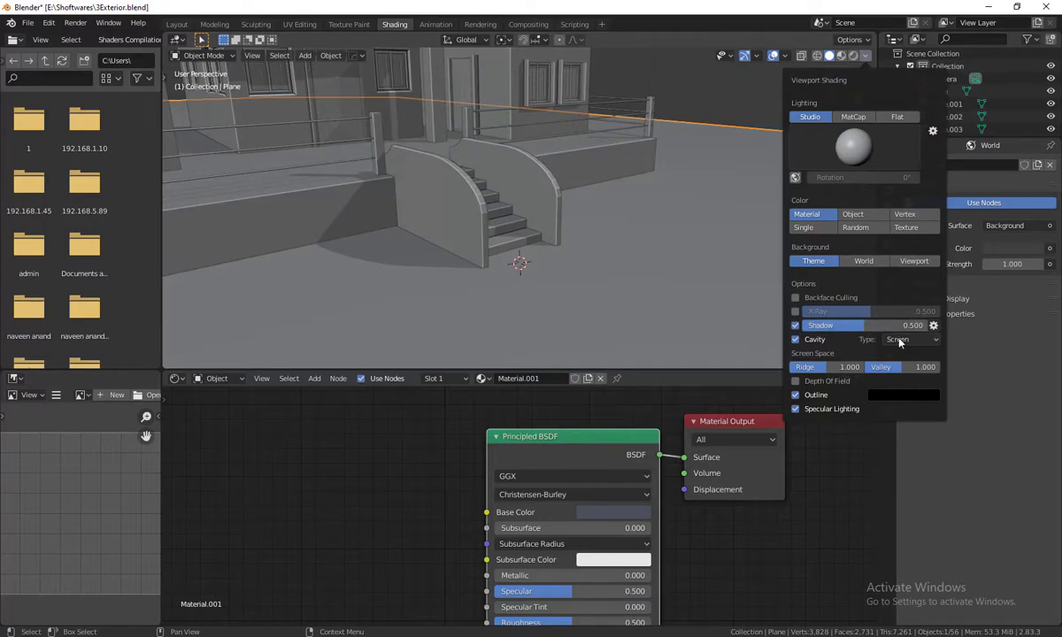
left_click(912, 230)
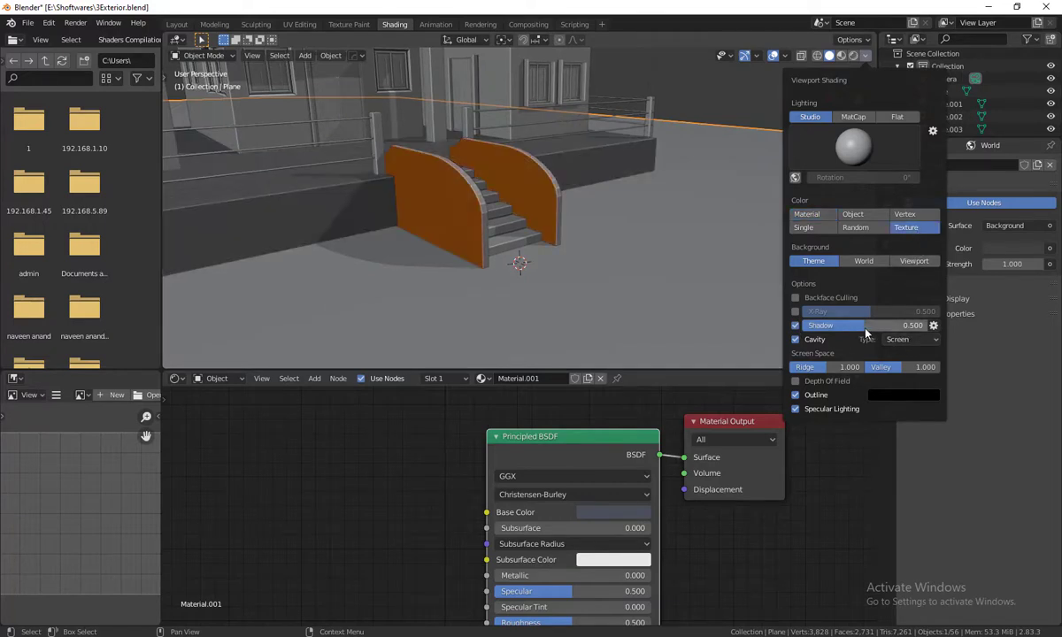
left_click_drag(866, 328, 921, 326)
left_click_drag(904, 373, 938, 372)
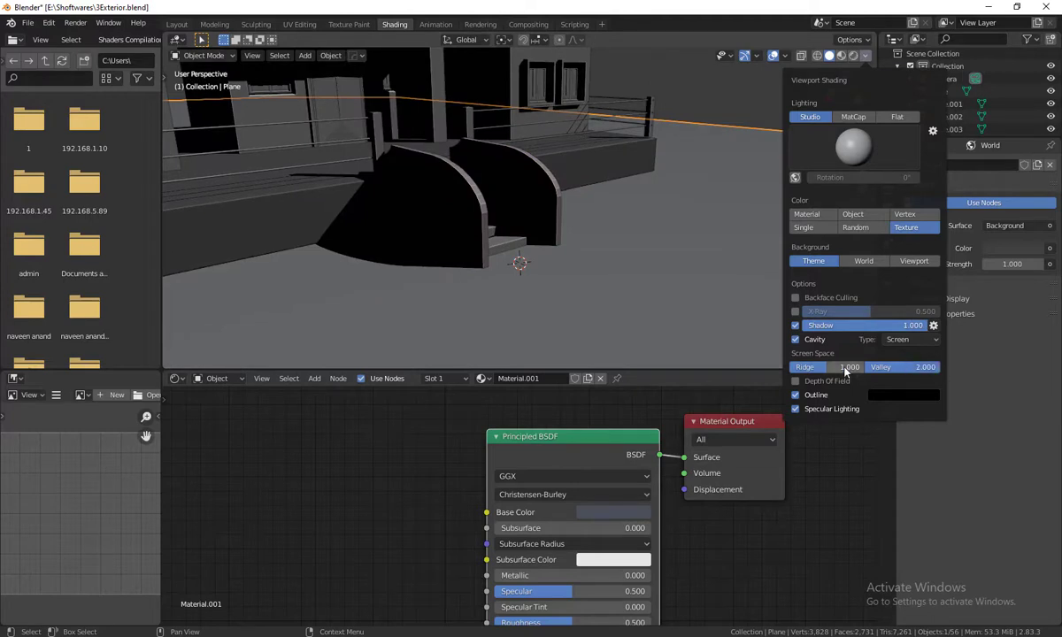
left_click_drag(846, 367, 863, 367)
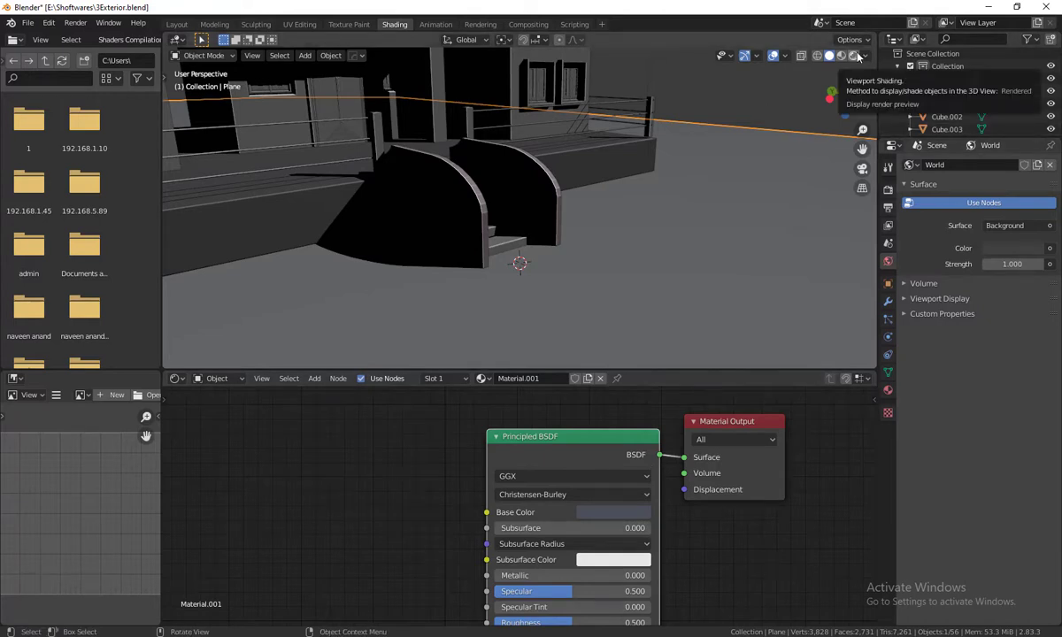
middle_click_drag(570, 310, 556, 315)
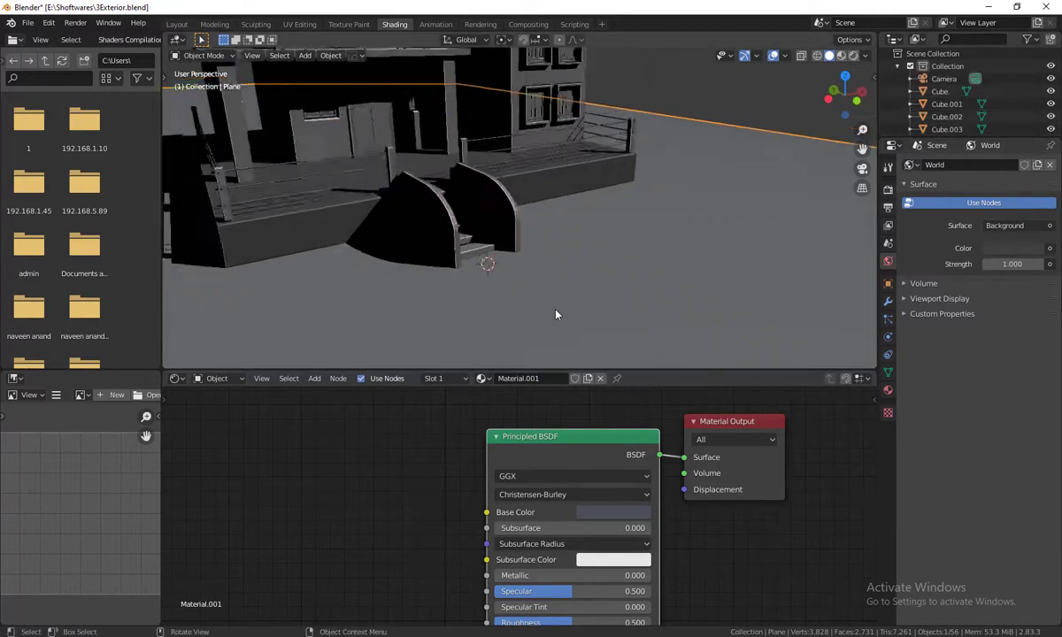
scroll(556, 314, "down", 5)
mouse_move(583, 256)
middle_mouse_down()
mouse_move(550, 289)
mouse_move(561, 269)
middle_mouse_up()
scroll(550, 289, "up", 5)
scroll(585, 323, "down", 4)
scroll(561, 269, "up", 5)
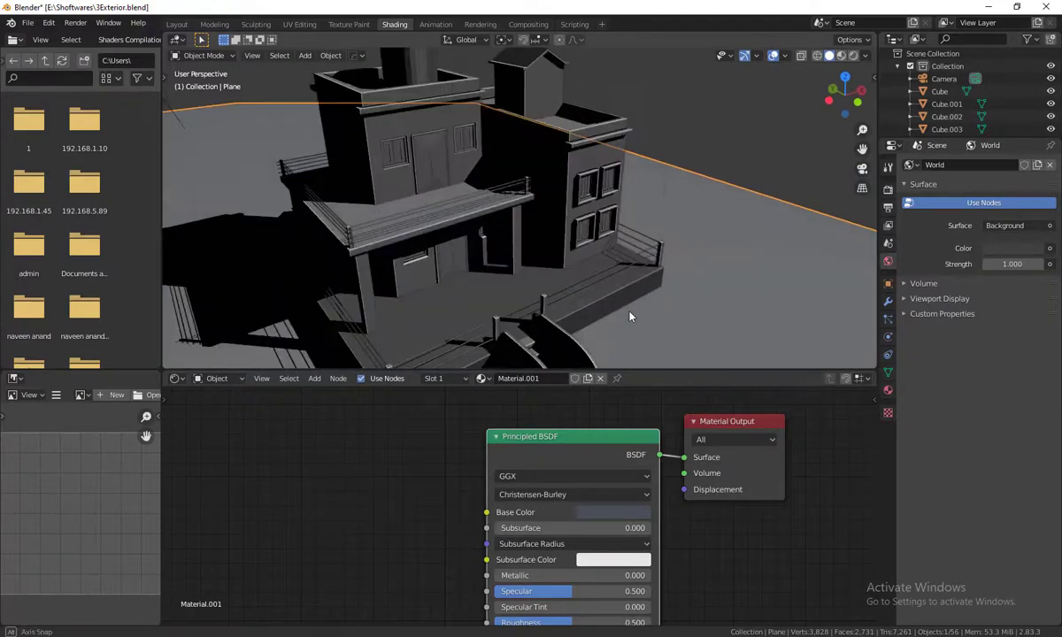
mouse_move(631, 317)
middle_mouse_down()
mouse_move(624, 273)
mouse_move(579, 264)
middle_mouse_up()
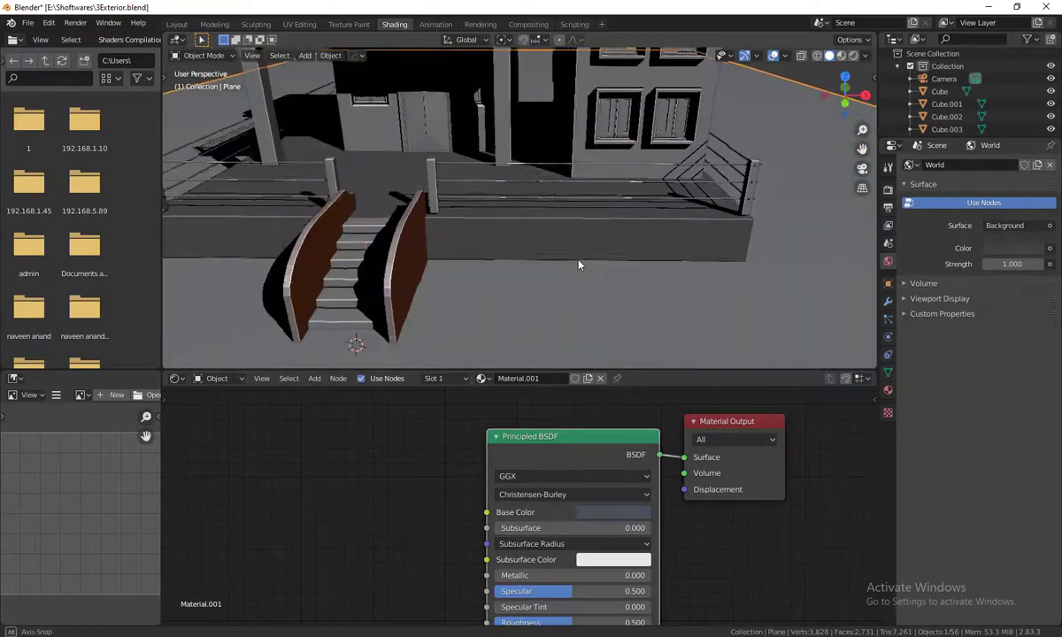
scroll(539, 242, "down", 3)
scroll(544, 238, "down", 2)
scroll(593, 305, "up", 2)
mouse_move(543, 245)
middle_mouse_down()
mouse_move(593, 305)
mouse_move(611, 292)
middle_mouse_up()
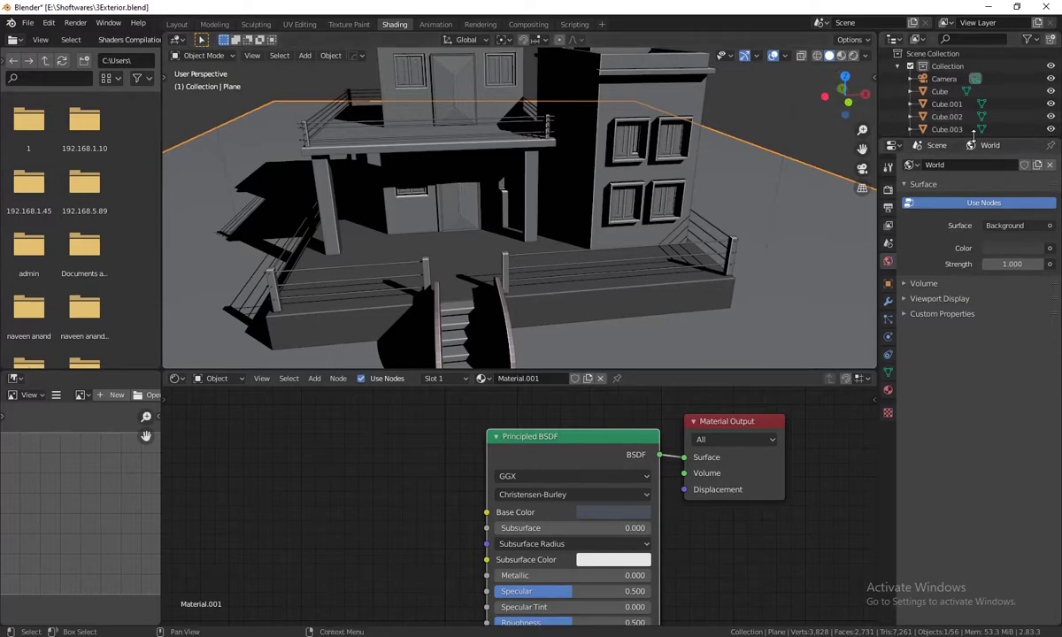
left_click_drag(973, 137, 974, 566)
Step: Toggle the Sun light's visibility off and back on in the Outliner
scroll(974, 354, "down", 10)
left_click(1051, 527)
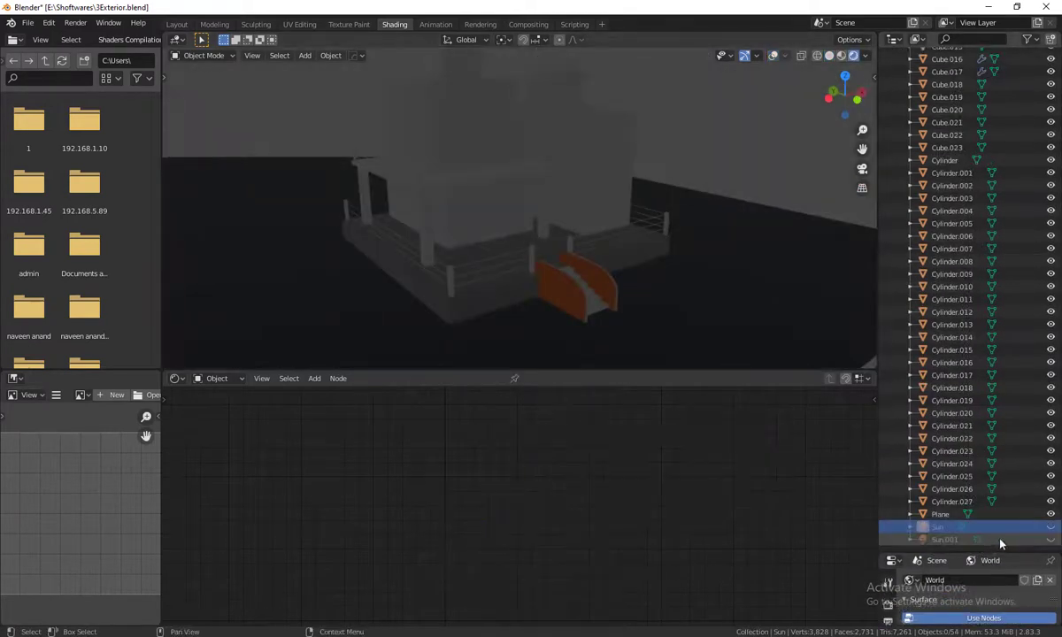
left_click(1051, 527)
Step: Check the materials of Cube and Cube.017, then select railing post Cube.019
mouse_move(531, 265)
middle_mouse_down()
mouse_move(575, 274)
mouse_move(567, 261)
mouse_move(581, 279)
mouse_move(591, 270)
mouse_move(507, 322)
middle_mouse_up()
scroll(575, 277, "up", 4)
scroll(600, 268, "up", 2)
left_click(506, 323)
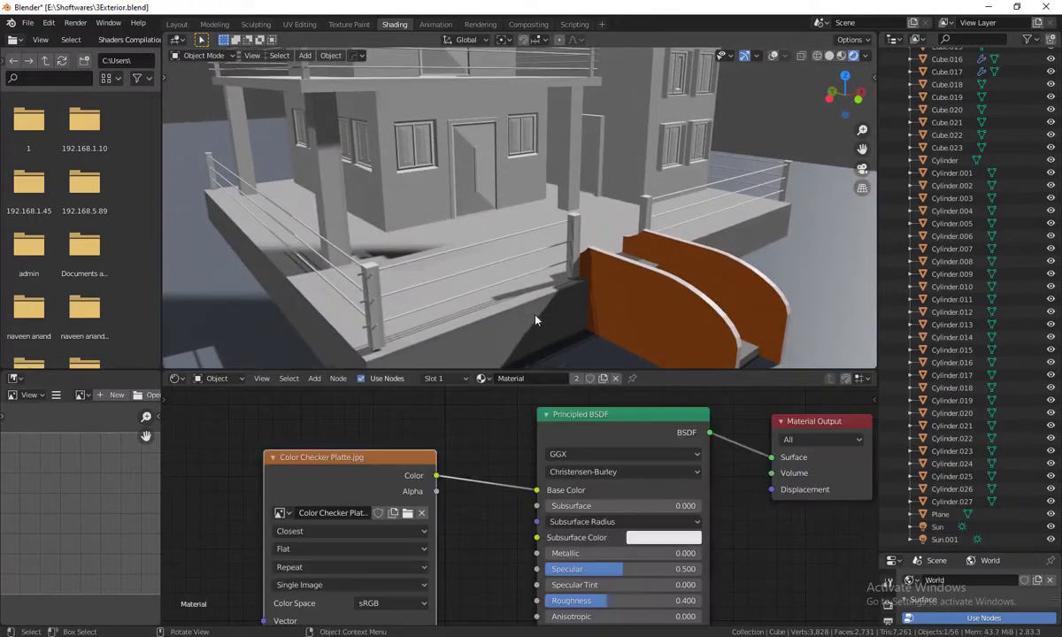
left_click(628, 292)
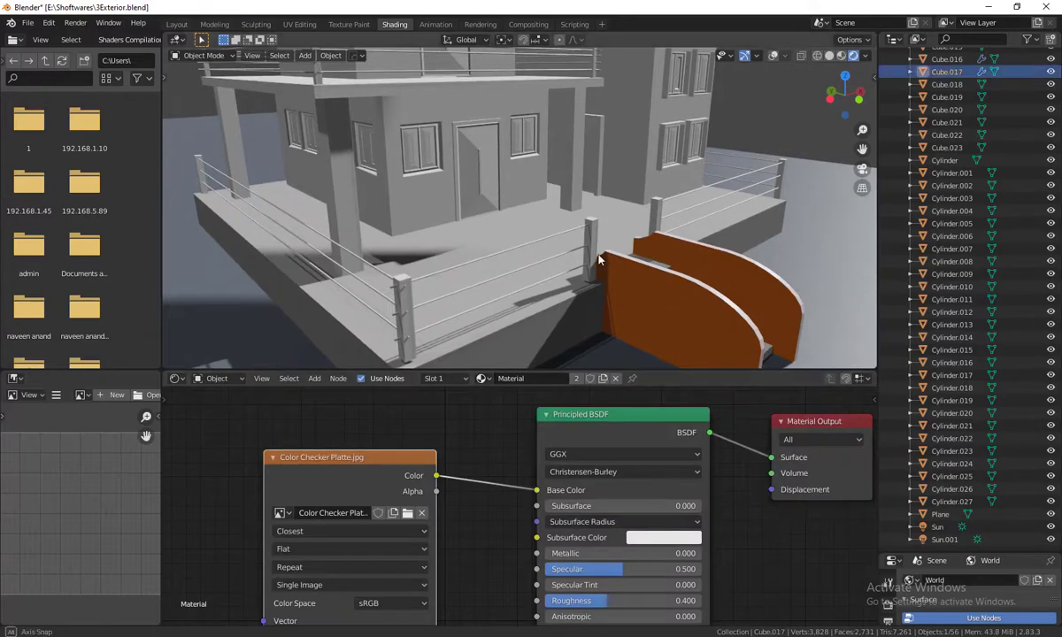
mouse_move(624, 291)
middle_mouse_down()
mouse_move(588, 190)
mouse_move(582, 204)
middle_mouse_up()
left_click(588, 190)
Step: Enter and leave Edit Mode on Cube.019 while viewing the whole house
key("Tab")
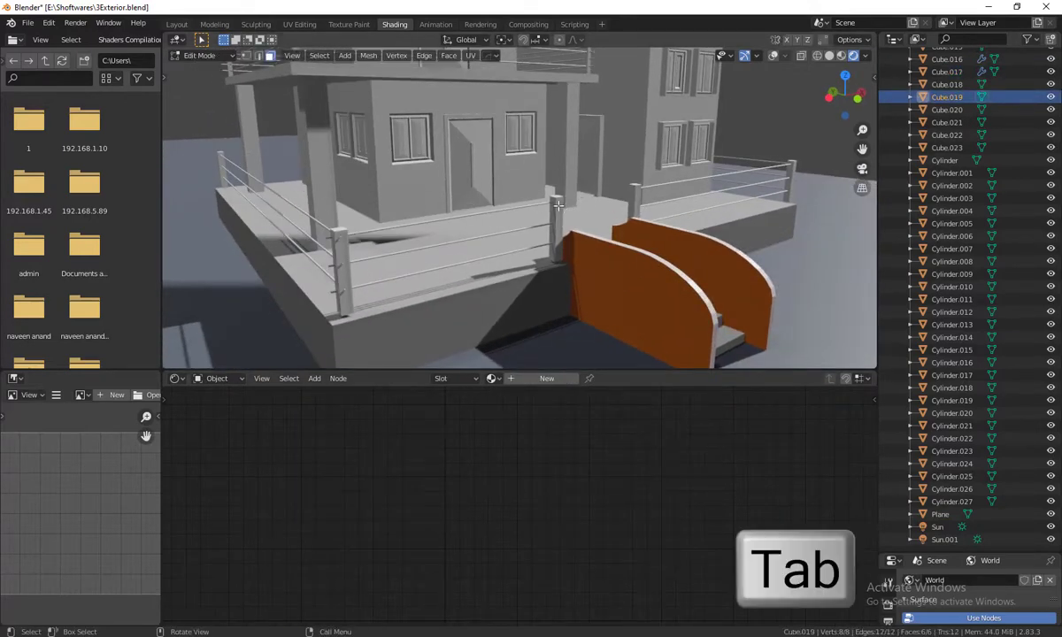
middle_click_drag(557, 203, 529, 241)
scroll(527, 243, "down", 3)
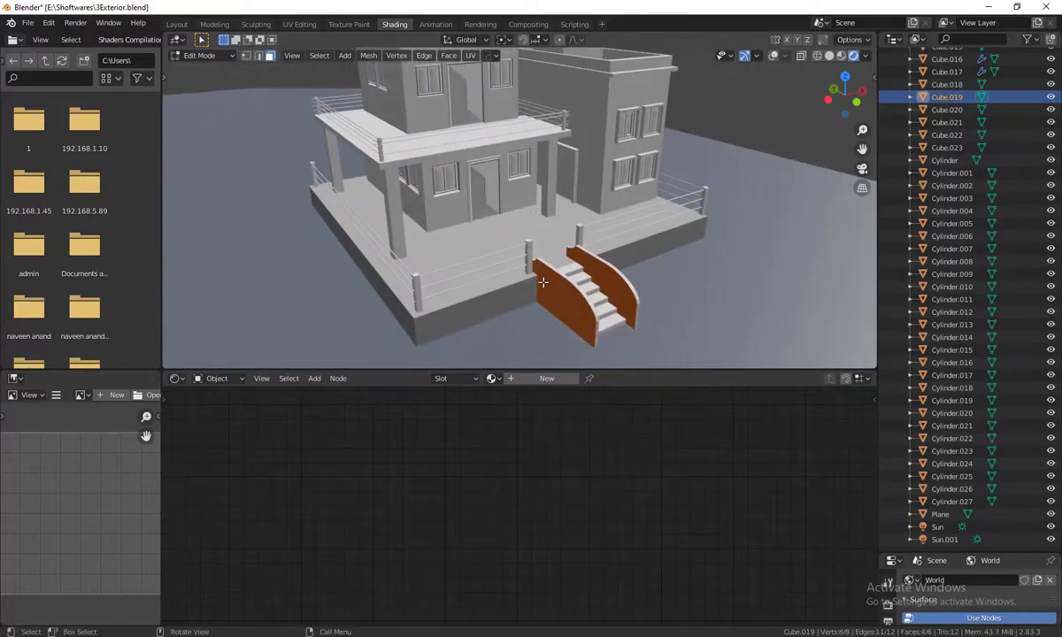
middle_click_drag(531, 265, 528, 258)
scroll(526, 258, "down", 2)
key("Tab")
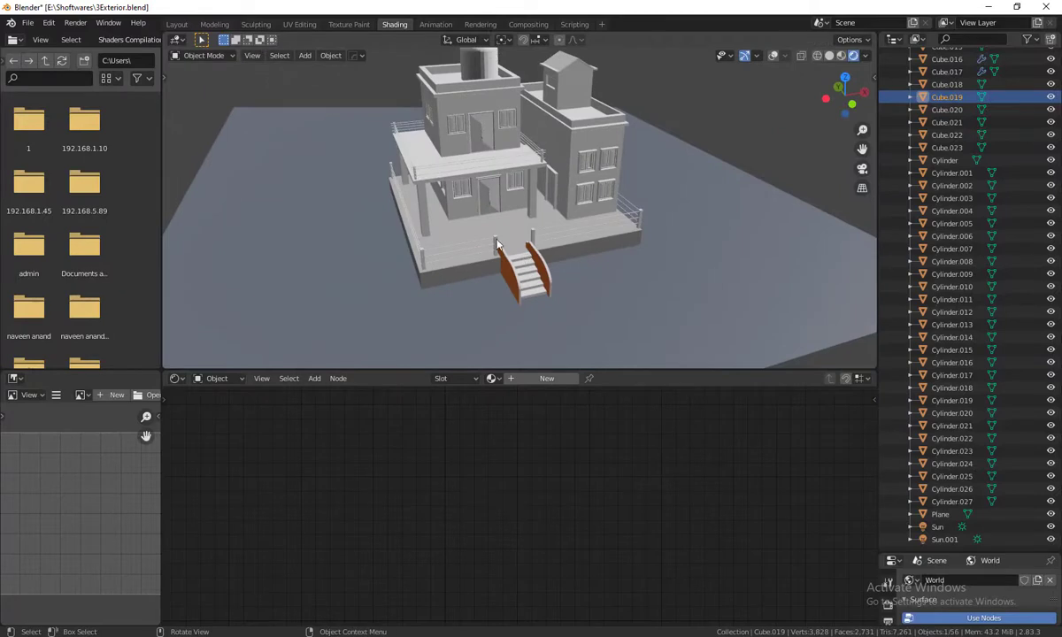
Step: Select the square railing post beside the orange handrail near the front stairs
left_click(493, 244)
scroll(565, 268, "up", 4)
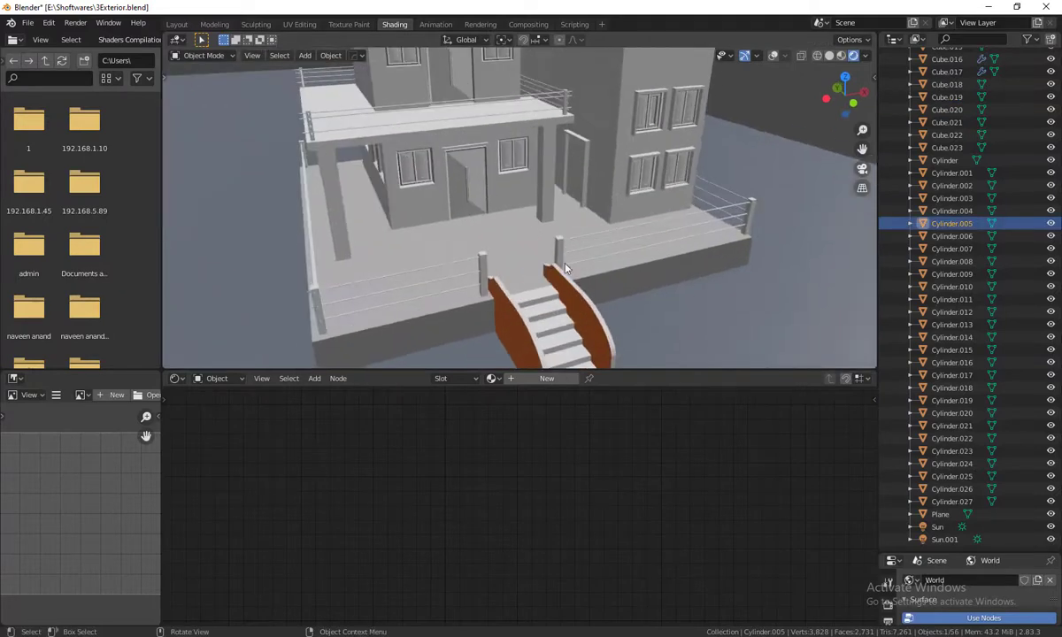
left_click(775, 55)
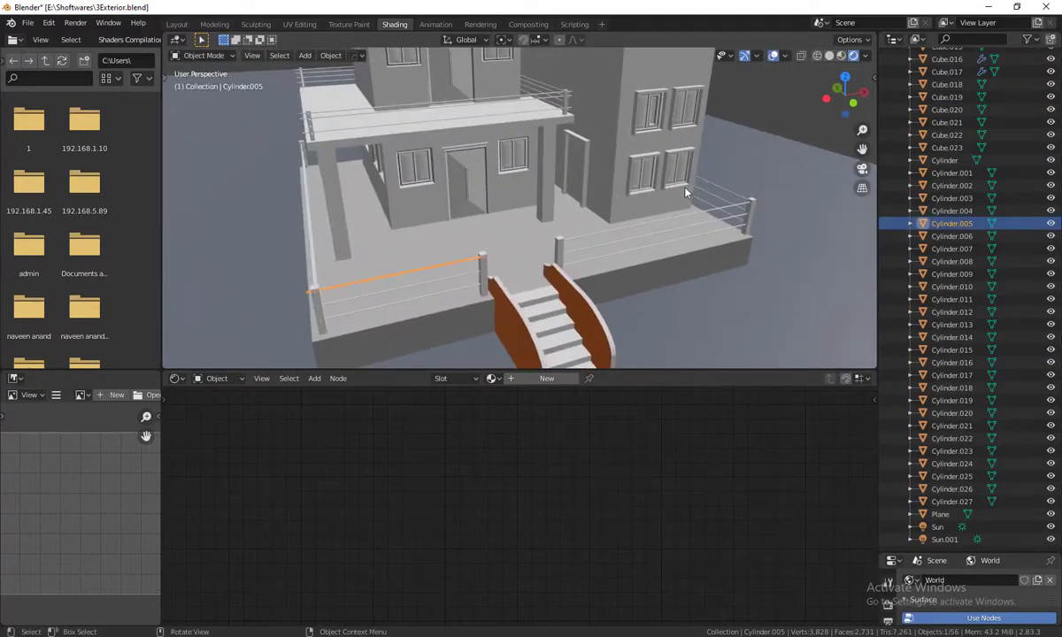
mouse_move(642, 175)
middle_mouse_down()
mouse_move(442, 292)
mouse_move(471, 253)
middle_mouse_up()
scroll(471, 252, "up", 3)
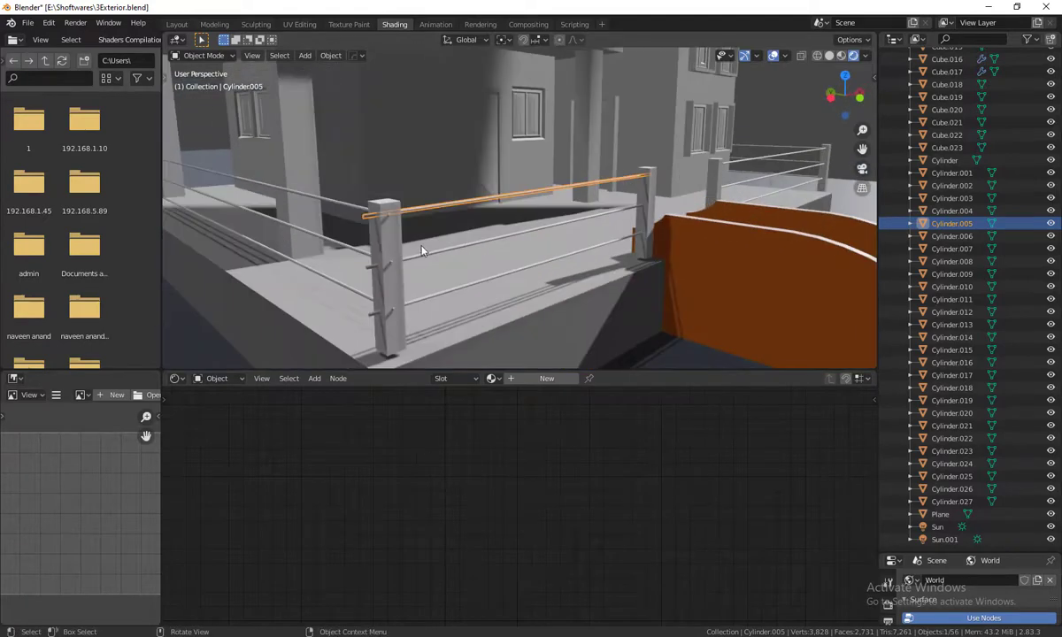
left_click(397, 245)
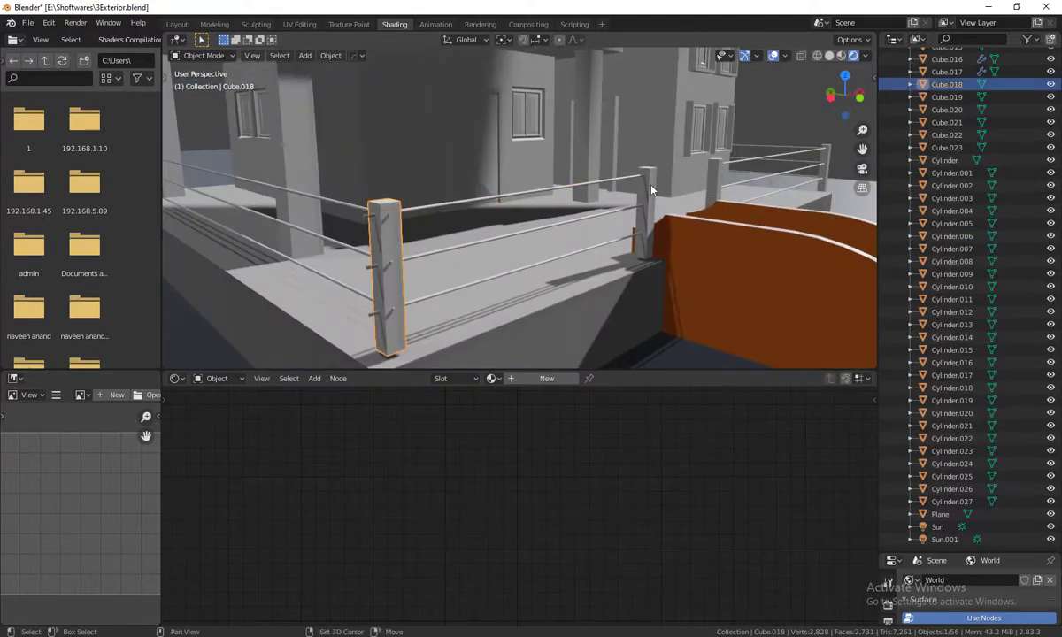
Step: Add five more railing posts, including the front corner and a balcony post, to the selection
left_click(637, 217, "shift")
mouse_move(633, 218)
middle_mouse_down()
mouse_move(637, 239)
mouse_move(556, 254)
middle_mouse_up()
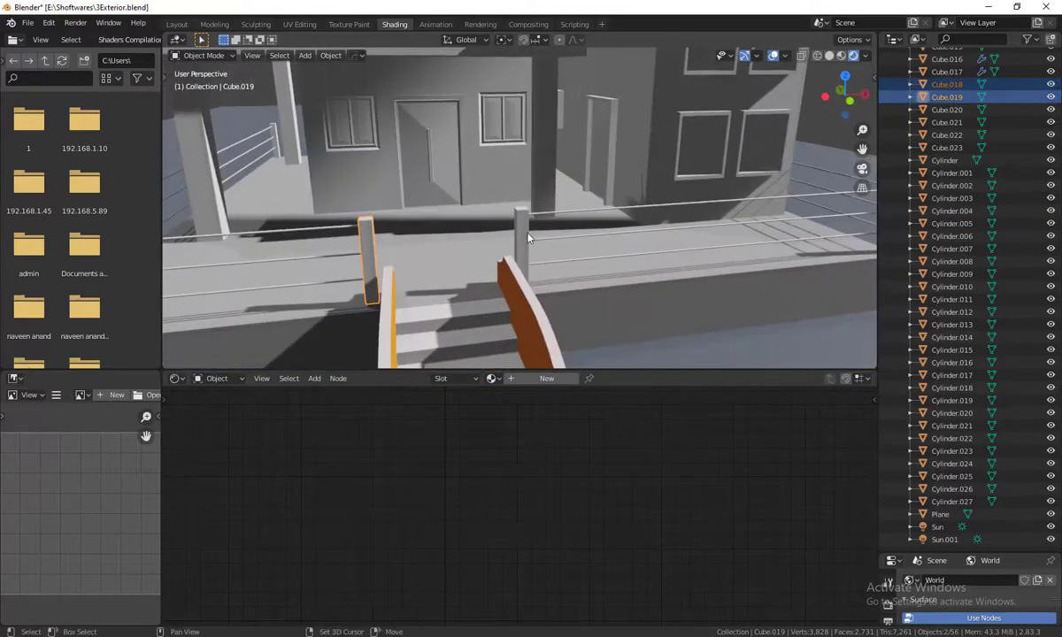
left_click(490, 213, "shift")
middle_click_drag(489, 213, 669, 314)
scroll(626, 289, "up", 5)
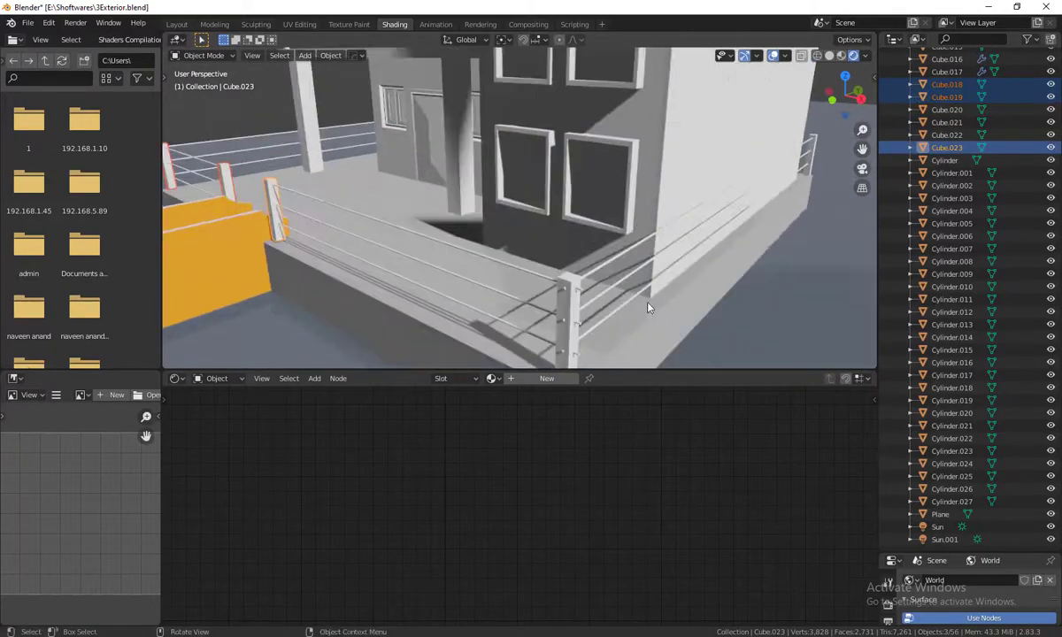
left_click(571, 309, "shift")
mouse_move(571, 310)
middle_mouse_down()
mouse_move(626, 301)
mouse_move(522, 297)
mouse_move(503, 279)
mouse_move(542, 283)
mouse_move(540, 307)
mouse_move(652, 277)
middle_mouse_up()
left_click(542, 283, "shift")
scroll(660, 277, "down", 4)
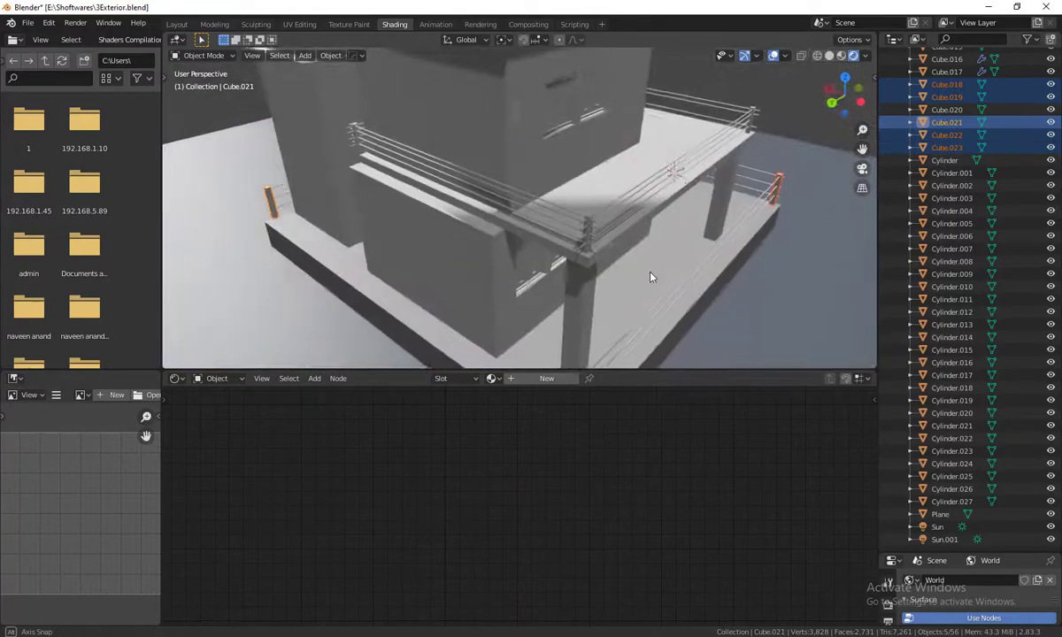
scroll(647, 275, "up", 5)
left_click(684, 262, "shift")
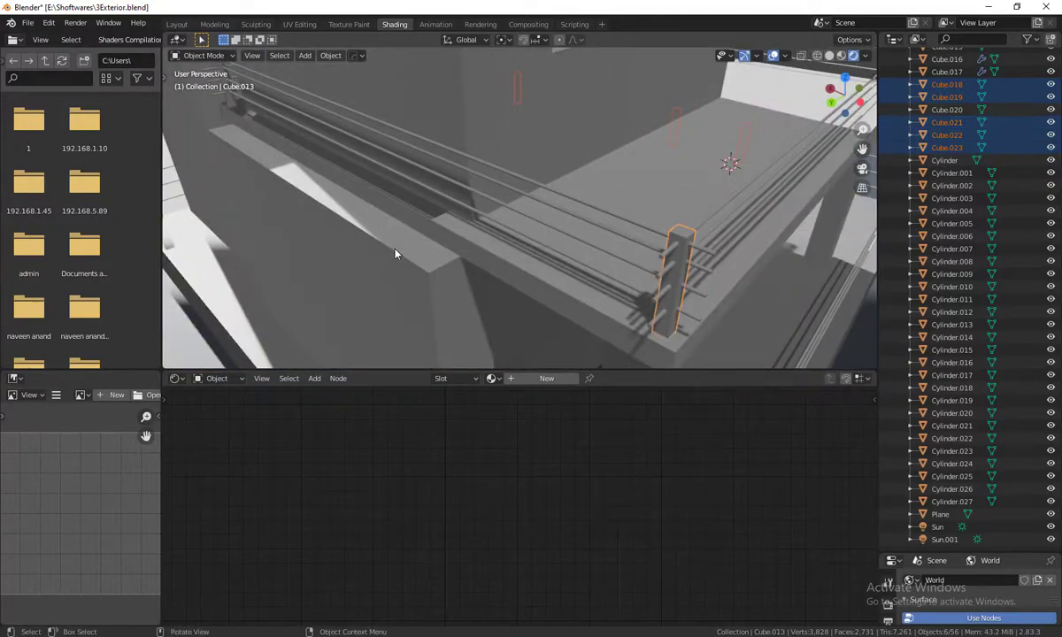
Step: Extend the selection with a rail-end post and two more balcony posts
mouse_move(396, 253)
middle_mouse_down()
mouse_move(467, 268)
mouse_move(494, 248)
middle_mouse_up()
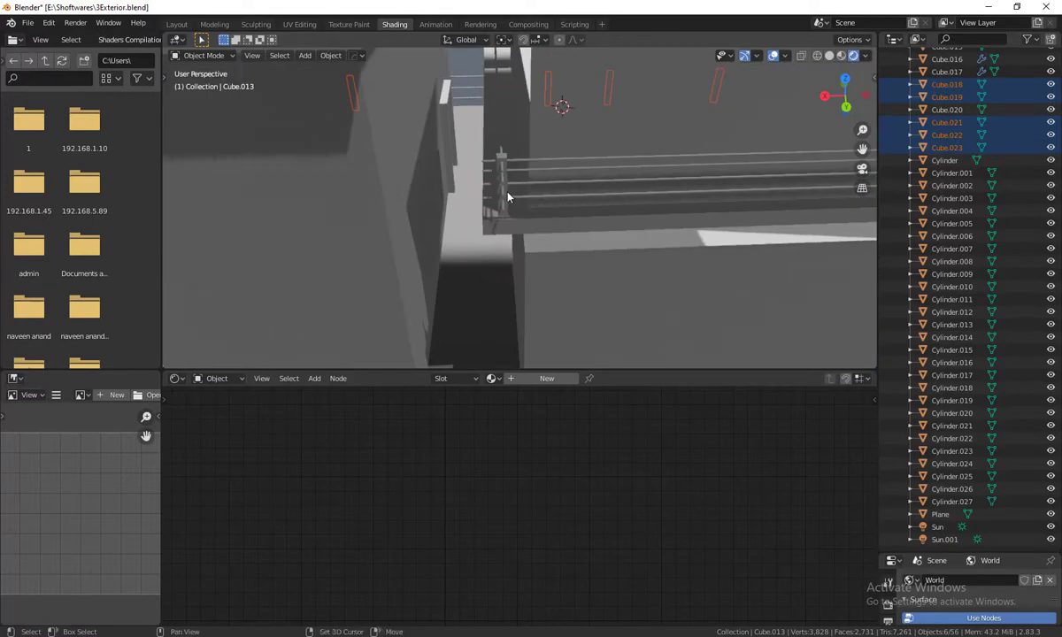
left_click(505, 196, "shift")
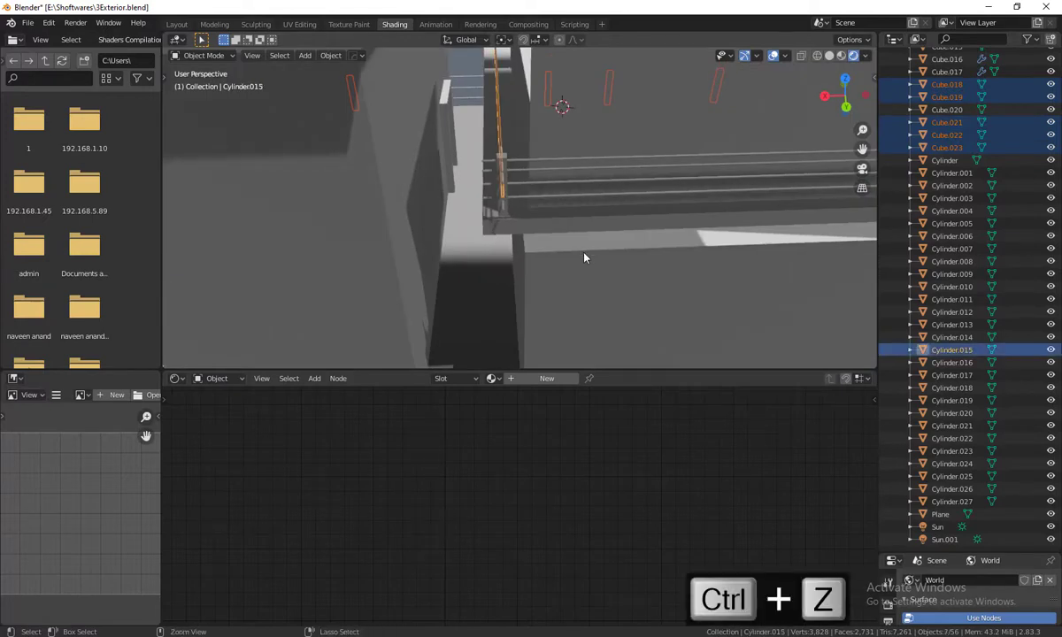
key("ctrl+z")
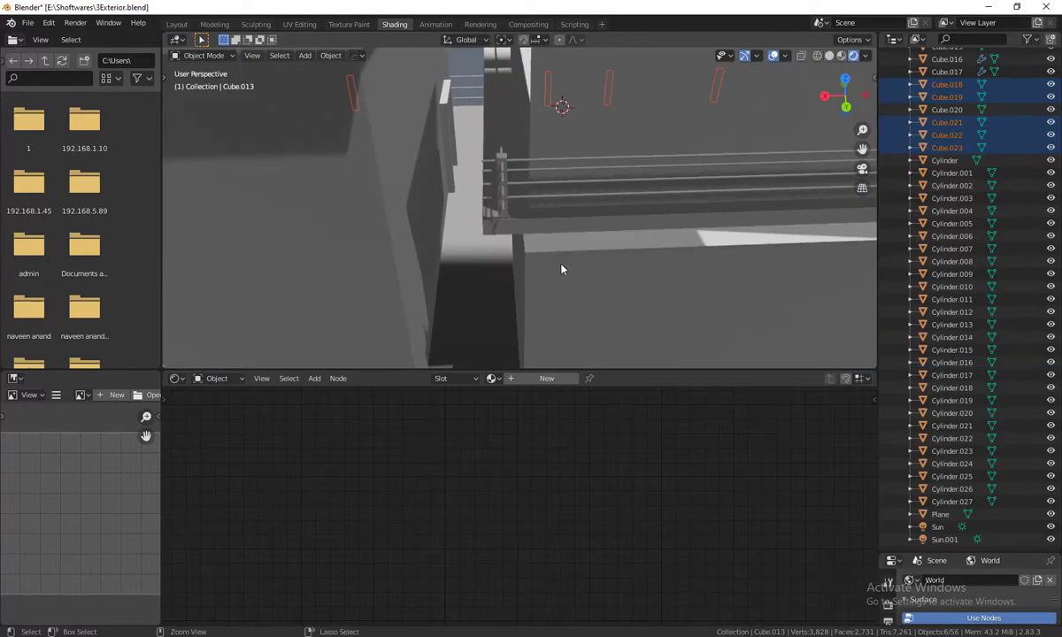
key("ctrl+shift+z")
mouse_move(580, 284)
middle_mouse_down()
mouse_move(624, 294)
mouse_move(673, 239)
mouse_move(679, 301)
mouse_move(597, 286)
middle_mouse_up()
left_click(695, 250, "shift")
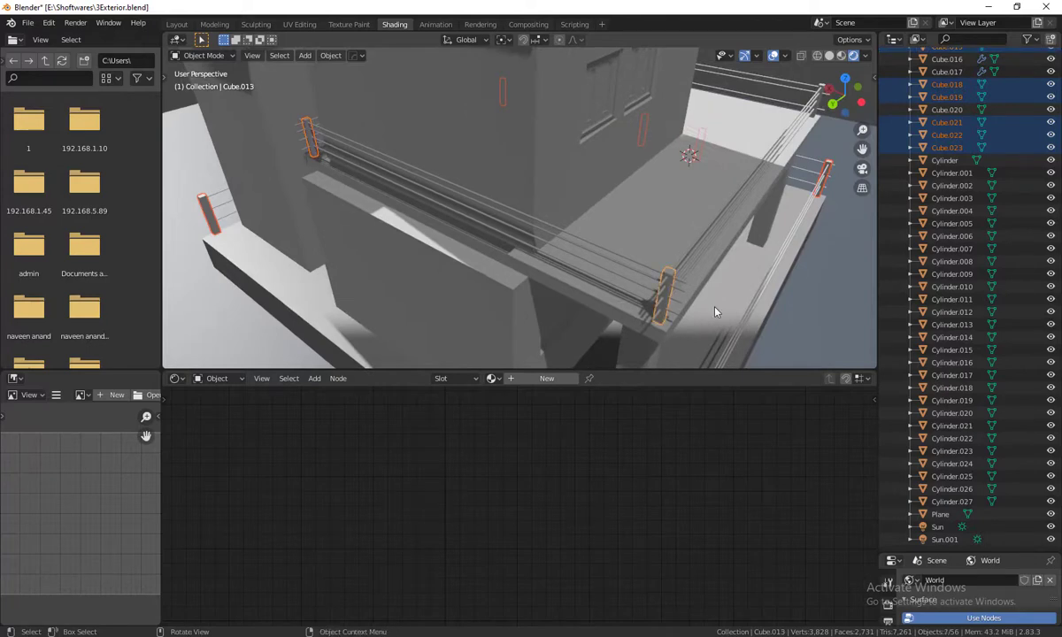
middle_click_drag(668, 278, 445, 238)
left_click(378, 183, "shift")
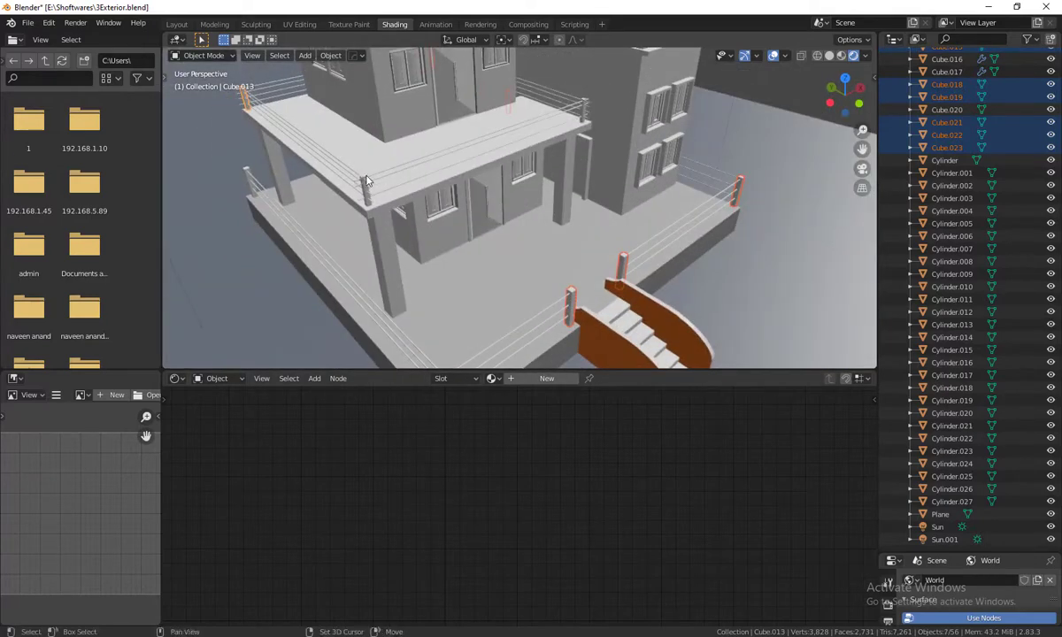
left_click(365, 181, "shift")
Step: Add the second balcony post and the stair-side porch post to the selection
middle_click_drag(596, 138, 569, 209)
scroll(581, 211, "up", 3)
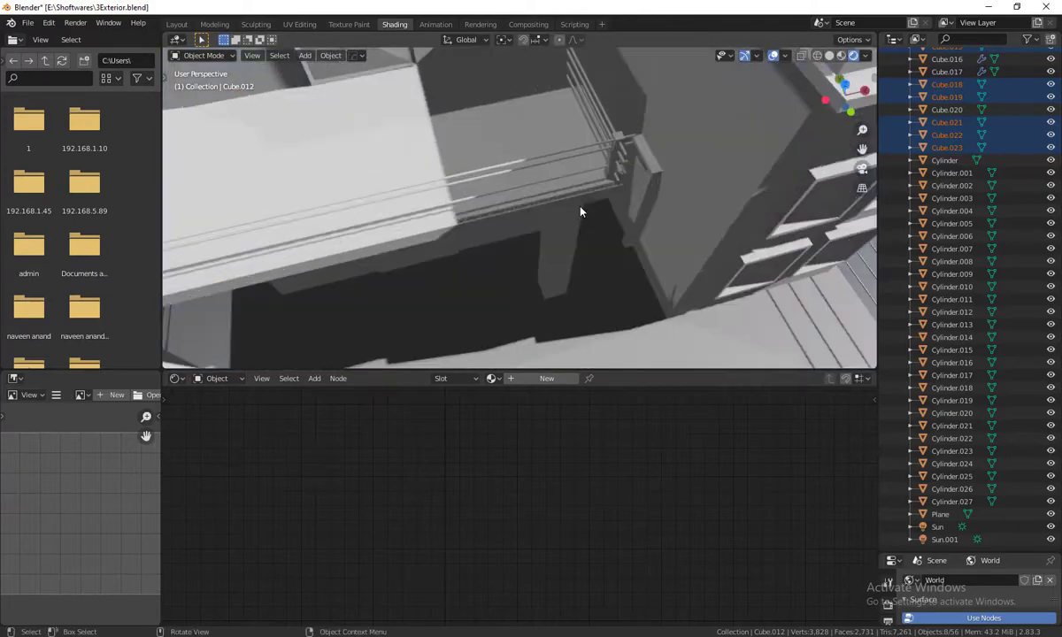
left_click(620, 146, "shift")
scroll(652, 220, "down", 5)
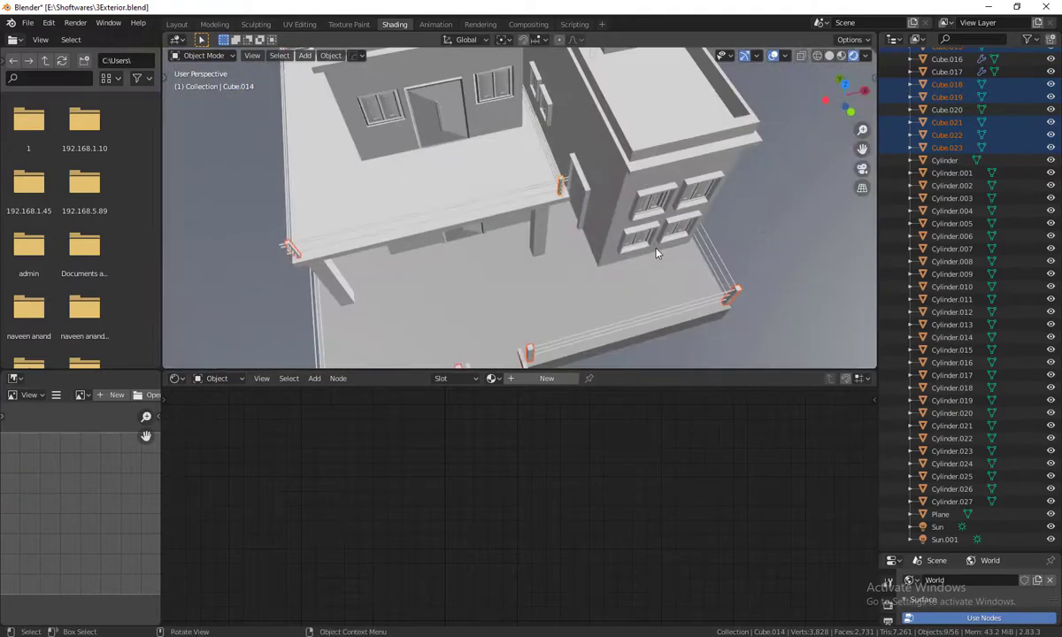
mouse_move(652, 221)
middle_mouse_down()
mouse_move(620, 265)
mouse_move(680, 231)
middle_mouse_up()
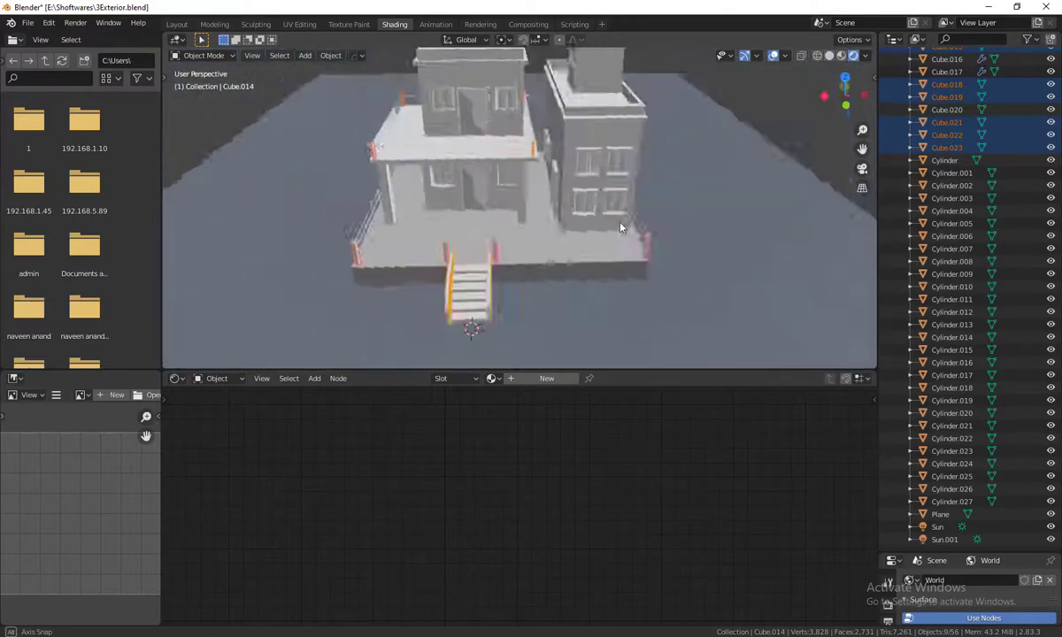
scroll(631, 210, "up", 1)
scroll(624, 200, "up", 1)
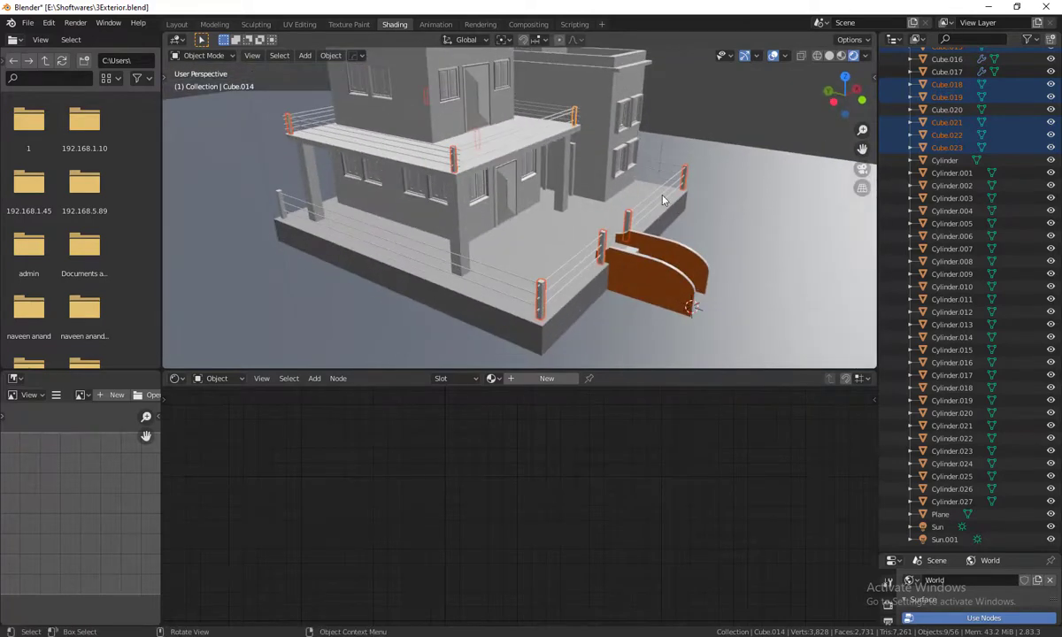
left_click(278, 200, "shift")
Step: Create a new blank material, Material.002, for the selected railing posts
middle_click_drag(304, 210, 691, 252)
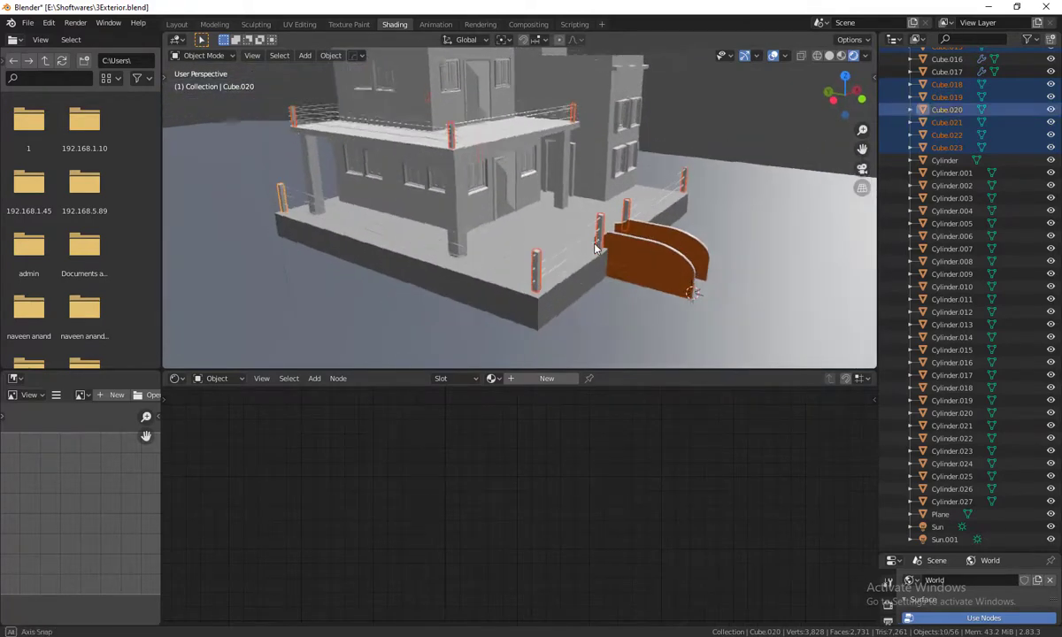
mouse_move(763, 243)
middle_mouse_down()
mouse_move(702, 272)
mouse_move(718, 287)
middle_mouse_up()
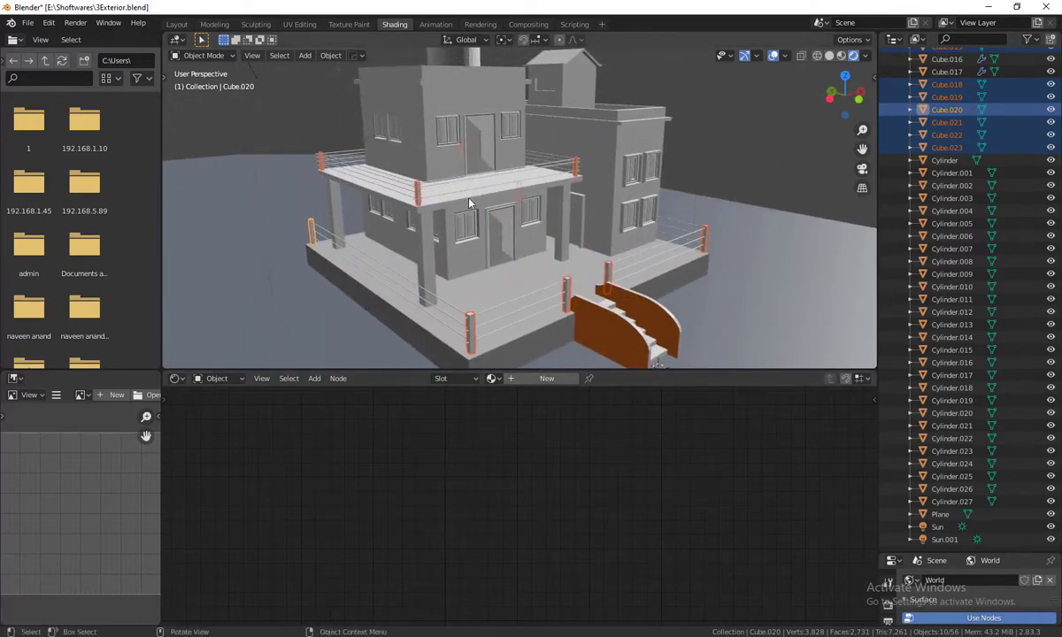
left_click(543, 378)
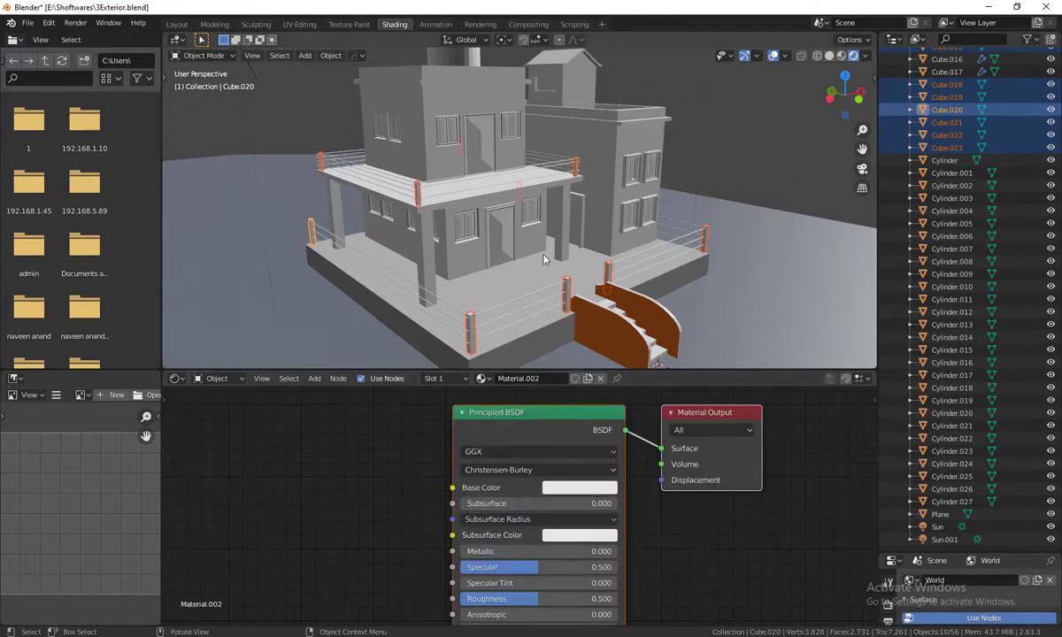
Step: Replace Material.002 on the posts with the existing 'Material' using Color Checker Platte.jpg
left_click_drag(517, 412, 530, 413)
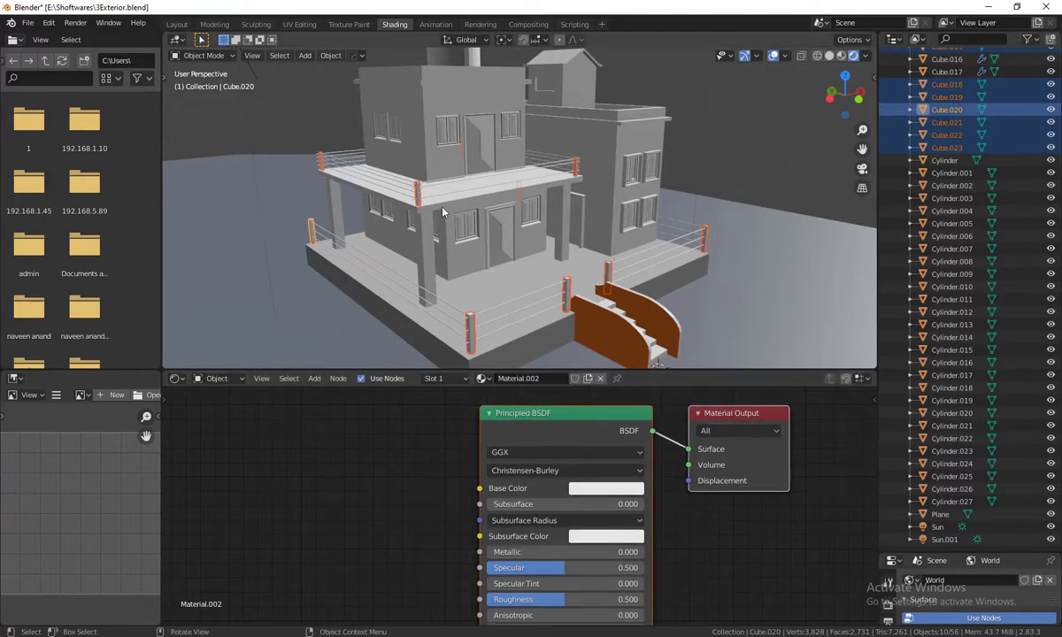
key("Tab")
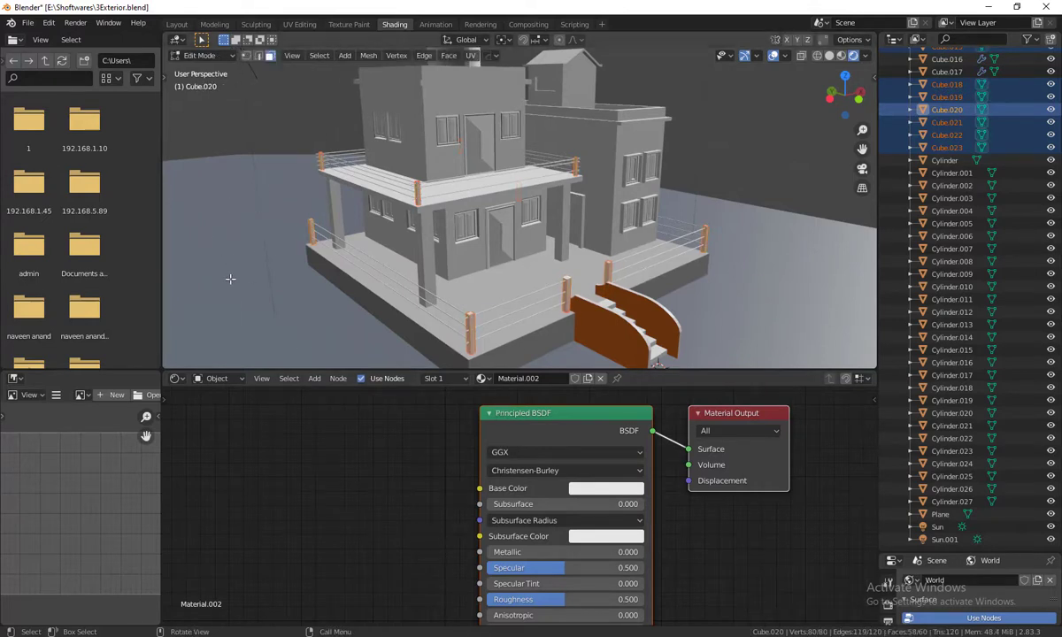
middle_click_drag(554, 420, 544, 424)
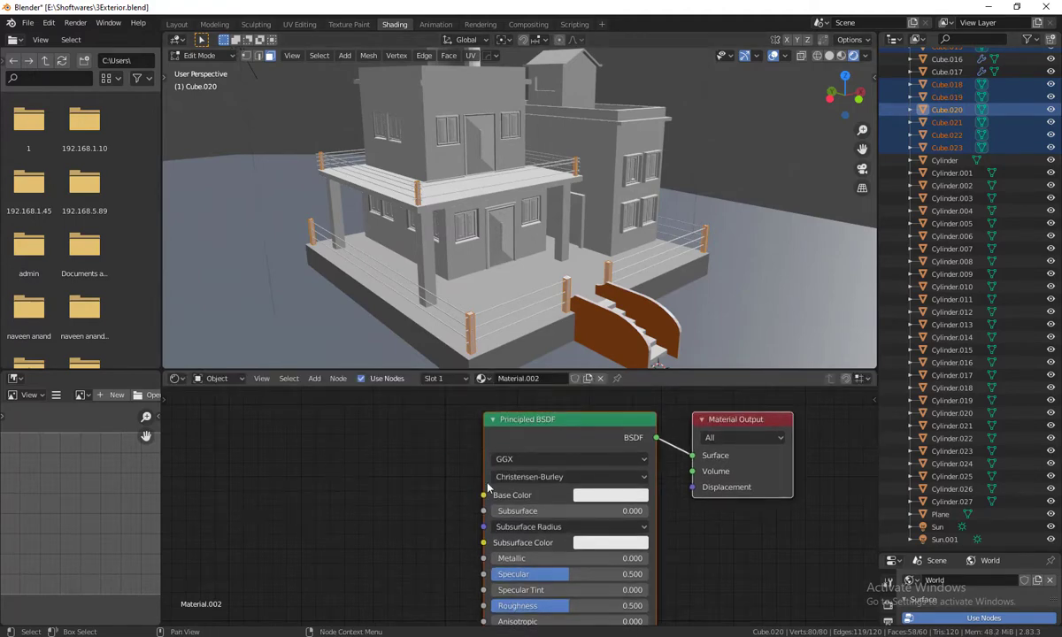
left_click(488, 381)
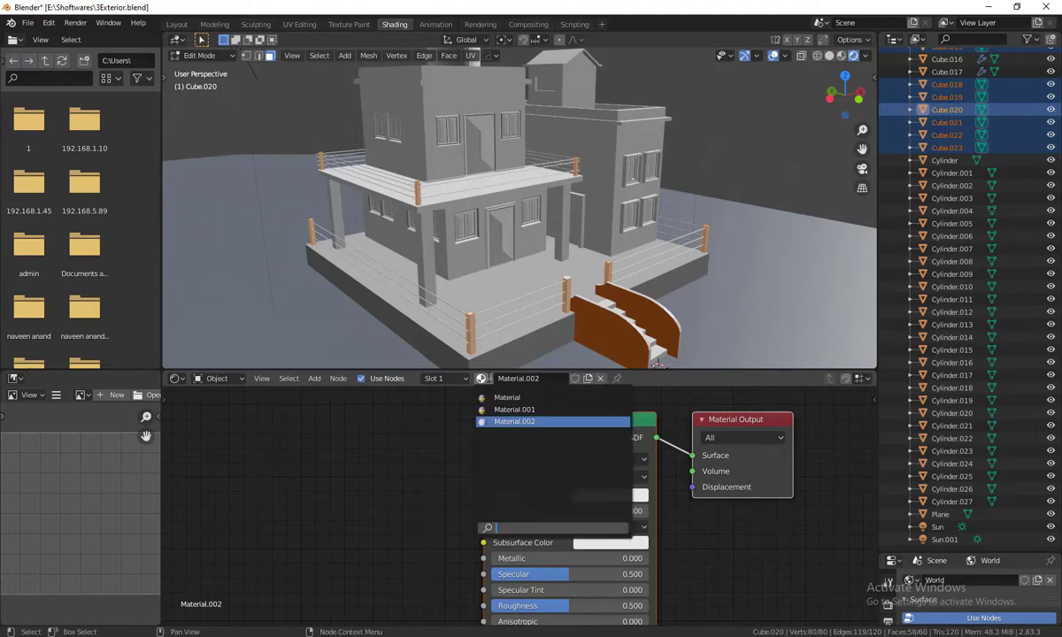
left_click(506, 398)
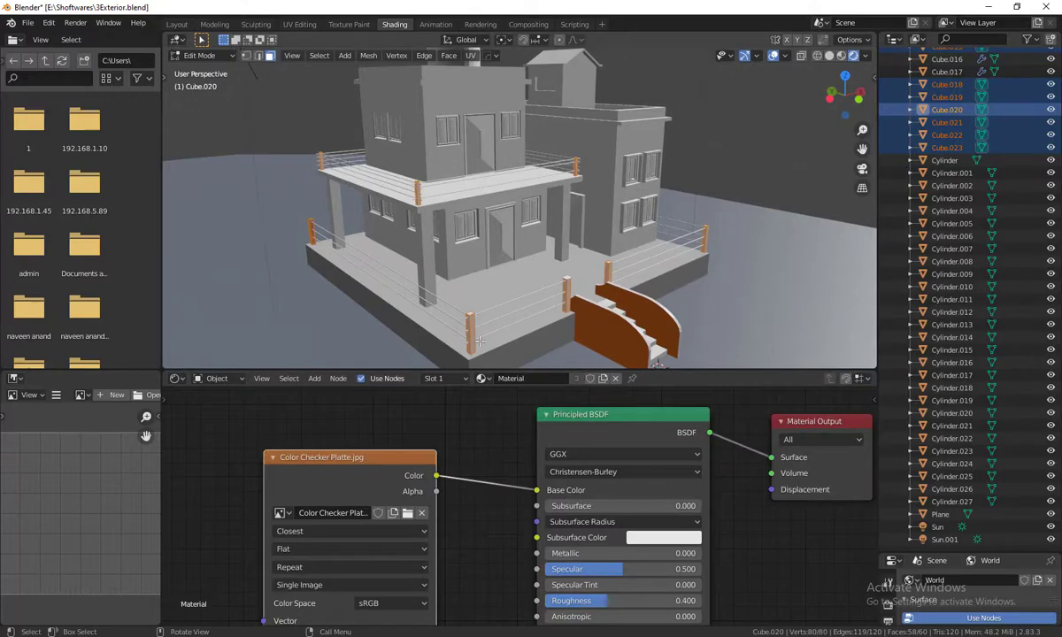
left_click_drag(363, 456, 399, 441)
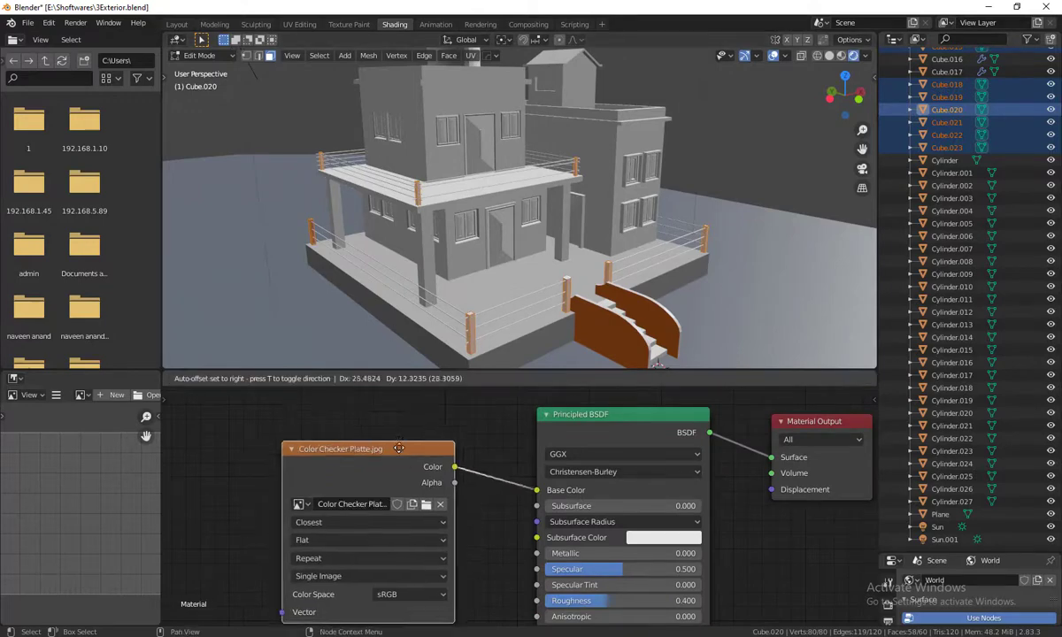
Step: In UV Editing, collapse the railing posts' UVs to a point and drop them on a palette swatch
left_click(299, 24)
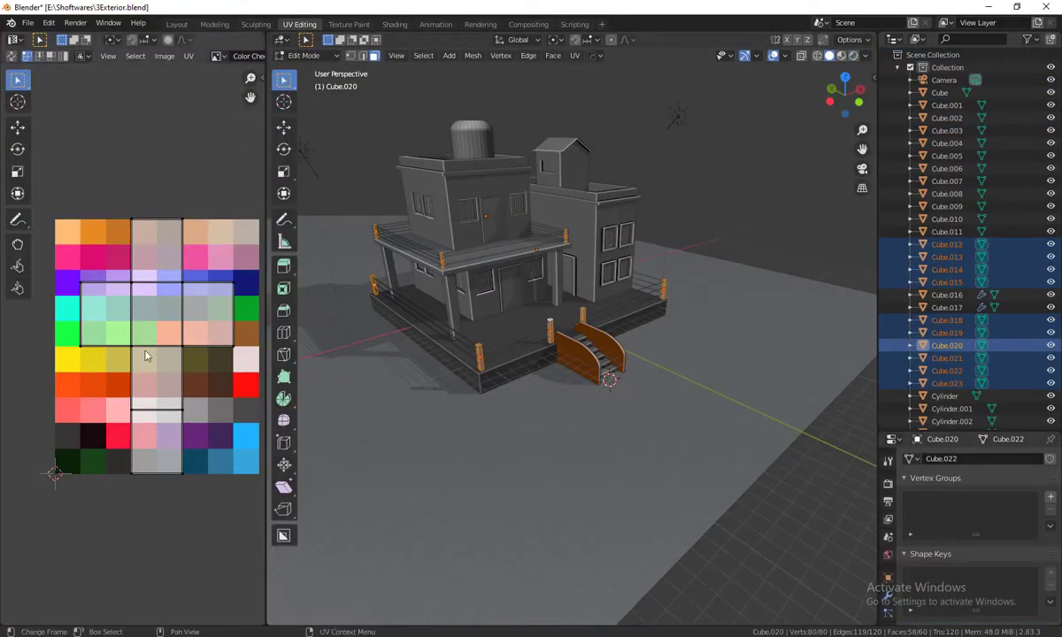
scroll(168, 354, "down", 2)
scroll(176, 361, "down", 1)
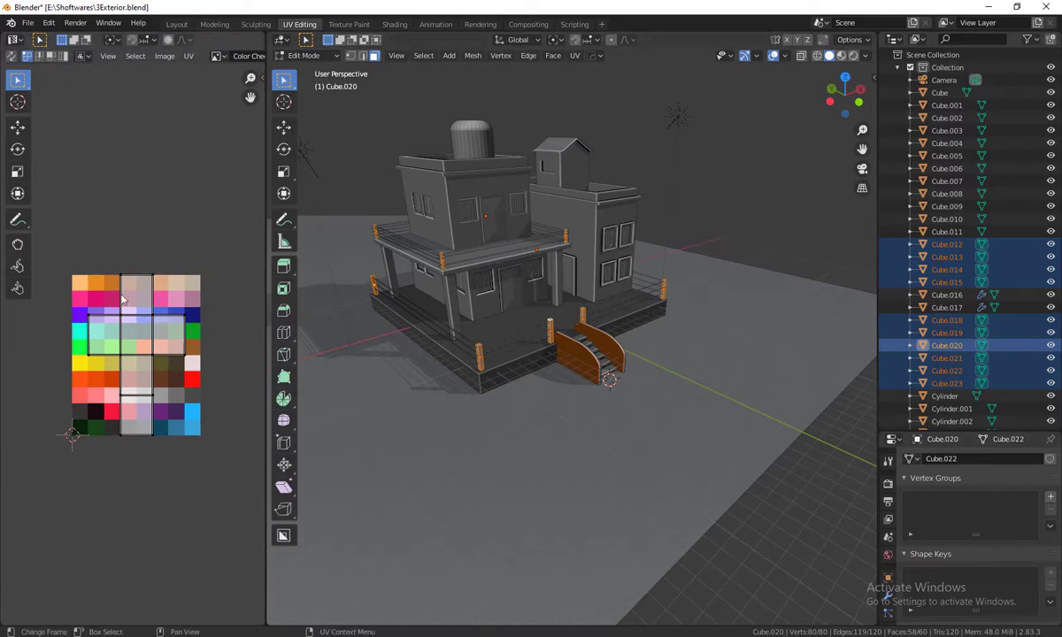
key("a")
key("a")
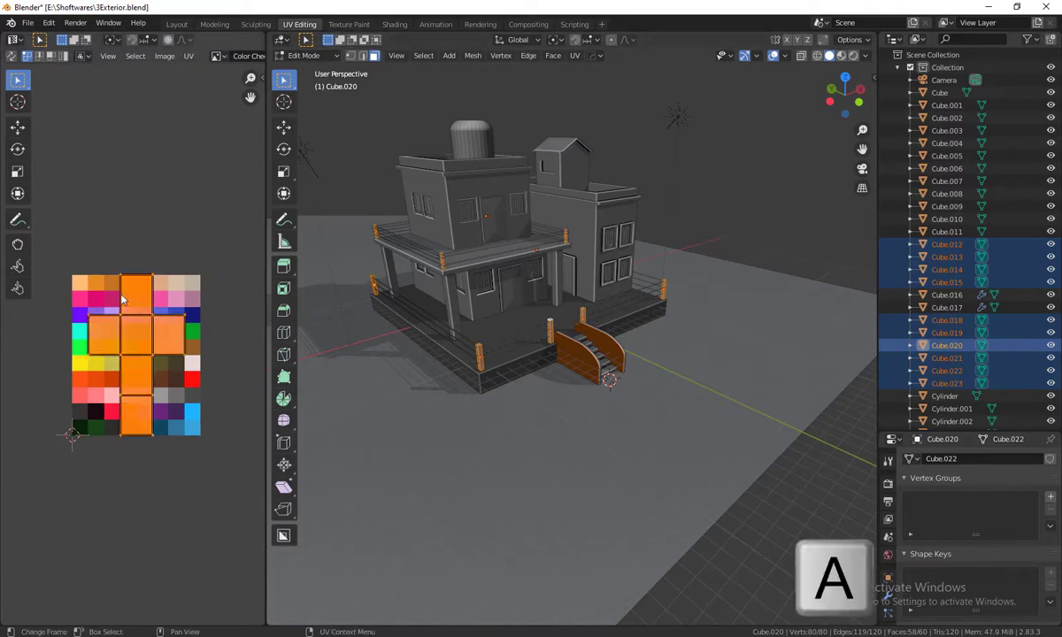
key("s")
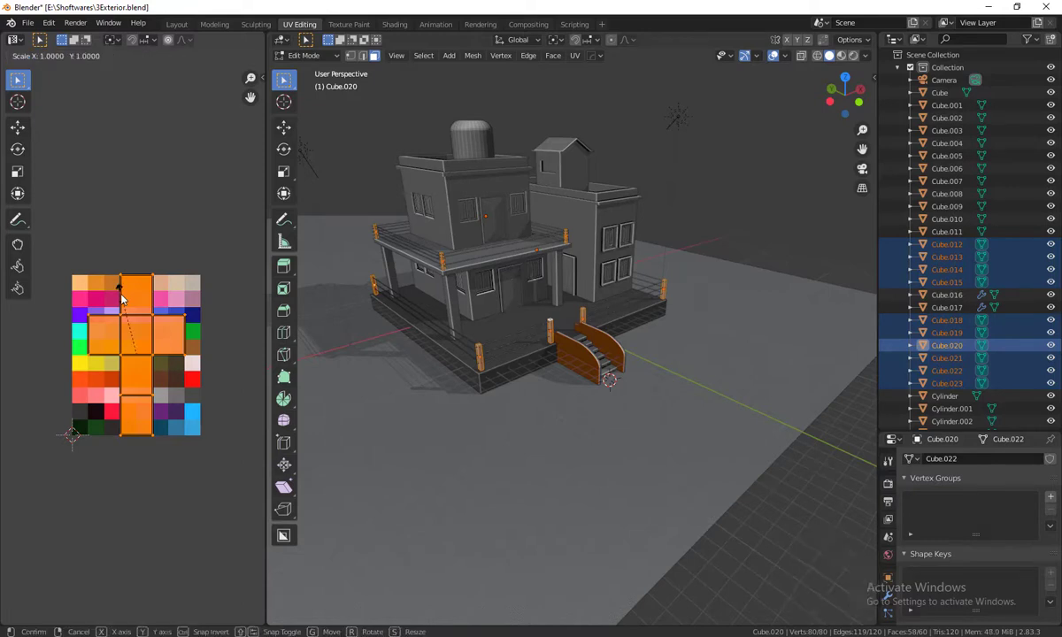
key("0")
left_click(142, 365)
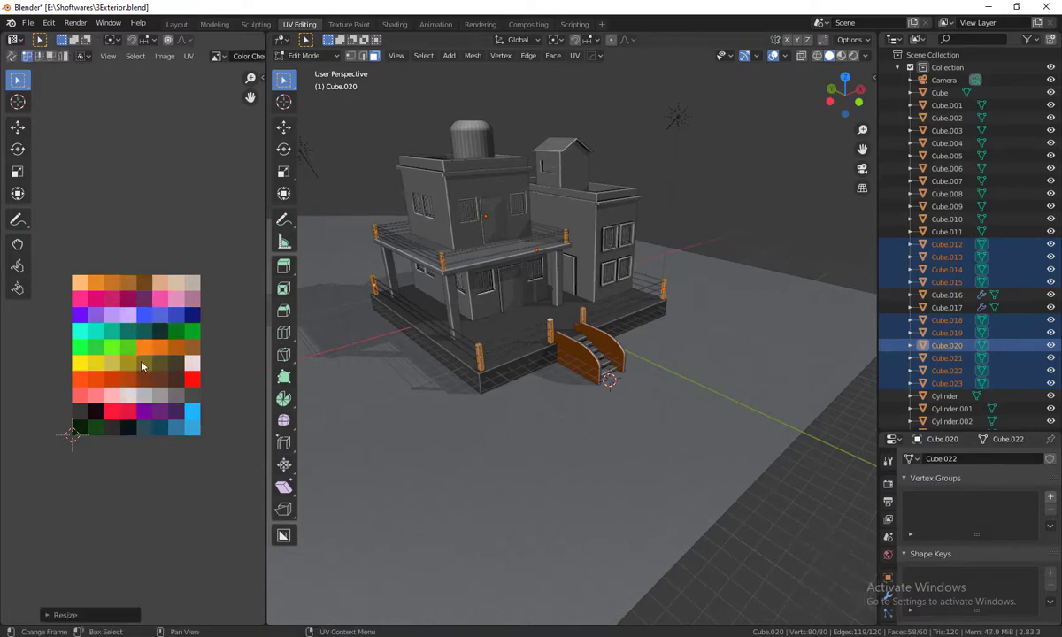
key("g")
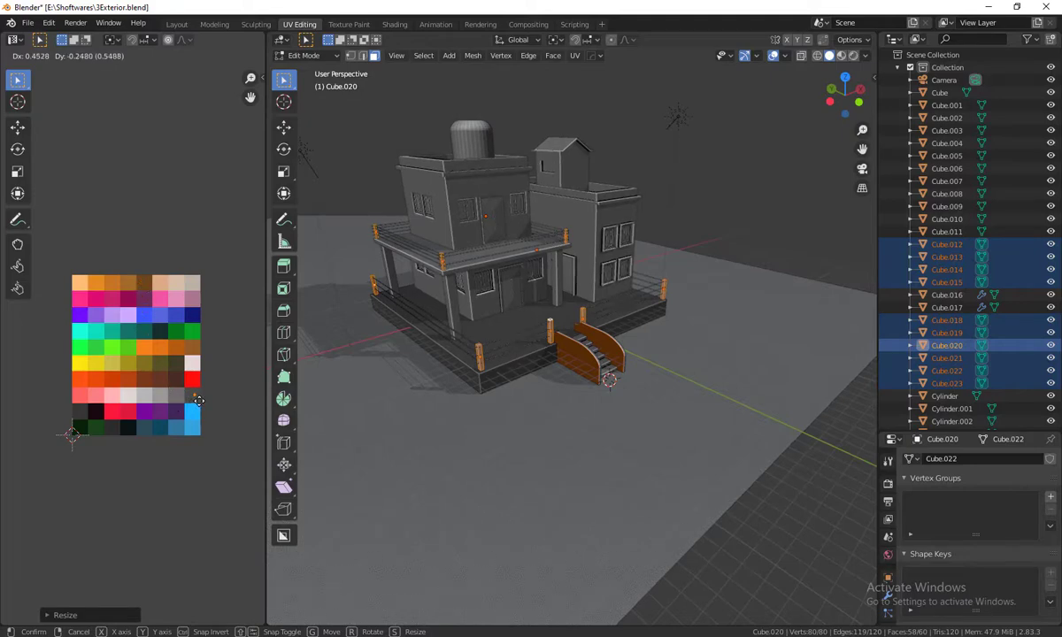
left_click(198, 401)
Step: Orbit around the house to inspect the textured stairs and railing up close
middle_click_drag(558, 460, 581, 513)
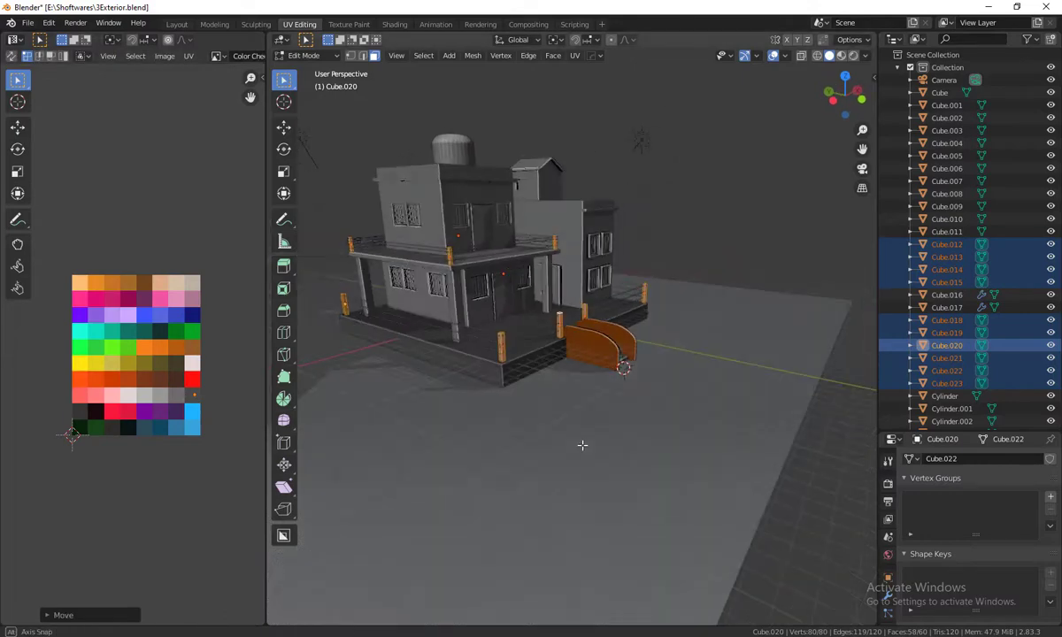
scroll(582, 446, "up", 3)
mouse_move(582, 446)
middle_mouse_down()
mouse_move(574, 444)
mouse_move(773, 219)
middle_mouse_up()
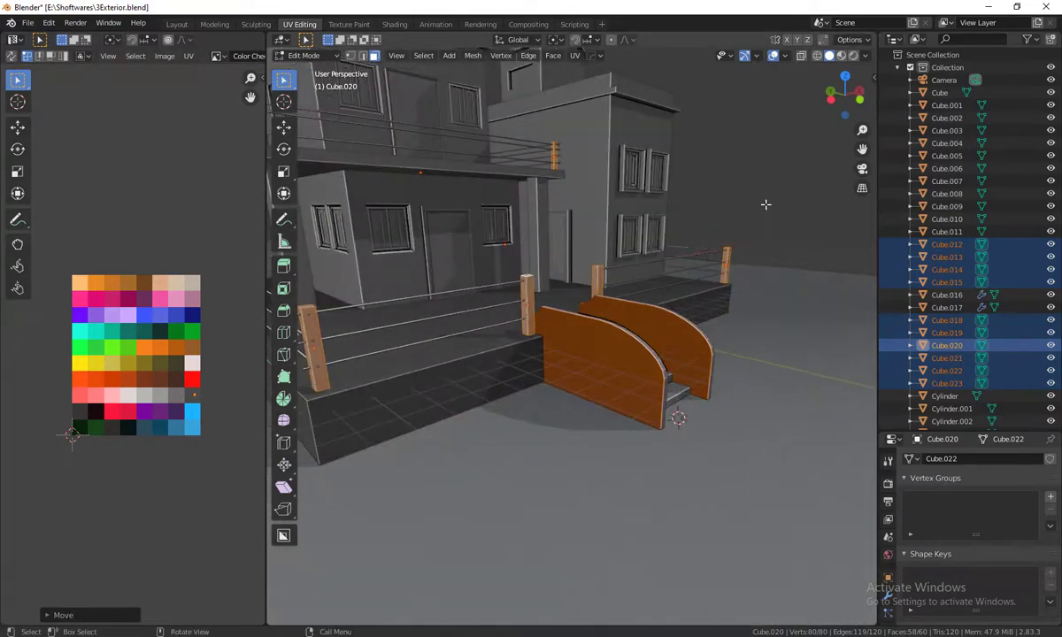
scroll(744, 230, "down", 3)
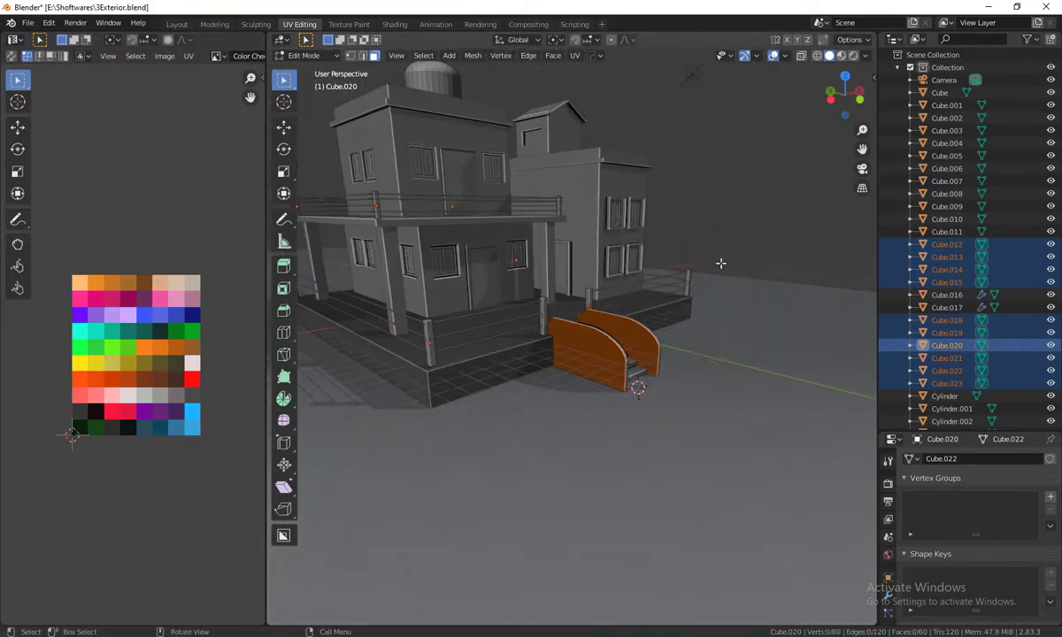
mouse_move(721, 260)
middle_mouse_down()
mouse_move(713, 347)
mouse_move(539, 416)
mouse_move(501, 345)
mouse_move(500, 406)
mouse_move(489, 327)
middle_mouse_up()
scroll(714, 346, "up", 3)
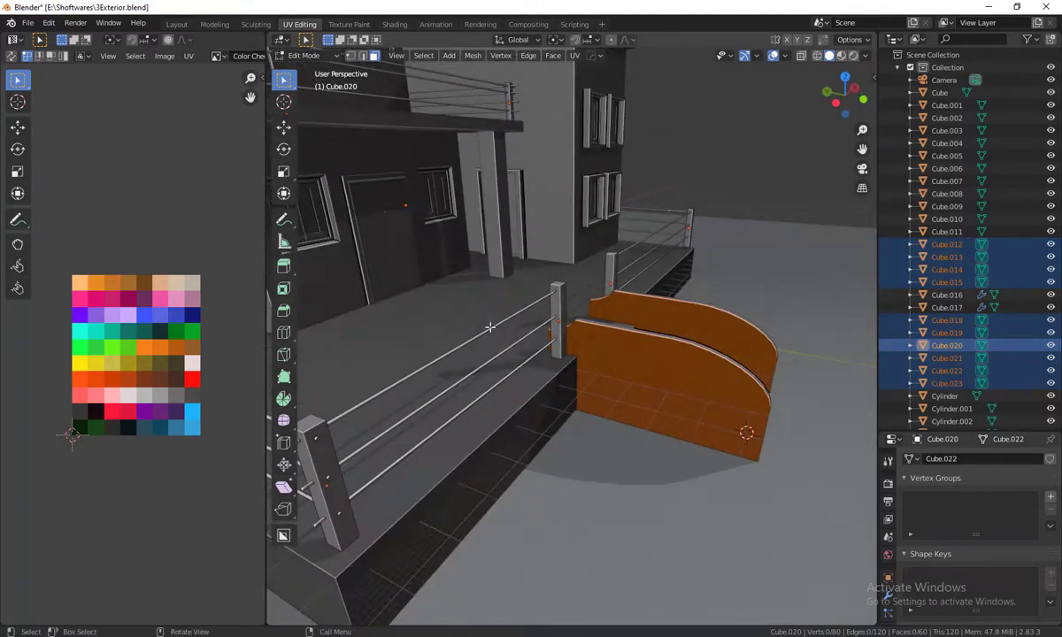
scroll(472, 445, "down", 3)
mouse_move(472, 445)
middle_mouse_down()
mouse_move(394, 427)
mouse_move(452, 412)
middle_mouse_up()
mouse_move(514, 384)
middle_mouse_down()
mouse_move(560, 334)
mouse_move(637, 498)
mouse_move(531, 416)
mouse_move(522, 335)
middle_mouse_up()
Step: Zoom out to a frontal view of the house and return to Object Mode
scroll(531, 416, "up", 2)
scroll(526, 403, "up", 3)
scroll(525, 404, "up", 2)
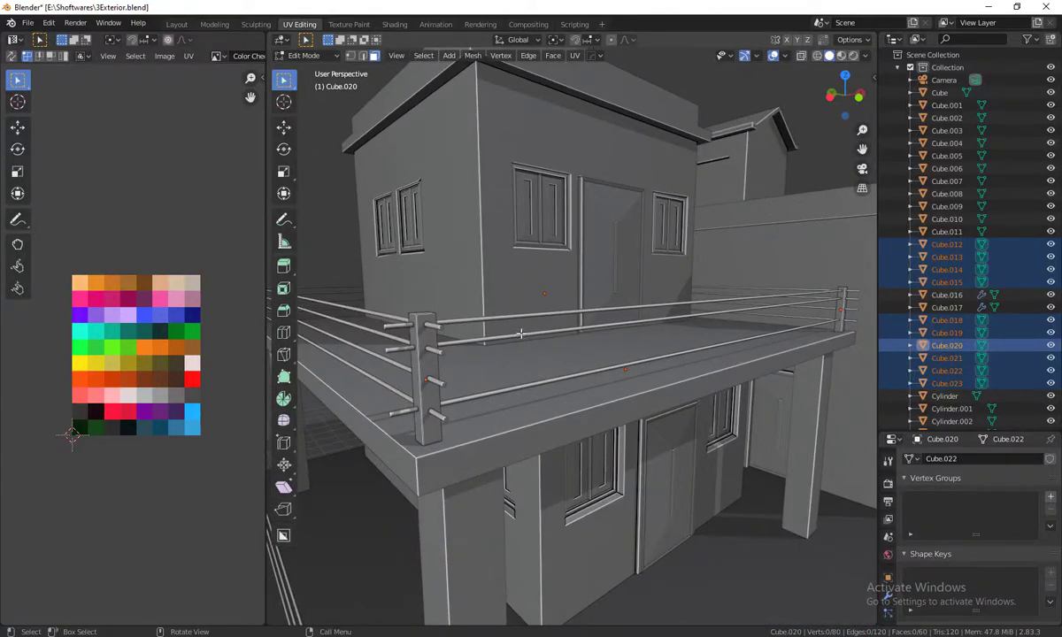
mouse_move(522, 333)
middle_mouse_down()
mouse_move(615, 433)
mouse_move(605, 486)
mouse_move(605, 418)
middle_mouse_up()
scroll(606, 424, "up", 3)
scroll(622, 442, "up", 2)
scroll(605, 486, "up", 2)
scroll(605, 469, "up", 2)
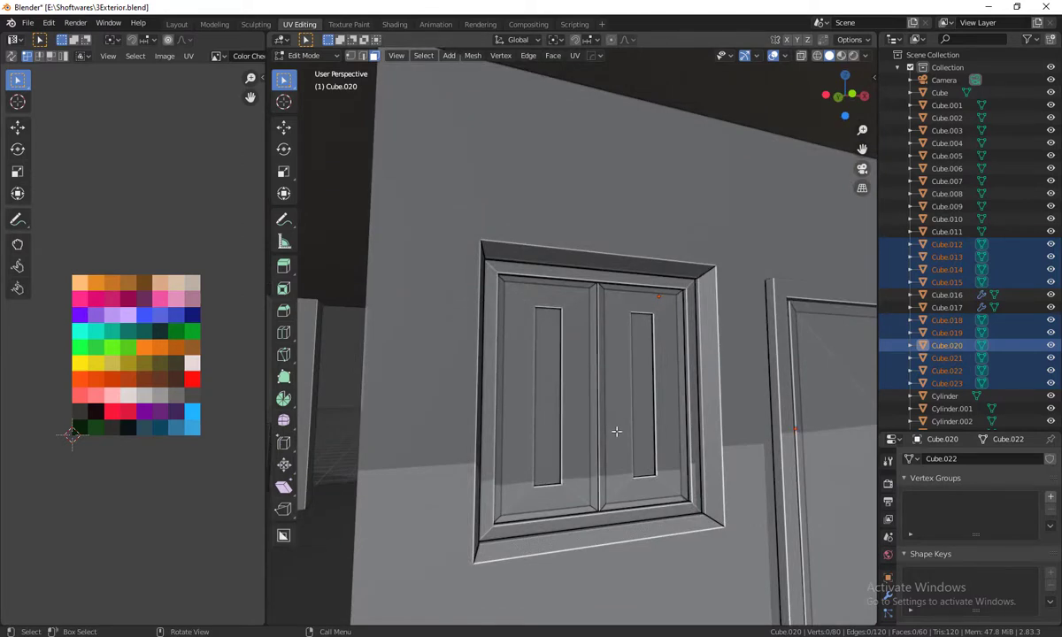
key("Tab")
Step: Select the ground-floor wall object Cube.004 after briefly picking Cube by mistake
left_click(606, 441)
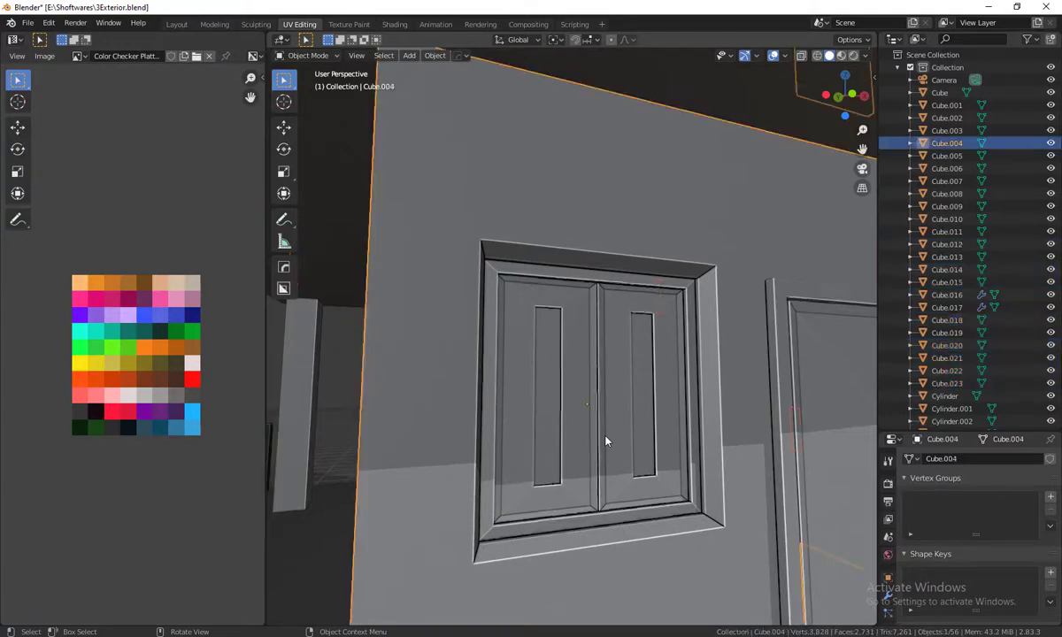
scroll(601, 410, "down", 5)
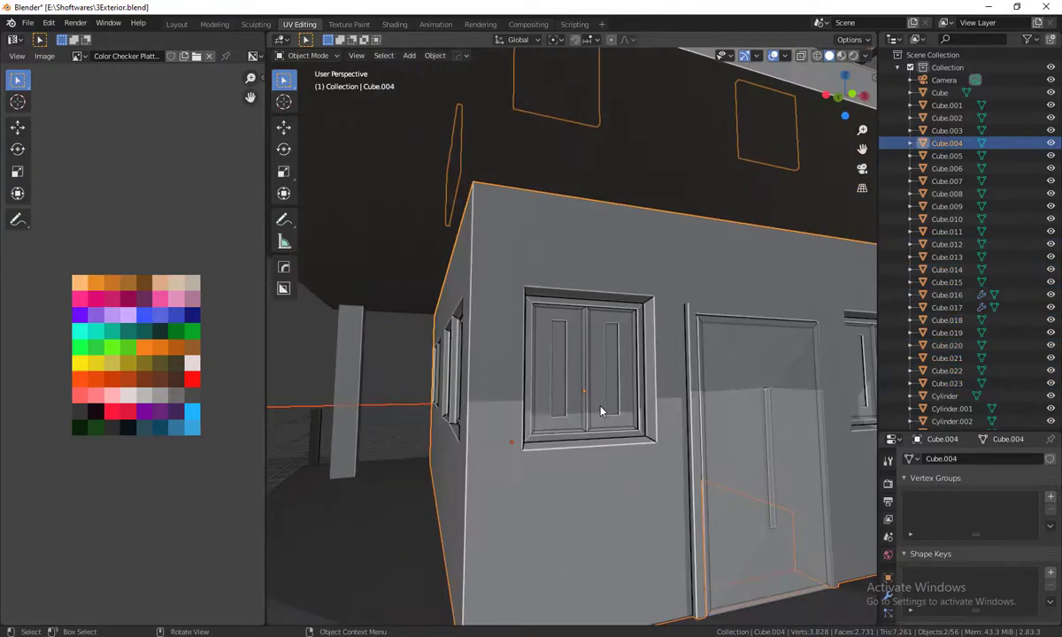
middle_click_drag(602, 416, 628, 422)
left_click(628, 422)
scroll(592, 284, "up", 2)
left_click(584, 274)
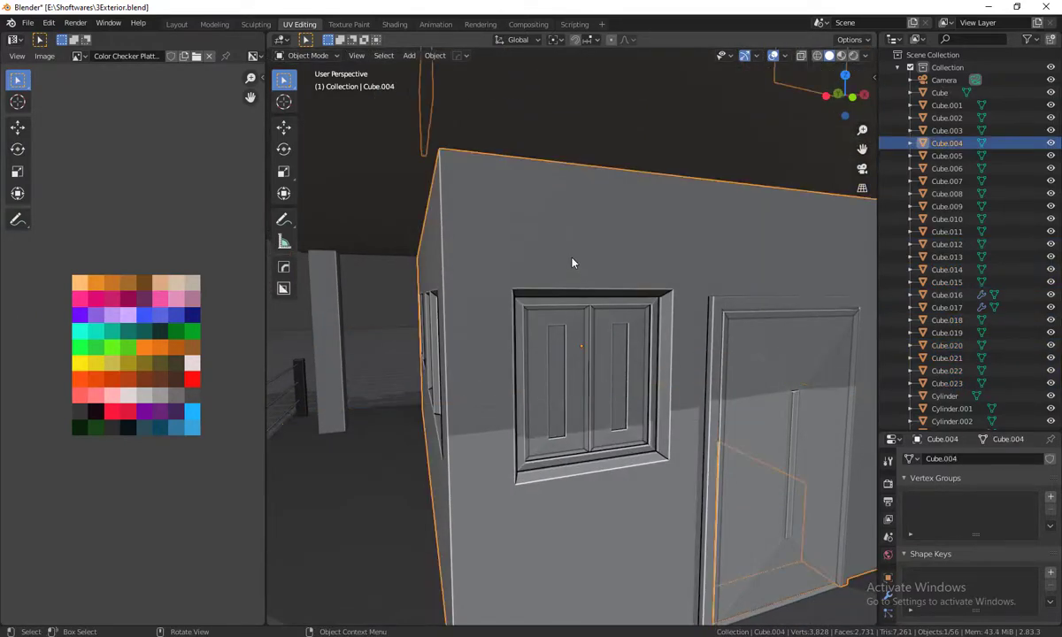
middle_click_drag(573, 263, 578, 339)
mouse_move(483, 393)
middle_mouse_down()
mouse_move(527, 434)
mouse_move(515, 450)
mouse_move(609, 441)
mouse_move(590, 444)
mouse_move(586, 411)
middle_mouse_up()
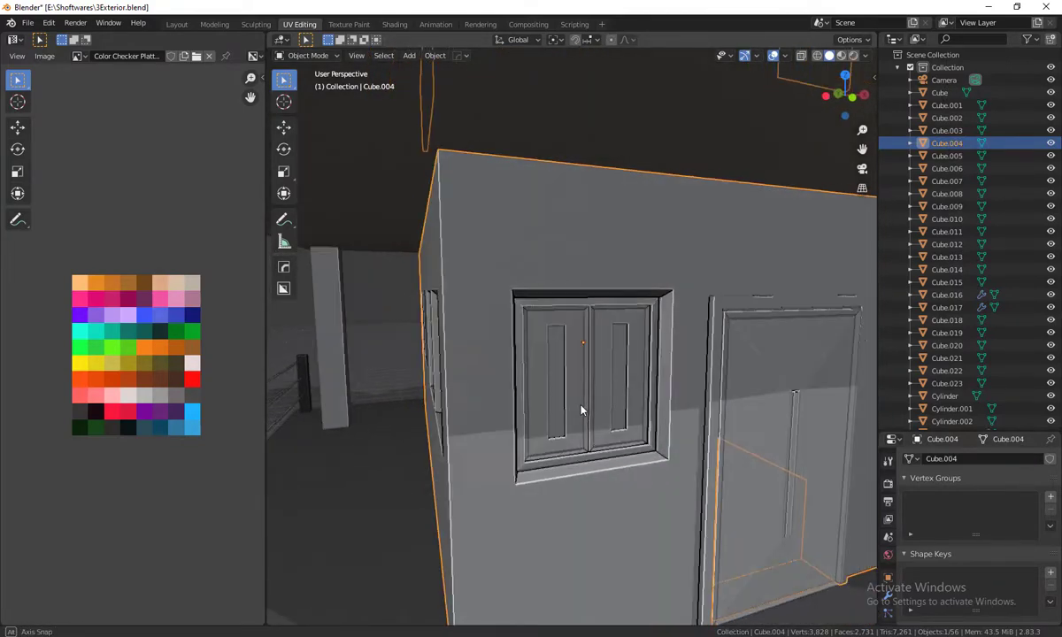
Step: Enter Edit Mode on Cube.004 and switch to face select mode
key("Tab")
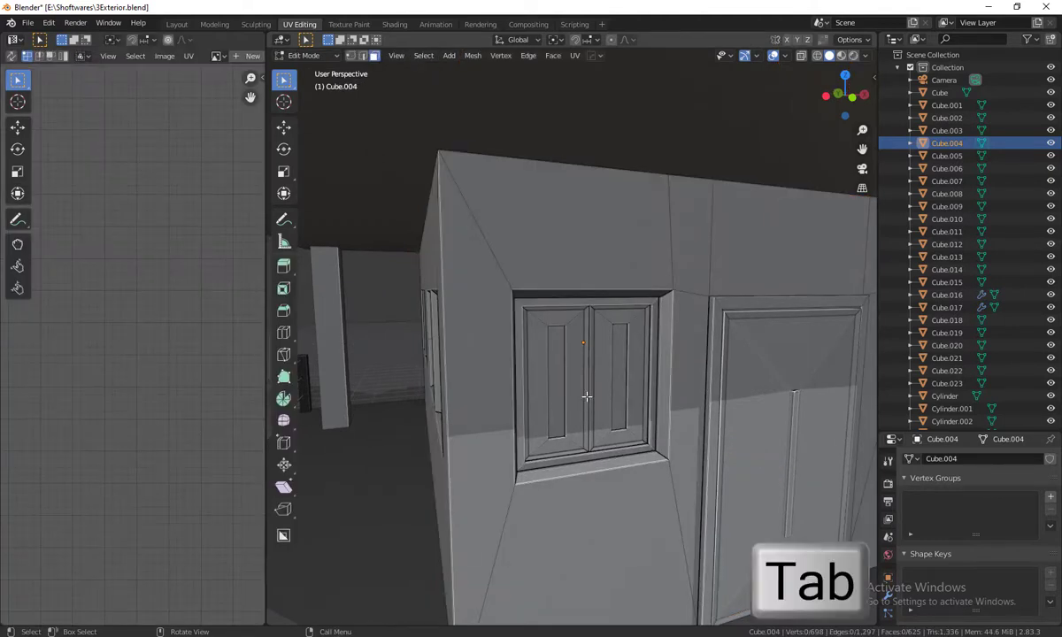
middle_click_drag(587, 397, 591, 364)
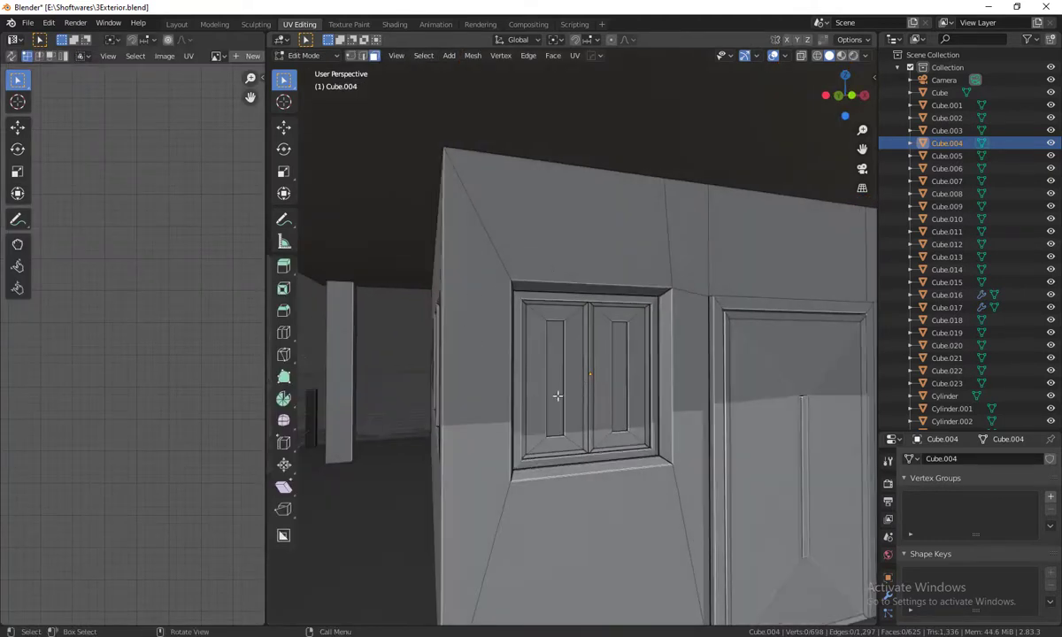
key("1")
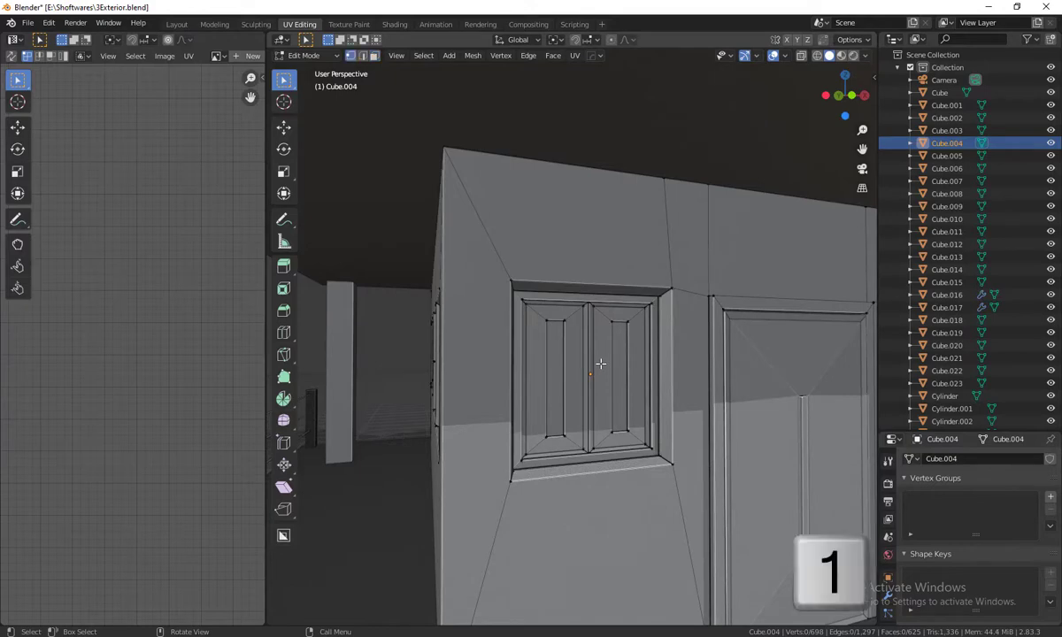
middle_click_drag(600, 362, 733, 330)
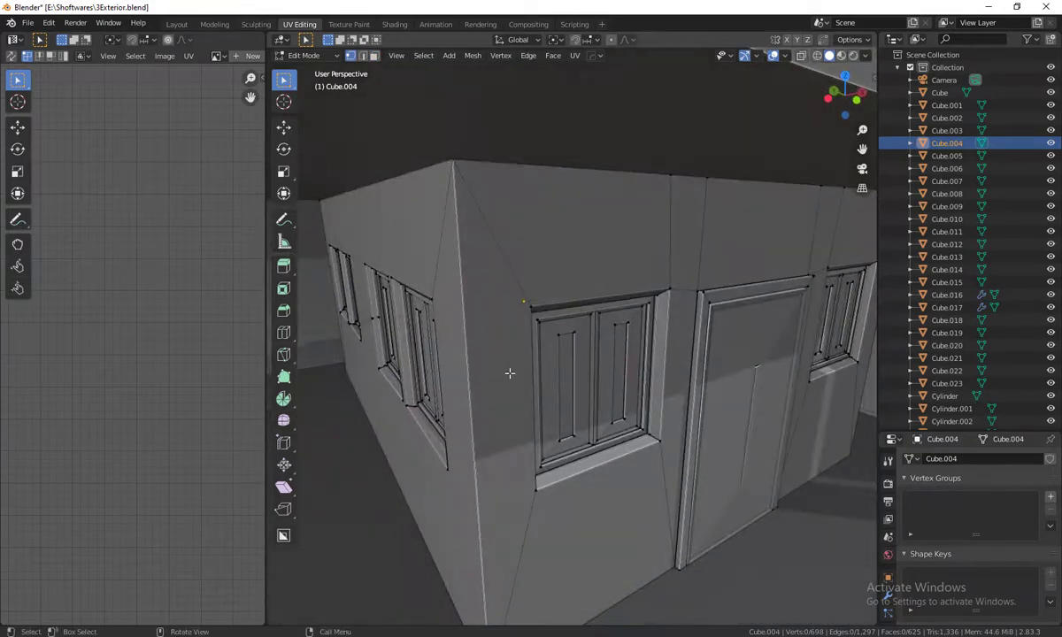
mouse_move(509, 373)
middle_mouse_down()
mouse_move(497, 372)
mouse_move(672, 341)
middle_mouse_up()
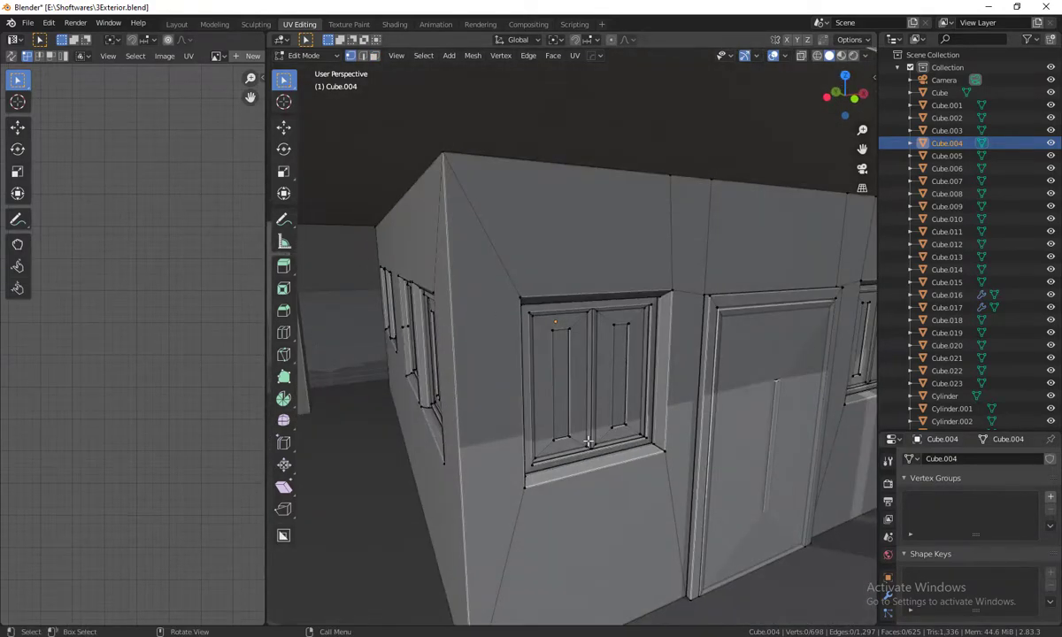
middle_click_drag(588, 440, 587, 434)
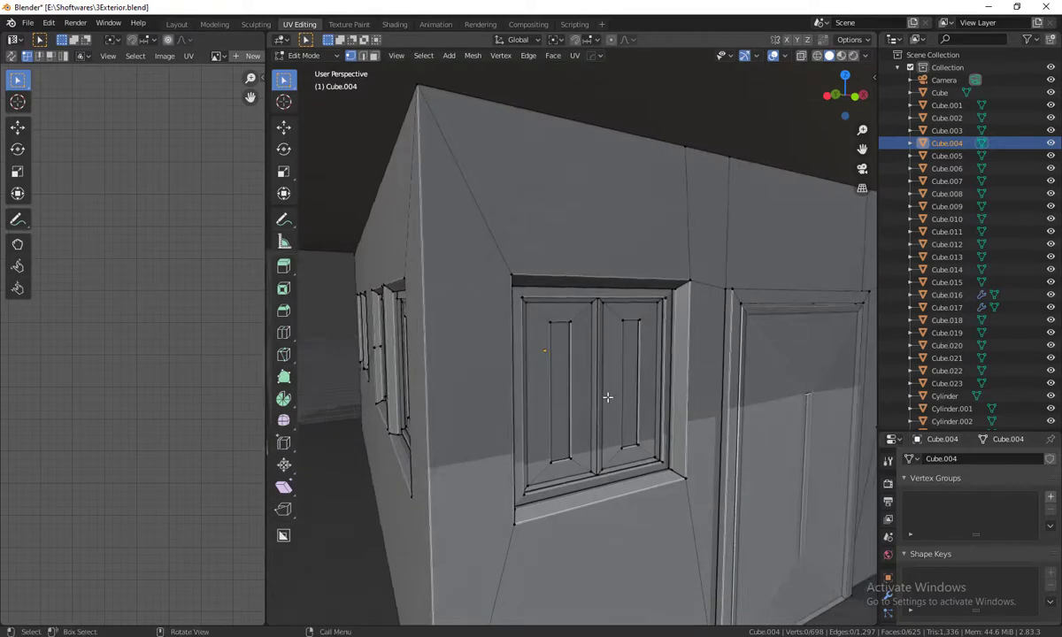
key("3")
Step: Select window-pane strips, the slanted face above the window and the tall wall face beside it
left_click(565, 406)
left_click(594, 390)
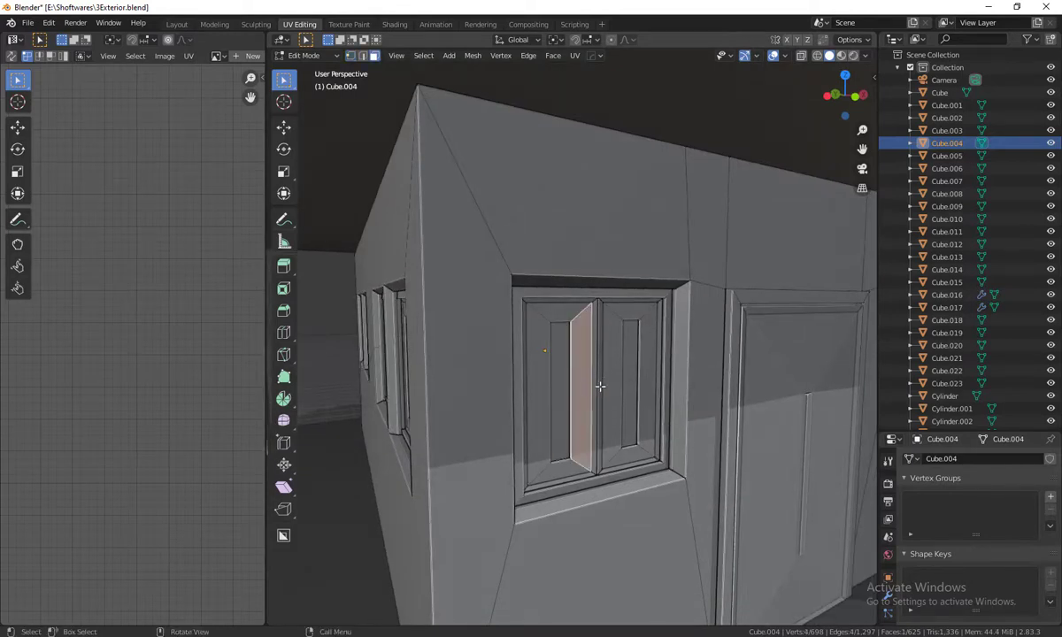
left_click(608, 377)
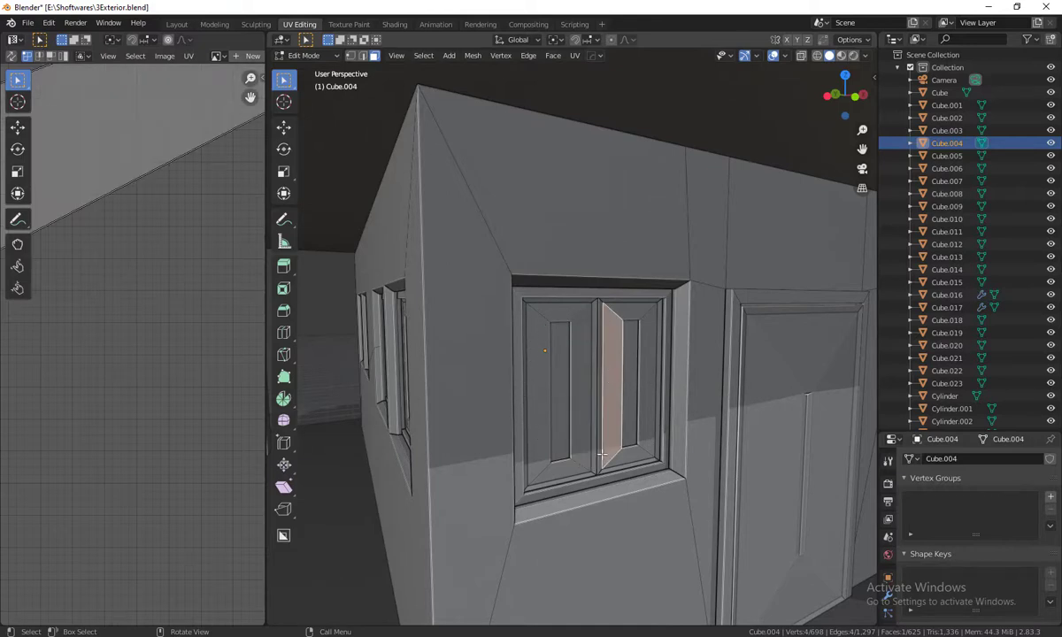
left_click(598, 227)
left_click(468, 331)
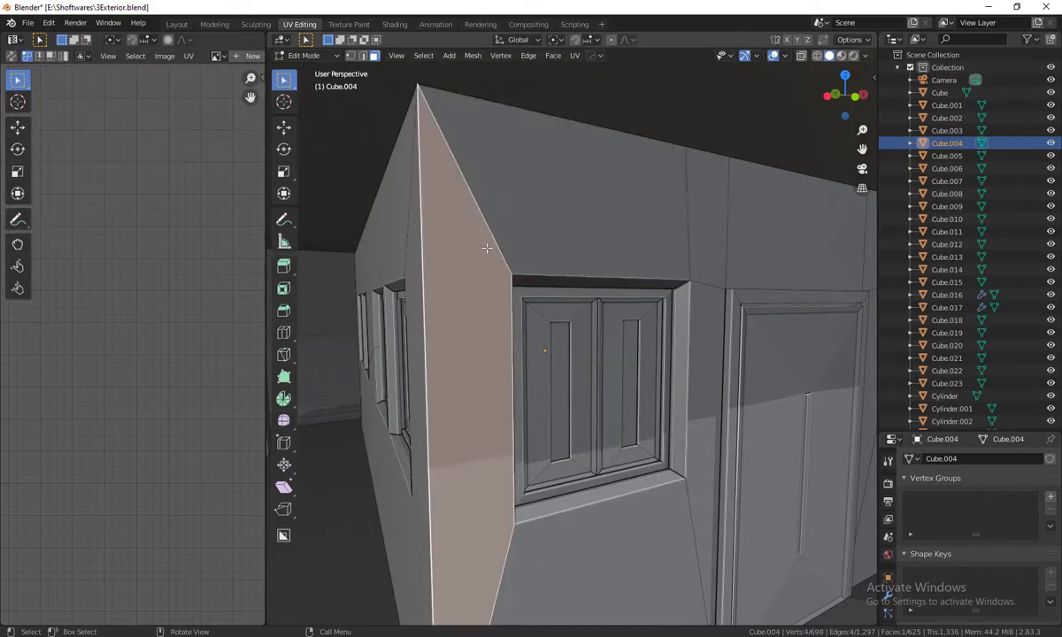
middle_click_drag(468, 441, 501, 255)
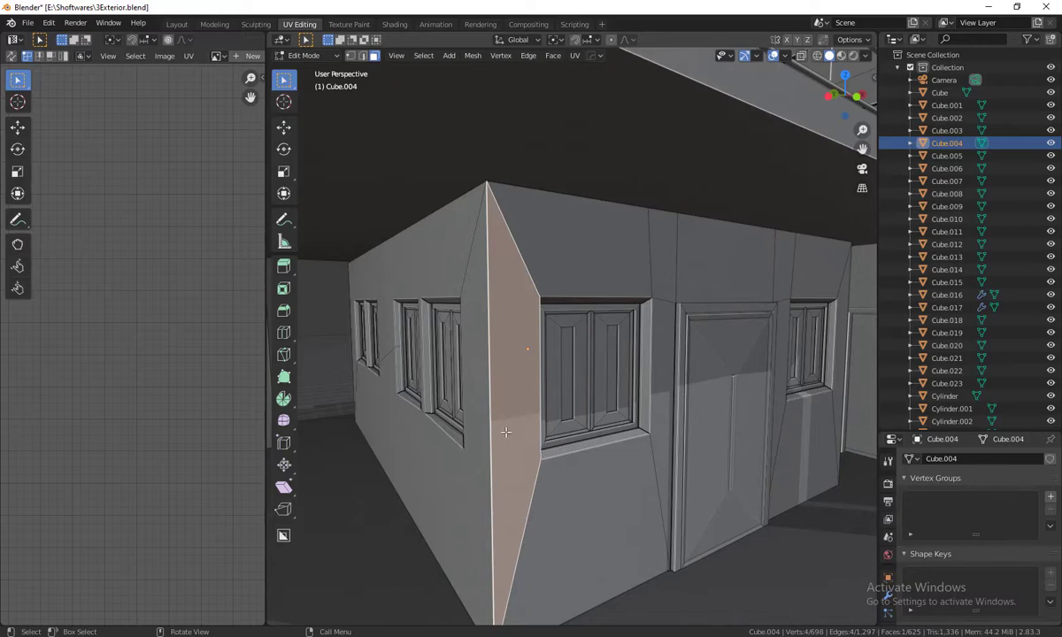
Step: Select the whole connected wall mesh with L and return to Object Mode
key("l")
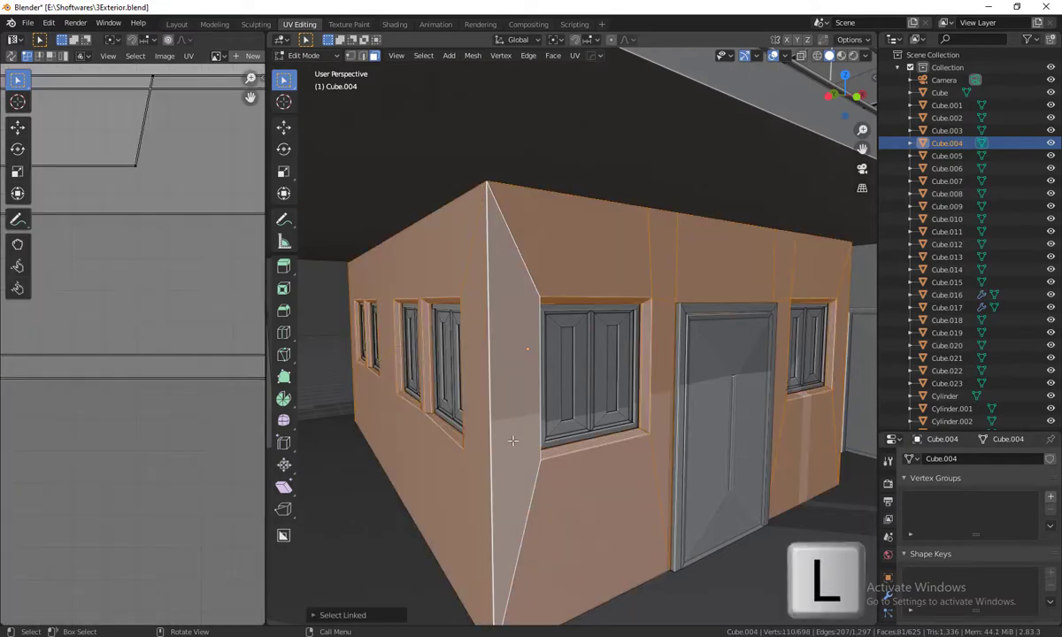
mouse_move(611, 436)
middle_mouse_down()
mouse_move(576, 445)
mouse_move(641, 447)
middle_mouse_up()
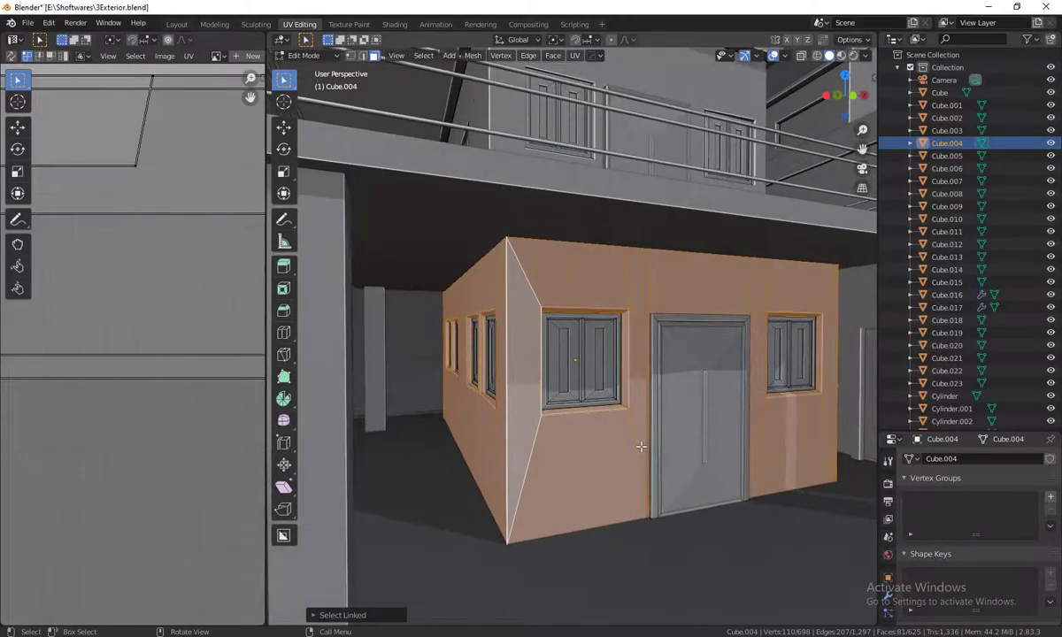
key("Tab")
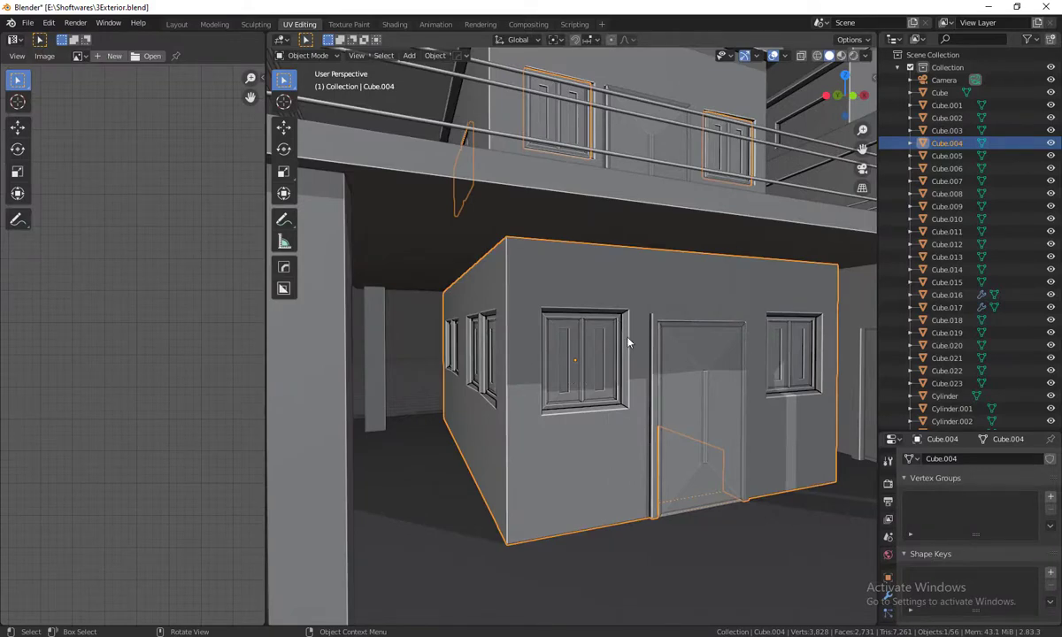
Step: Hide all other objects, inspect the isolated Cube.004 block, and enter Edit Mode
key("shift+h")
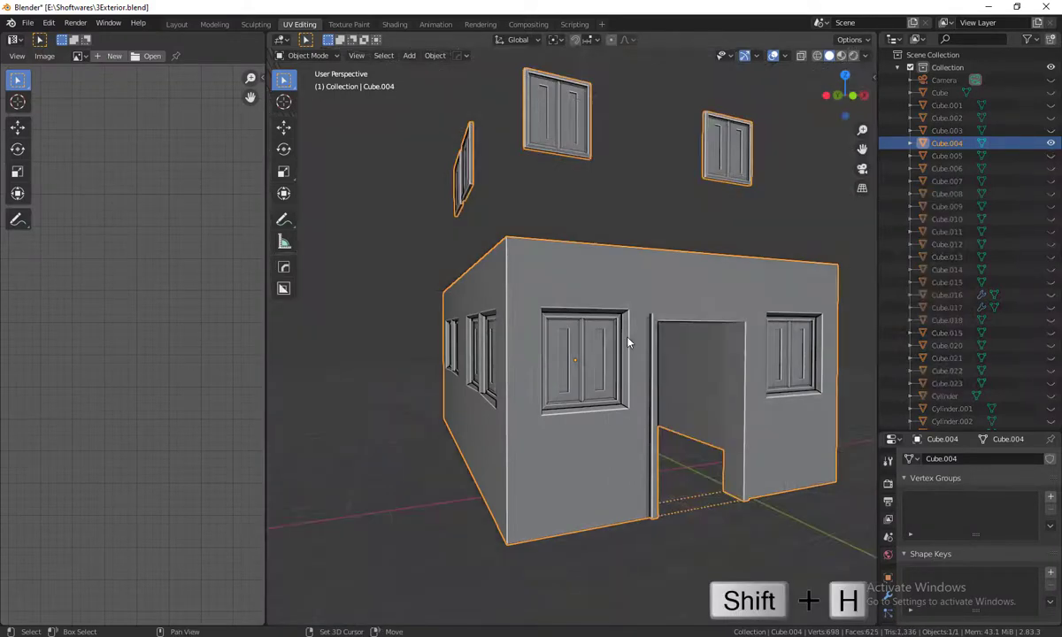
scroll(670, 449, "down", 3)
mouse_move(669, 450)
middle_mouse_down()
mouse_move(593, 458)
mouse_move(628, 522)
mouse_move(653, 426)
mouse_move(648, 456)
mouse_move(707, 450)
middle_mouse_up()
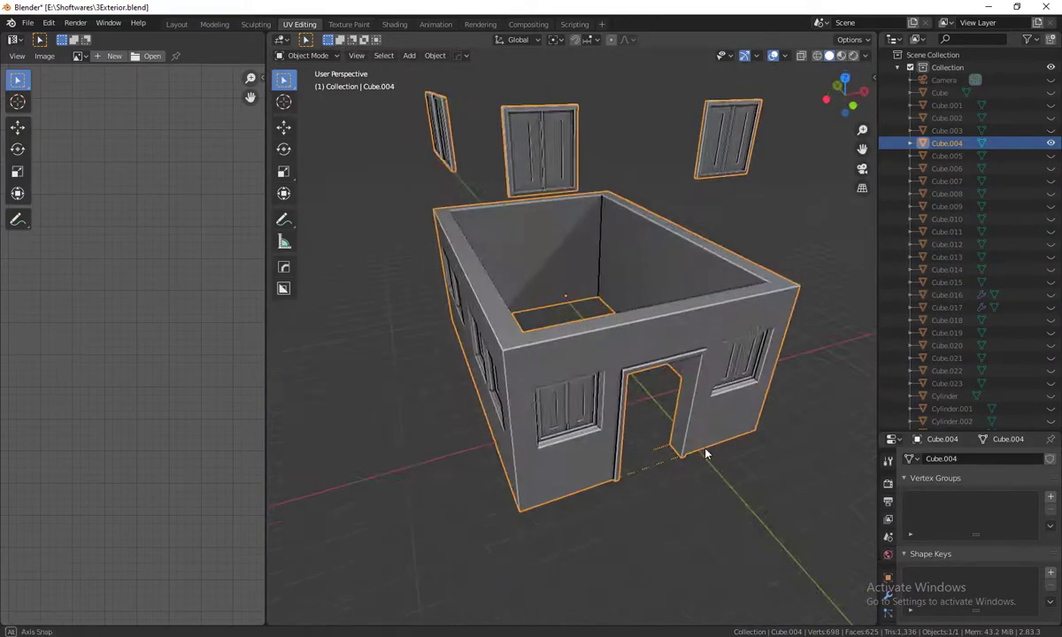
mouse_move(509, 161)
middle_mouse_down()
mouse_move(534, 356)
mouse_move(552, 301)
mouse_move(554, 363)
mouse_move(538, 246)
middle_mouse_up()
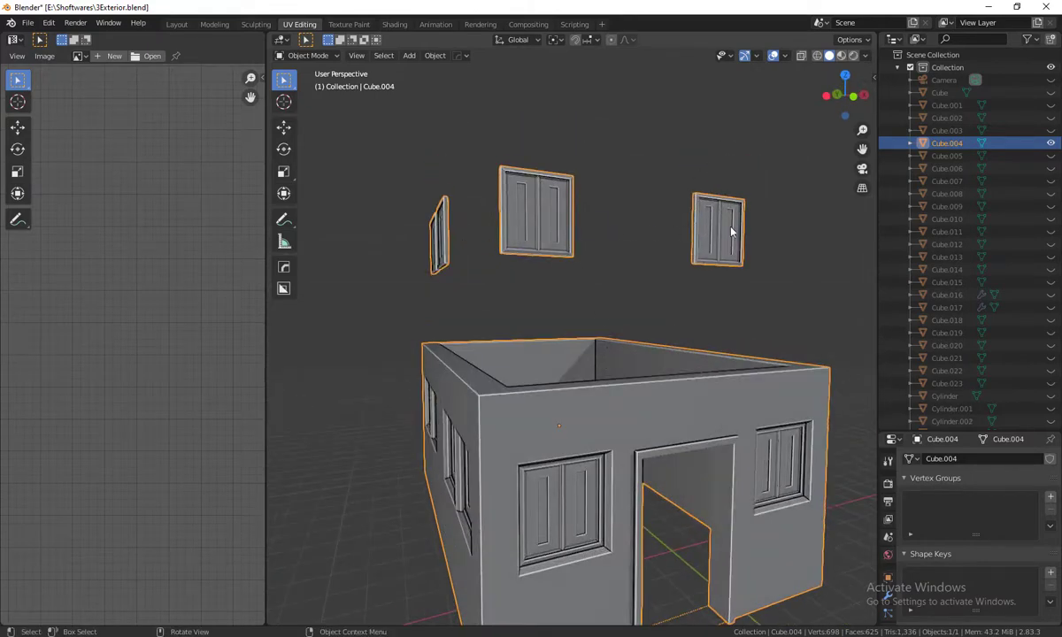
mouse_move(731, 232)
middle_mouse_down()
mouse_move(706, 384)
mouse_move(661, 367)
mouse_move(636, 405)
mouse_move(606, 357)
middle_mouse_up()
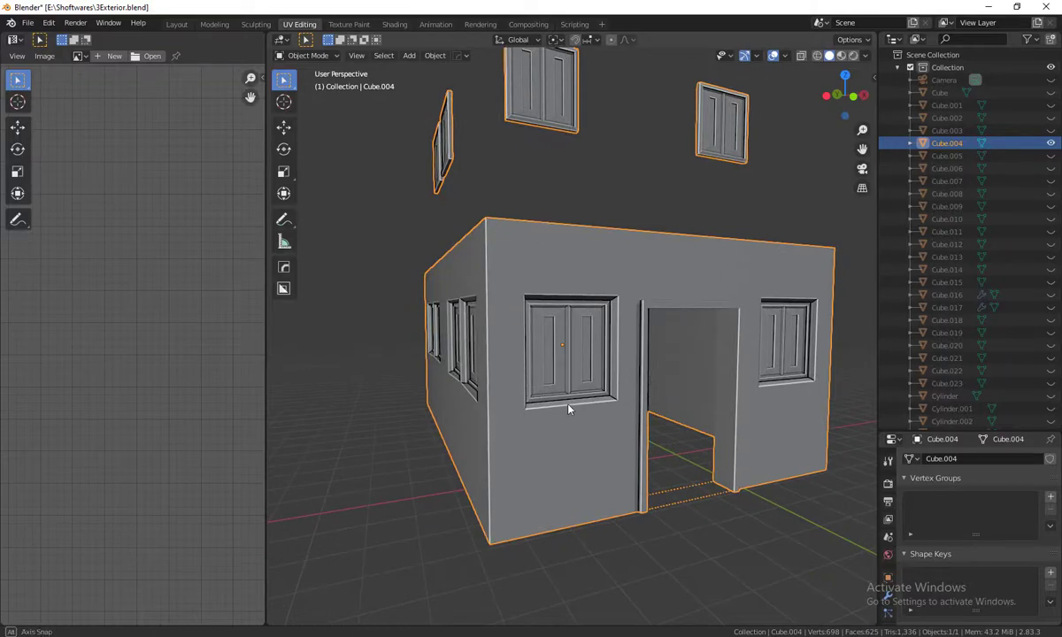
mouse_move(532, 379)
middle_mouse_down()
mouse_move(552, 377)
mouse_move(563, 361)
middle_mouse_up()
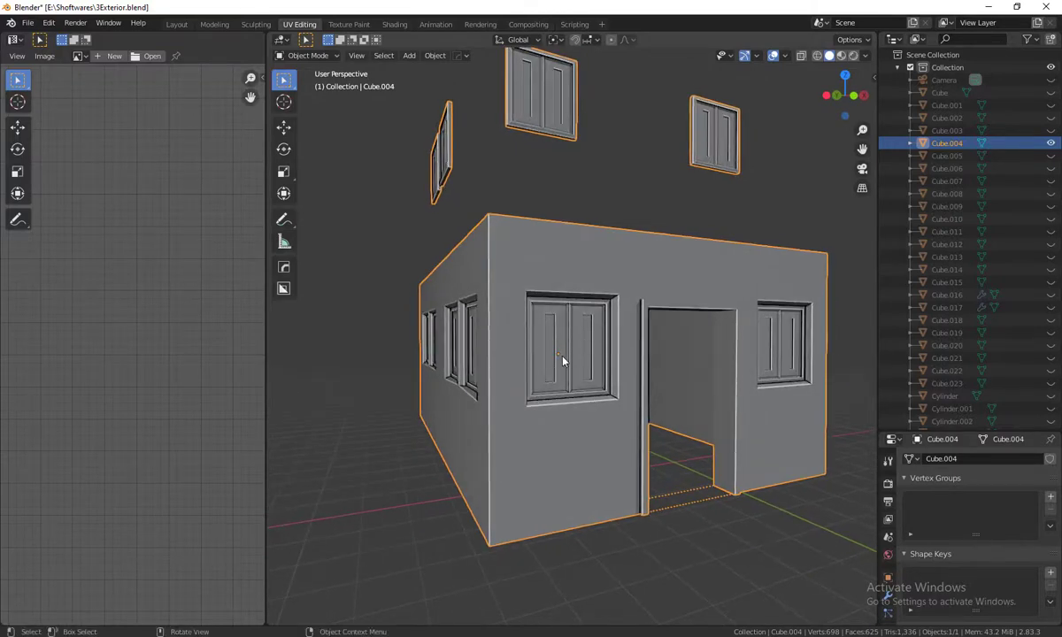
key("Tab")
Step: Select both sashes of the front window using linked selection
middle_click_drag(567, 358, 593, 372)
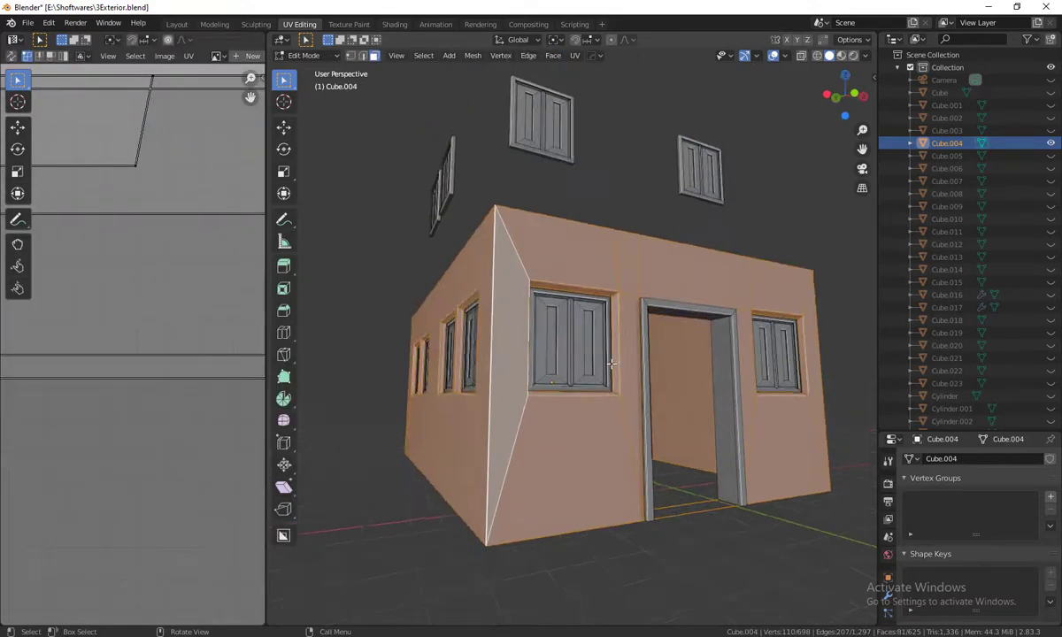
scroll(601, 379, "up", 2)
scroll(601, 379, "down", 2)
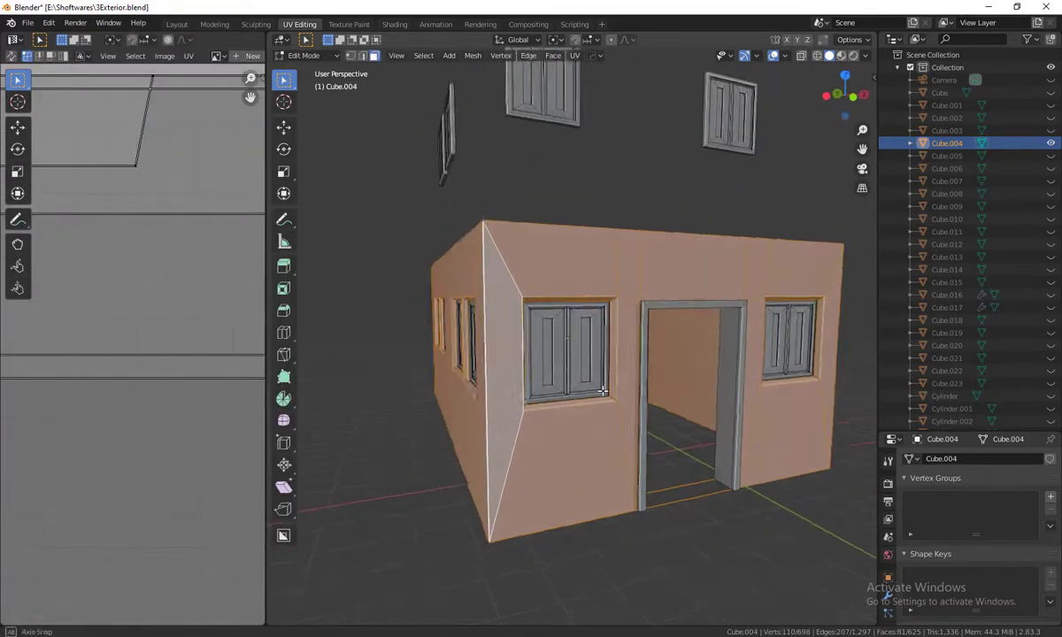
left_click(590, 340)
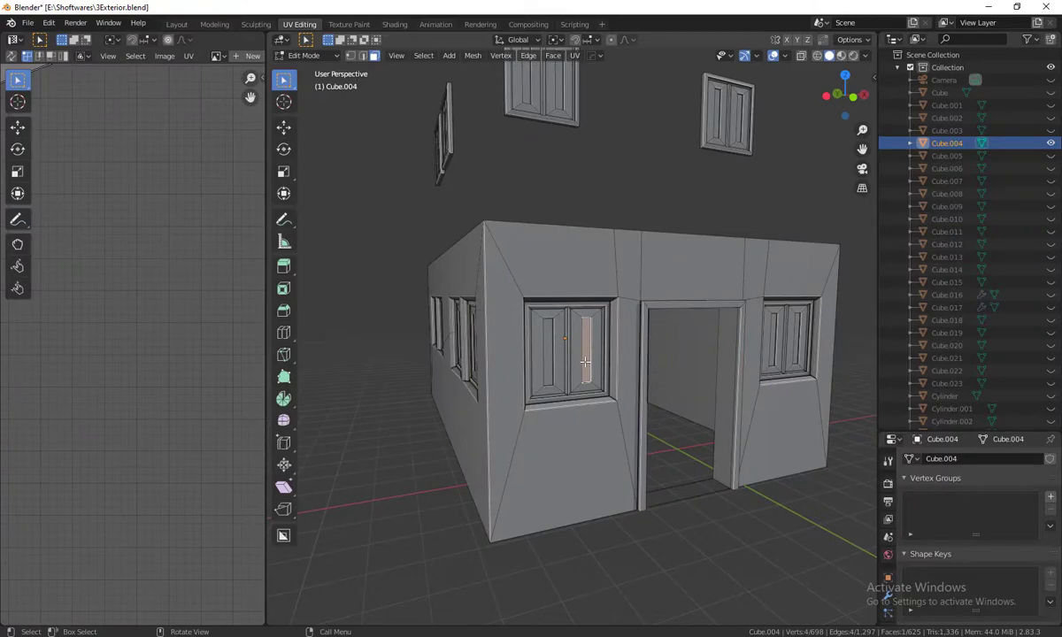
key("l")
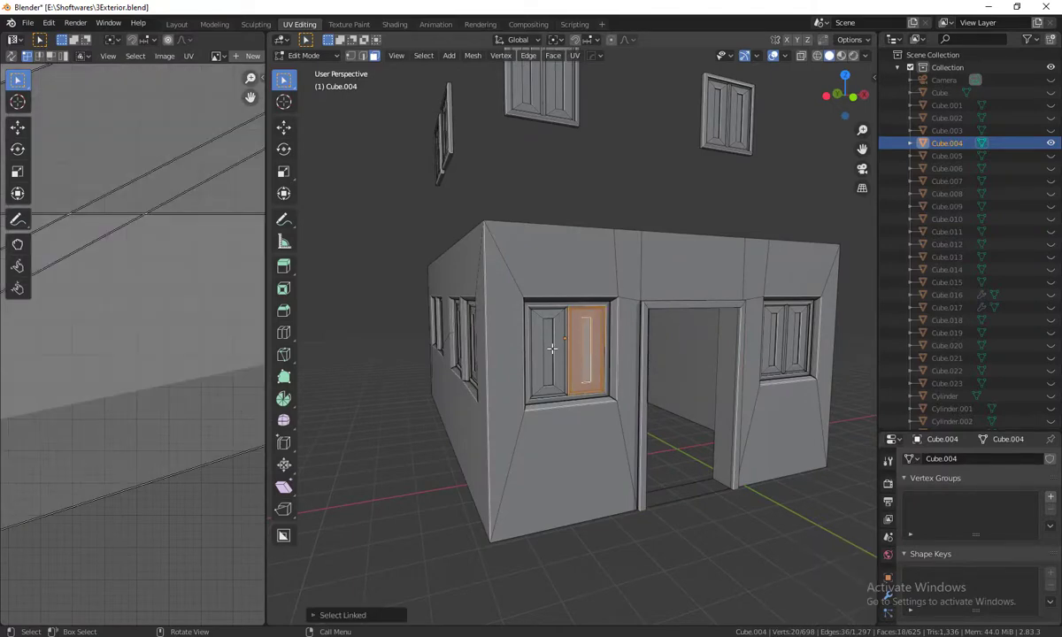
left_click(552, 349, "shift")
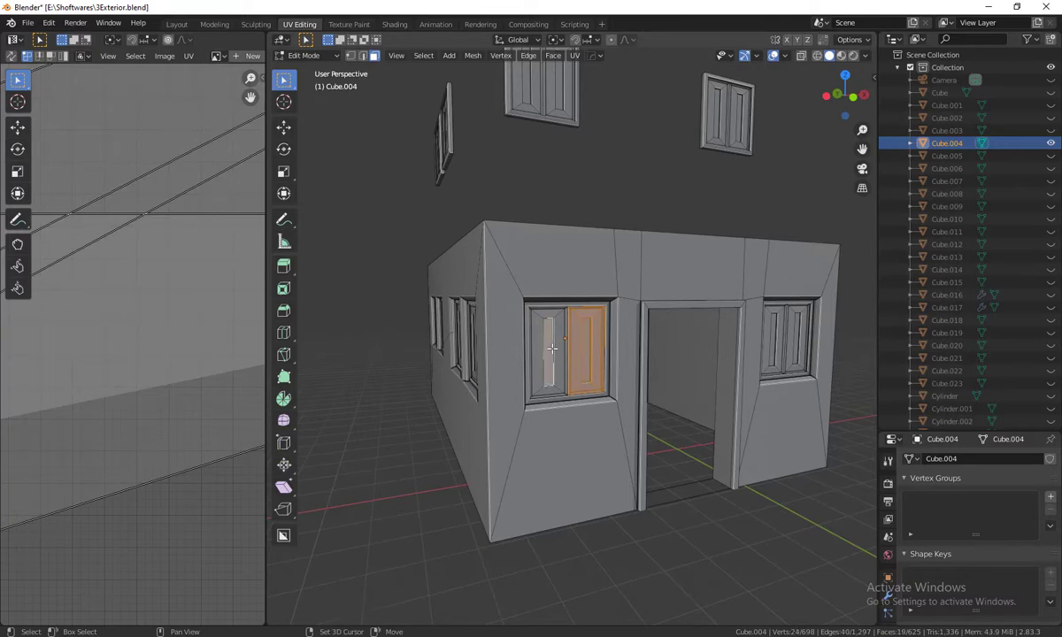
key("l")
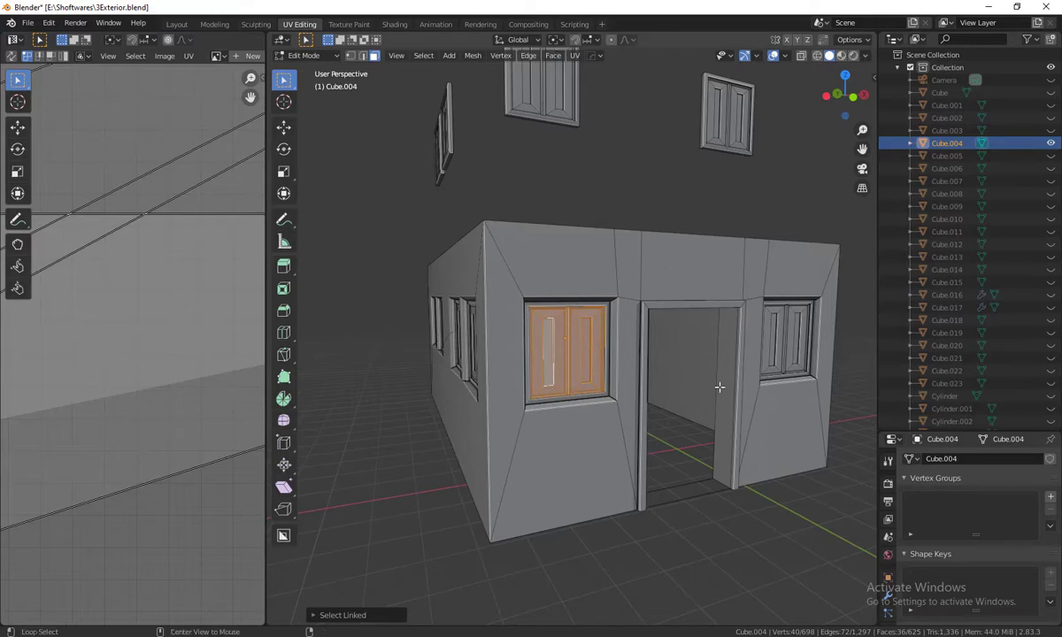
Step: Add the right window's sashes and right panel to the selection
mouse_move(811, 373)
middle_mouse_down()
mouse_move(777, 398)
mouse_move(742, 398)
middle_mouse_up()
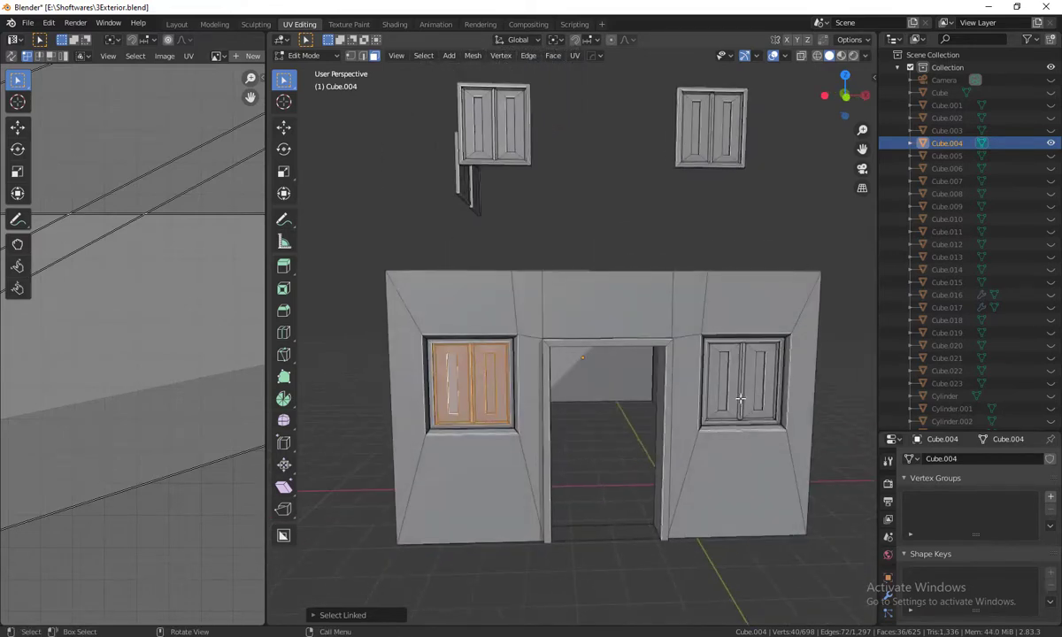
scroll(748, 399, "up", 1)
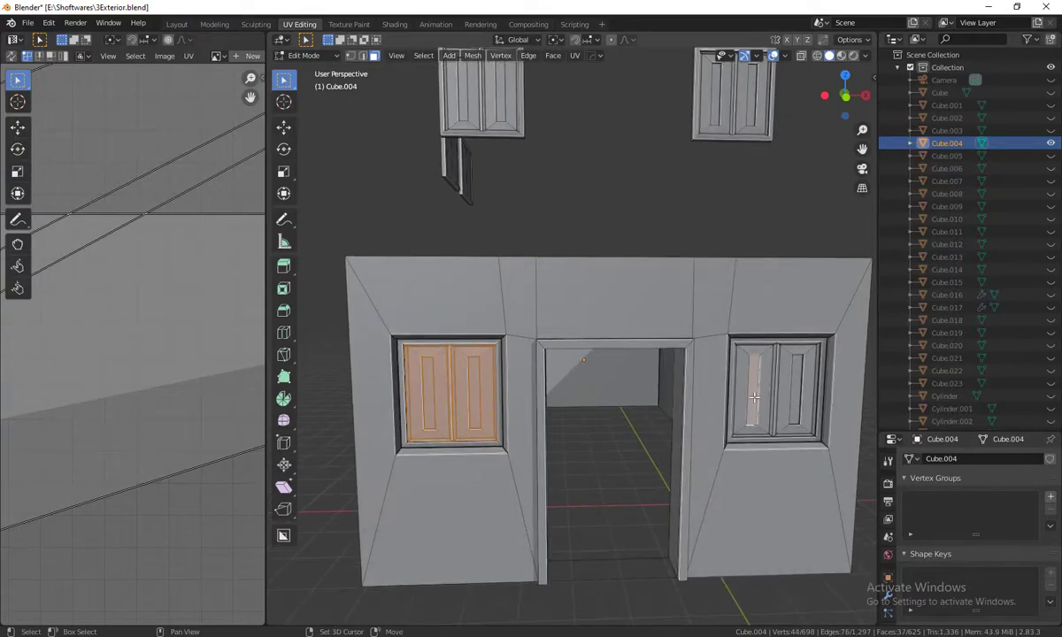
key("l")
key("l")
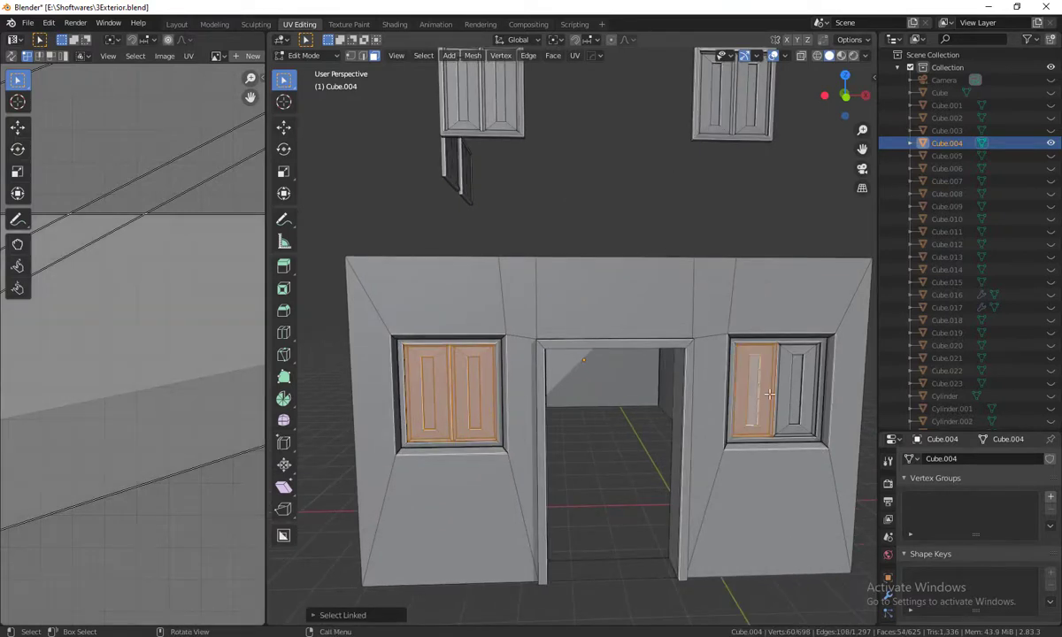
left_click(793, 392, "shift")
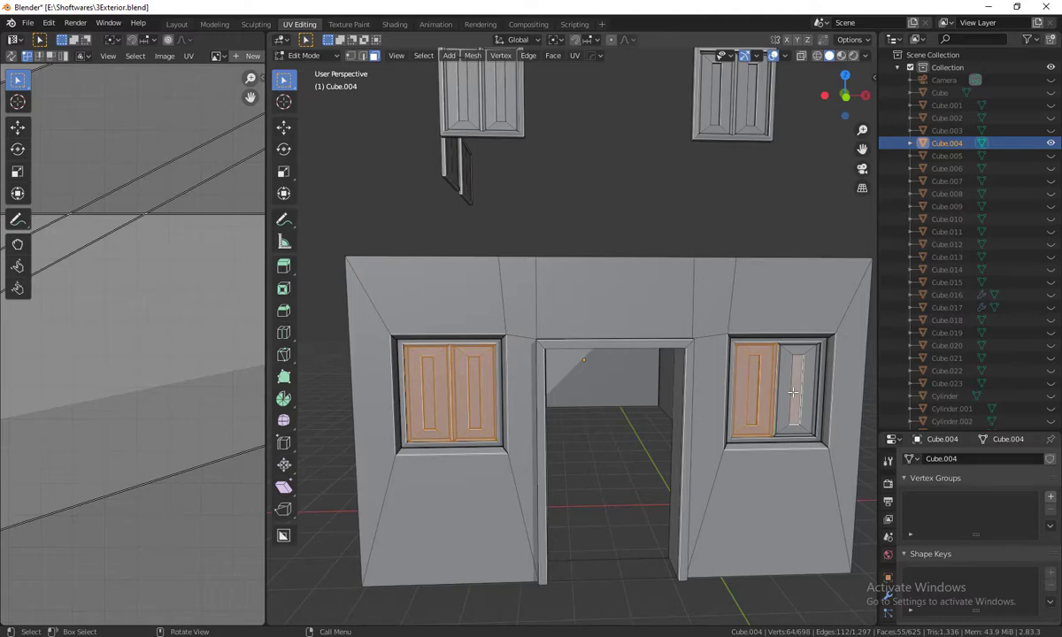
key("l")
mouse_move(793, 420)
middle_mouse_down()
mouse_move(870, 418)
mouse_move(645, 456)
mouse_move(669, 398)
middle_mouse_up()
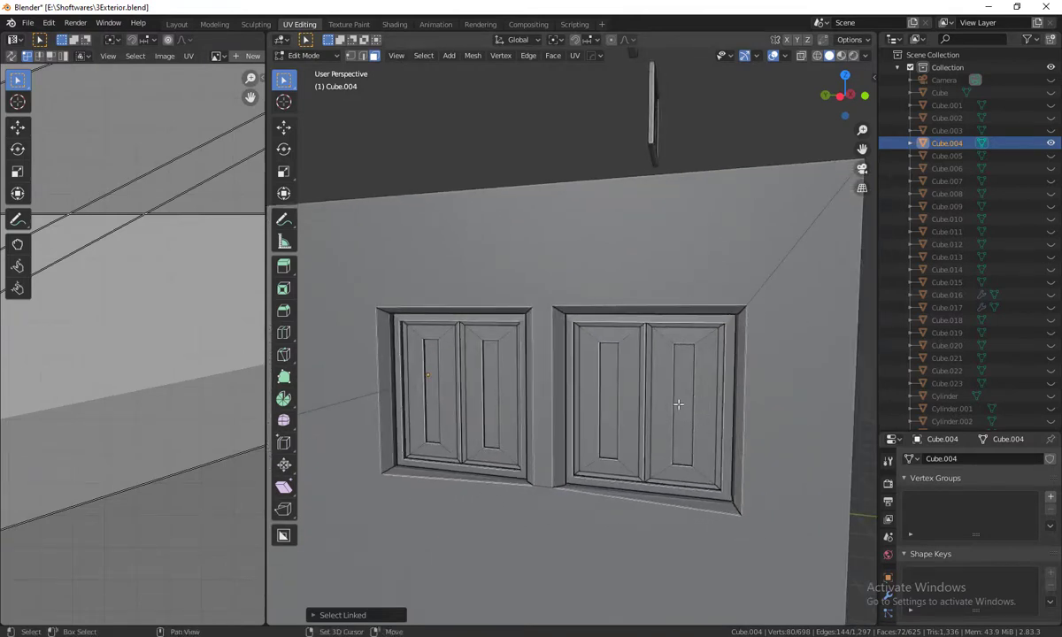
left_click(682, 404, "shift")
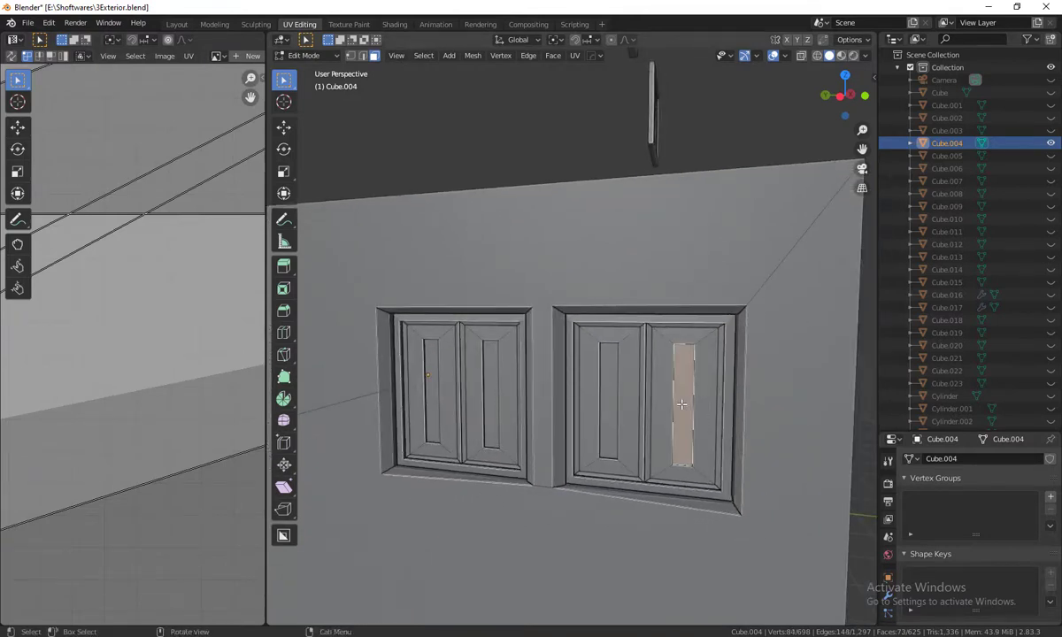
key("l")
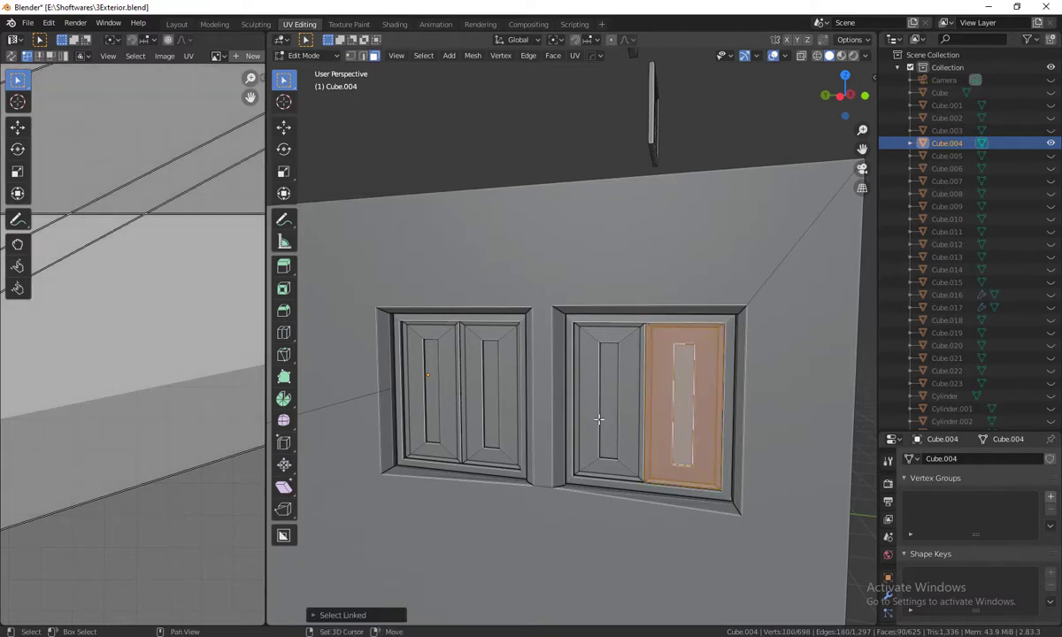
Step: Add the remaining sashes of the side wall's right and left windows
left_click(612, 420, "shift")
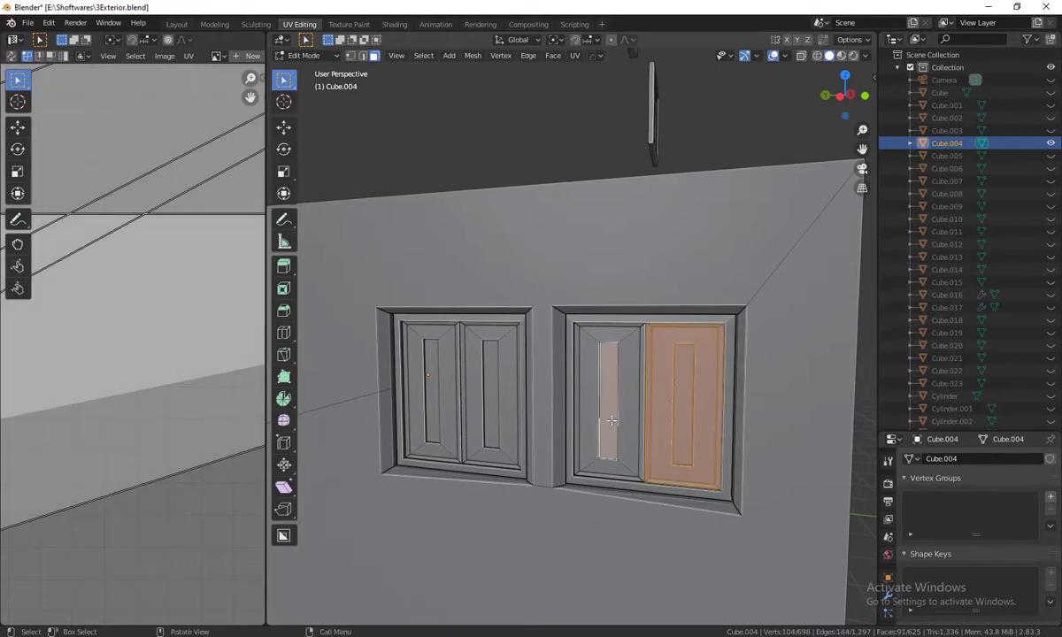
key("l")
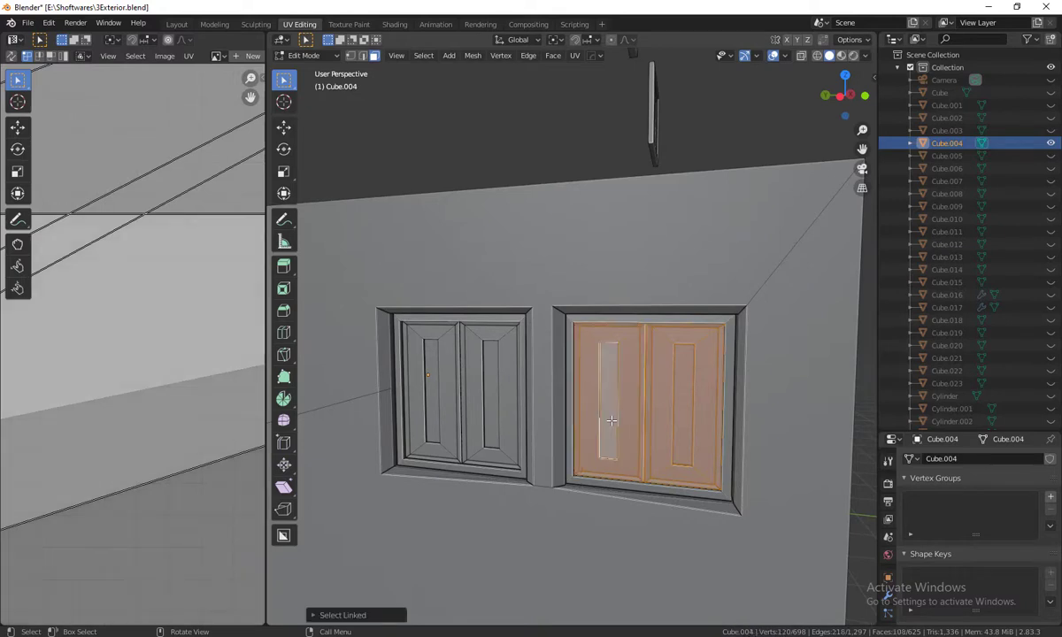
left_click(490, 406, "shift")
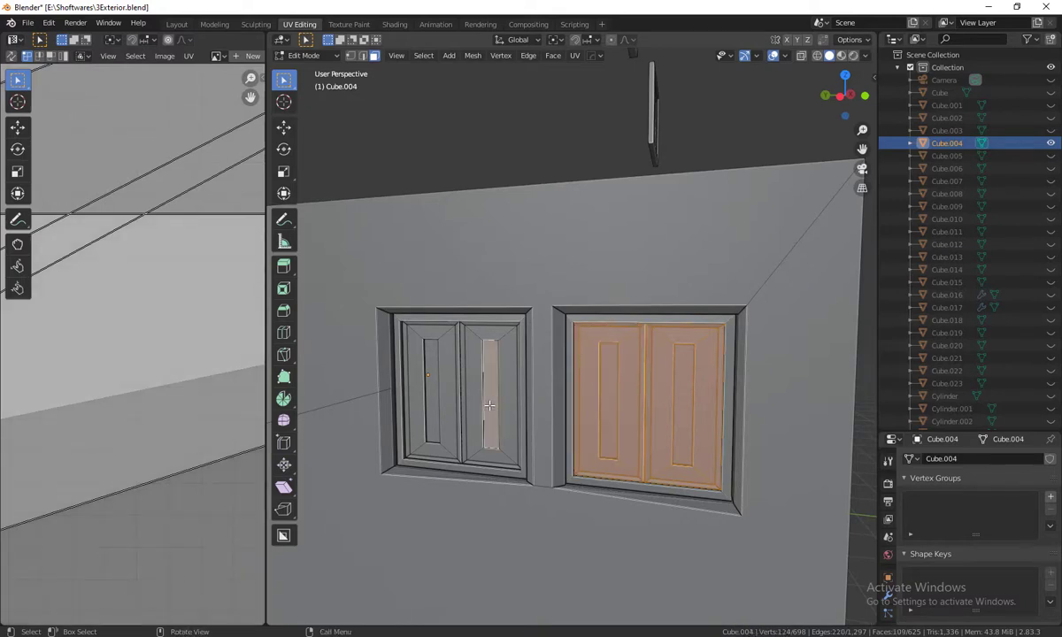
key("l")
left_click(449, 404, "shift")
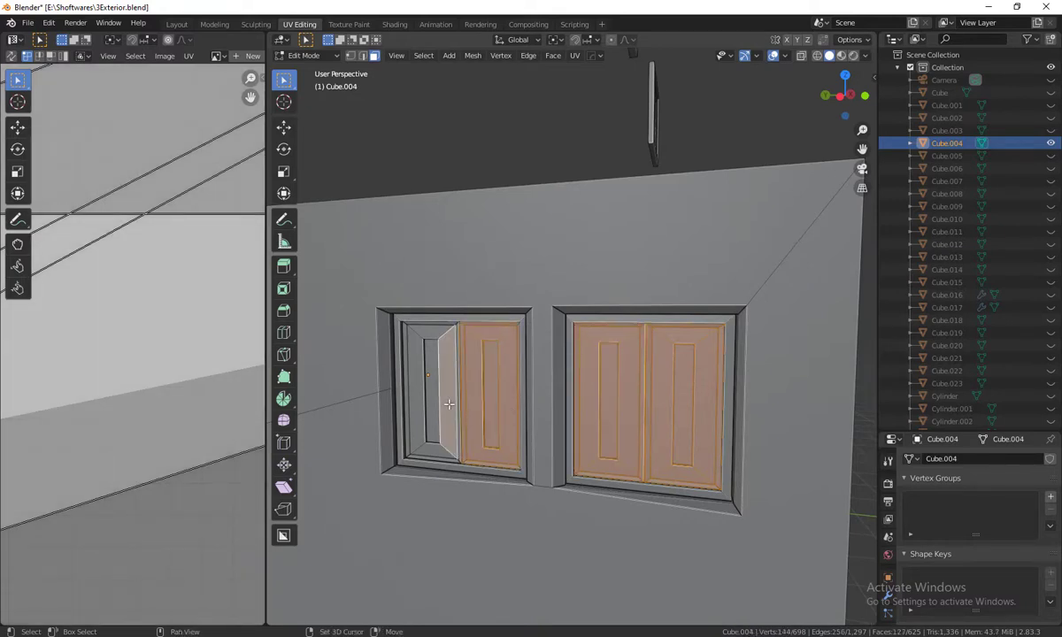
key("l")
Step: Add the upper window's shutters, undoing an accidental whole-wall selection
mouse_move(449, 404)
middle_mouse_down()
mouse_move(748, 384)
mouse_move(626, 436)
mouse_move(690, 516)
mouse_move(560, 477)
middle_mouse_up()
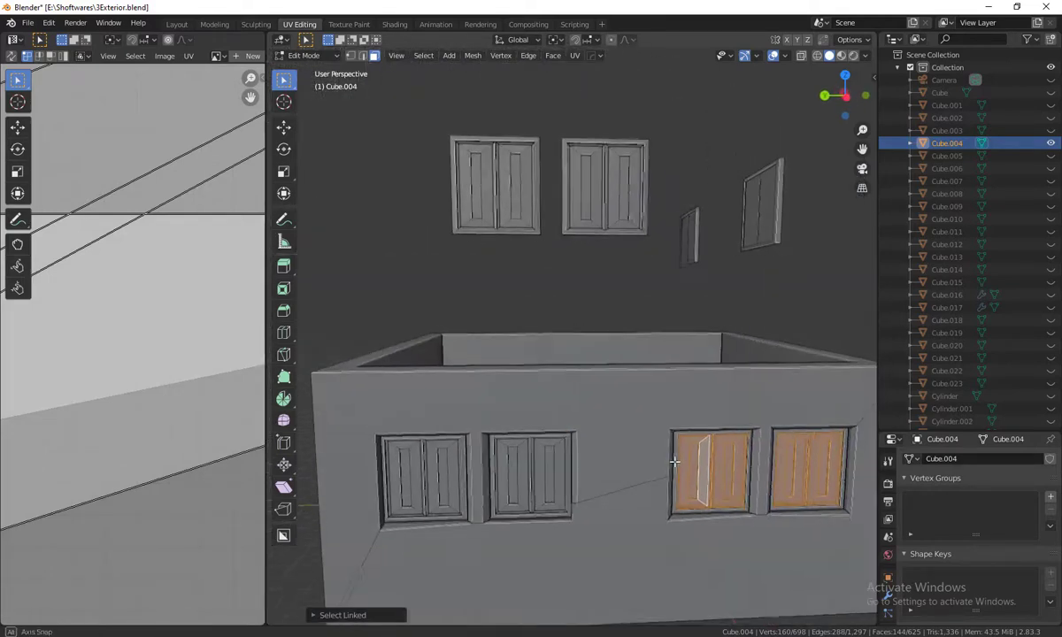
left_click(554, 478, "shift")
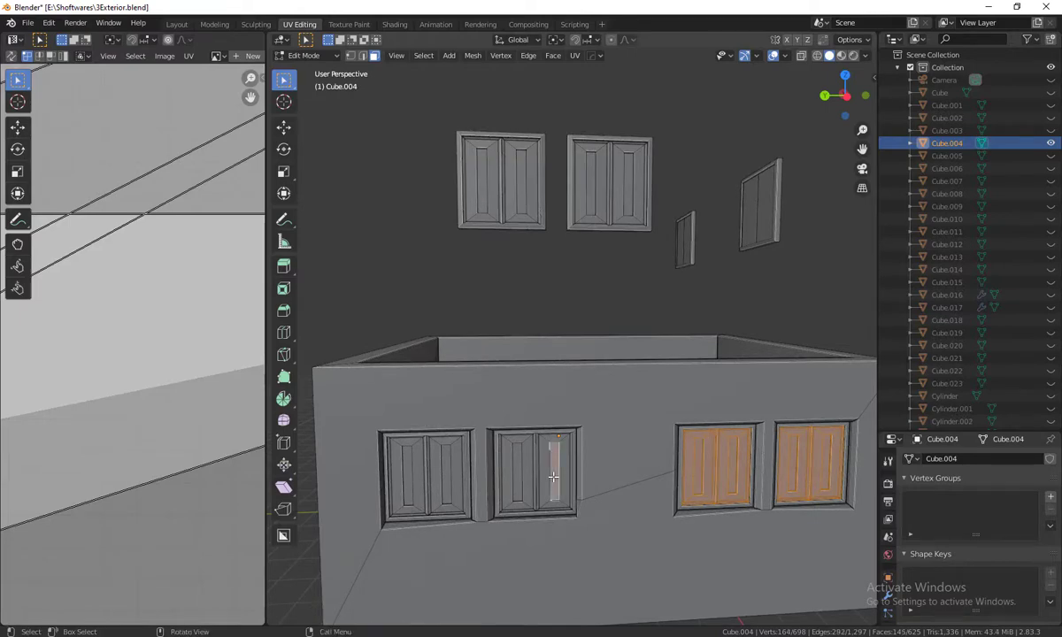
middle_click_drag(553, 477, 534, 345)
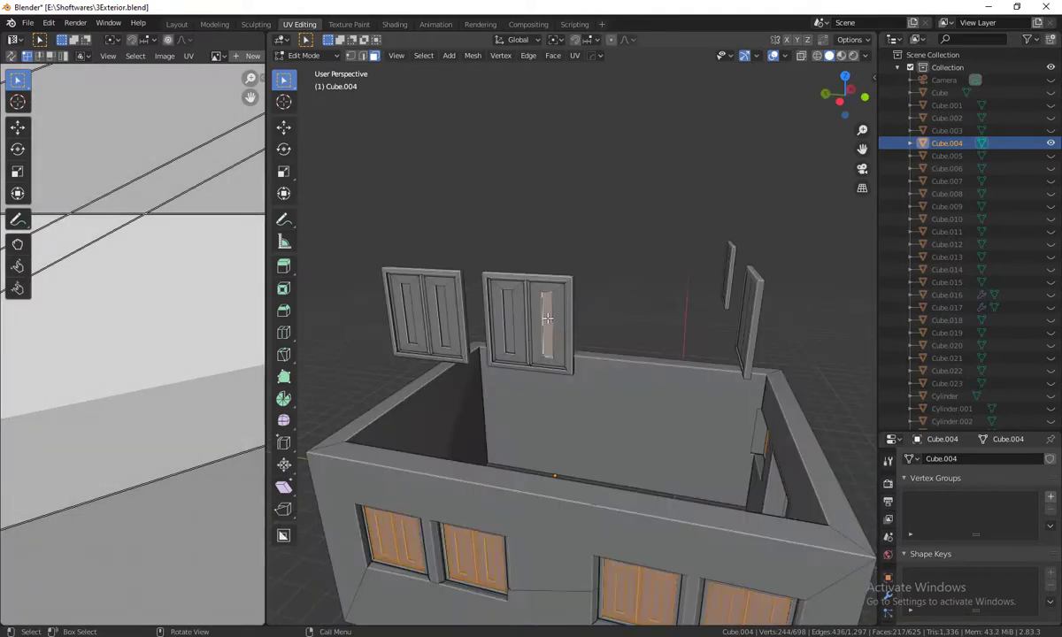
middle_click_drag(599, 412, 593, 386)
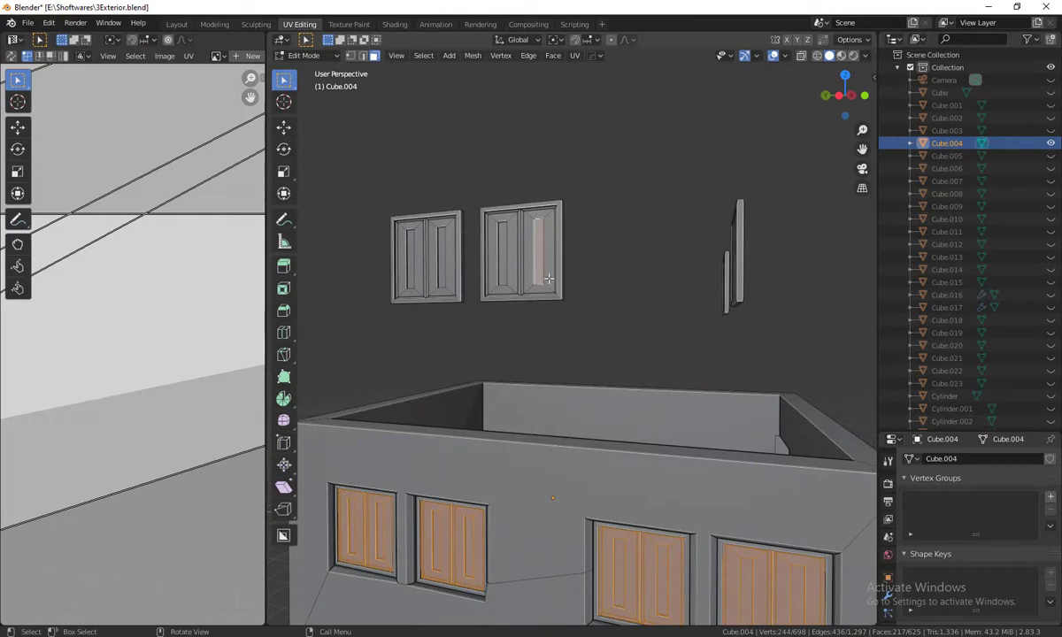
key("l")
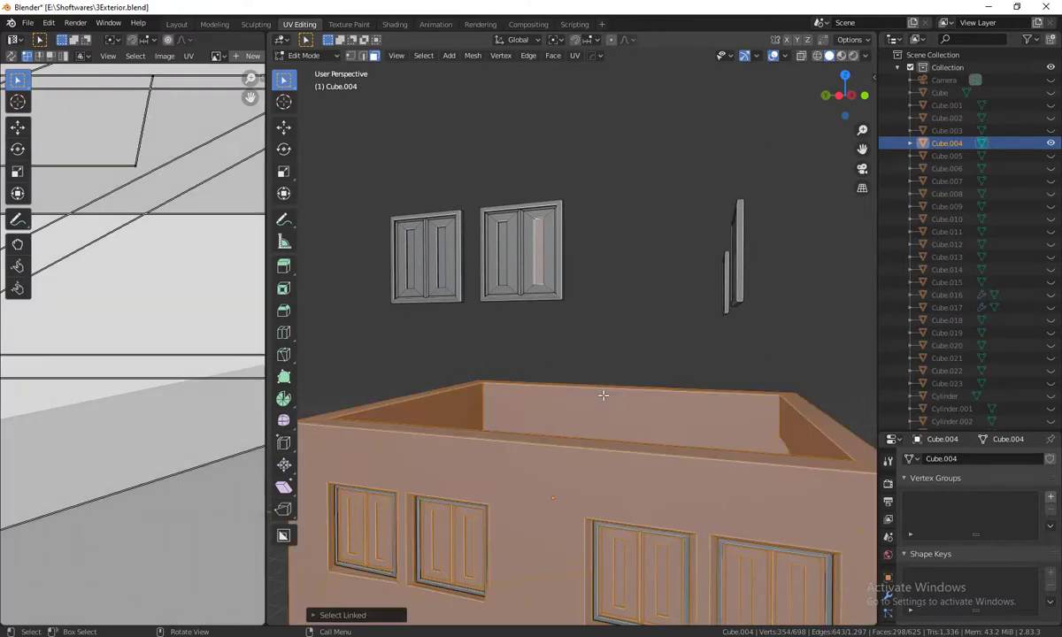
key("ctrl+z")
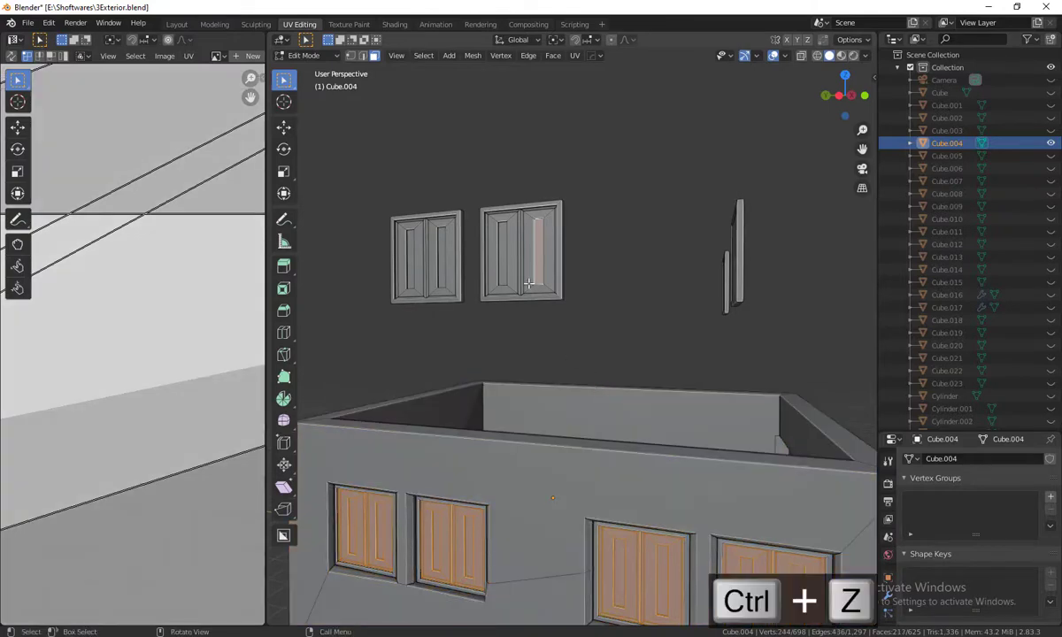
key("l")
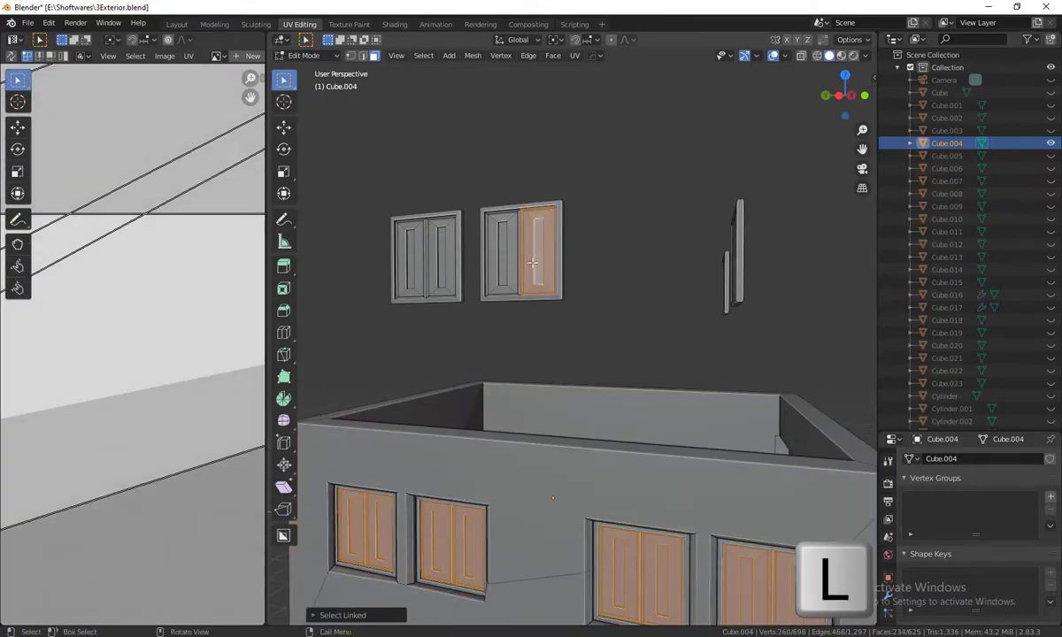
key("l")
key("l")
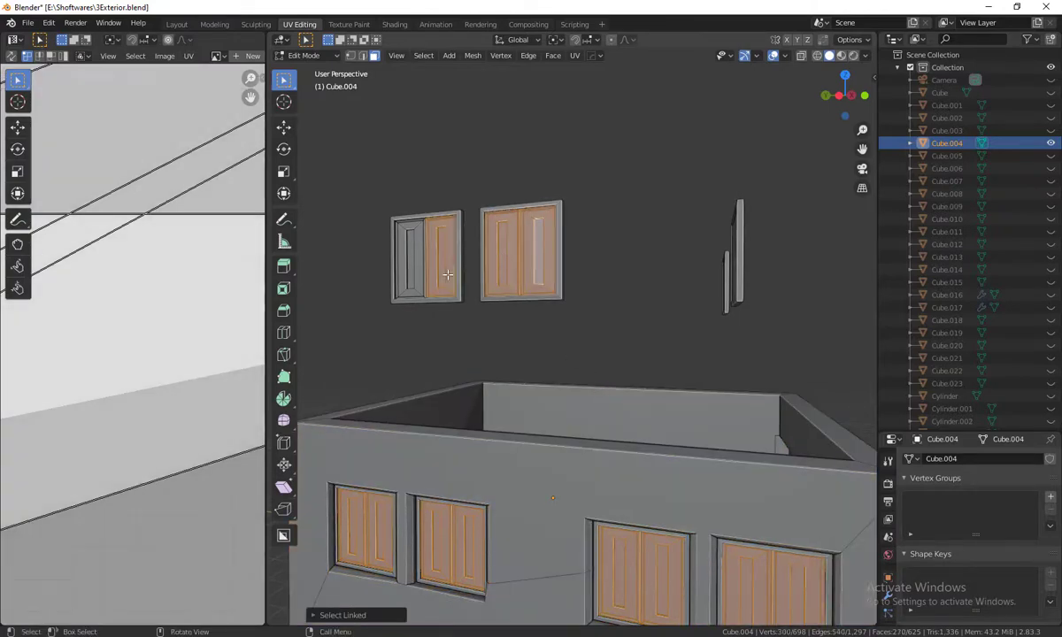
key("l")
Step: Add the remaining upper windows' shutters and zoom out to view the whole house
mouse_move(770, 337)
middle_mouse_down()
mouse_move(675, 356)
mouse_move(475, 271)
middle_mouse_up()
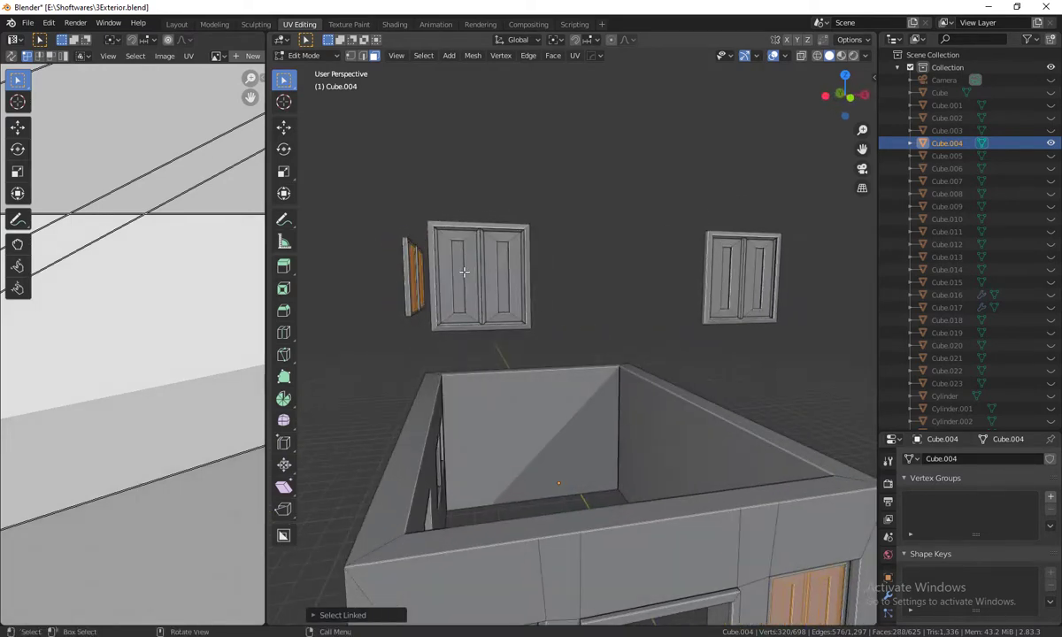
key("l")
key("l")
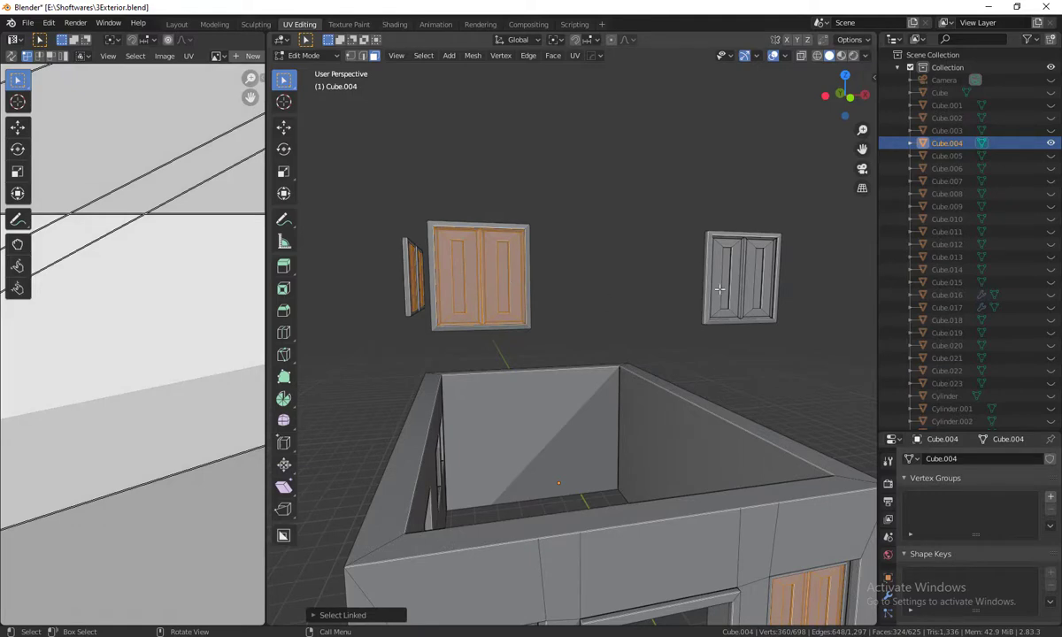
key("l")
key("l")
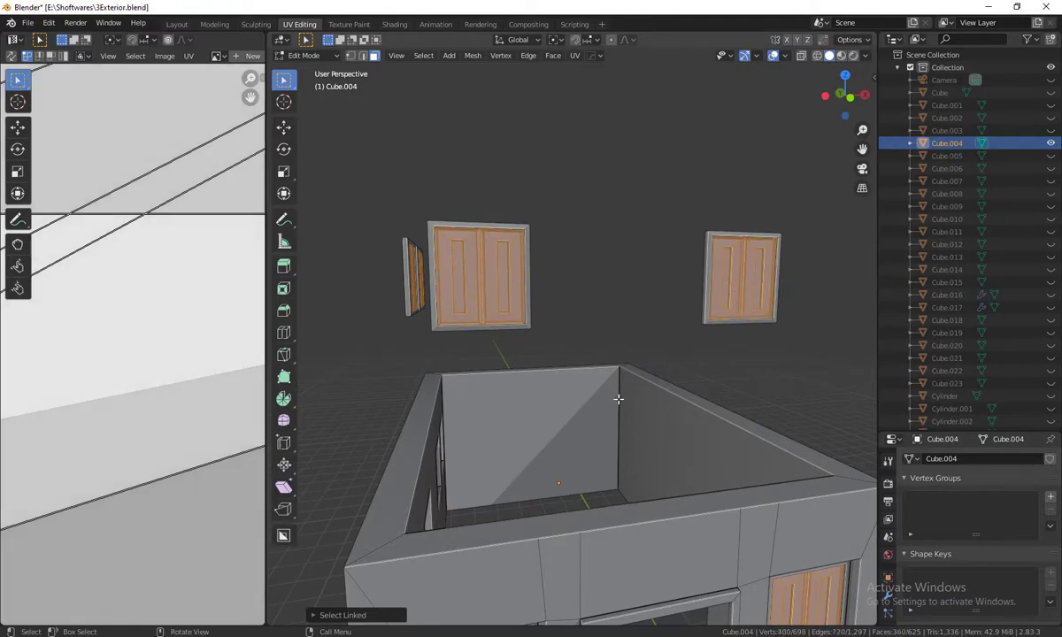
scroll(617, 399, "down", 3)
scroll(618, 400, "down", 2)
mouse_move(618, 399)
middle_mouse_down()
mouse_move(657, 449)
mouse_move(690, 551)
mouse_move(686, 565)
mouse_move(628, 565)
mouse_move(640, 483)
mouse_move(636, 567)
mouse_move(671, 553)
mouse_move(671, 491)
middle_mouse_up()
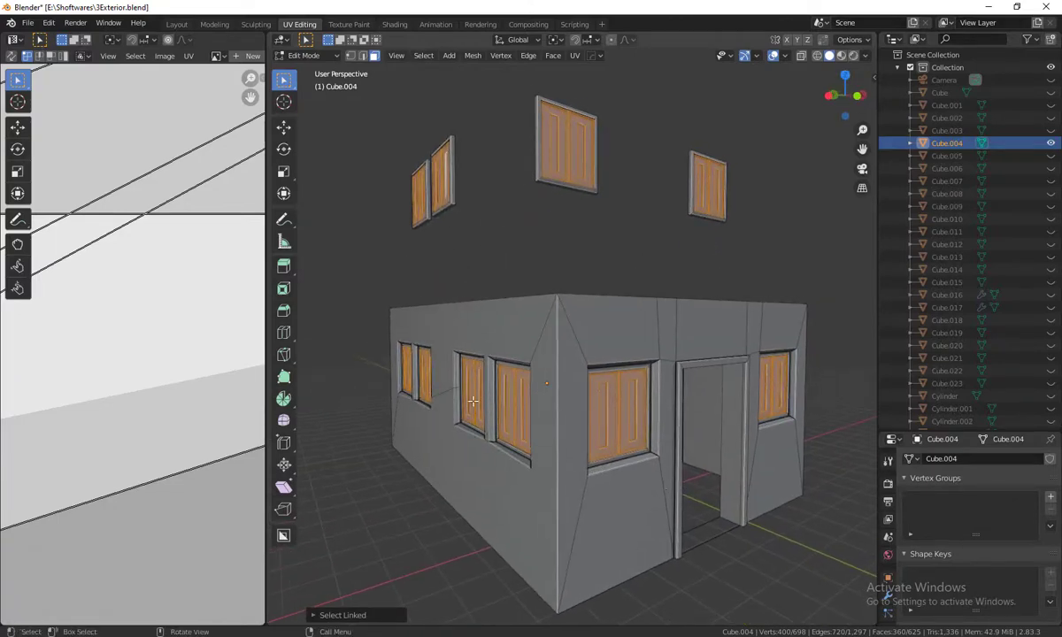
Step: Select all of Cube.004's UVs and scale them to zero with S 0
scroll(166, 370, "down", 2)
scroll(164, 370, "down", 3)
scroll(162, 370, "down", 3)
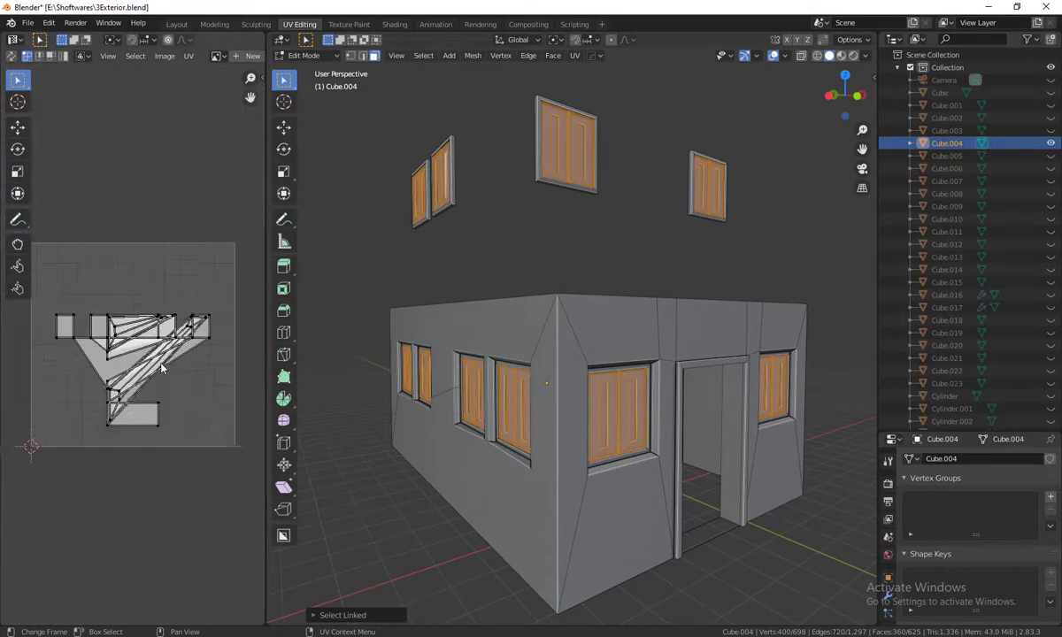
scroll(162, 370, "down", 1)
mouse_move(589, 385)
middle_mouse_down()
mouse_move(624, 408)
mouse_move(515, 166)
middle_mouse_up()
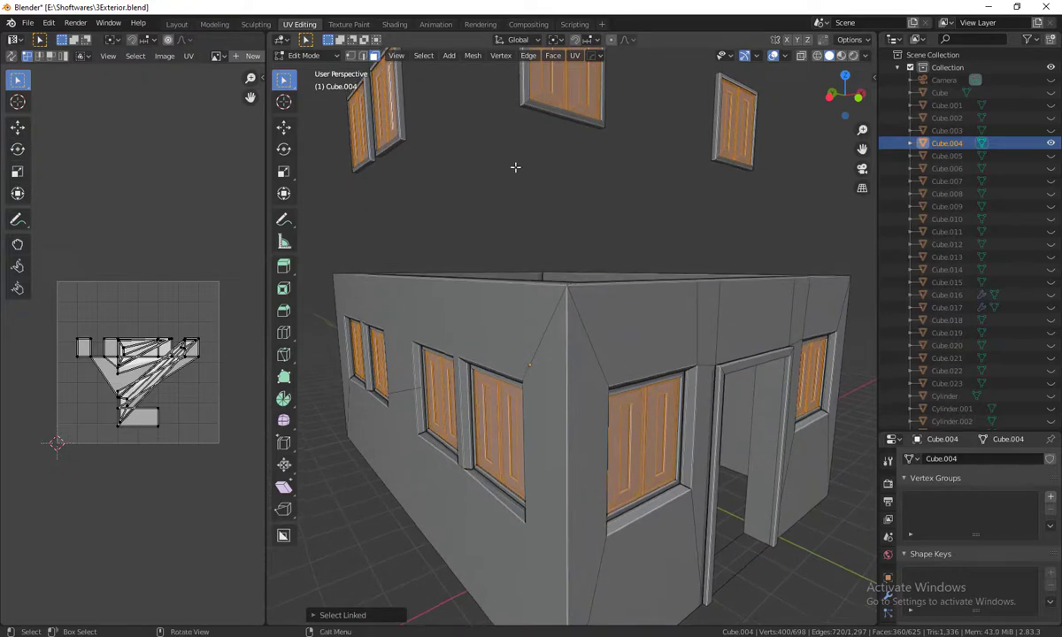
scroll(553, 324, "down", 4)
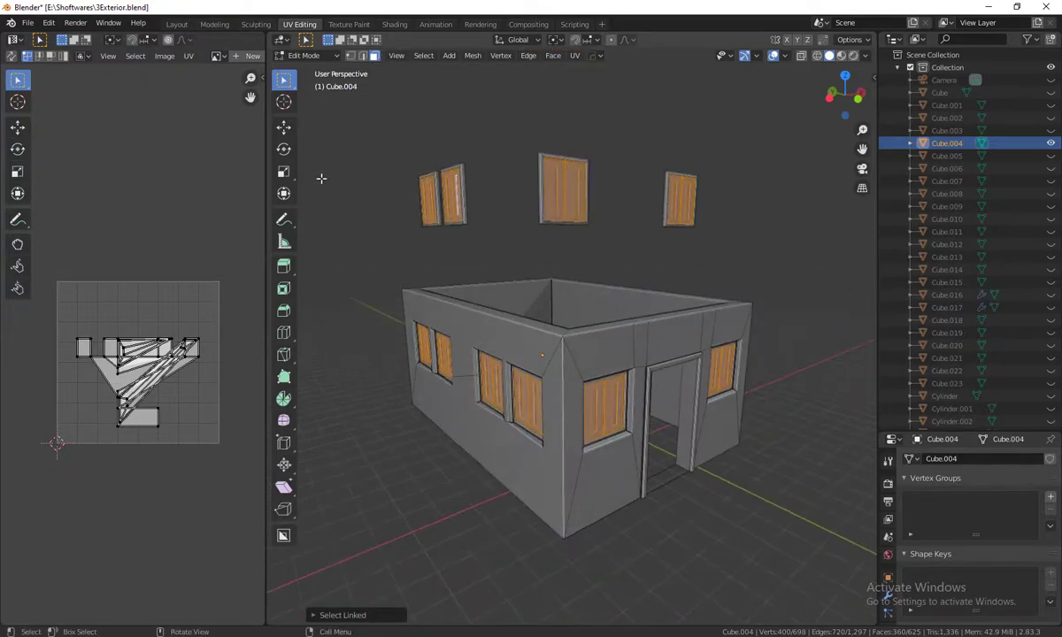
middle_click_drag(534, 293, 564, 315)
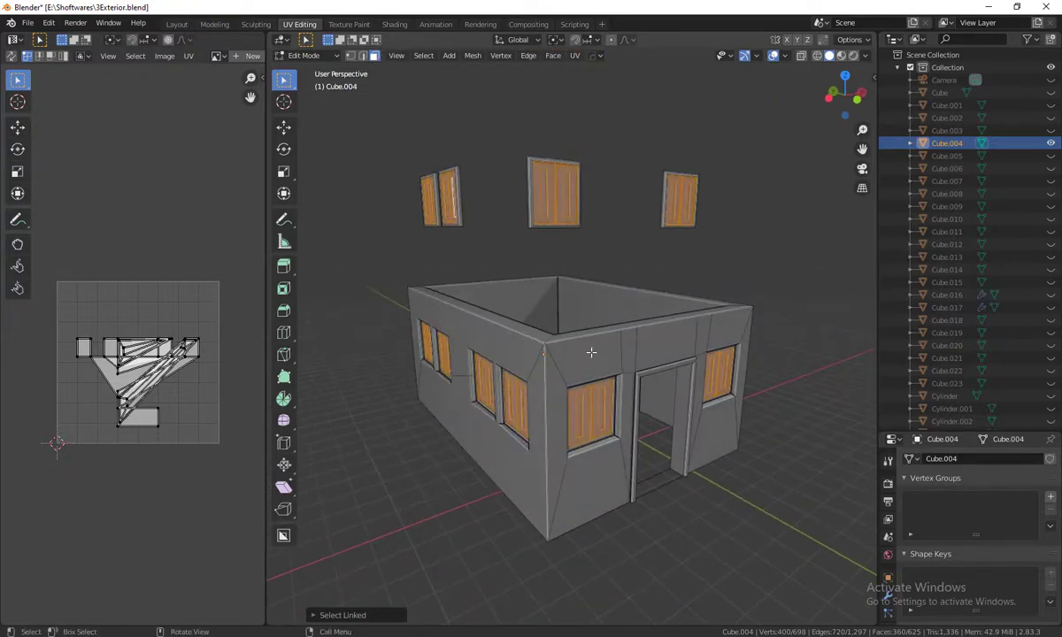
middle_click_drag(591, 352, 576, 341)
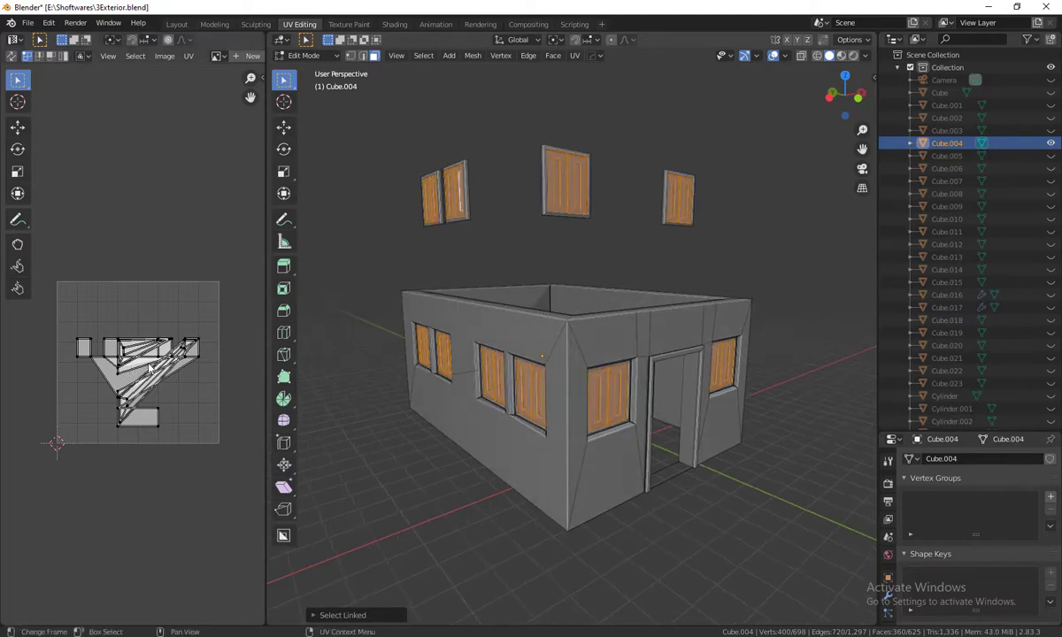
key("a")
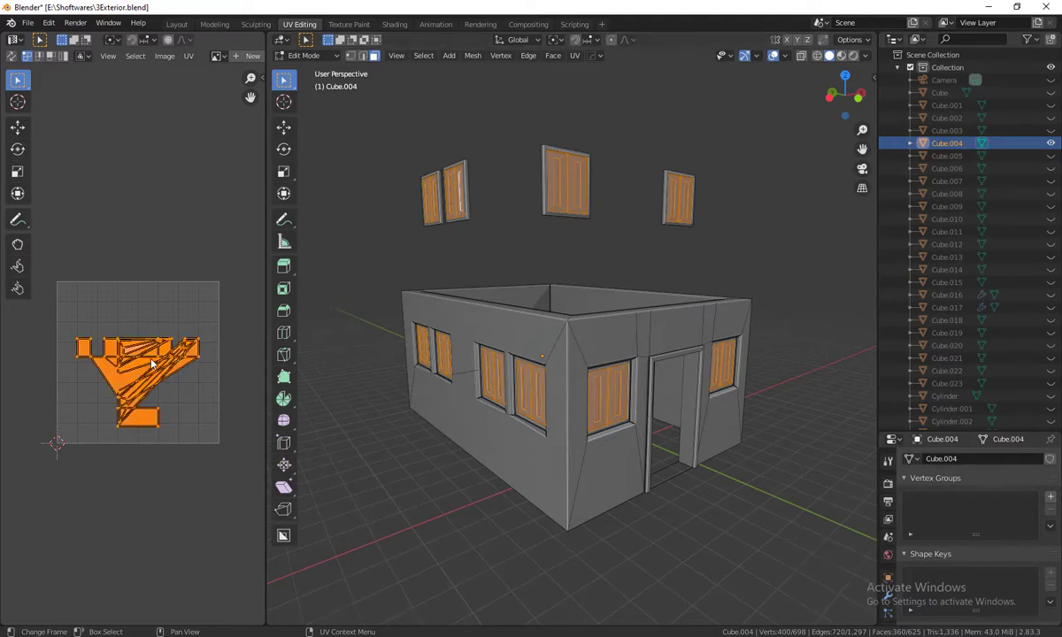
type("s")
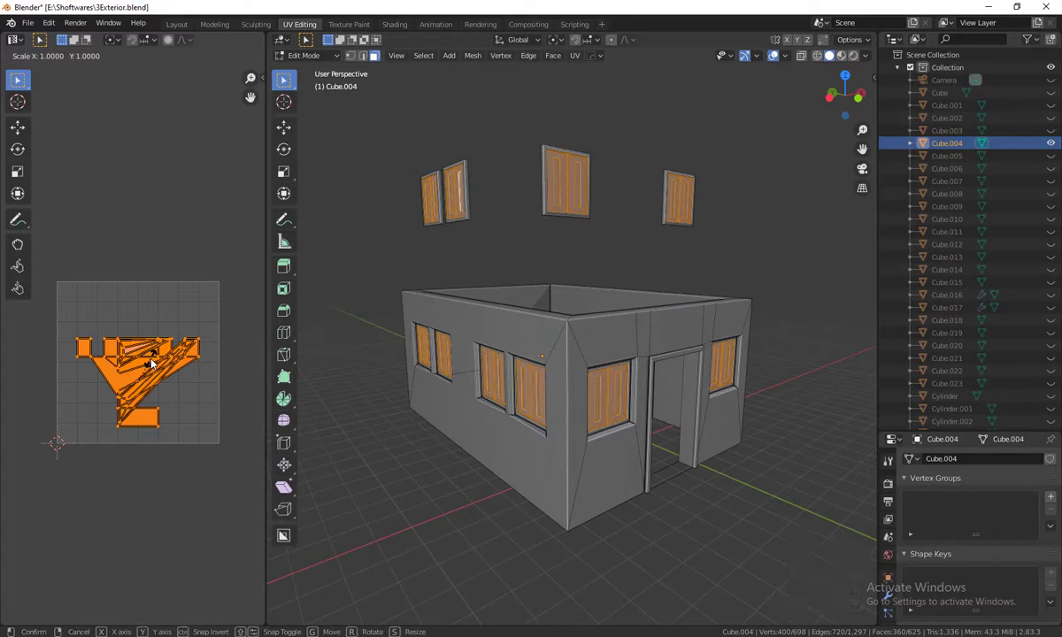
type("0")
left_click(152, 365)
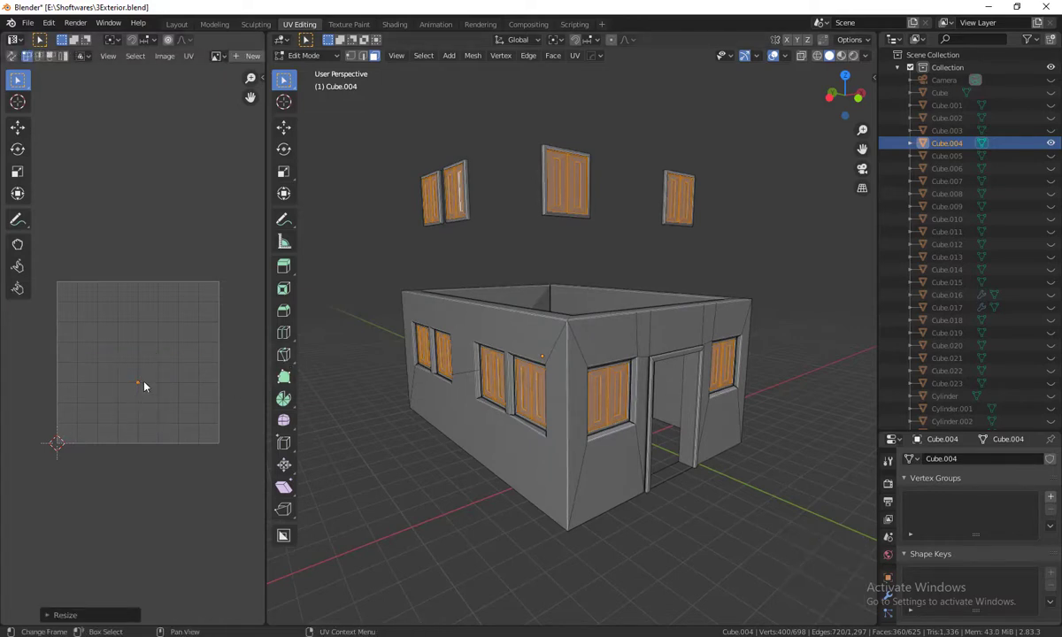
Step: Move the collapsed UV point to a new spot in UV space
key("g")
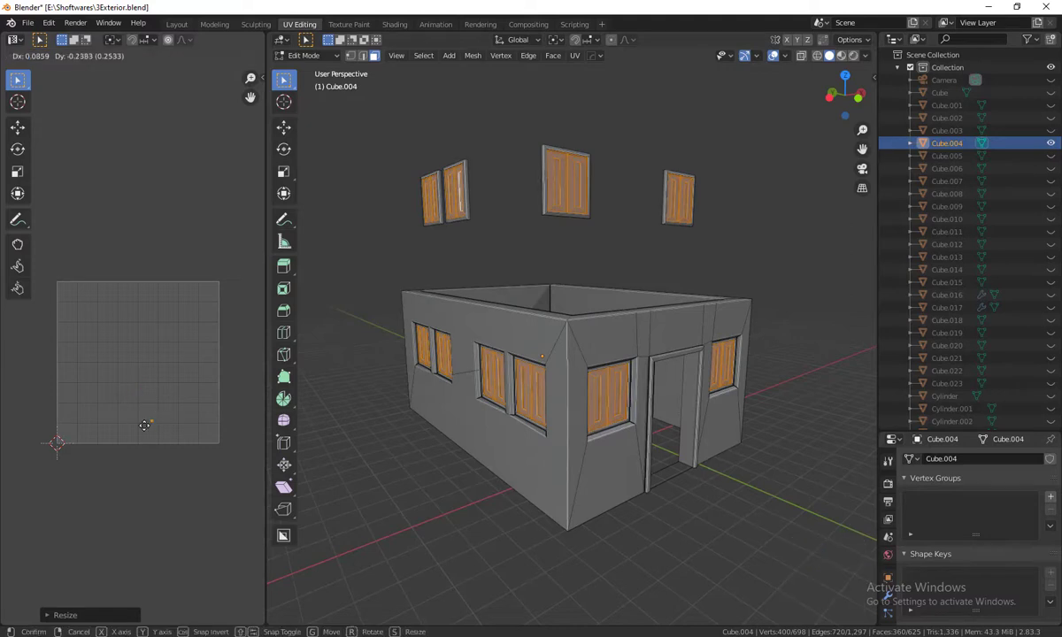
left_click(174, 483)
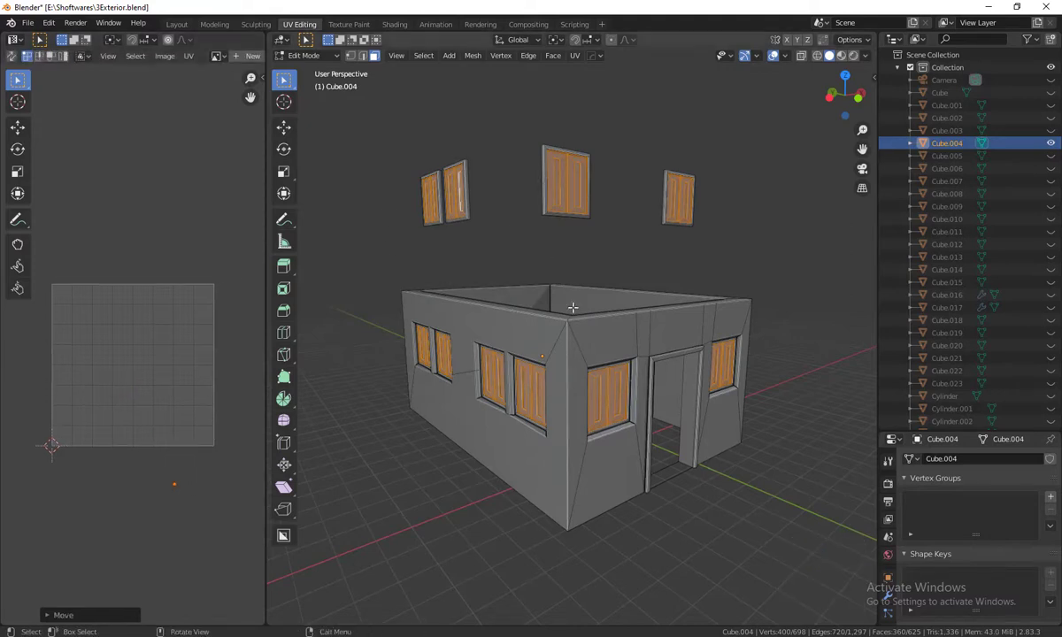
mouse_move(573, 307)
middle_mouse_down()
mouse_move(597, 339)
mouse_move(630, 318)
mouse_move(655, 350)
middle_mouse_up()
Step: Assign the existing 'Material' to Cube.004 in Shading, then re-enter Edit Mode in UV Editing
key("Tab")
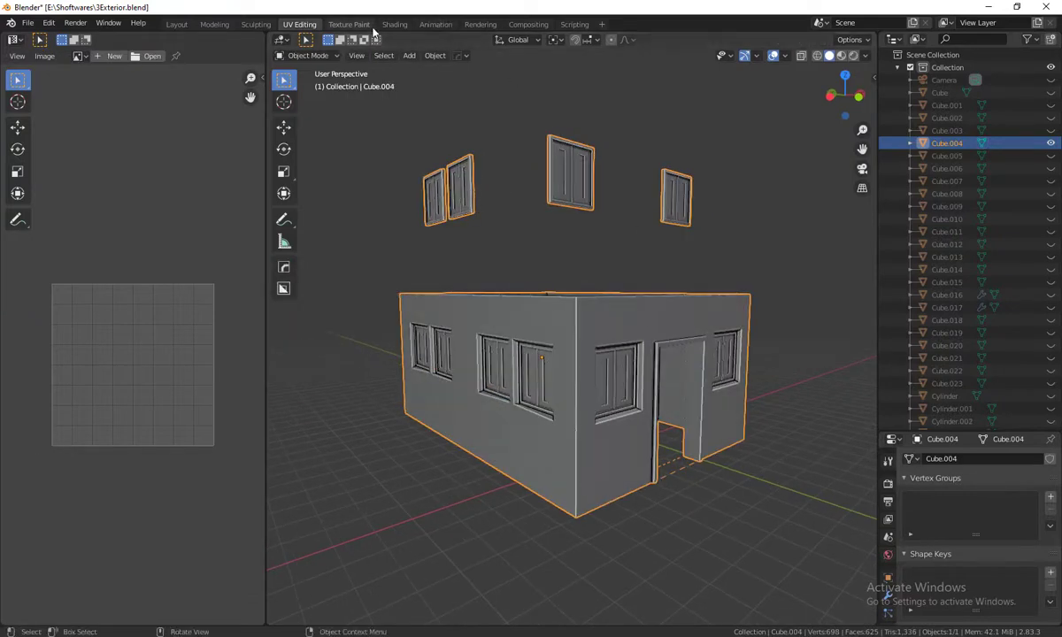
left_click(395, 24)
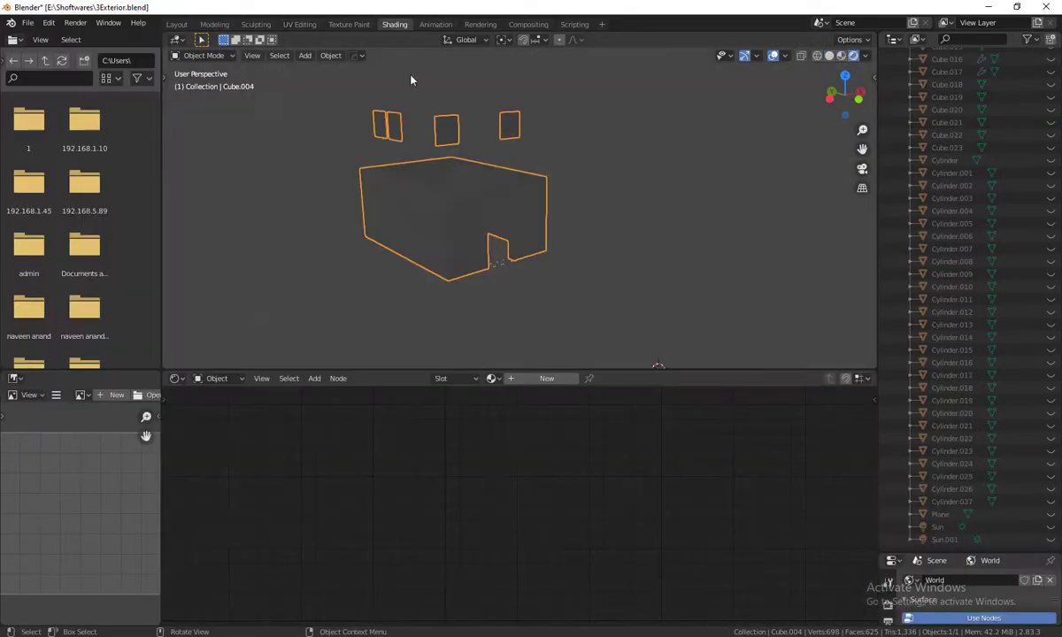
left_click(496, 381)
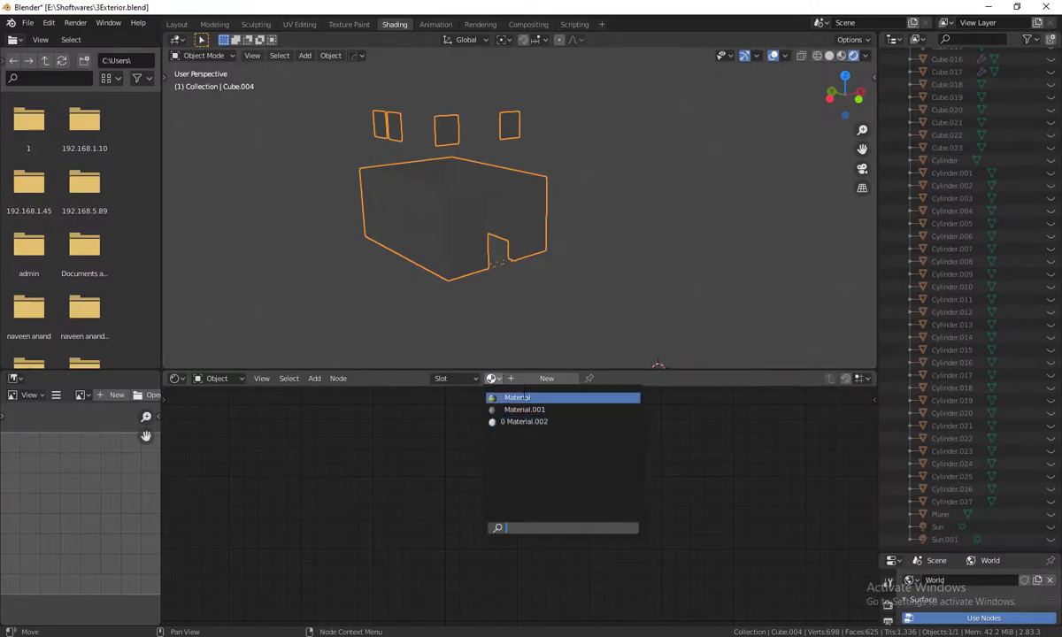
left_click(524, 397)
left_click_drag(391, 438, 362, 471)
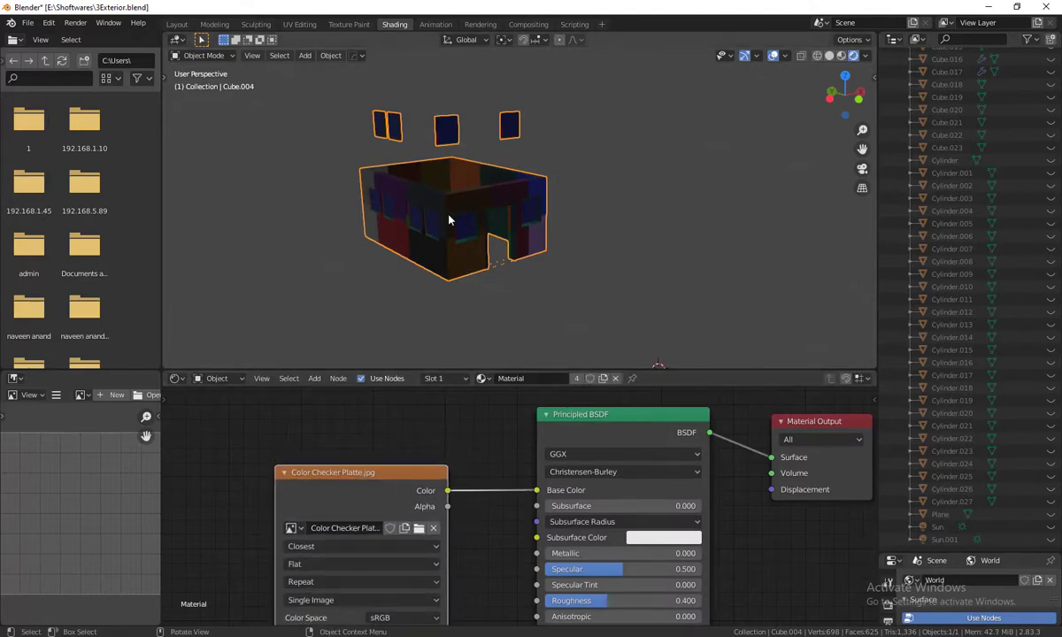
mouse_move(448, 221)
middle_mouse_down()
mouse_move(530, 260)
mouse_move(427, 202)
middle_mouse_up()
key("Tab")
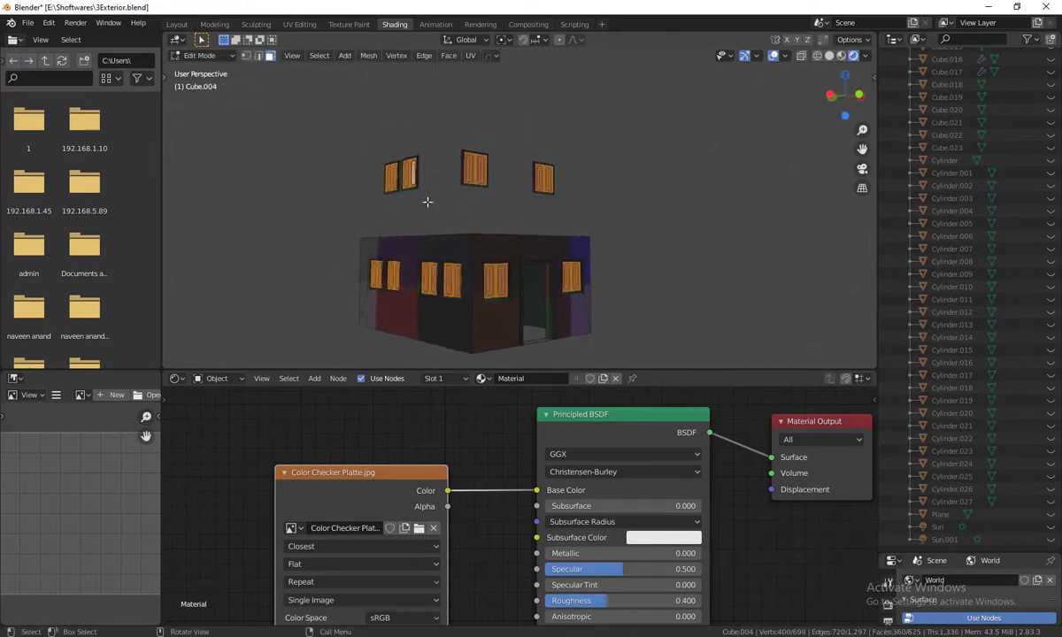
left_click(292, 24)
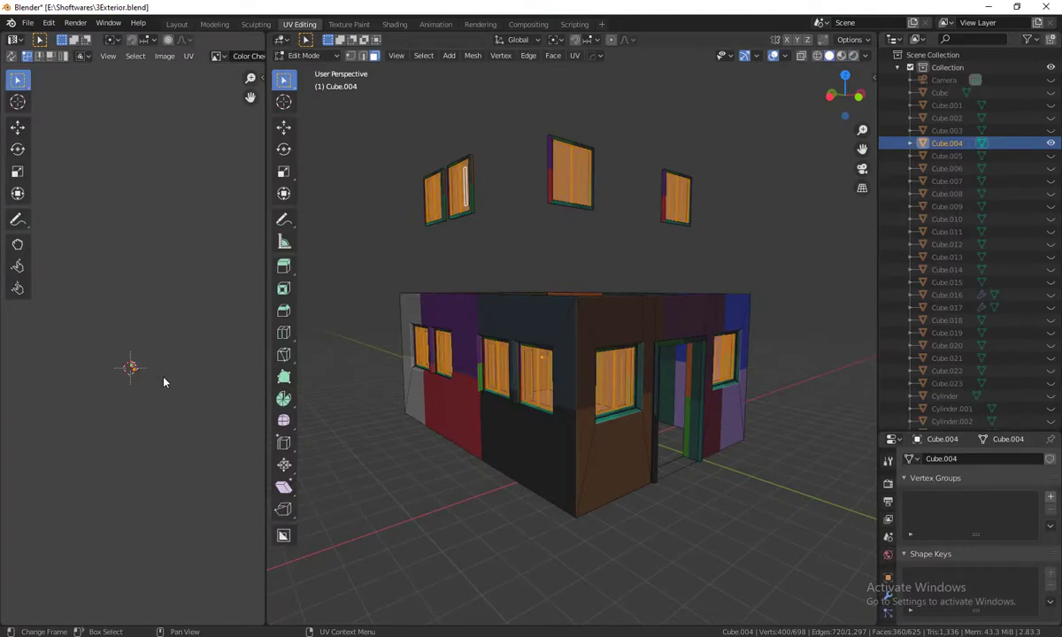
Step: Zoom onto the Color Checker image and move all of the house's UVs onto one swatch
scroll(164, 381, "up", 3)
scroll(164, 408, "up", 3)
scroll(169, 372, "up", 3)
scroll(173, 327, "up", 3)
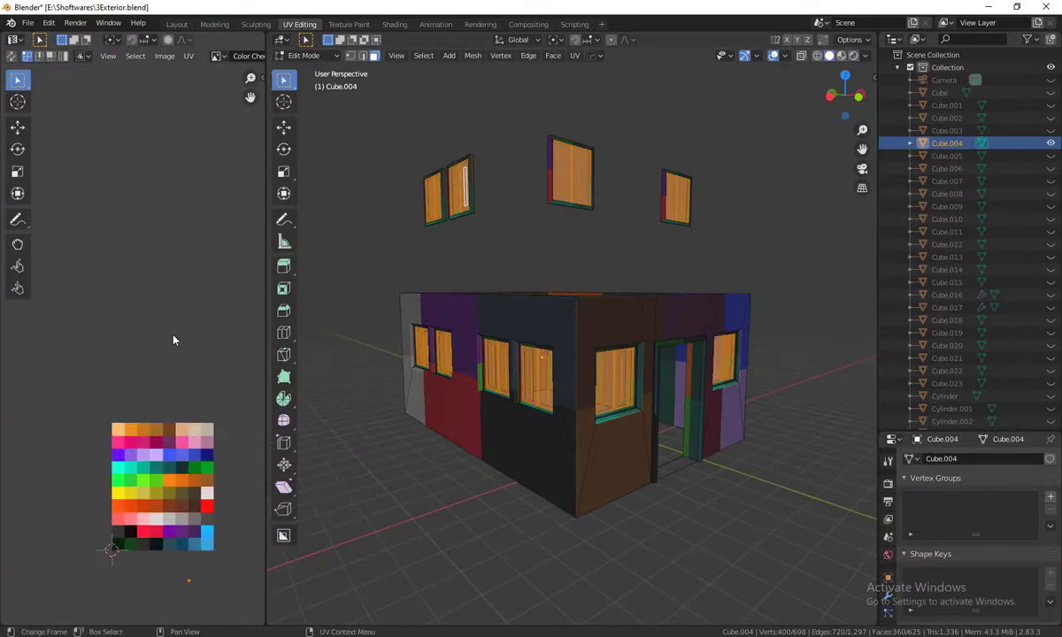
scroll(174, 340, "up", 2)
mouse_move(163, 328)
middle_mouse_down()
mouse_move(139, 244)
mouse_move(141, 190)
middle_mouse_up()
scroll(148, 237, "up", 1)
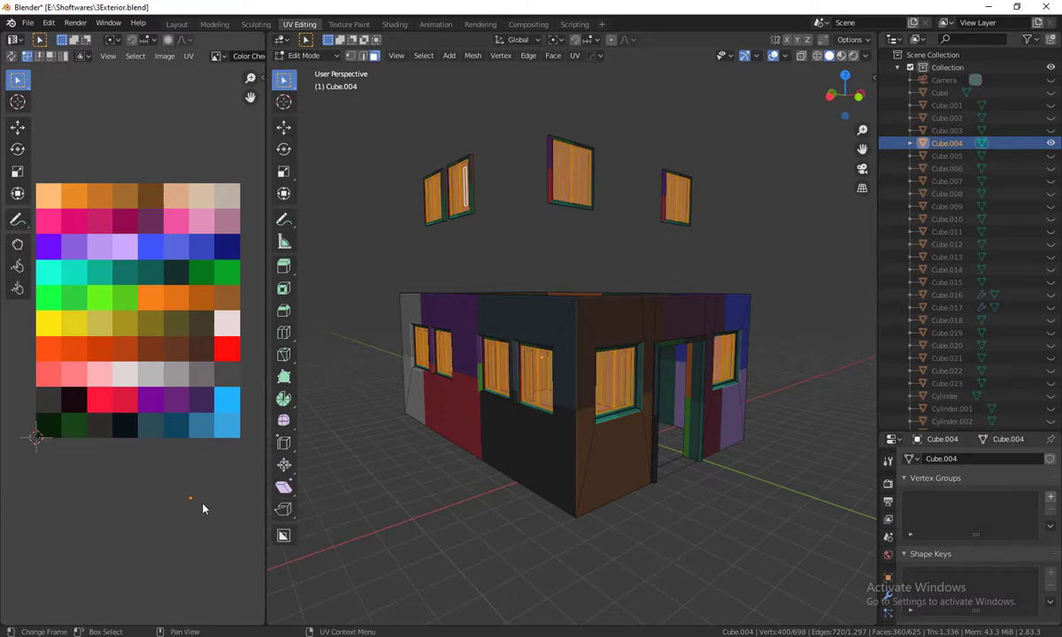
key("a")
key("g")
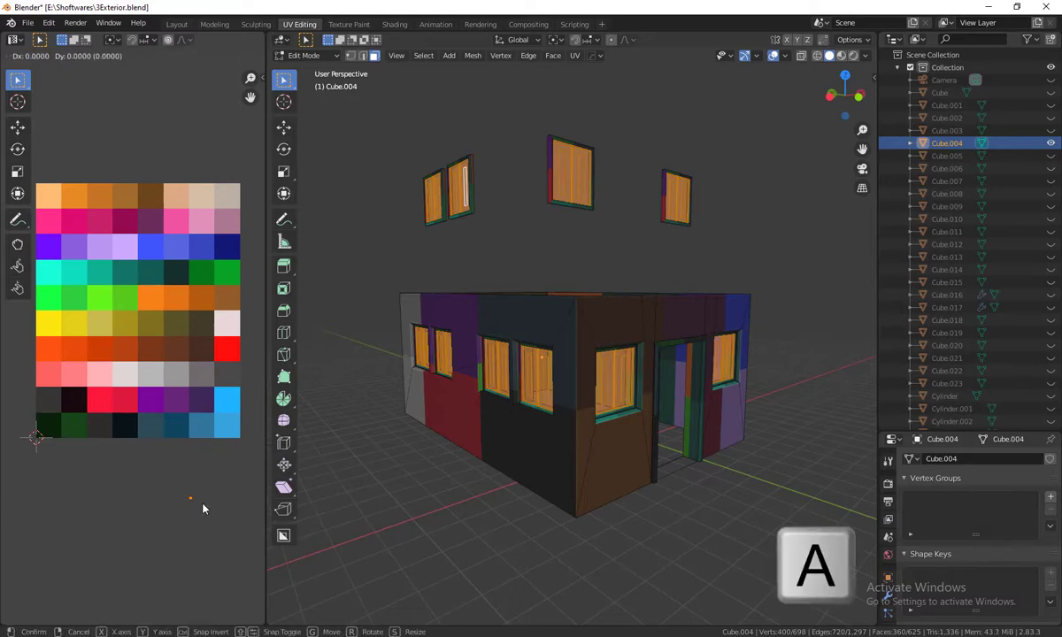
left_click(239, 298)
Step: Clear the face selection and orbit around the house to inspect the result
mouse_move(531, 460)
middle_mouse_down()
mouse_move(580, 492)
mouse_move(552, 349)
mouse_move(552, 363)
mouse_move(555, 298)
middle_mouse_up()
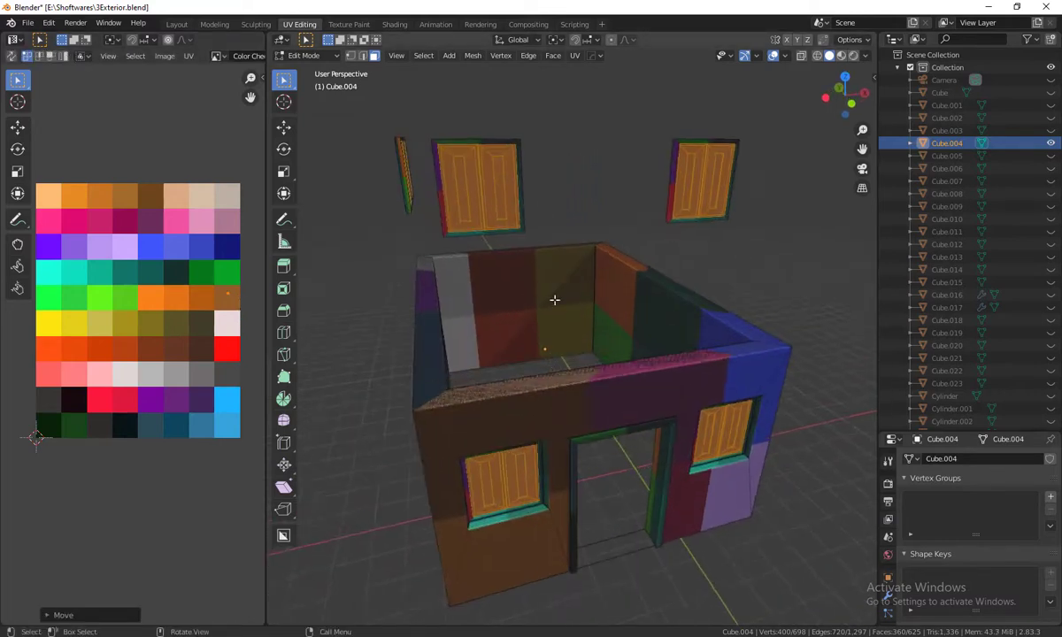
left_click(570, 186)
middle_click_drag(629, 367, 754, 368)
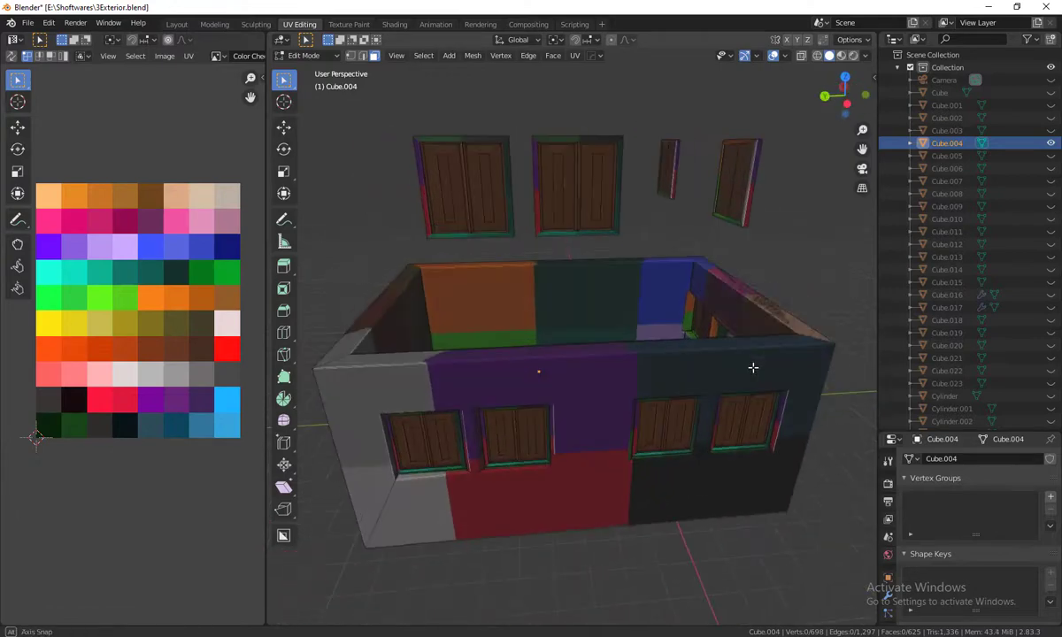
mouse_move(637, 254)
middle_mouse_down()
mouse_move(541, 261)
mouse_move(607, 275)
mouse_move(626, 327)
mouse_move(580, 296)
middle_mouse_up()
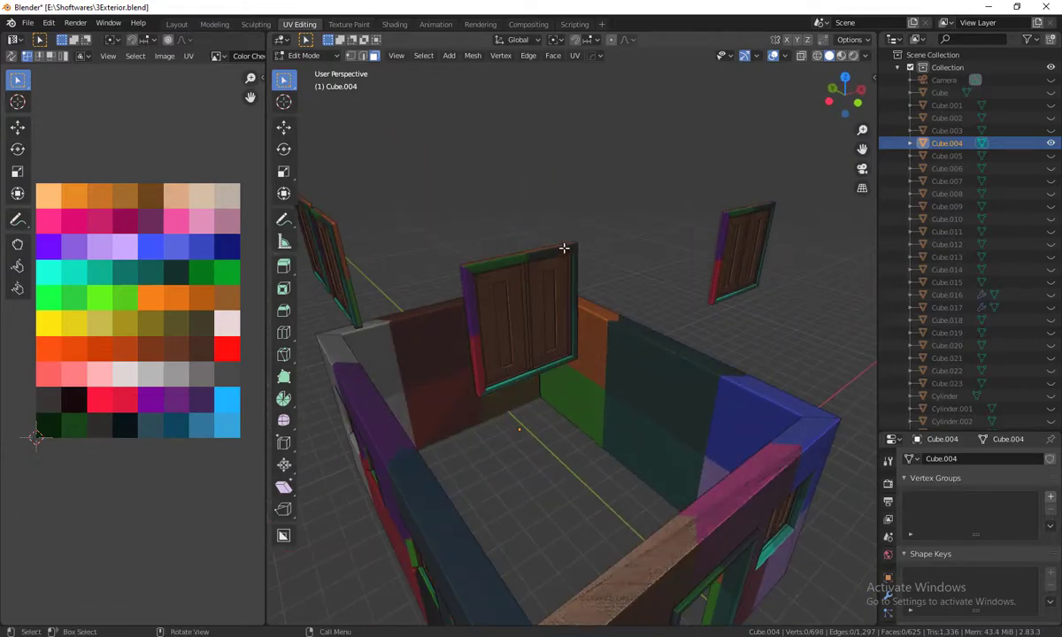
Step: Select the window frame pieces and nearby door frames with L, undoing stray single-face picks
key("l")
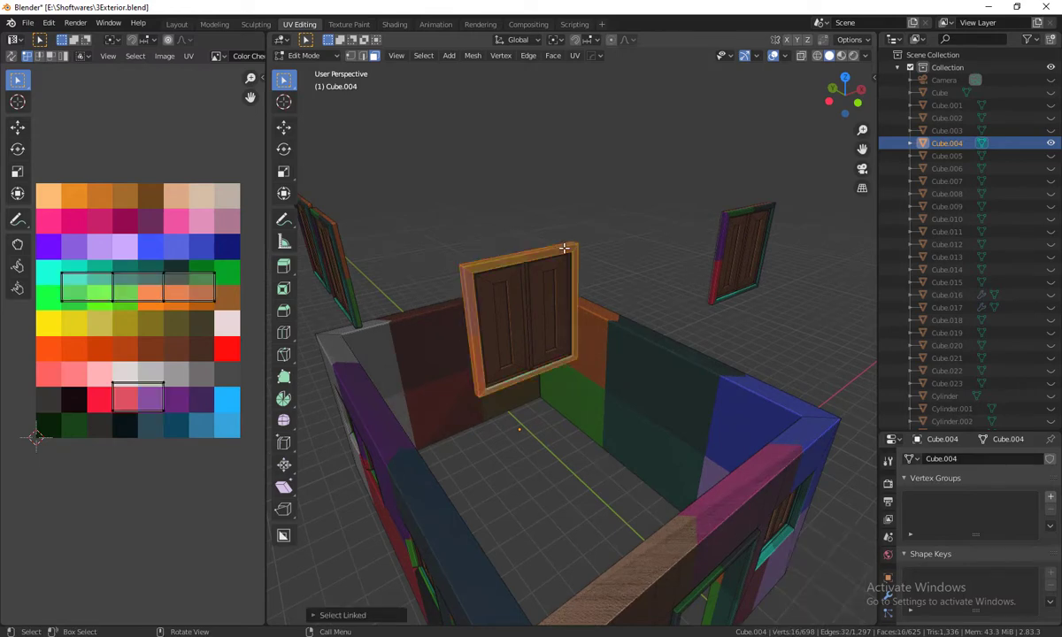
key("l")
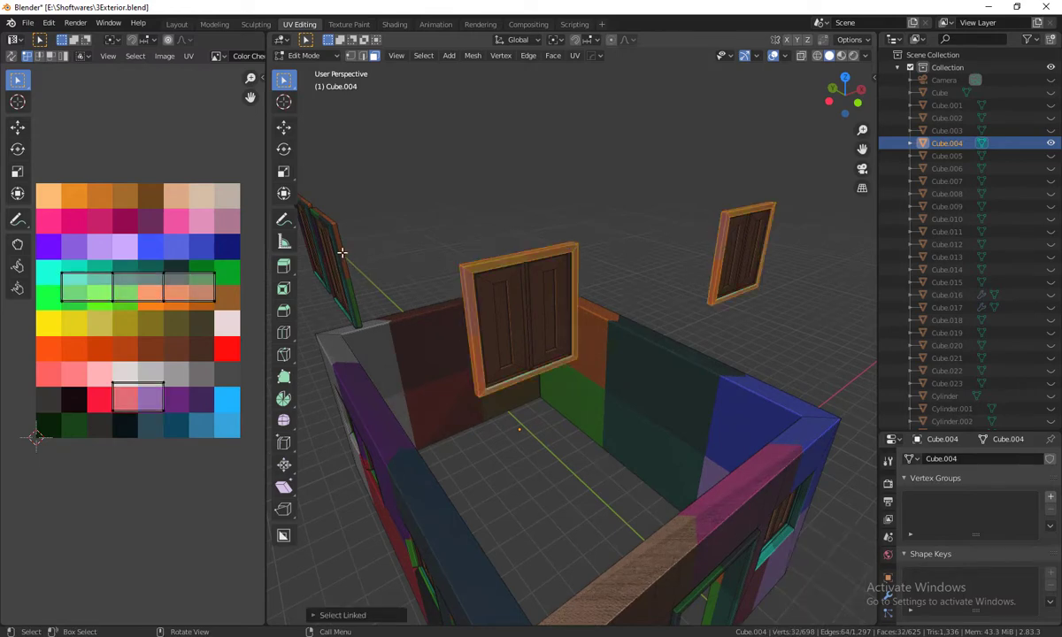
left_click(342, 253)
key("ctrl+z")
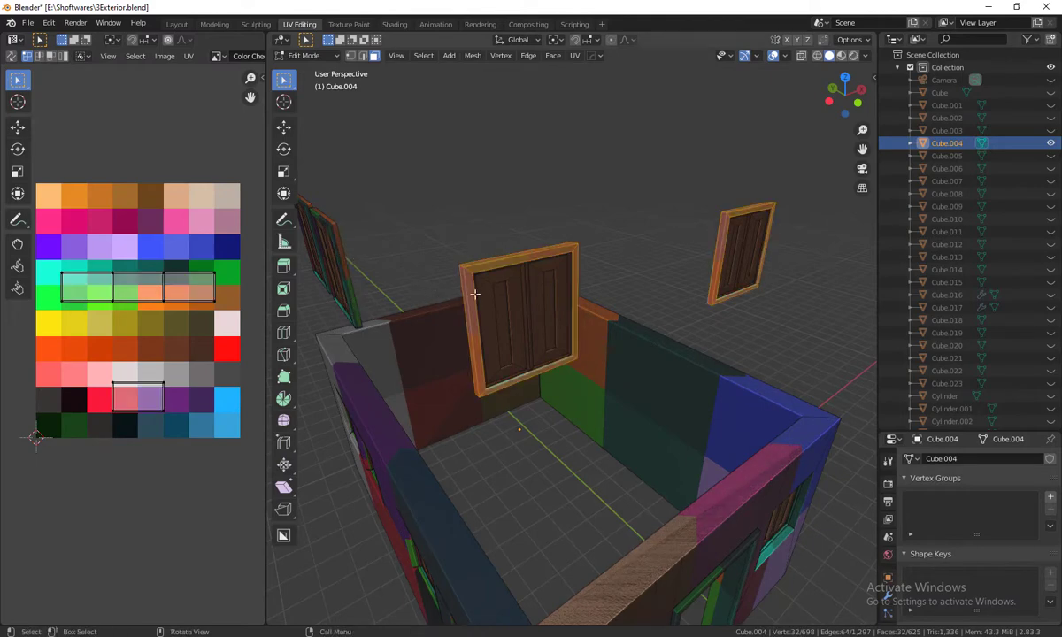
mouse_move(474, 296)
middle_mouse_down()
mouse_move(597, 304)
mouse_move(631, 237)
middle_mouse_up()
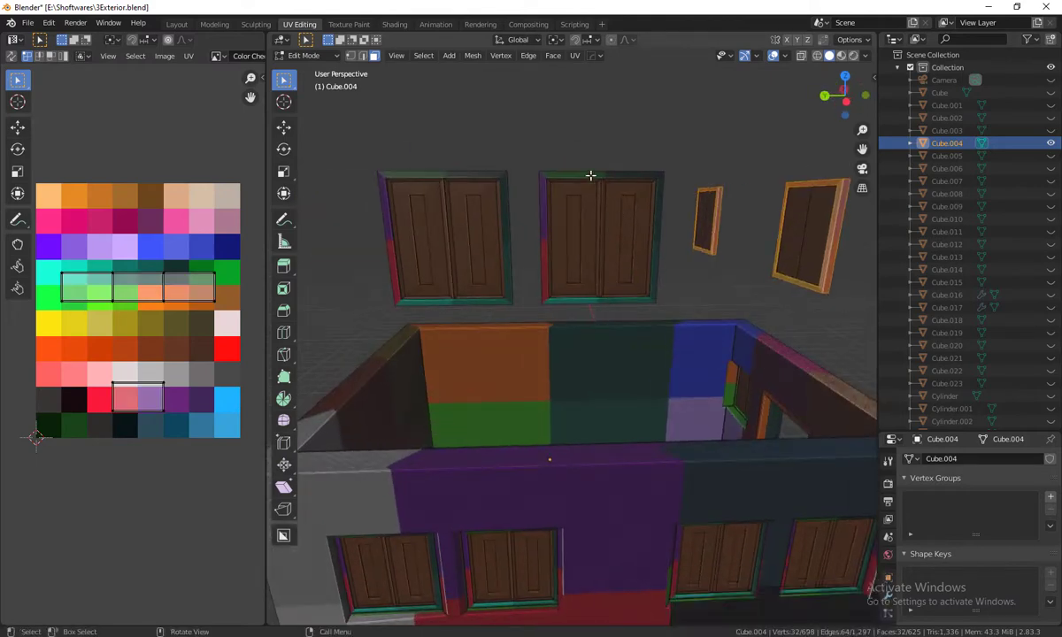
key("l")
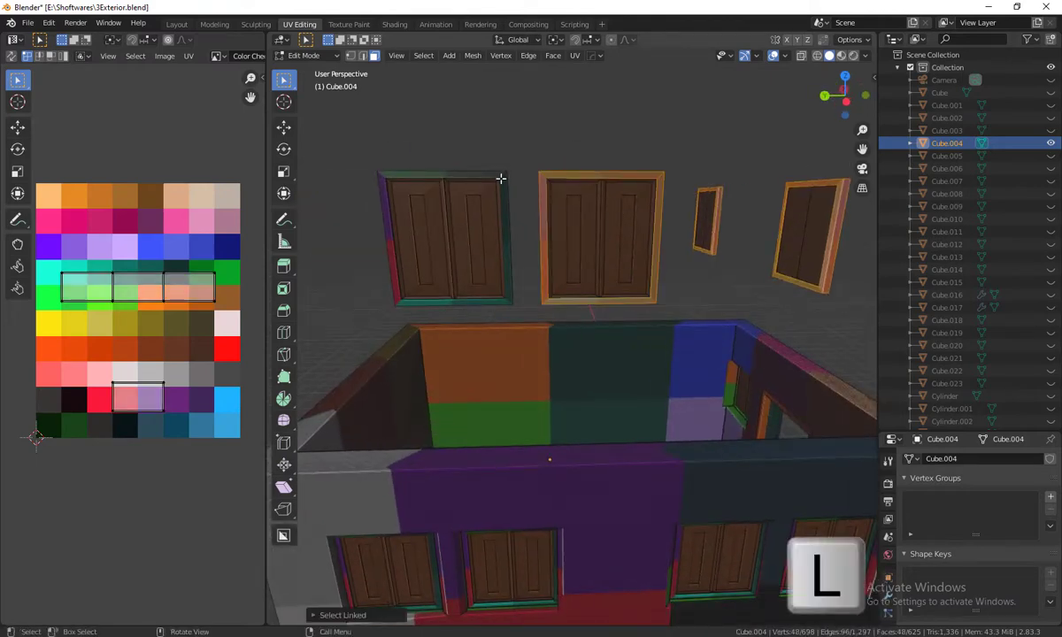
key("l")
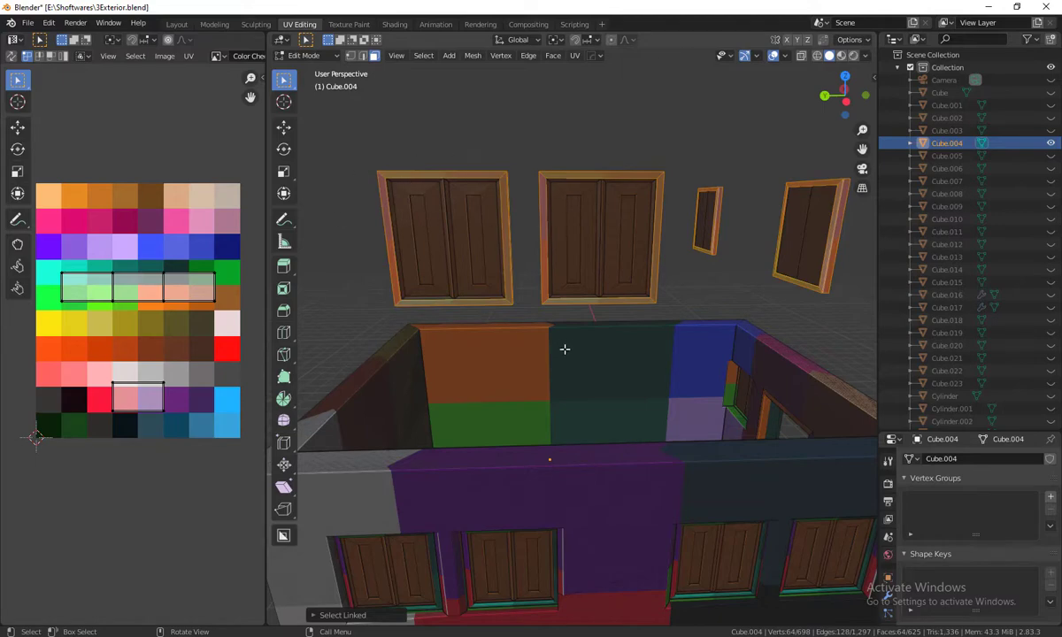
mouse_move(564, 351)
middle_mouse_down()
mouse_move(564, 320)
mouse_move(570, 372)
middle_mouse_up()
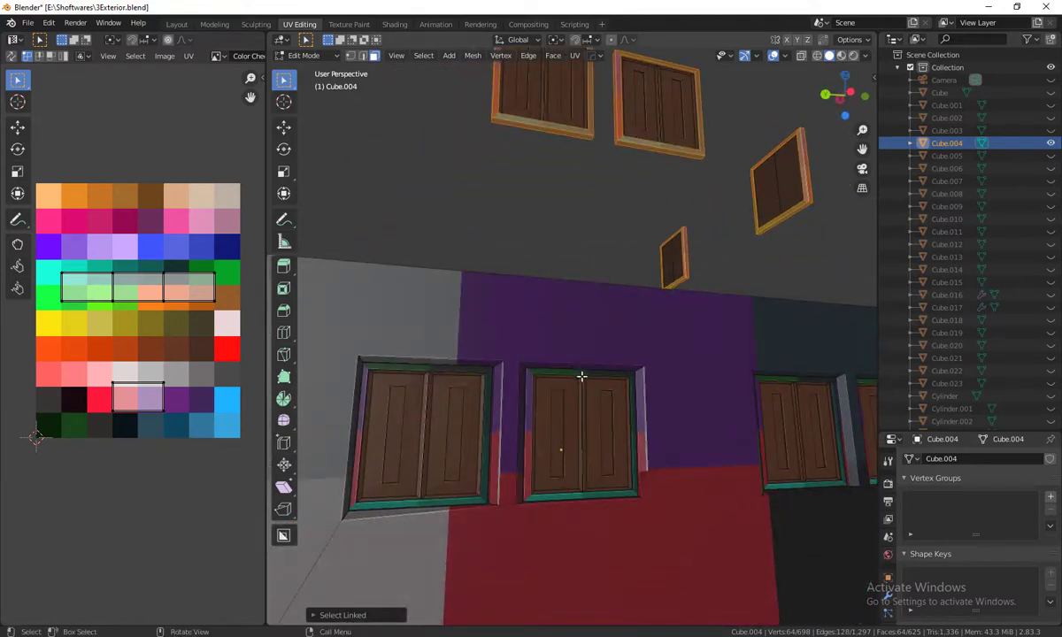
key("l")
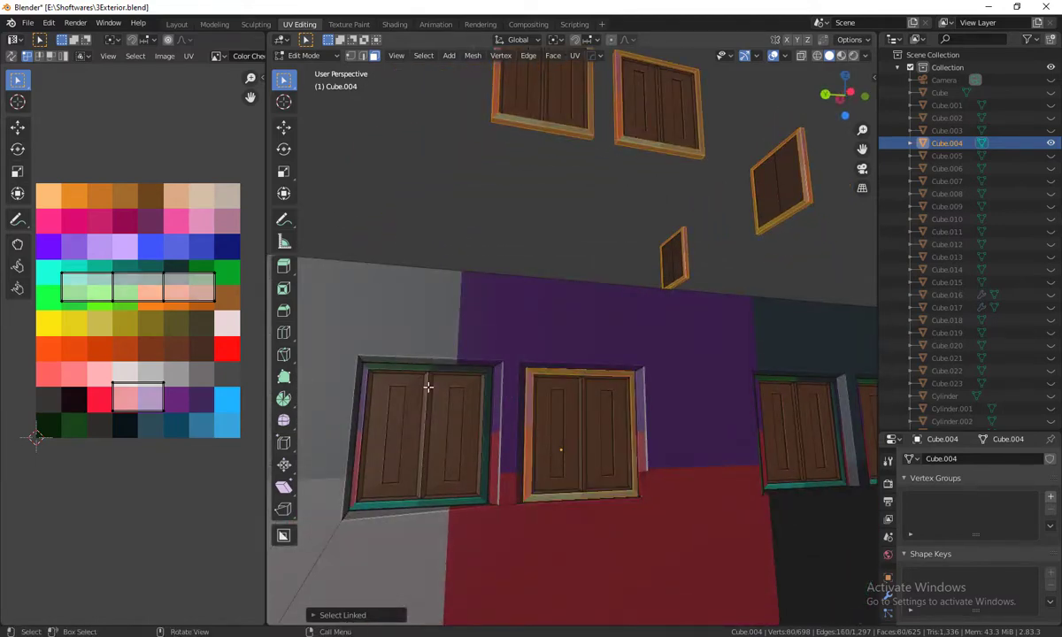
left_click(428, 369)
key("ctrl+z")
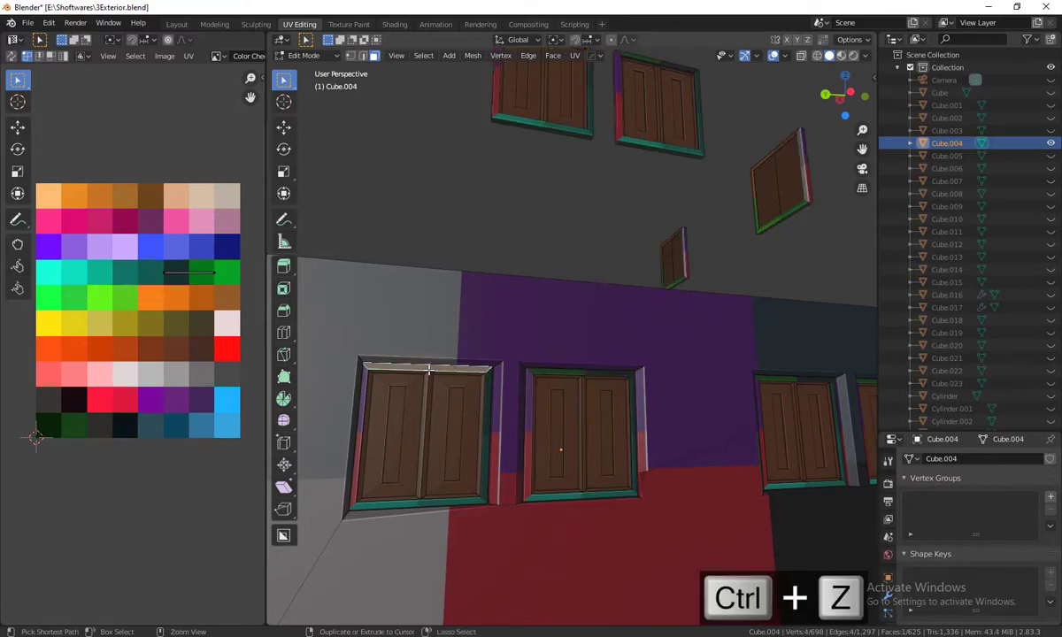
key("l")
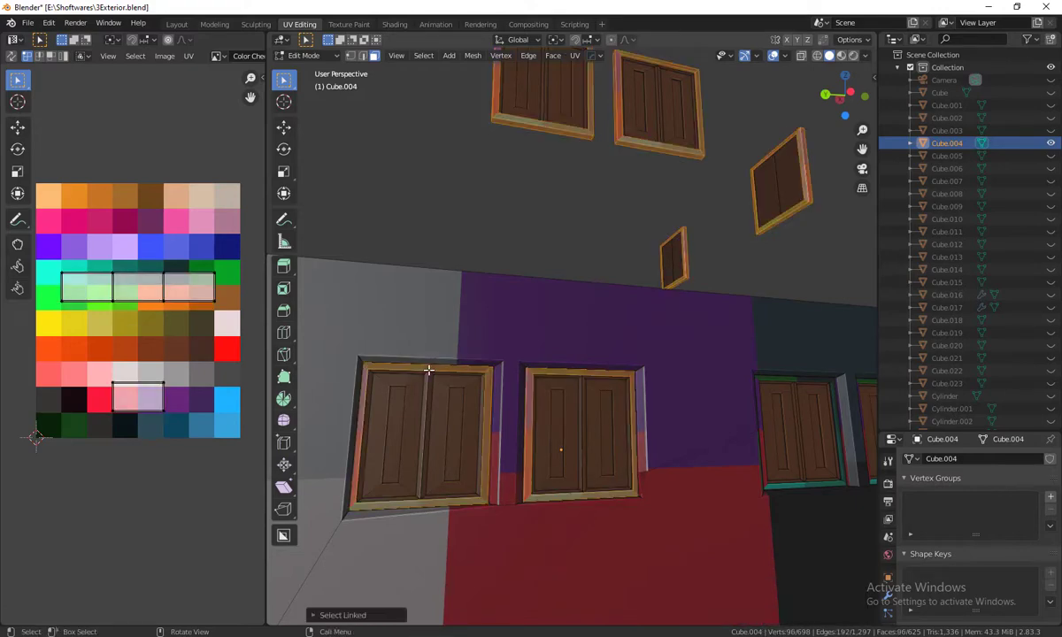
Step: Add the door and window frames on the remaining walls to the selection
mouse_move(469, 384)
middle_mouse_down()
mouse_move(644, 470)
mouse_move(575, 412)
middle_mouse_up()
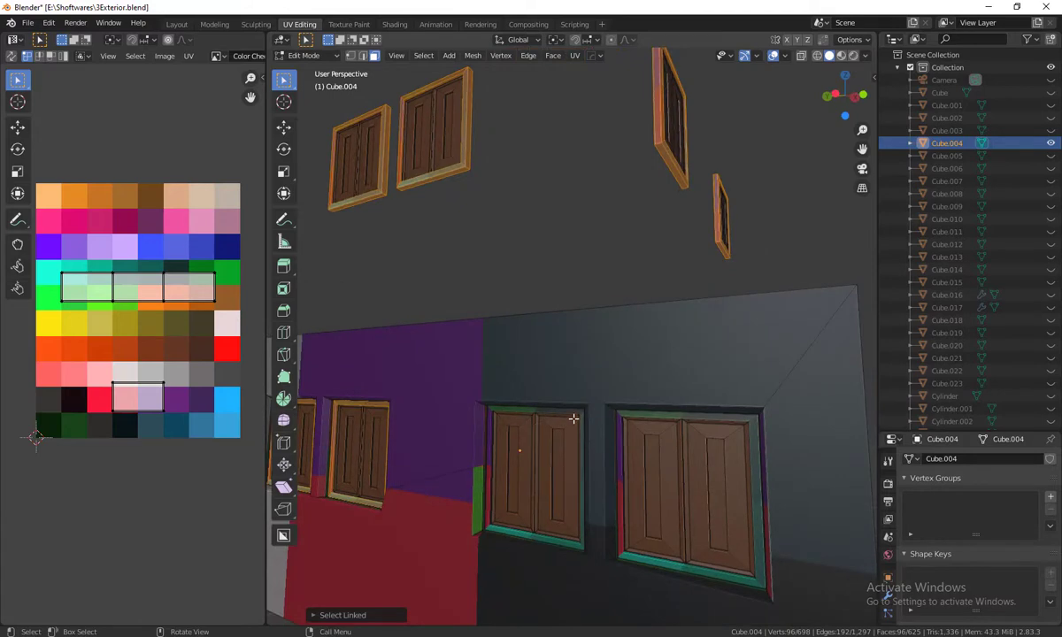
key("l")
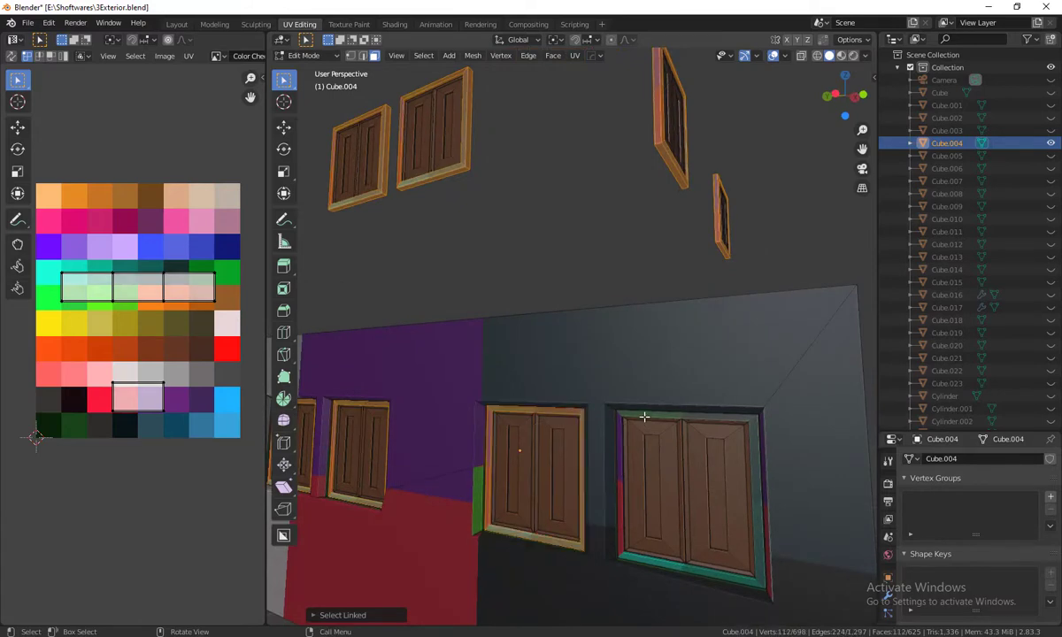
key("l")
mouse_move(645, 415)
middle_mouse_down()
mouse_move(629, 426)
mouse_move(670, 434)
middle_mouse_up()
key("l")
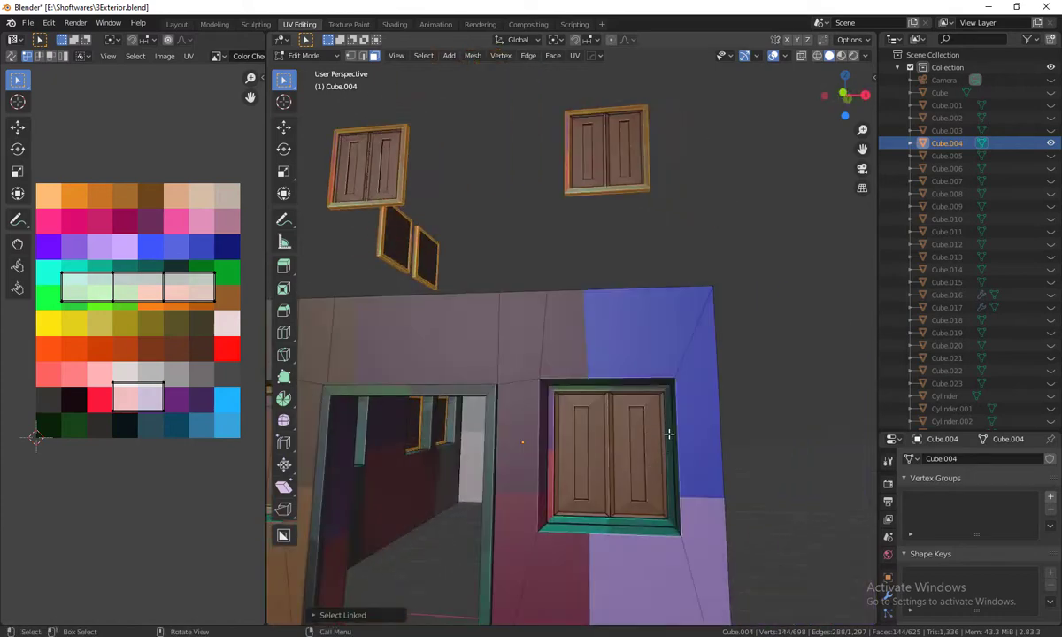
key("l")
scroll(607, 490, "down", 3)
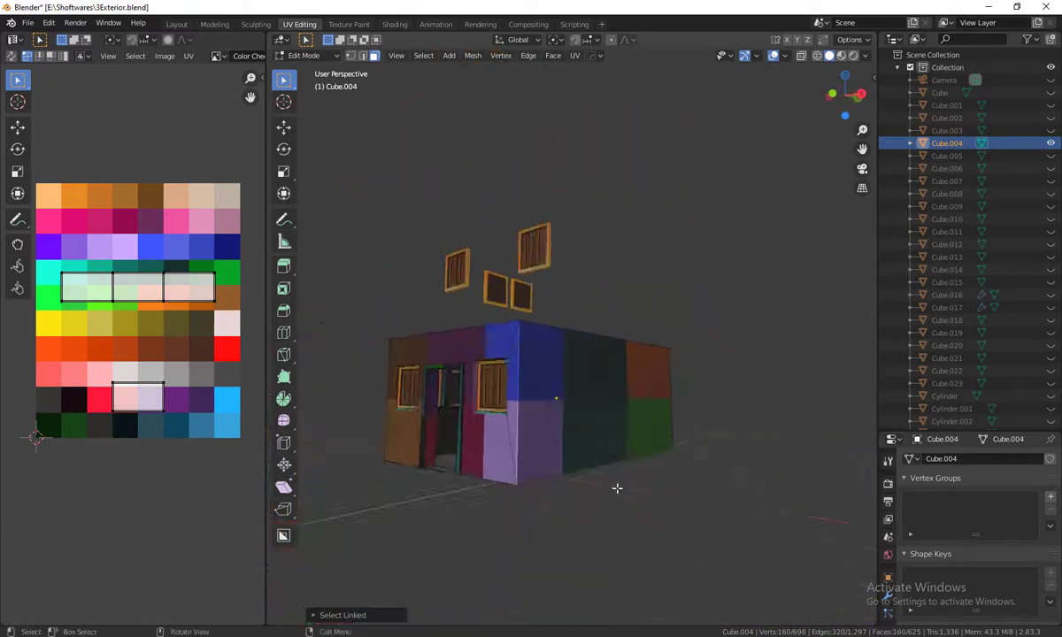
mouse_move(617, 491)
middle_mouse_down()
mouse_move(712, 576)
mouse_move(708, 502)
mouse_move(700, 576)
mouse_move(623, 429)
middle_mouse_up()
scroll(708, 576, "up", 3)
key("l")
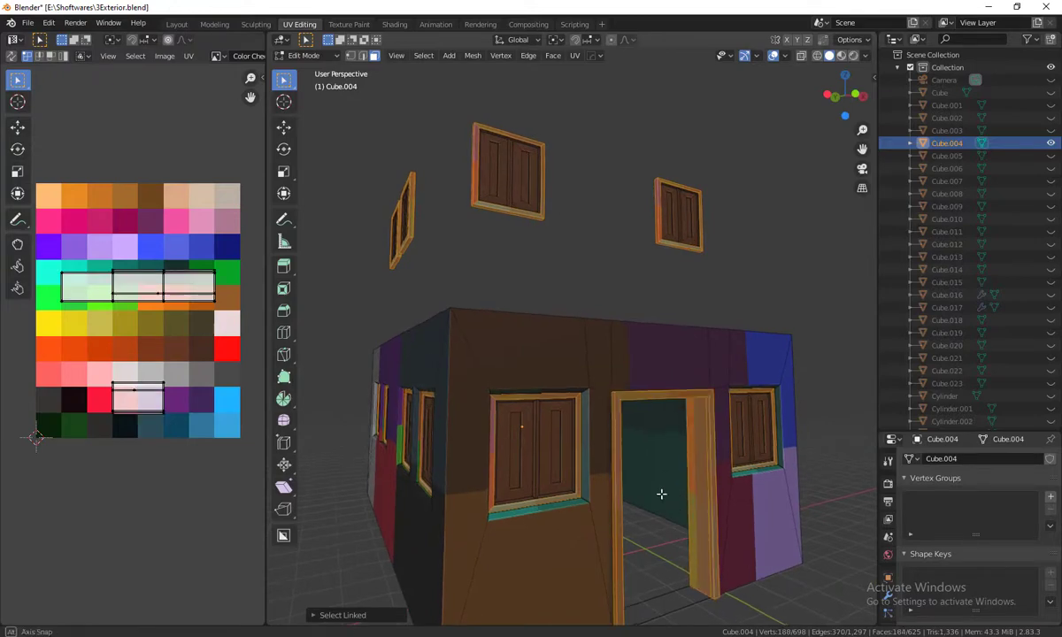
scroll(661, 493, "down", 3)
mouse_move(661, 493)
middle_mouse_down()
mouse_move(685, 532)
mouse_move(782, 452)
middle_mouse_up()
scroll(783, 451, "up", 3)
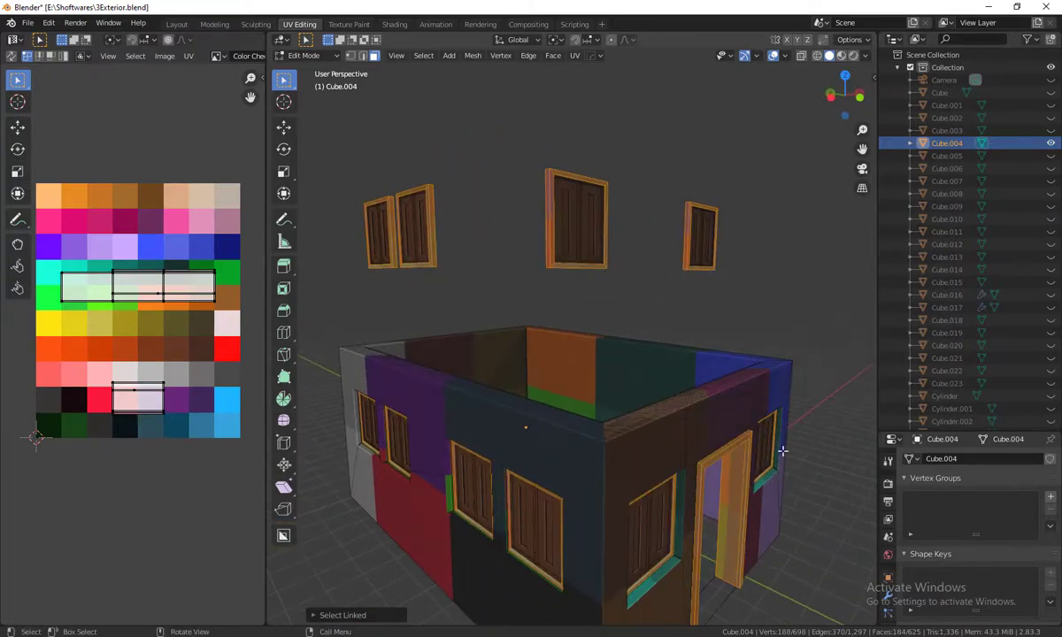
mouse_move(549, 472)
middle_mouse_down()
mouse_move(574, 462)
mouse_move(590, 487)
middle_mouse_up()
scroll(600, 491, "down", 3)
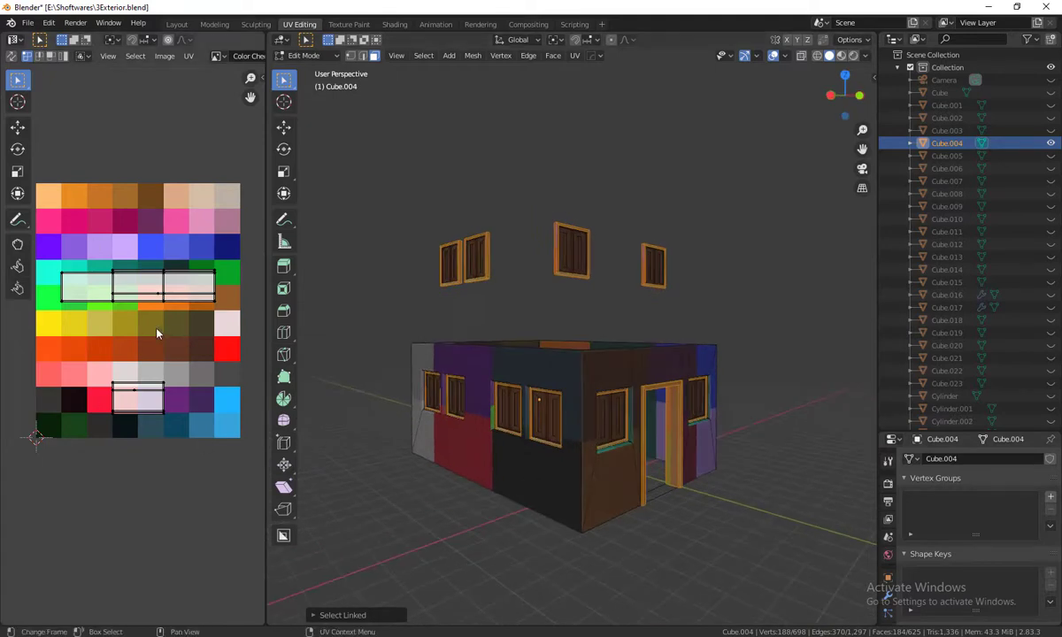
Step: Collapse all frame UVs to a point and move them onto the pale cream swatch
key("a")
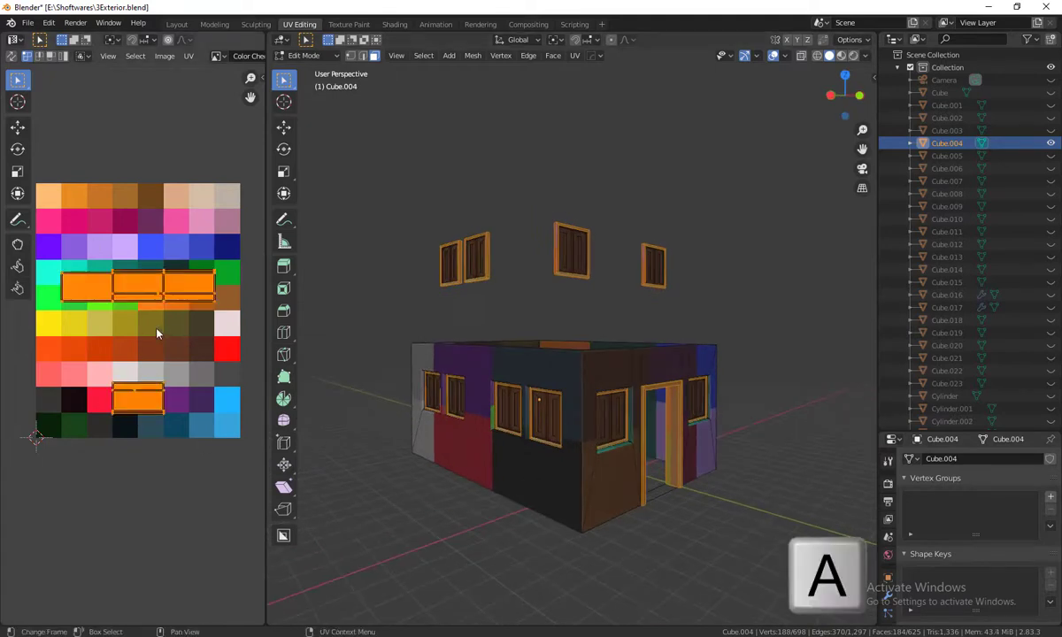
key("s")
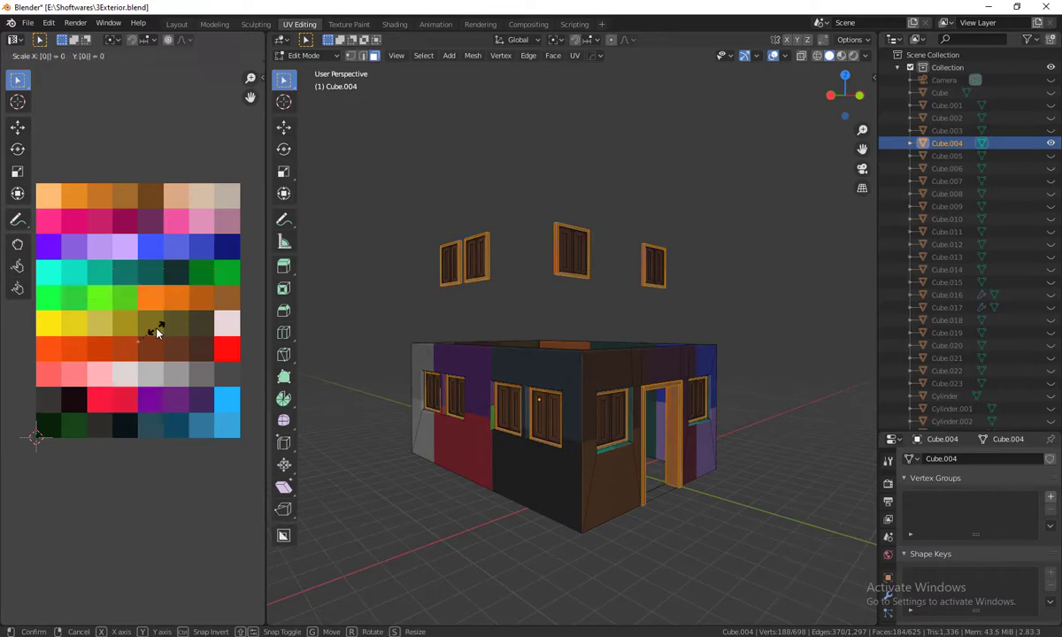
type("0")
key("Return")
key("g")
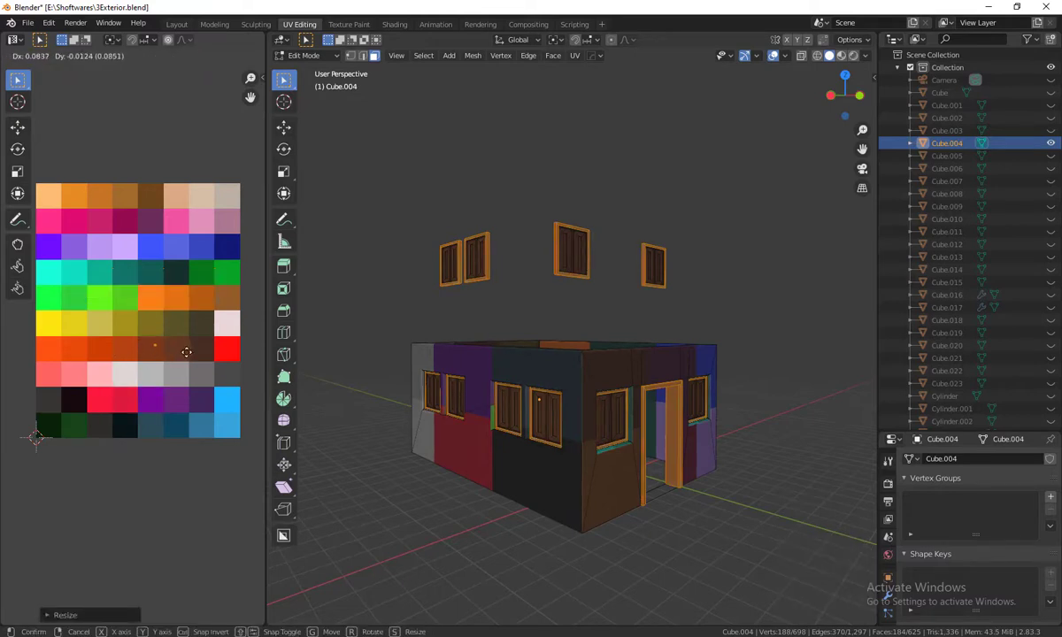
left_click(256, 335)
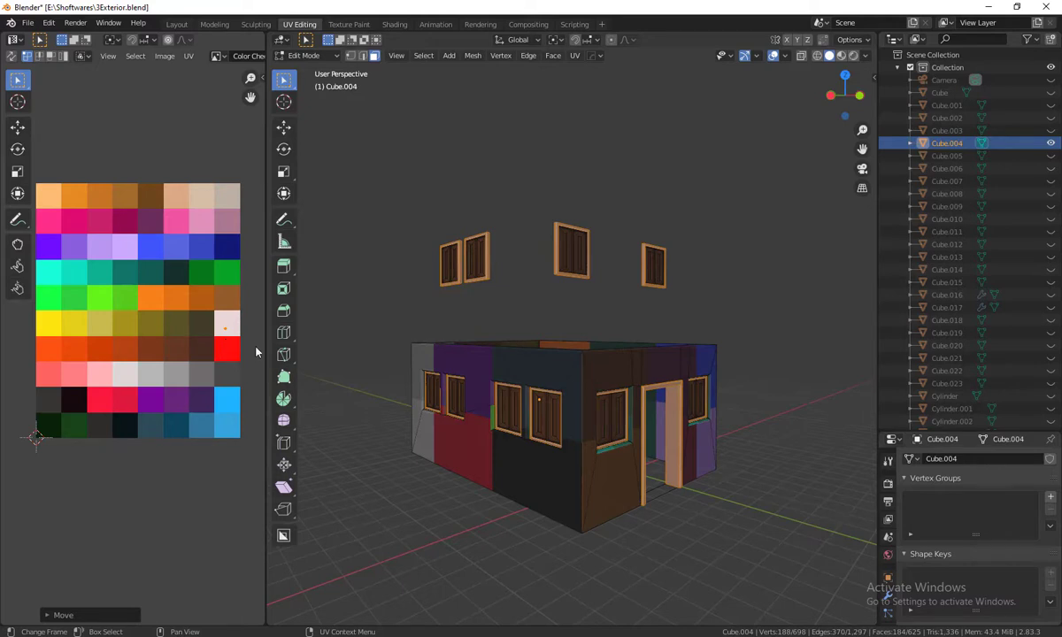
middle_click_drag(704, 419, 703, 462)
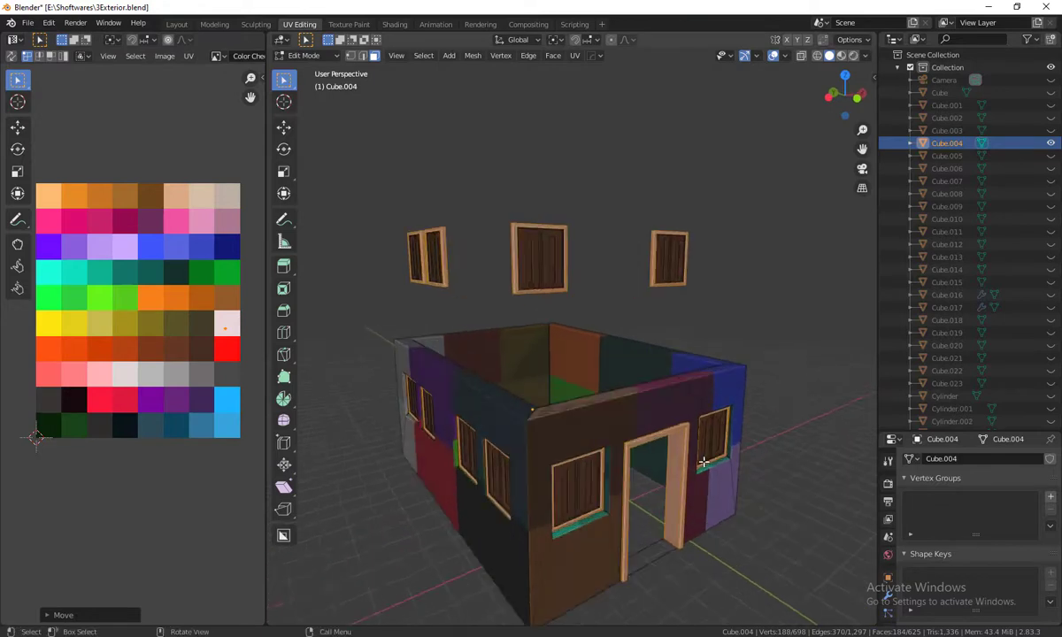
middle_click_drag(688, 526, 569, 368)
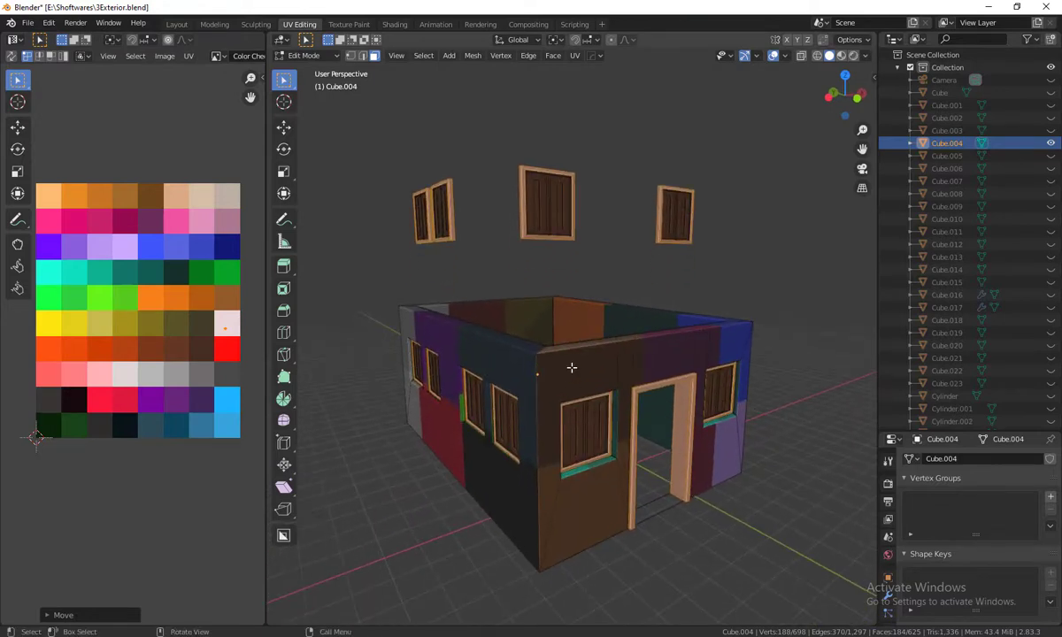
Step: Select the connected wall mesh of the lower block Cube.004
key("l")
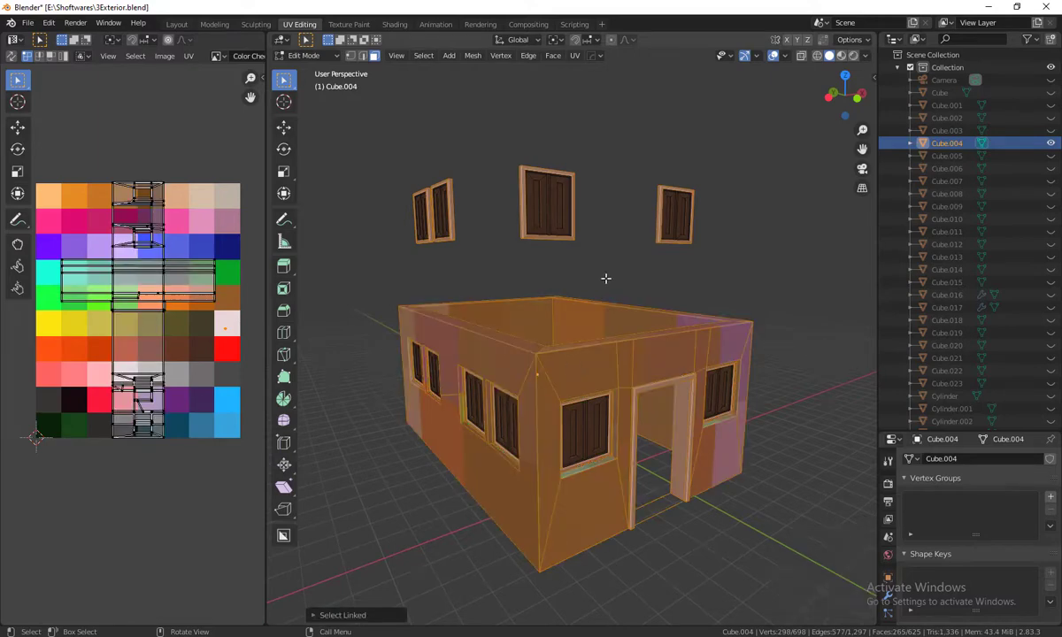
left_click(614, 256)
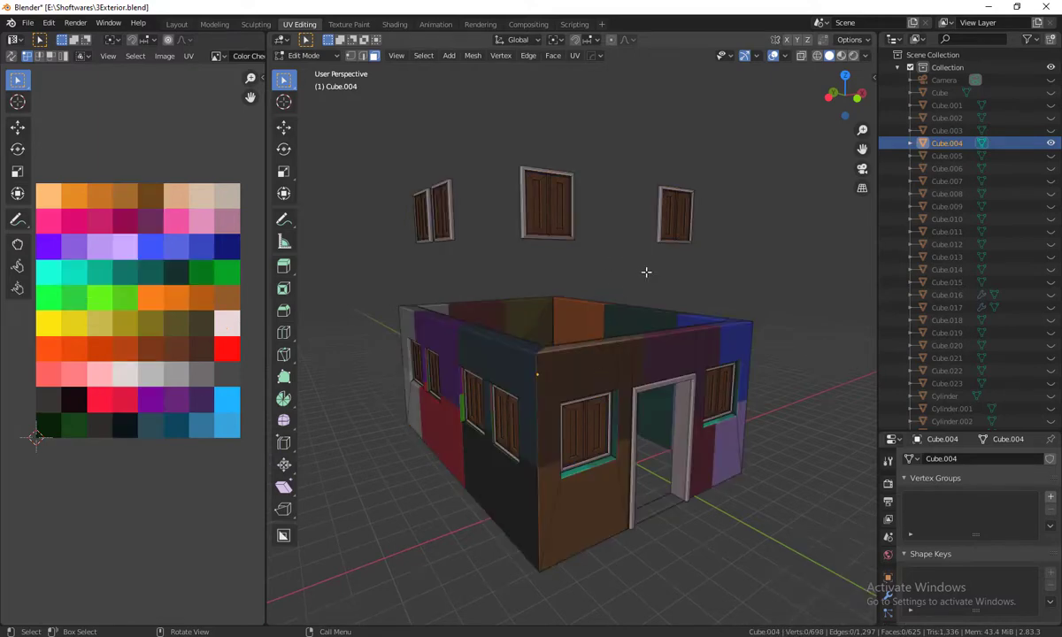
key("l")
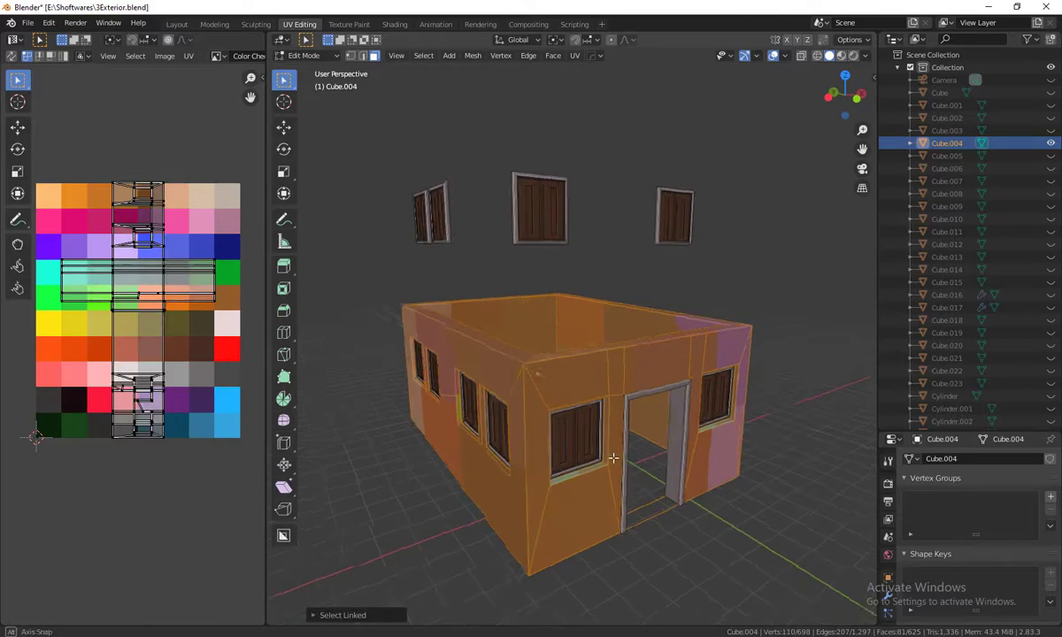
scroll(604, 365, "up", 2)
scroll(620, 416, "up", 2)
mouse_move(629, 447)
middle_mouse_down()
mouse_move(607, 460)
mouse_move(600, 540)
middle_mouse_up()
scroll(600, 540, "down", 1)
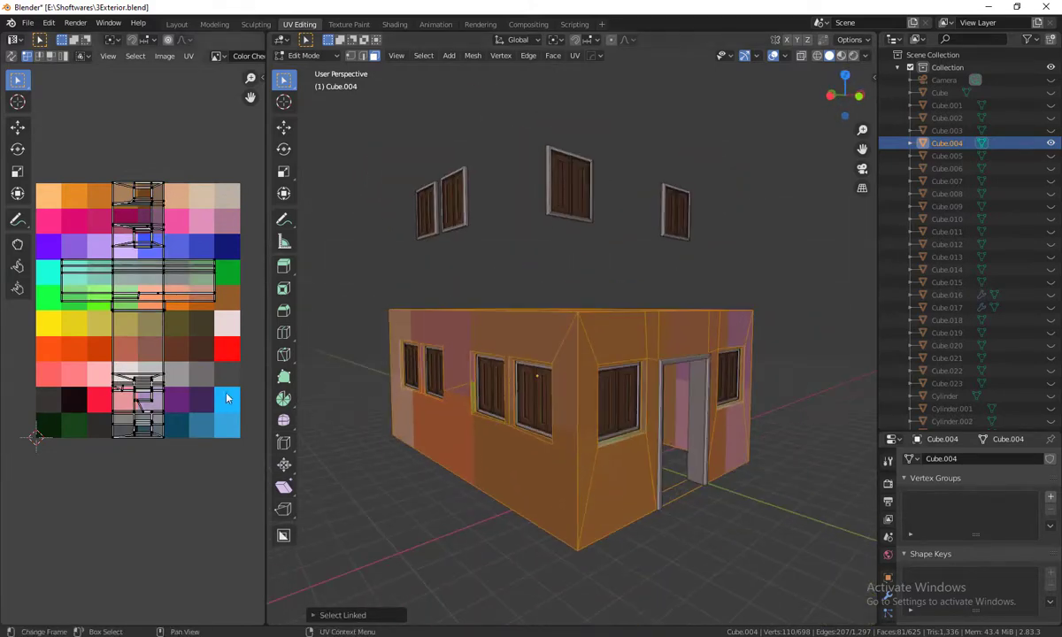
Step: Collapse the wall UVs to a point and drop them on the blue swatch
key("a")
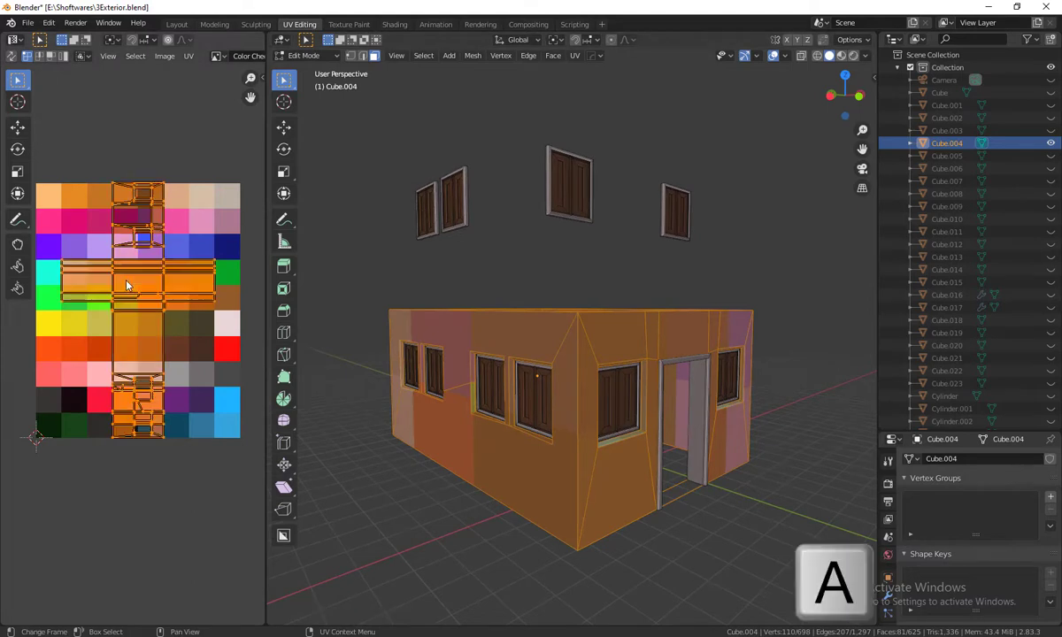
type("s0")
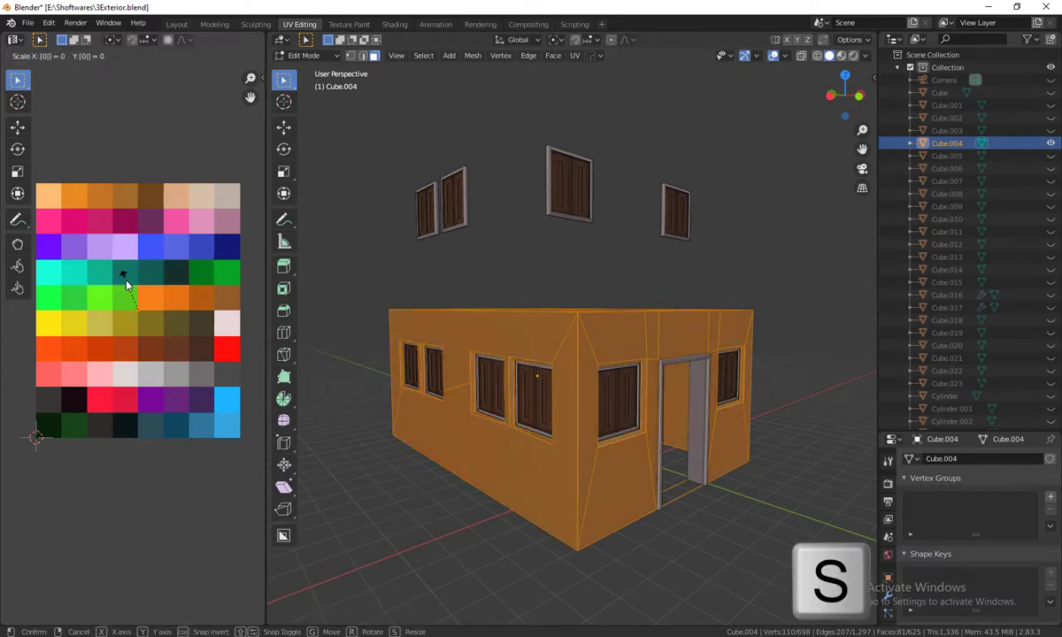
left_click(137, 305)
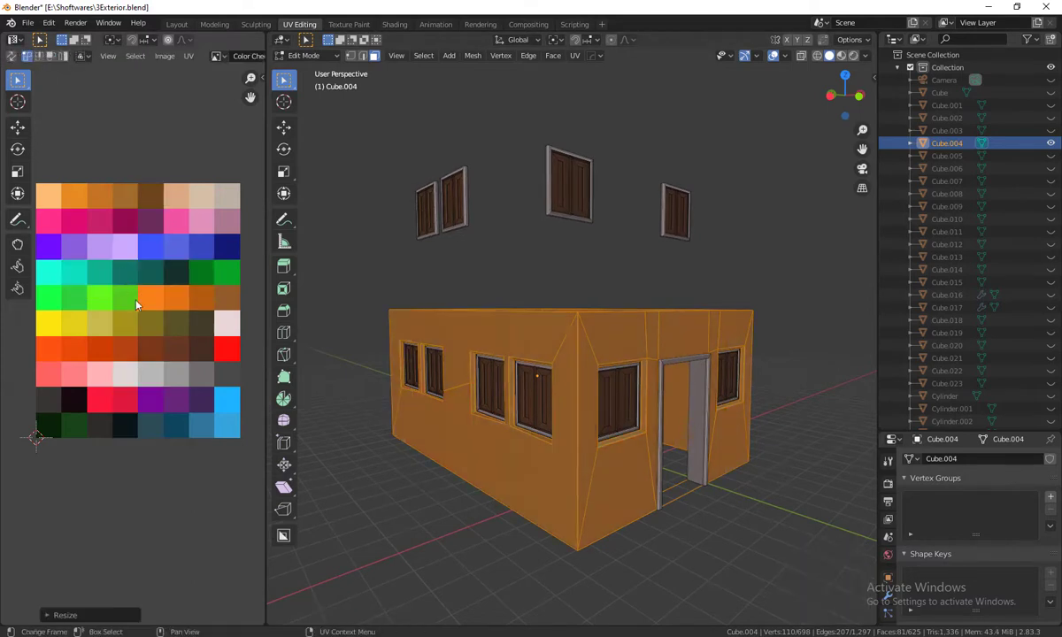
key("g")
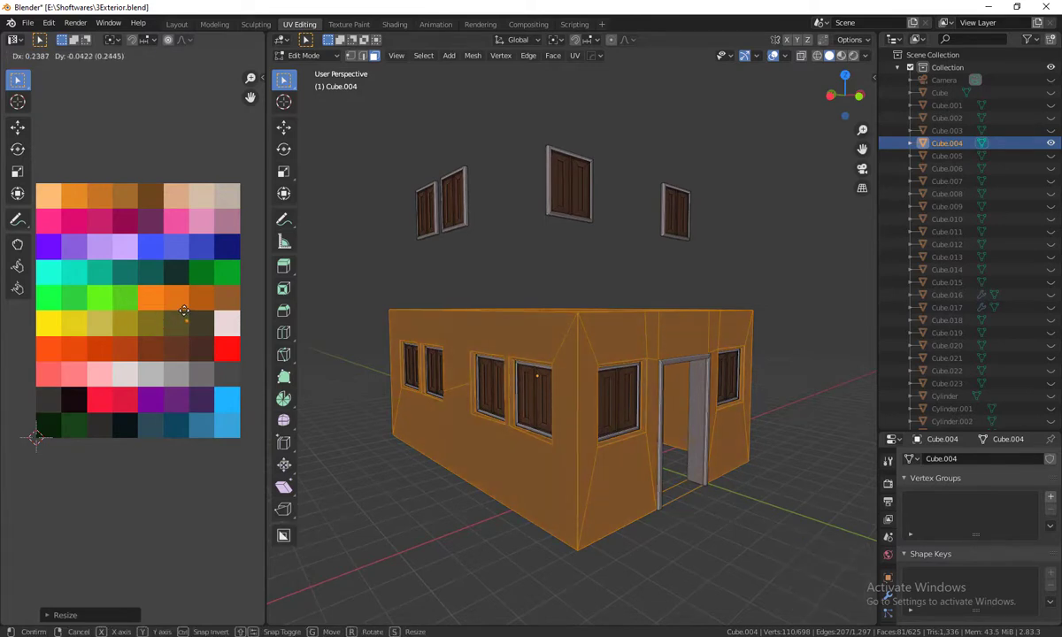
left_click(198, 233)
mouse_move(531, 398)
middle_mouse_down()
mouse_move(680, 479)
mouse_move(578, 501)
middle_mouse_up()
Step: Preview the blue walls, then move the wall UVs to a different blue swatch
key("alt+a")
scroll(652, 503, "down", 3)
scroll(578, 501, "up", 4)
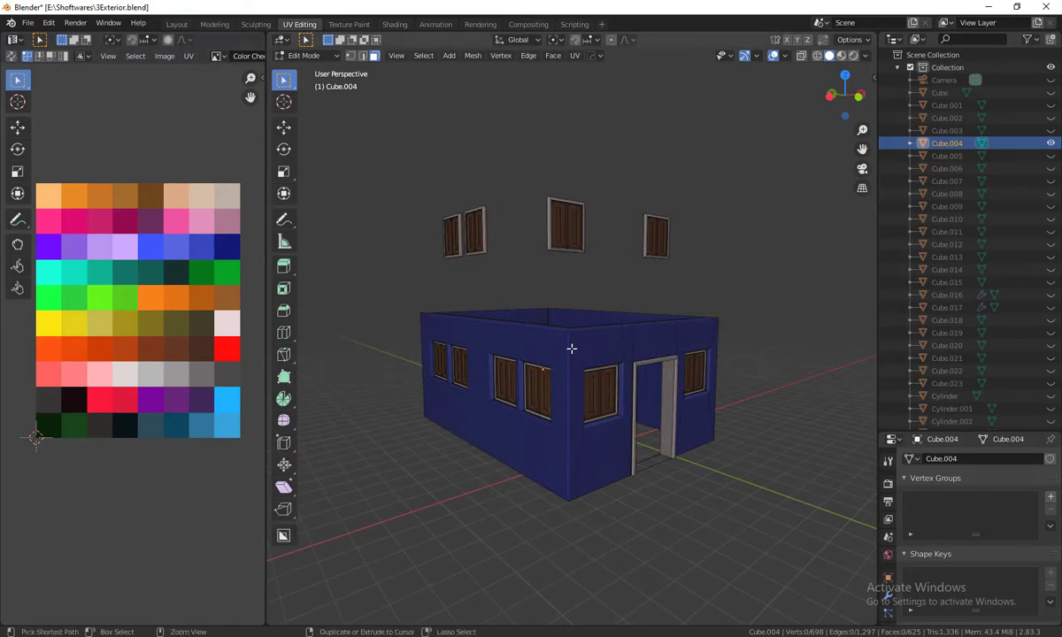
key("ctrl+z")
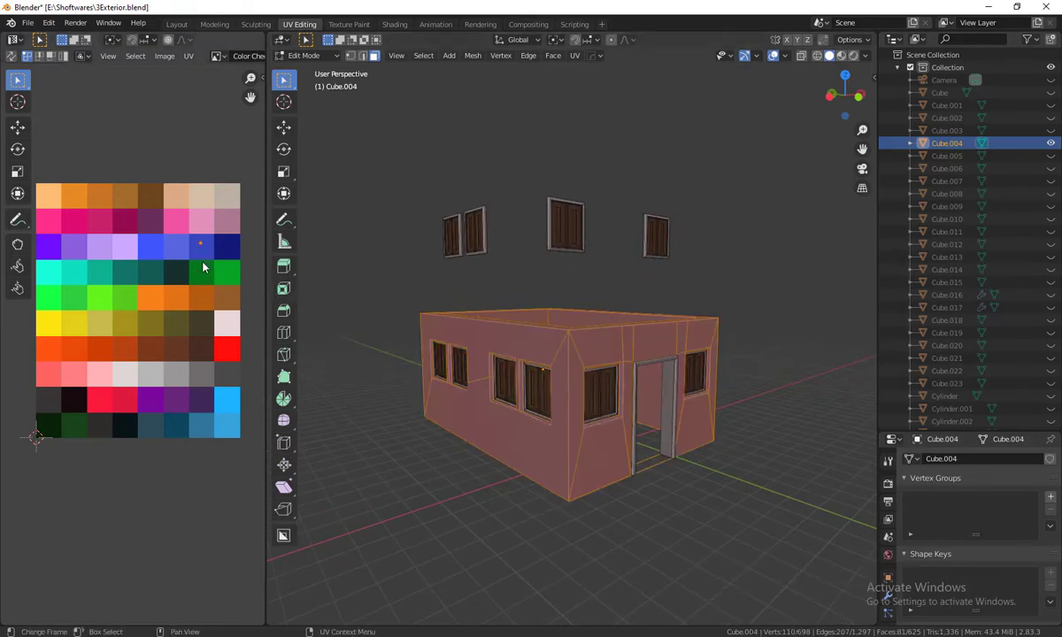
key("g")
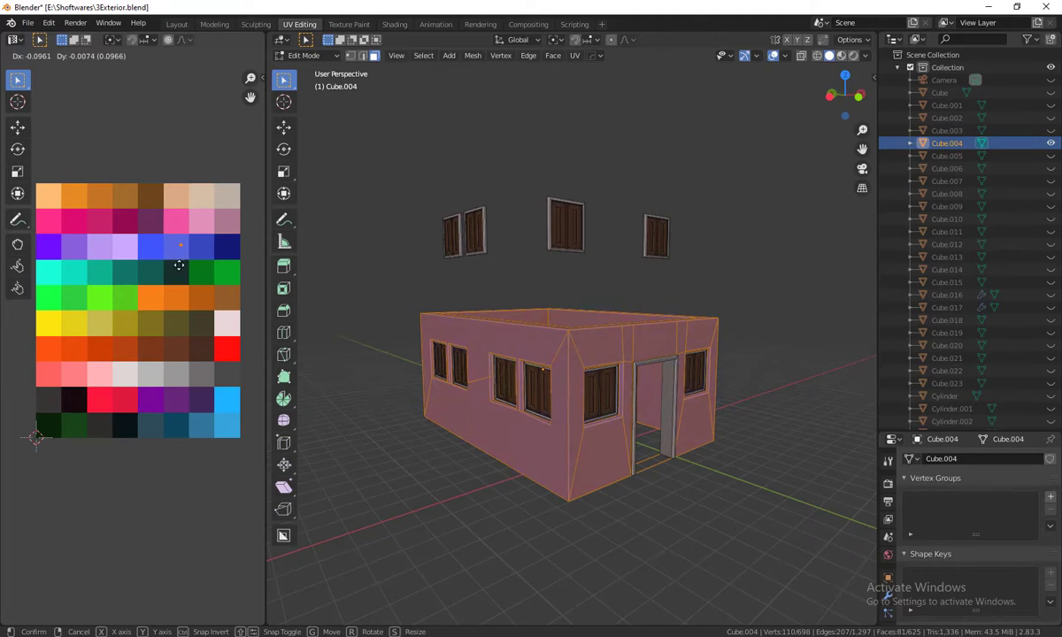
left_click(234, 447)
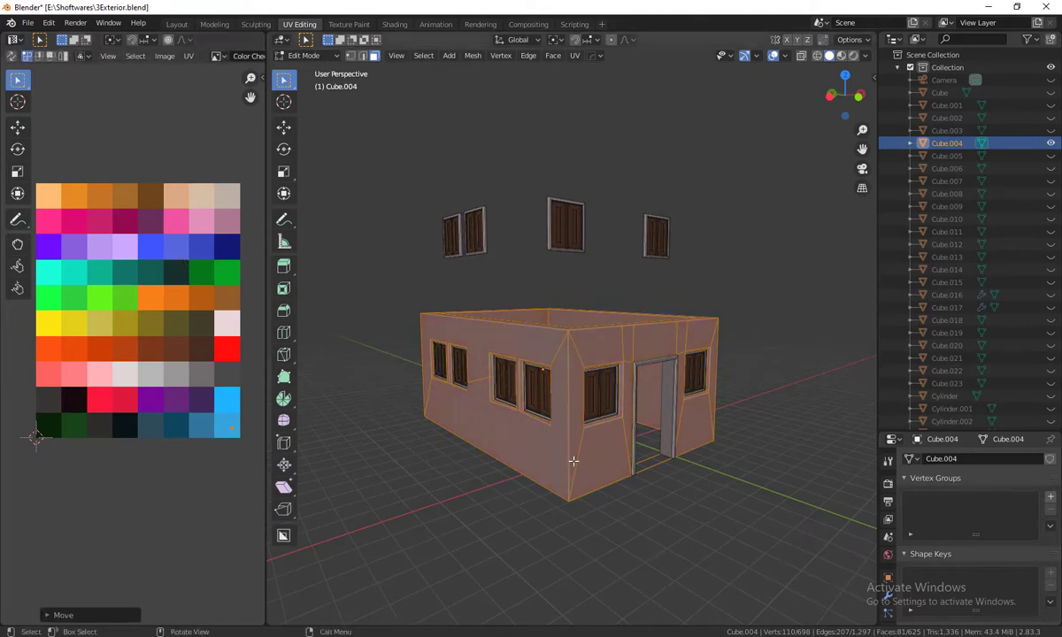
Step: Deselect and orbit Cube.004 to review its teal-blue sides, front wall and doorway
key("alt+a")
middle_click_drag(699, 521, 577, 580)
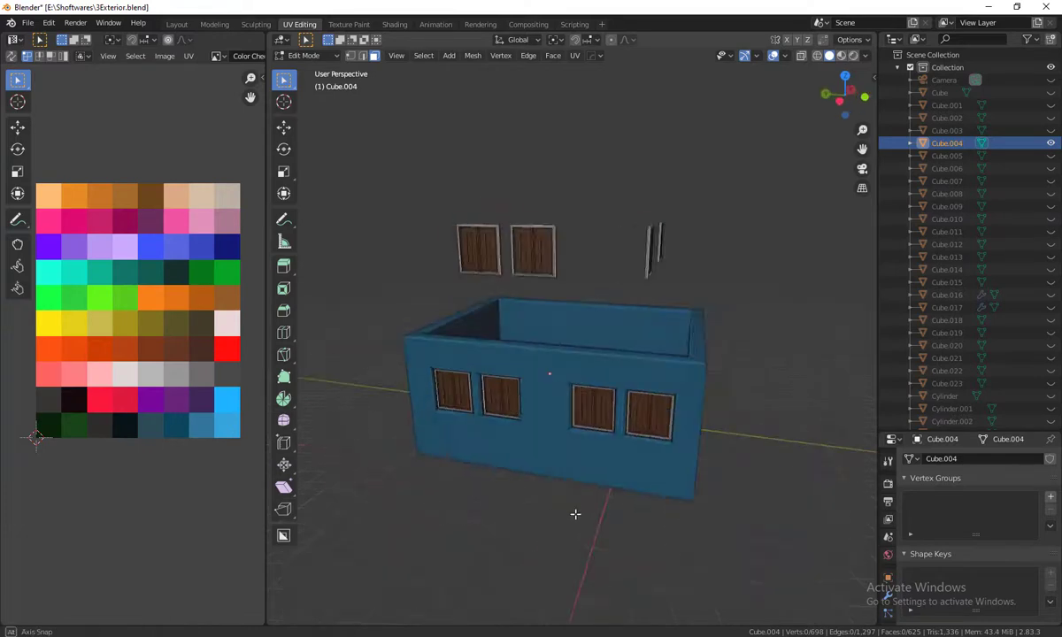
scroll(592, 502, "up", 3)
scroll(593, 478, "down", 3)
middle_click_drag(595, 475, 652, 474)
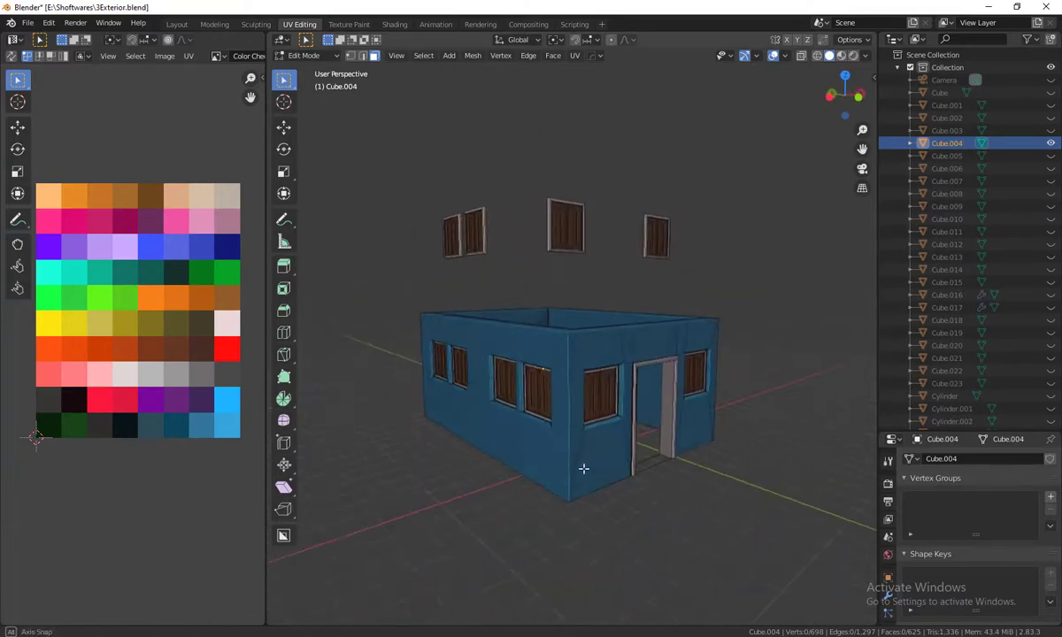
Step: Unhide every object in the Collection and return to Object Mode
left_click(941, 71)
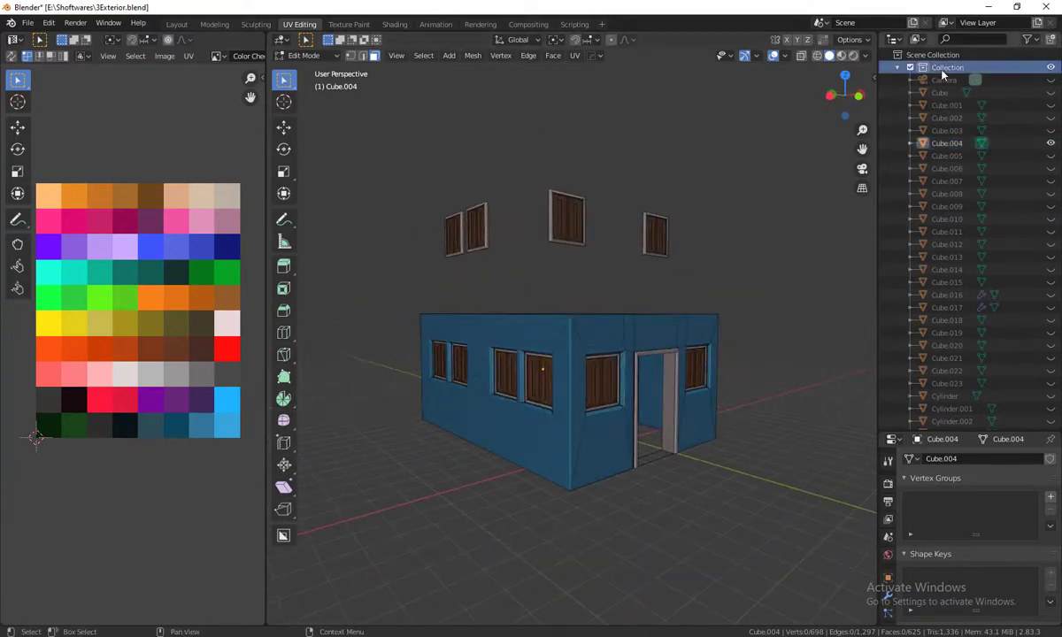
key("alt+h")
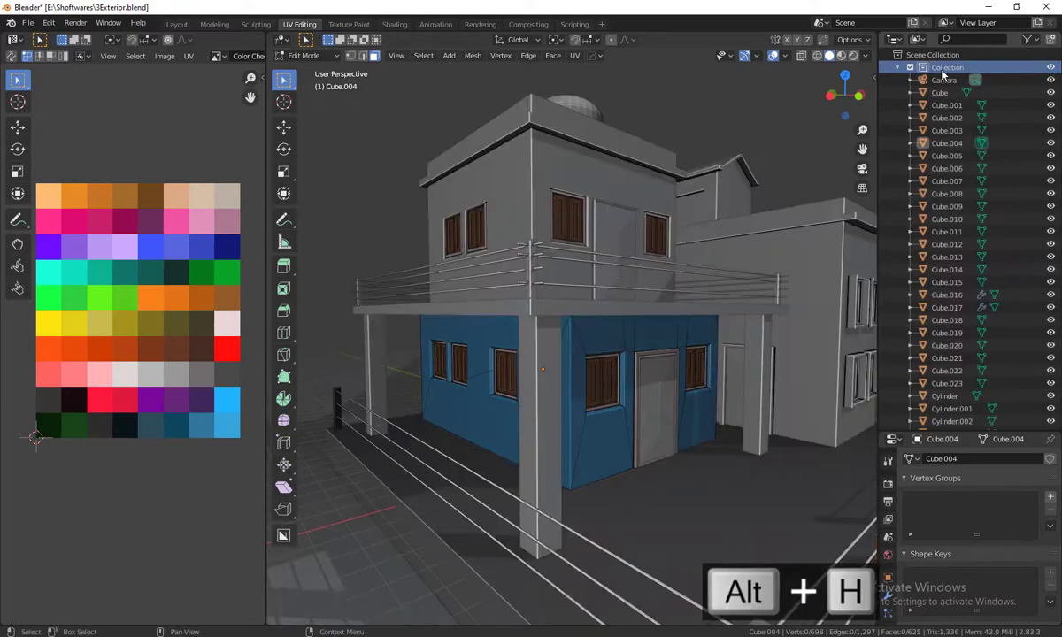
middle_click_drag(531, 230, 576, 226)
key("Tab")
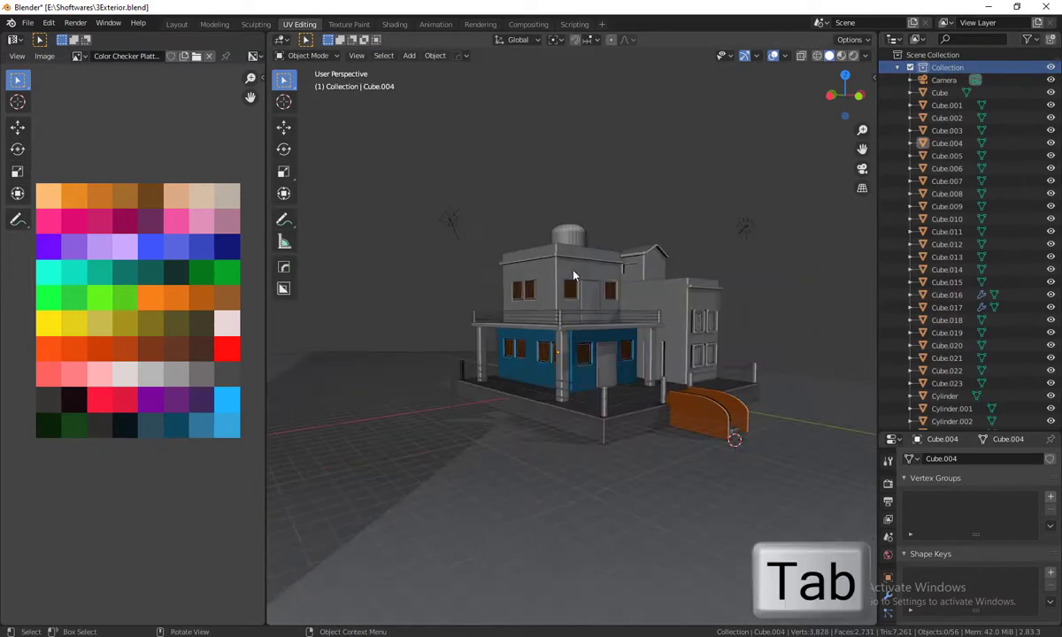
Step: Orbit above the upper floor and select the grey upper room block Cube.003
middle_click_drag(735, 437, 628, 190)
scroll(658, 266, "up", 5)
scroll(664, 292, "up", 3)
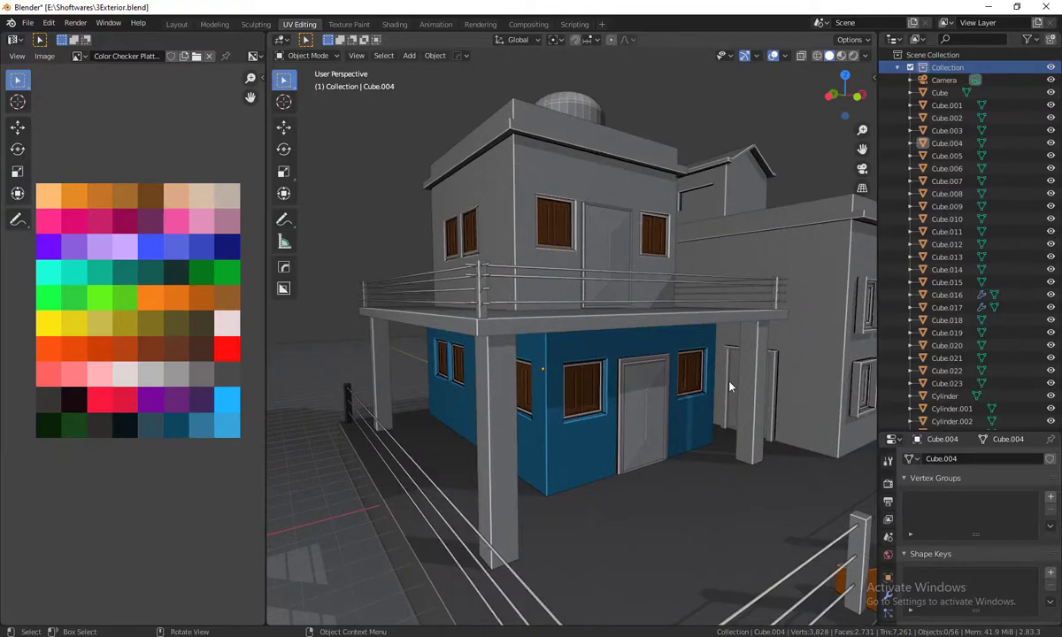
middle_click_drag(546, 427, 562, 339)
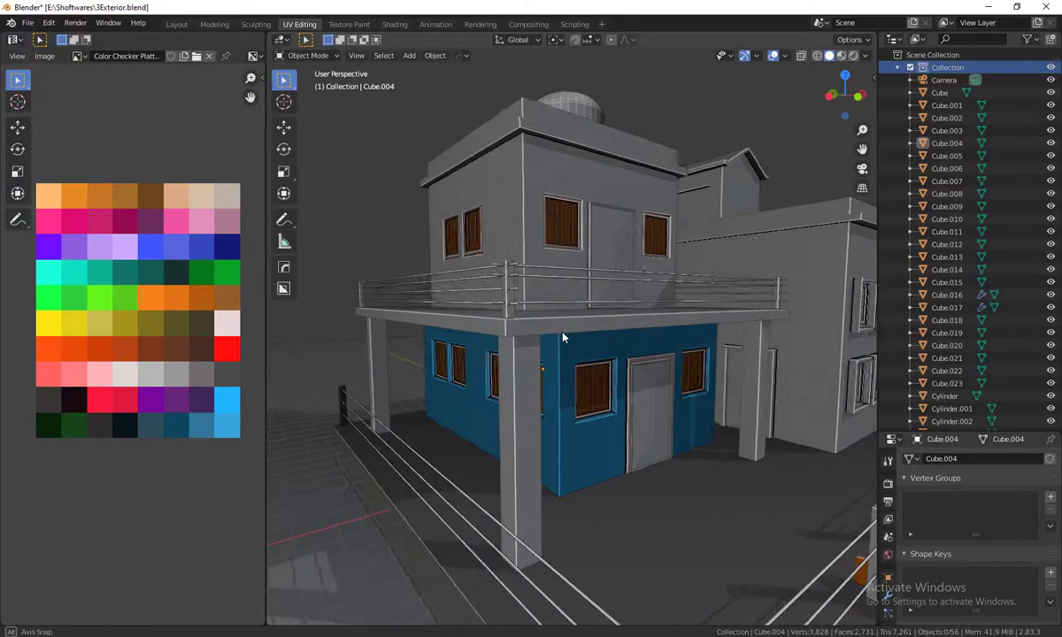
middle_click_drag(560, 185, 585, 228)
left_click(563, 198)
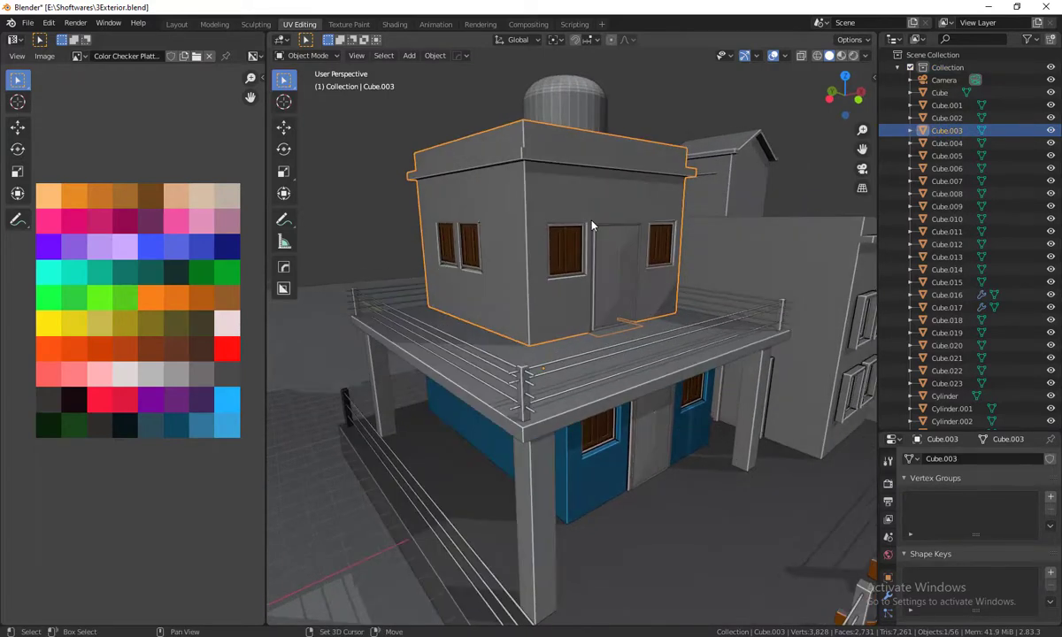
Step: Hide everything except Cube.003, inspect it from several angles, and enter Edit Mode
key("shift+h")
mouse_move(589, 233)
middle_mouse_down()
mouse_move(583, 162)
mouse_move(609, 261)
mouse_move(647, 294)
mouse_move(645, 223)
mouse_move(663, 295)
mouse_move(633, 321)
mouse_move(517, 310)
middle_mouse_up()
scroll(478, 301, "down", 3)
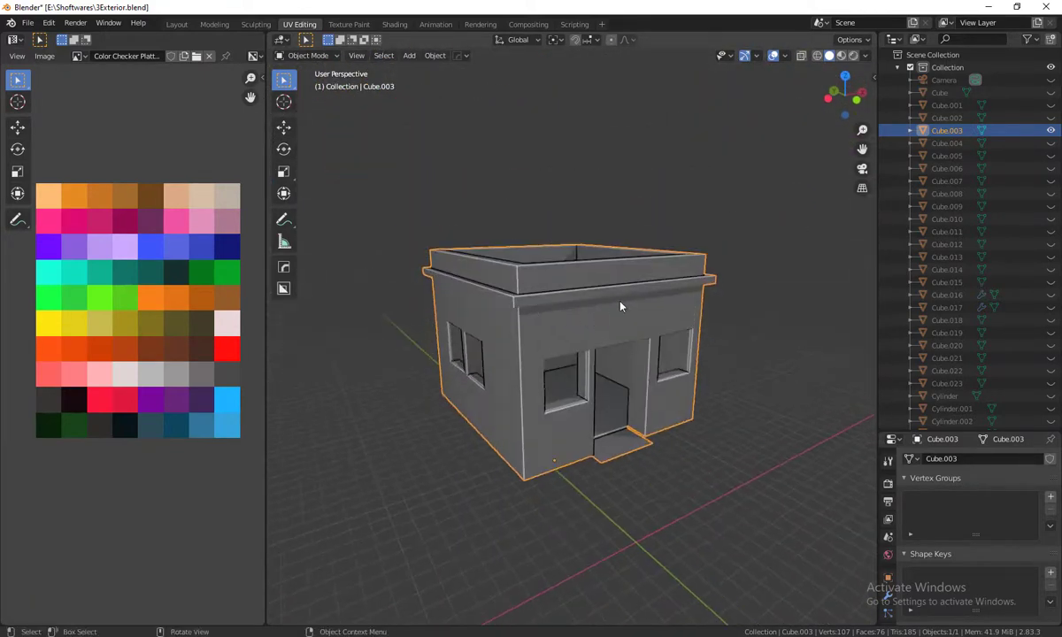
middle_click_drag(620, 306, 652, 301)
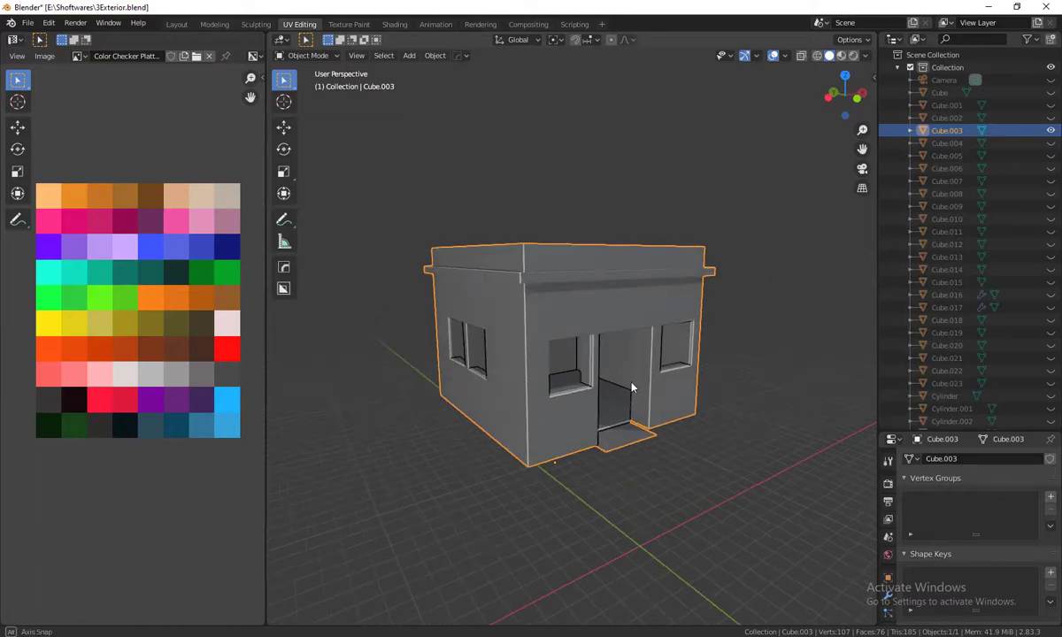
scroll(631, 382, "up", 2)
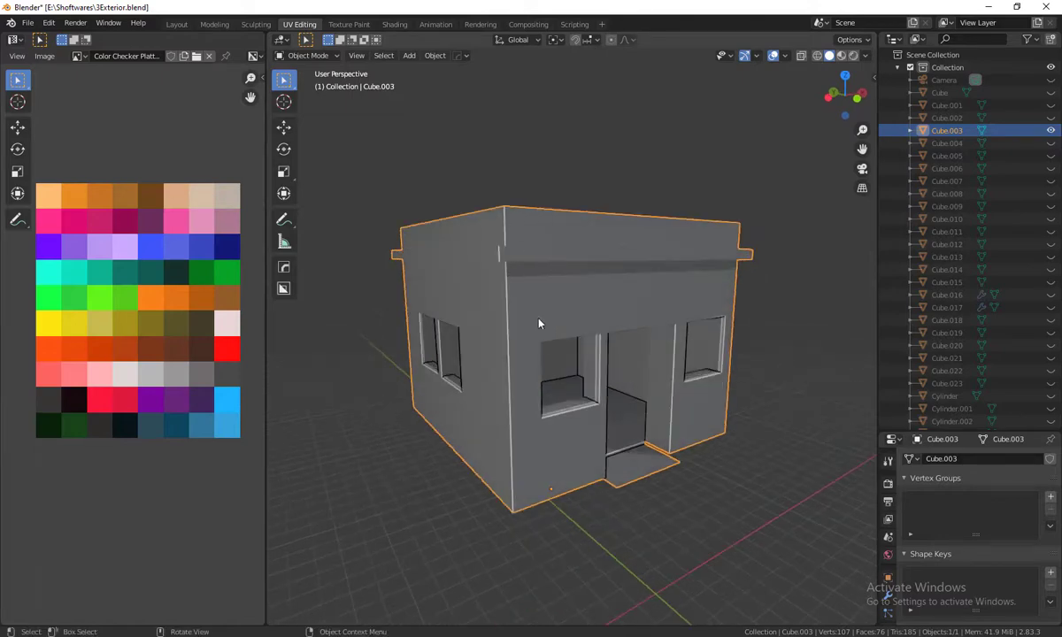
scroll(591, 401, "up", 1)
scroll(579, 391, "up", 2)
scroll(578, 391, "up", 1)
scroll(584, 394, "up", 1)
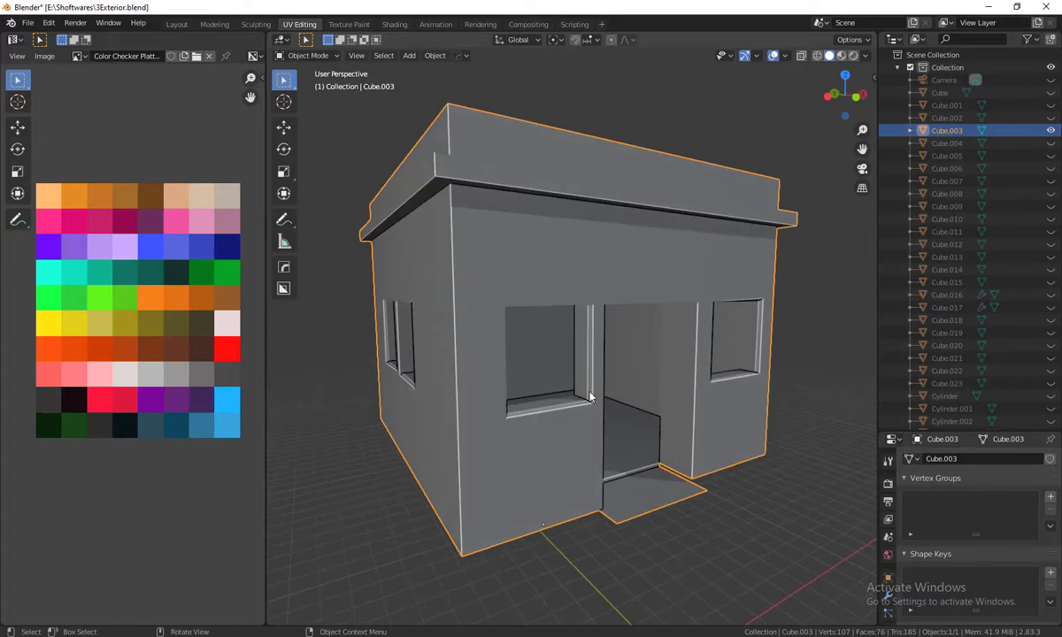
scroll(590, 398, "down", 2)
scroll(591, 396, "up", 3)
scroll(593, 395, "down", 4)
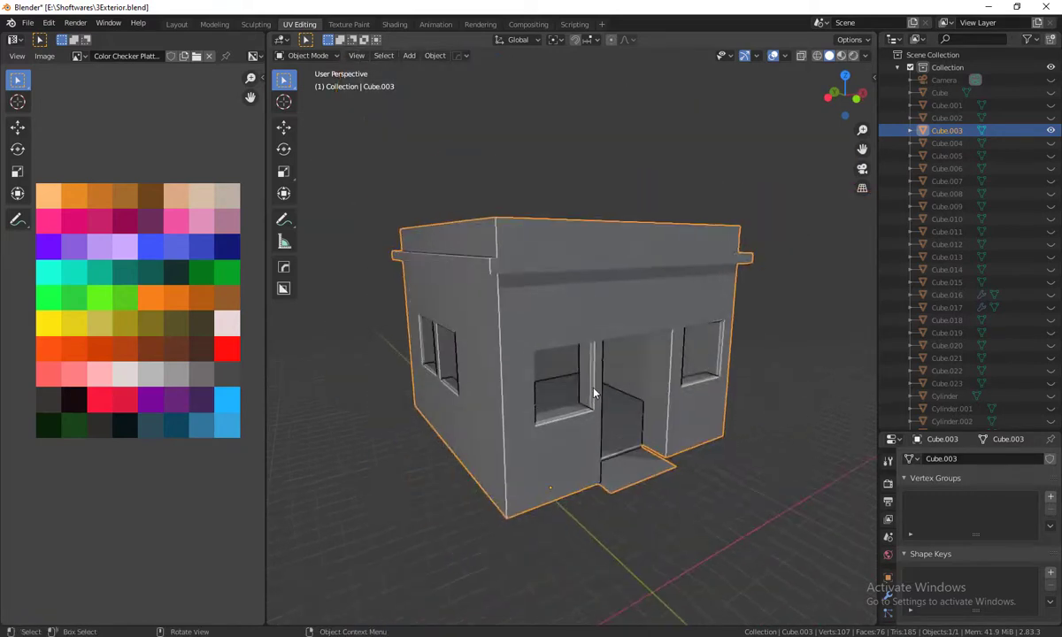
key("Tab")
key("l")
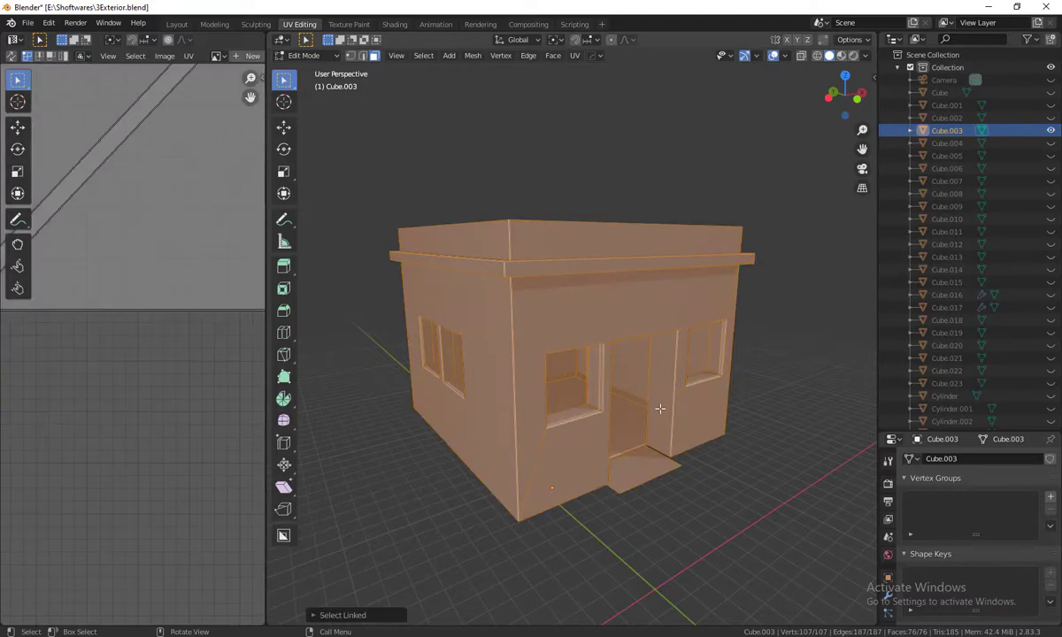
mouse_move(702, 440)
middle_mouse_down()
mouse_move(675, 499)
mouse_move(725, 493)
mouse_move(671, 383)
middle_mouse_up()
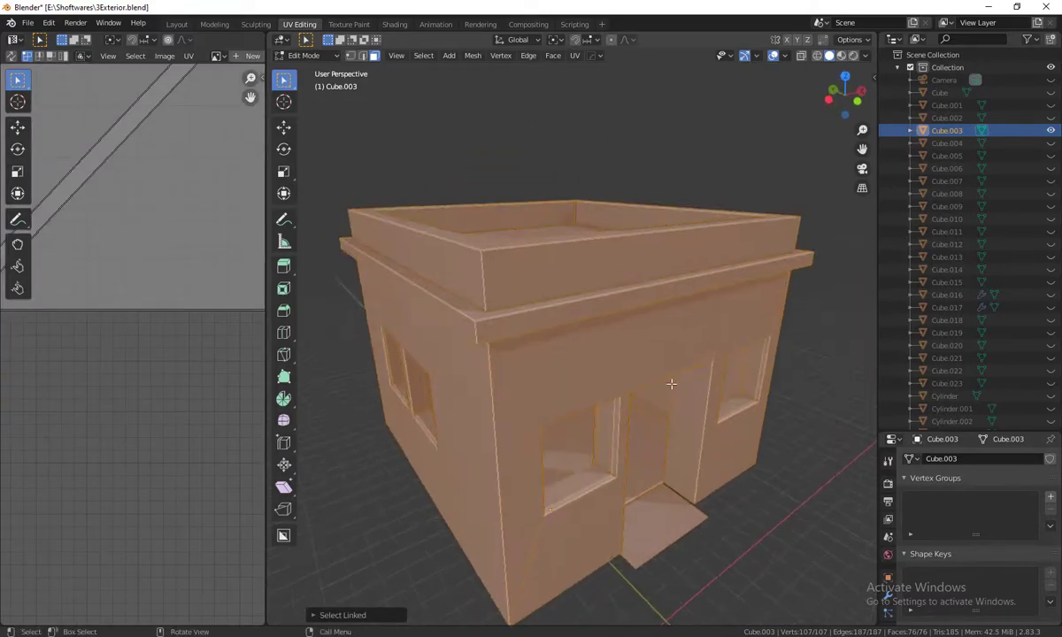
left_click(634, 301)
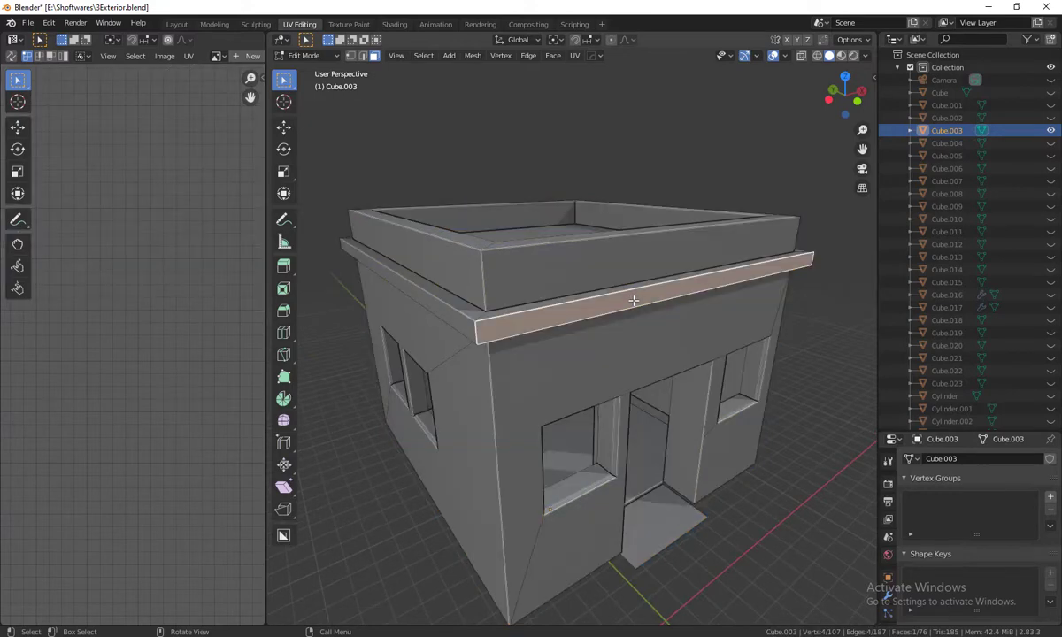
key("ctrl+l")
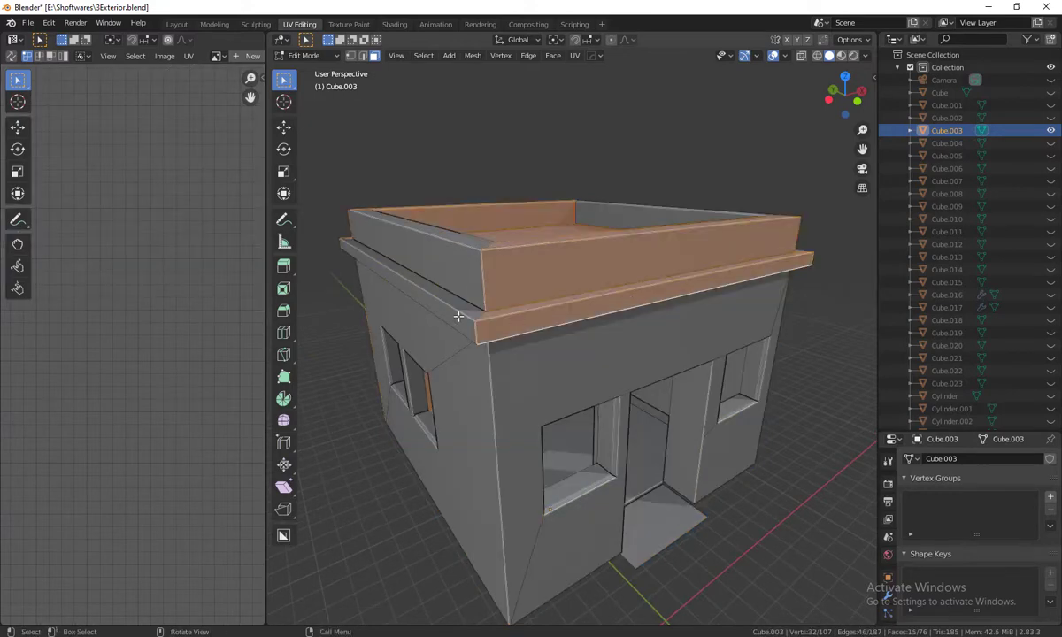
left_click(459, 317)
left_click(510, 325, "alt")
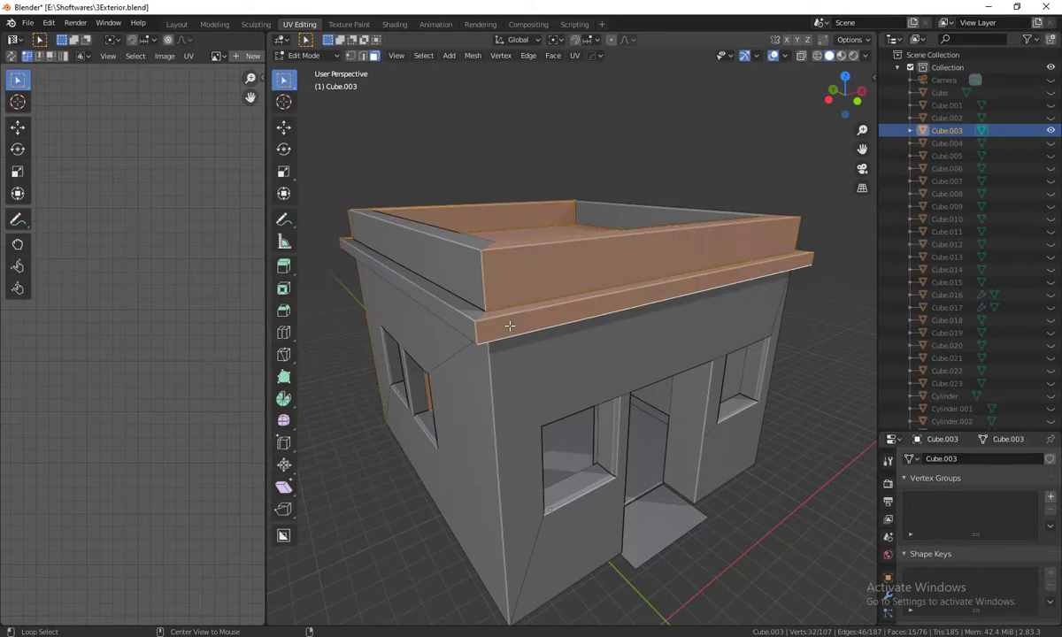
left_click(517, 325)
left_click(519, 324, "shift")
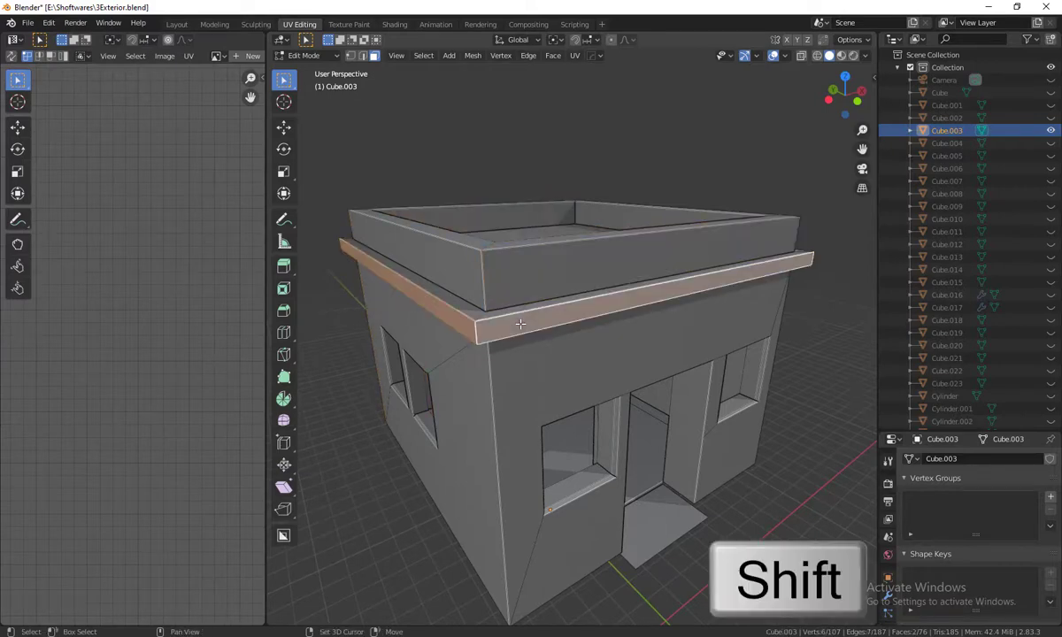
middle_click_drag(521, 324, 567, 265)
left_click(571, 243, "shift")
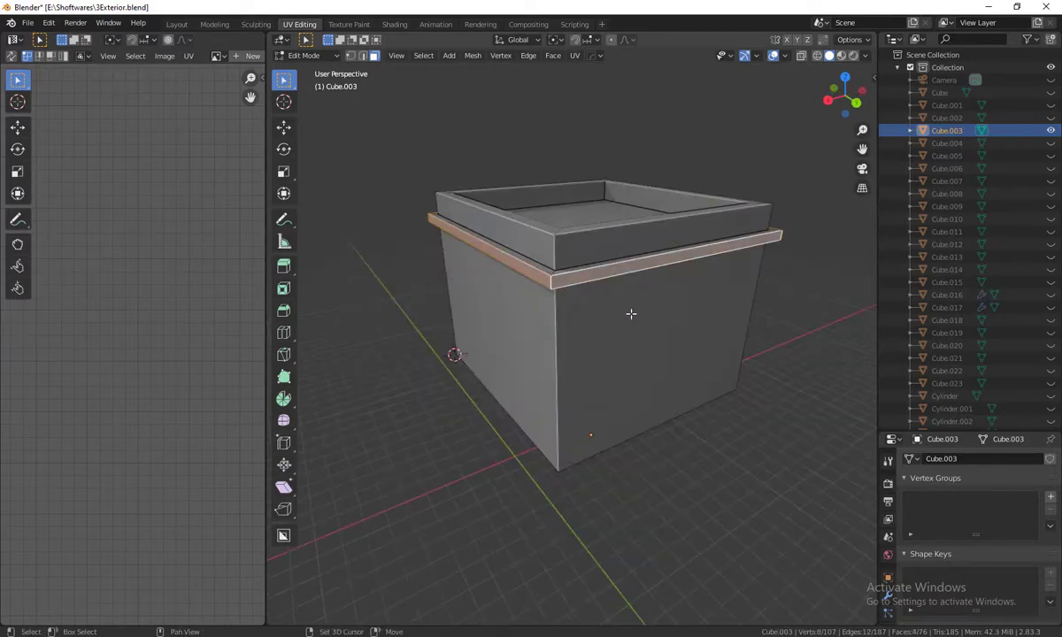
mouse_move(631, 313)
middle_mouse_down()
mouse_move(631, 505)
mouse_move(619, 434)
mouse_move(675, 461)
mouse_move(702, 431)
mouse_move(659, 491)
mouse_move(667, 450)
mouse_move(676, 465)
middle_mouse_up()
key("1")
key("a")
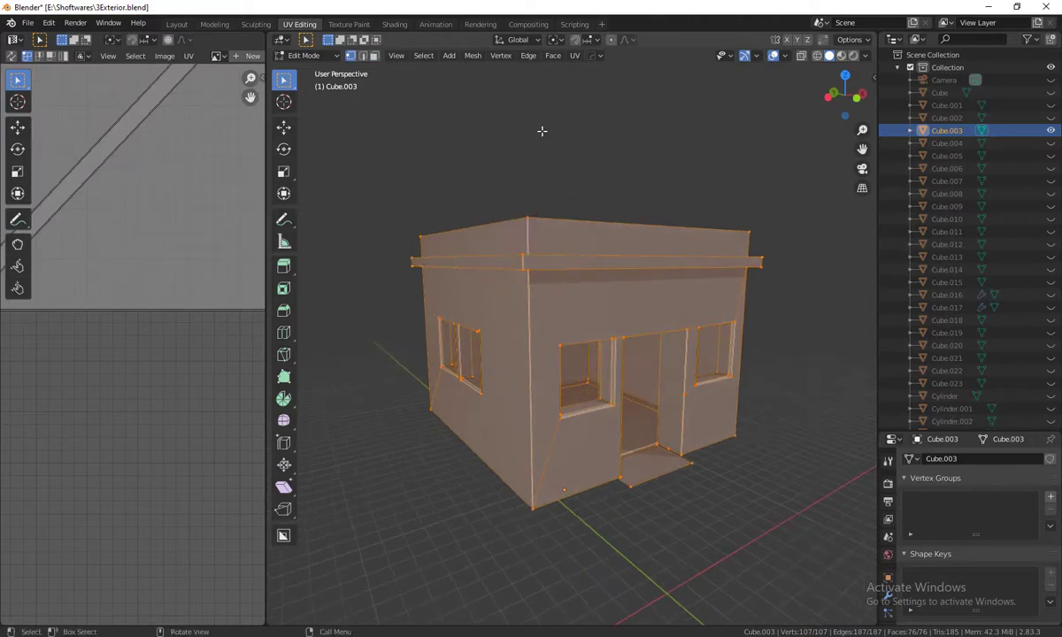
key("Tab")
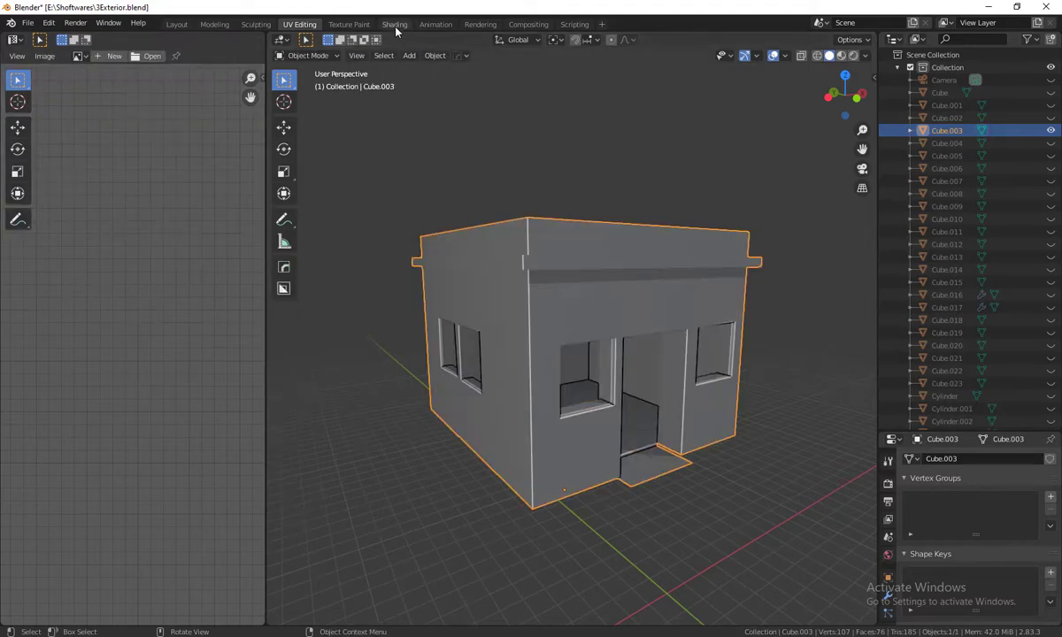
Step: Assign the existing colour-checker 'Material' to Cube.003, enter Edit Mode, and return to UV Editing
left_click(396, 27)
left_click(492, 379)
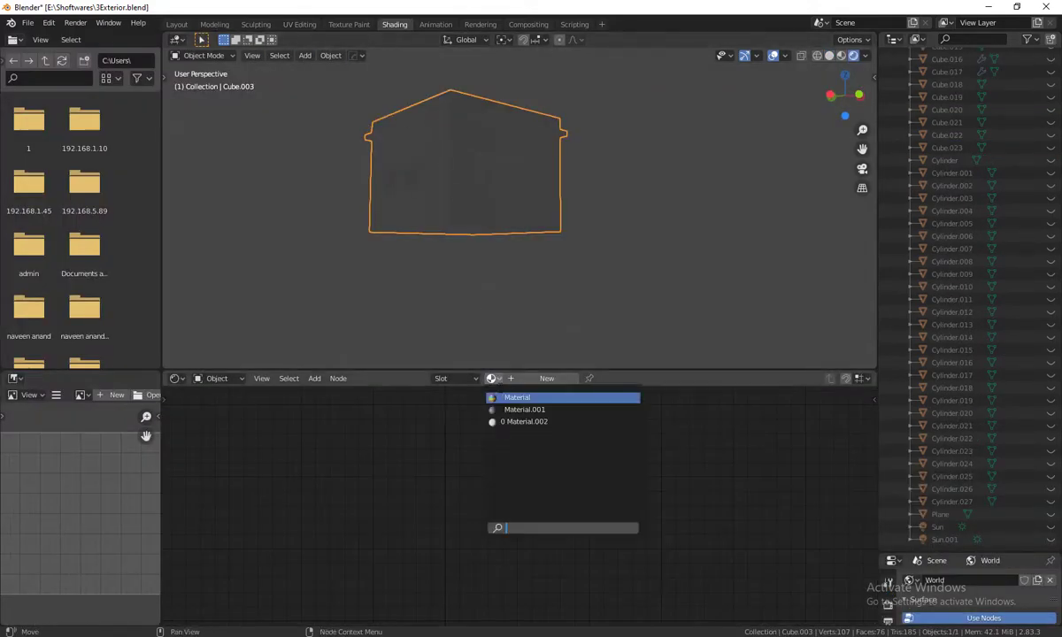
left_click(522, 397)
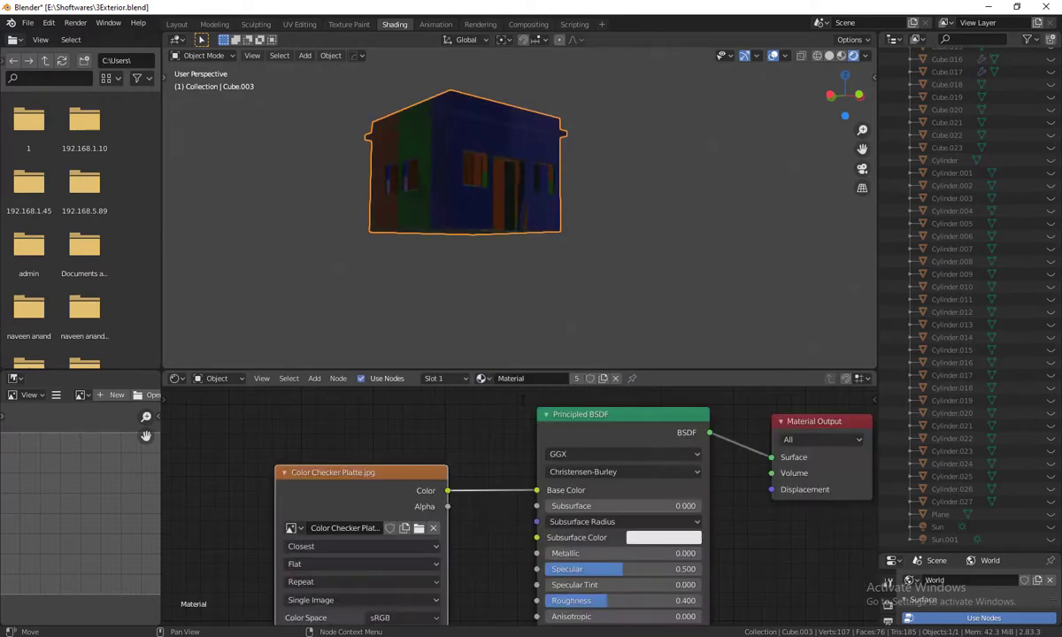
mouse_move(469, 252)
middle_mouse_down()
mouse_move(558, 241)
mouse_move(472, 163)
middle_mouse_up()
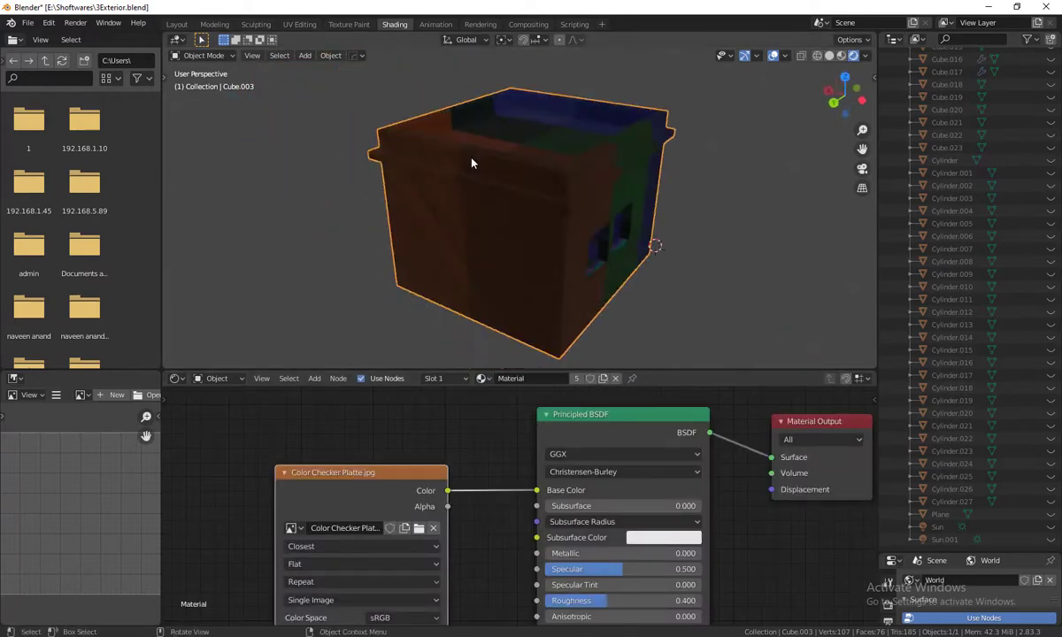
key("Tab")
middle_click_drag(472, 162, 492, 228)
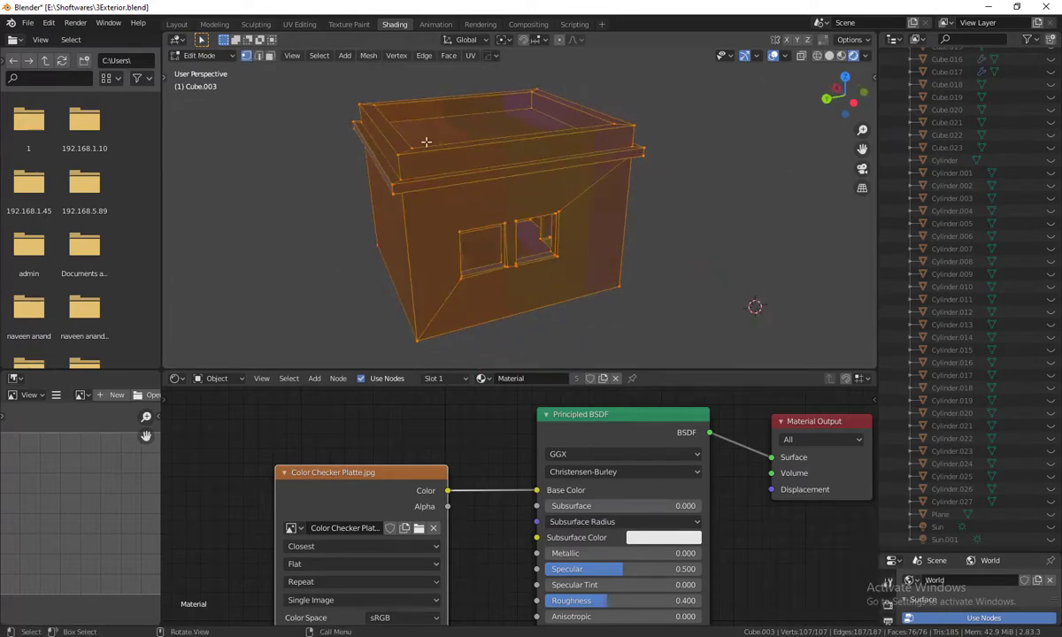
left_click(299, 24)
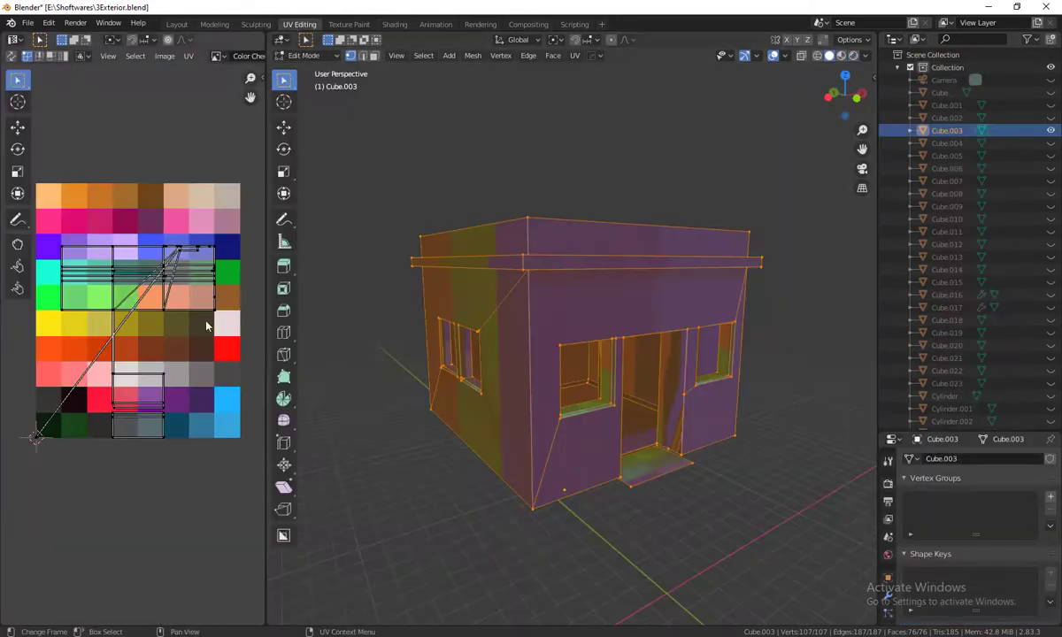
Step: In face select mode, select the front and adjacent roof-trim faces of Cube.003
scroll(612, 281, "up", 1)
scroll(612, 280, "up", 1)
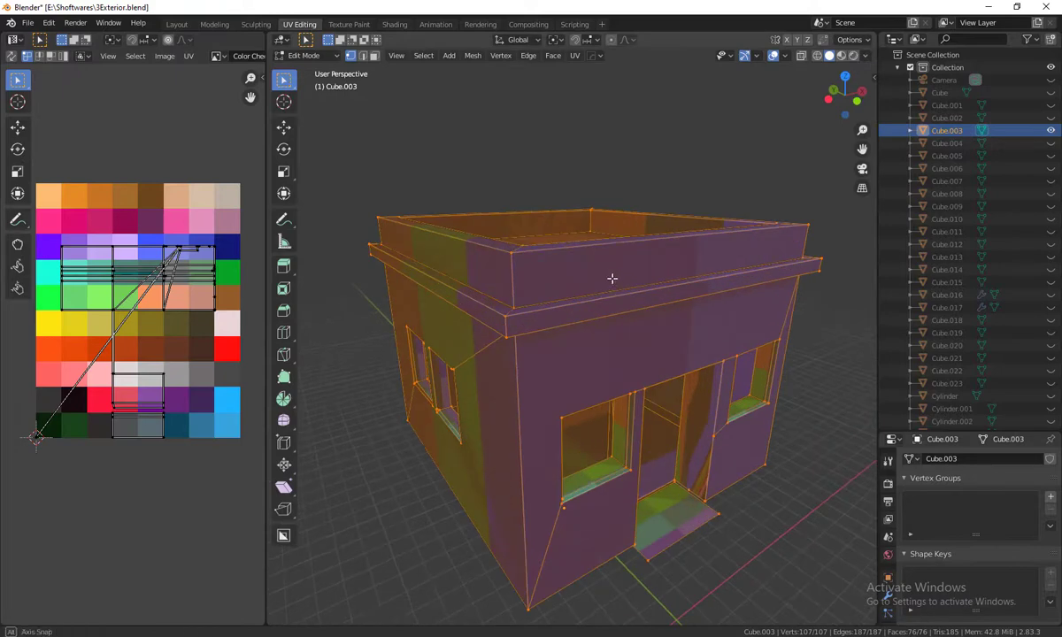
scroll(585, 279, "up", 1)
key("3")
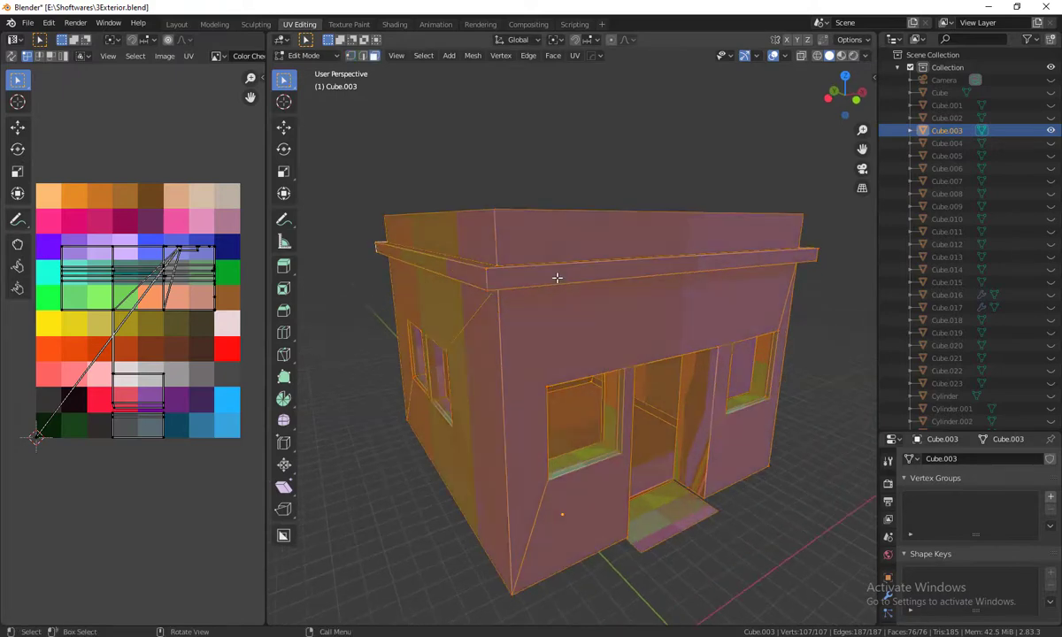
left_click(557, 278)
mouse_move(557, 278)
middle_mouse_down()
mouse_move(581, 284)
mouse_move(559, 299)
mouse_move(604, 355)
mouse_move(702, 356)
mouse_move(733, 374)
mouse_move(589, 348)
mouse_move(657, 372)
mouse_move(640, 422)
mouse_move(687, 433)
mouse_move(643, 412)
mouse_move(682, 408)
mouse_move(673, 365)
middle_mouse_up()
left_click(559, 298, "shift")
left_click(688, 360, "shift")
left_click(554, 325, "shift")
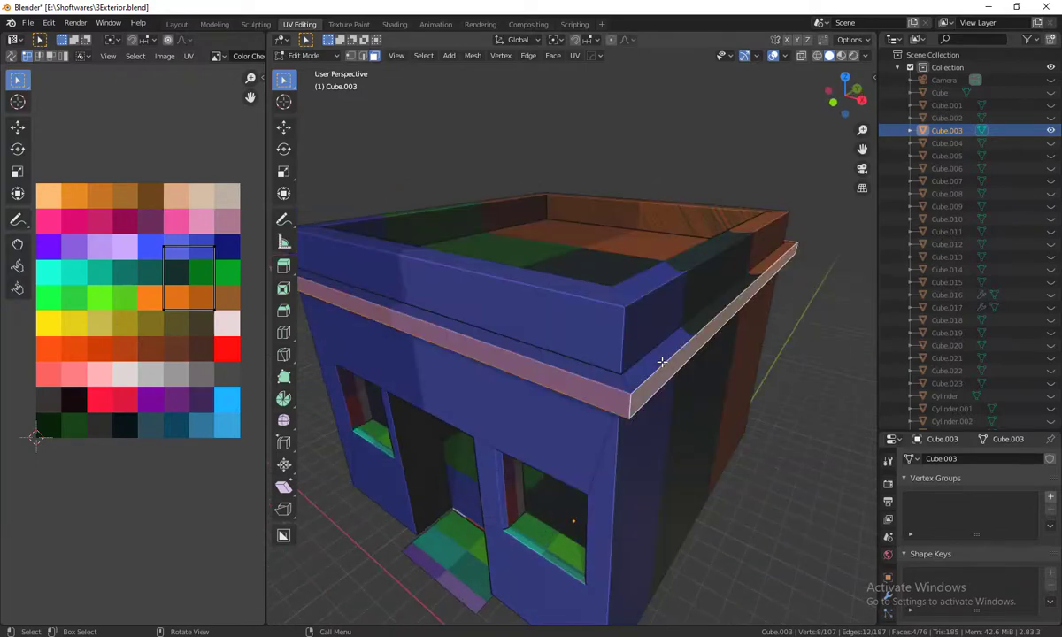
Step: Add the remaining side, top, front and back roof-trim faces to the selection
left_click(662, 361, "shift")
left_click(580, 358, "shift")
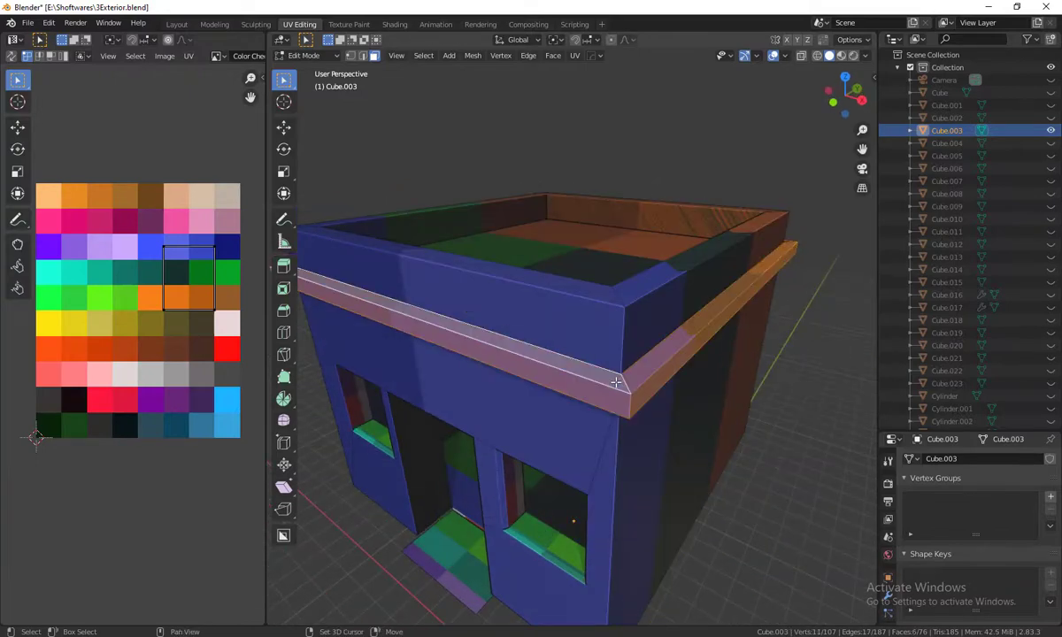
mouse_move(580, 357)
middle_mouse_down()
mouse_move(621, 483)
mouse_move(595, 182)
mouse_move(681, 357)
mouse_move(600, 201)
middle_mouse_up()
left_click(571, 156, "shift")
mouse_move(571, 156)
middle_mouse_down()
mouse_move(573, 369)
mouse_move(468, 202)
middle_mouse_up()
left_click(445, 150, "shift")
mouse_move(569, 236)
middle_mouse_down()
mouse_move(552, 343)
mouse_move(556, 323)
mouse_move(598, 412)
mouse_move(635, 416)
middle_mouse_up()
left_click(447, 175, "shift")
scroll(636, 417, "up", 2)
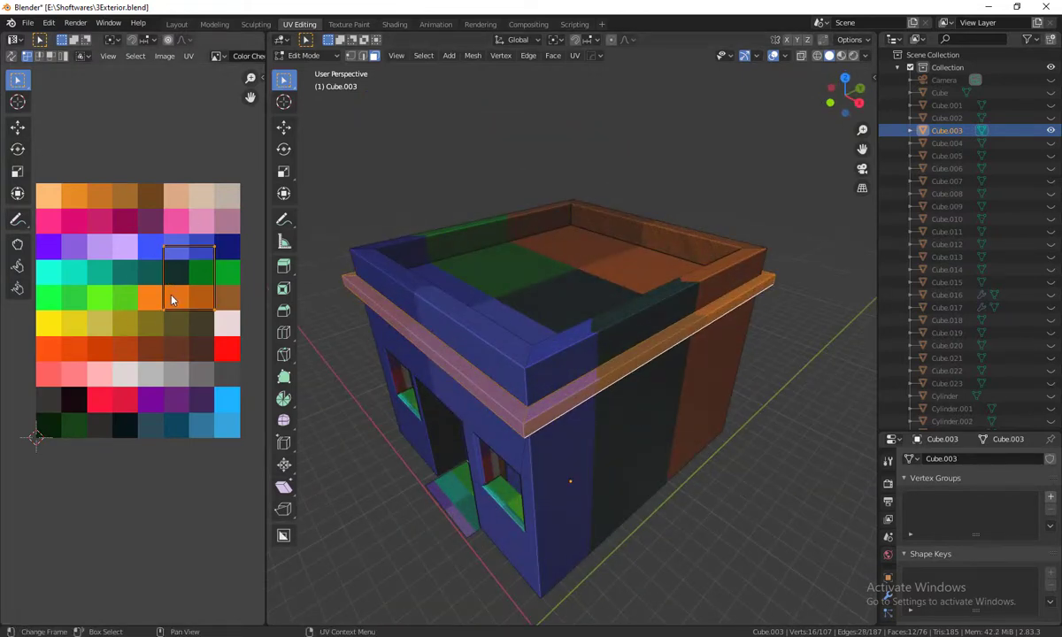
Step: Collapse the roof-trim UVs to a point and place them on the orange swatch
key("a")
key("s")
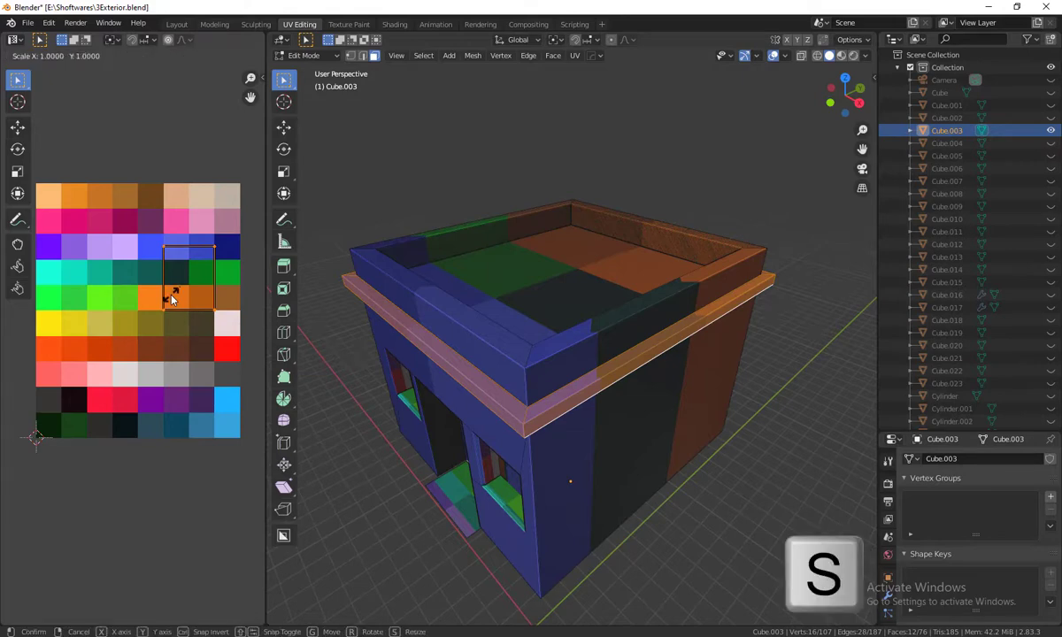
key("0")
left_click(173, 299)
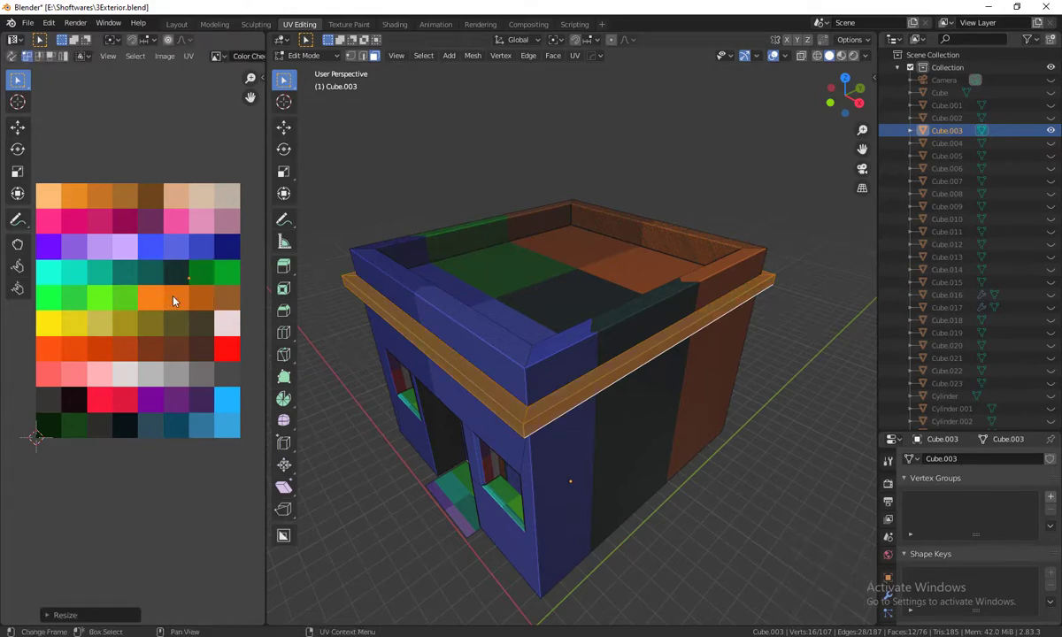
key("g")
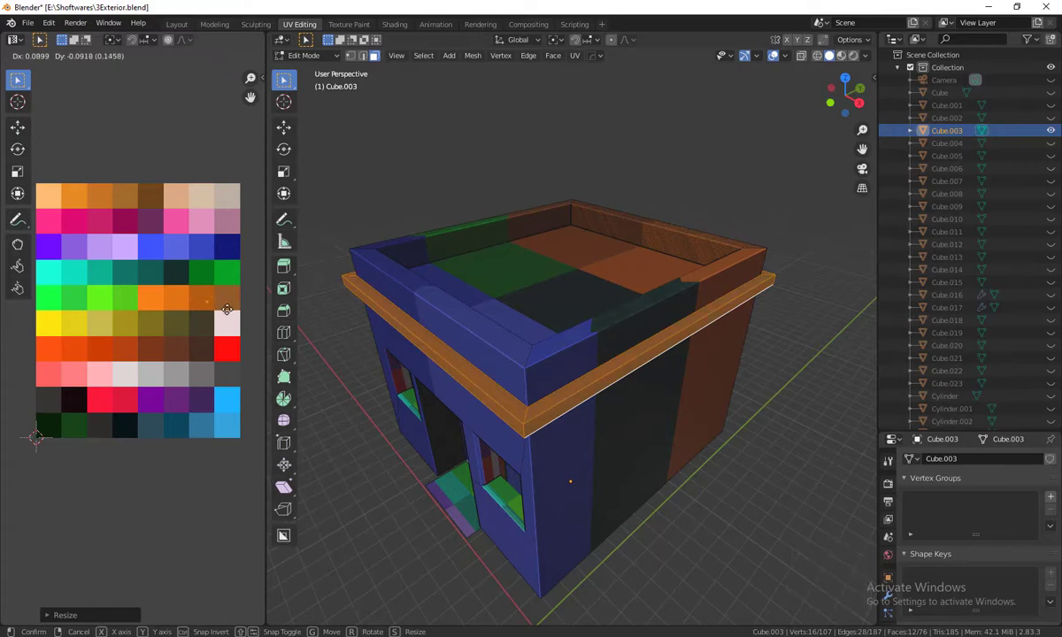
left_click(69, 358)
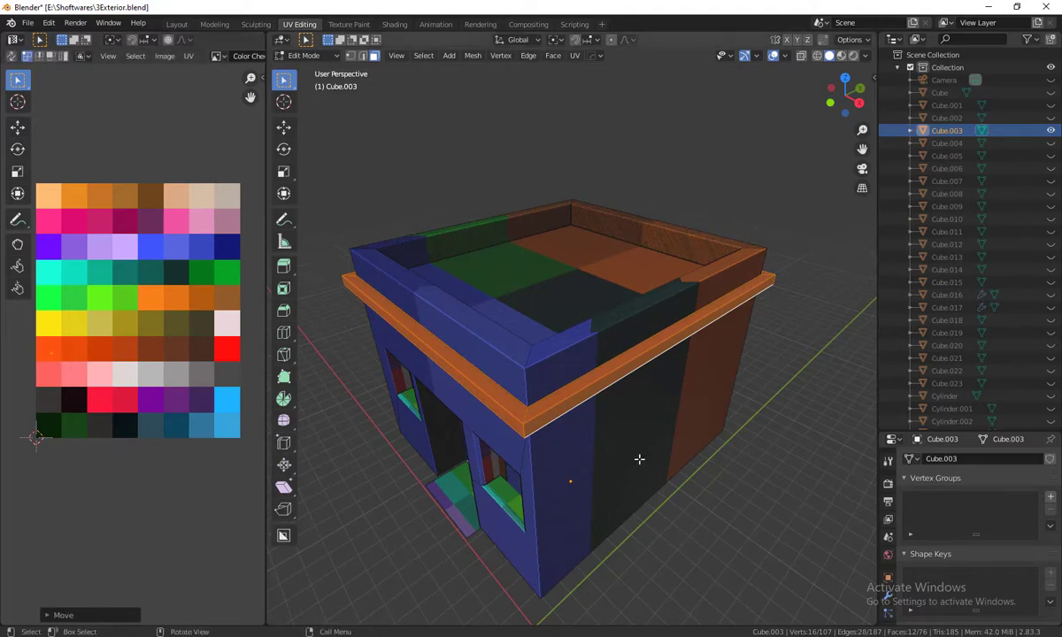
mouse_move(636, 457)
middle_mouse_down()
mouse_move(672, 435)
mouse_move(652, 436)
middle_mouse_up()
middle_click_drag(471, 301, 614, 351)
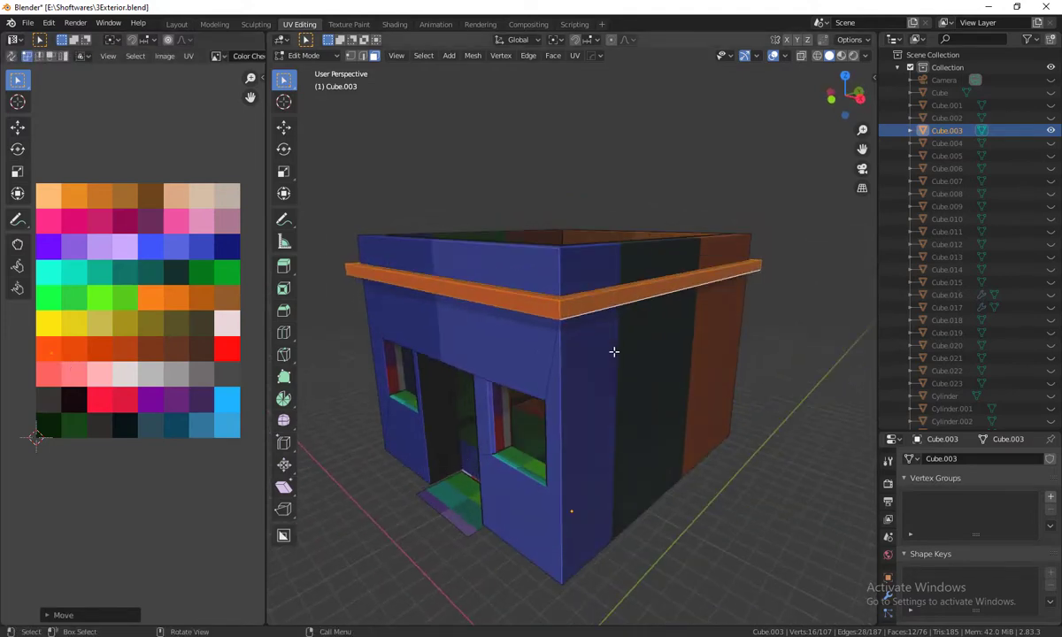
Step: Invert the selection so every face except the roof trim is selected
key("a")
key("ctrl+i")
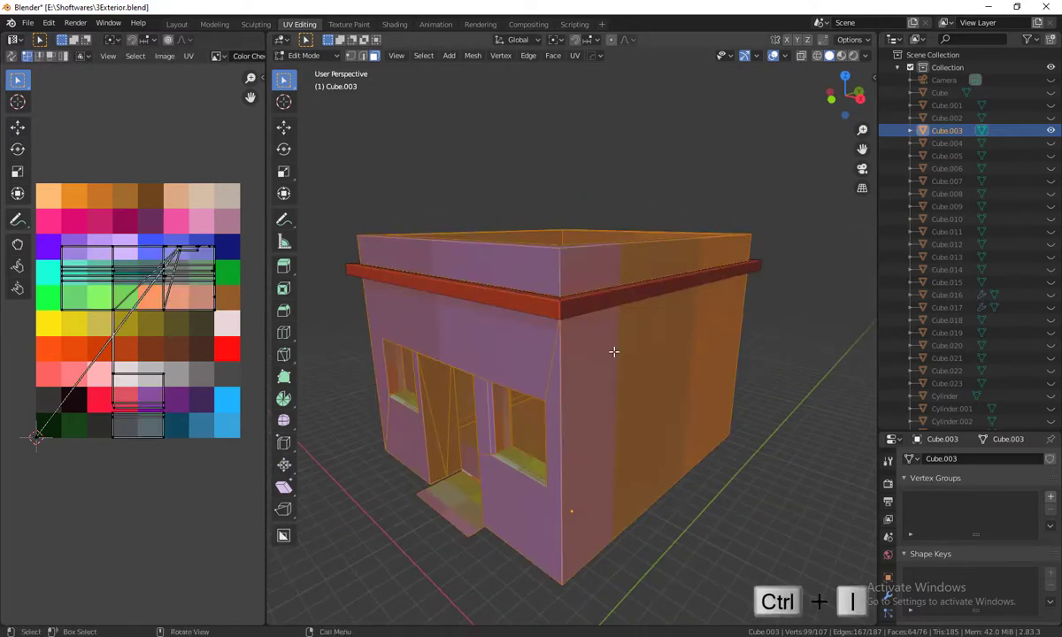
mouse_move(629, 367)
middle_mouse_down()
mouse_move(669, 382)
mouse_move(744, 379)
mouse_move(735, 381)
middle_mouse_up()
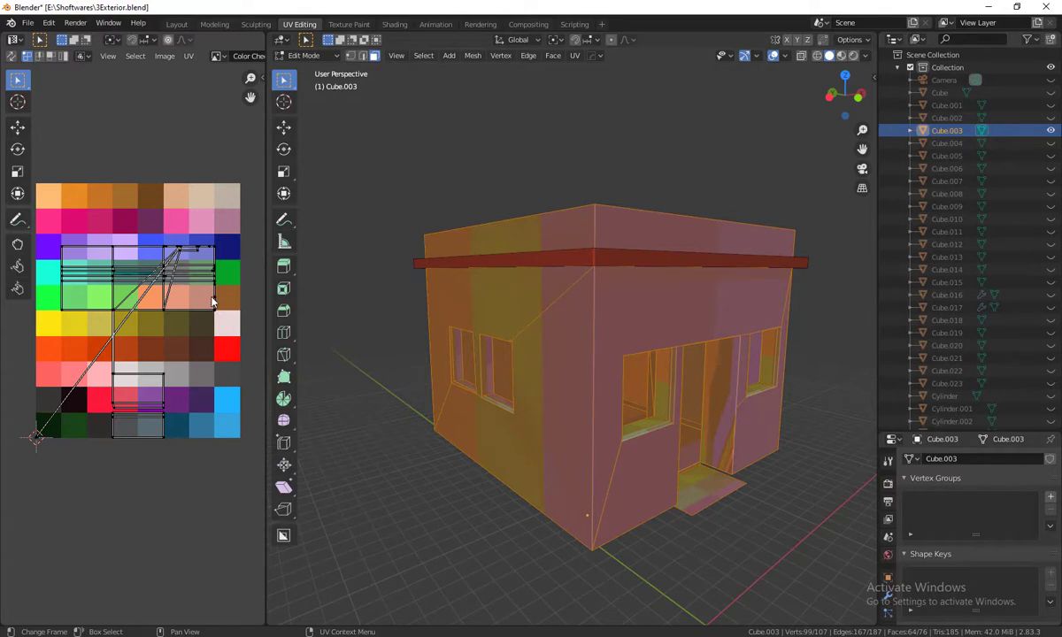
middle_click_drag(624, 379, 507, 392)
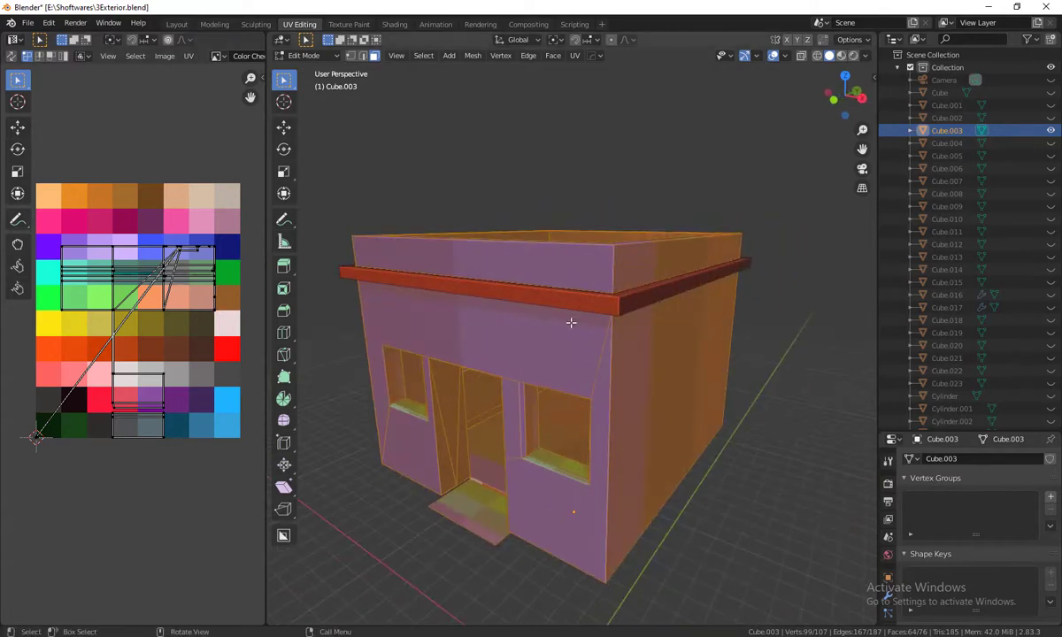
middle_click_drag(571, 332, 571, 314)
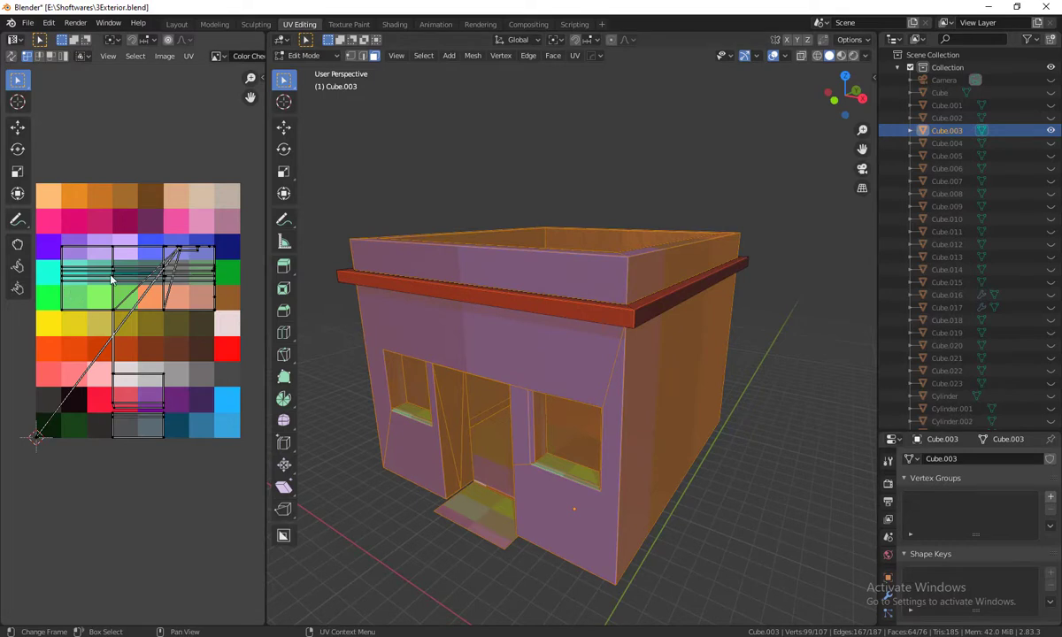
Step: Collapse the wall UVs to a point and place them on a blue swatch
key("a")
key("s")
key("0")
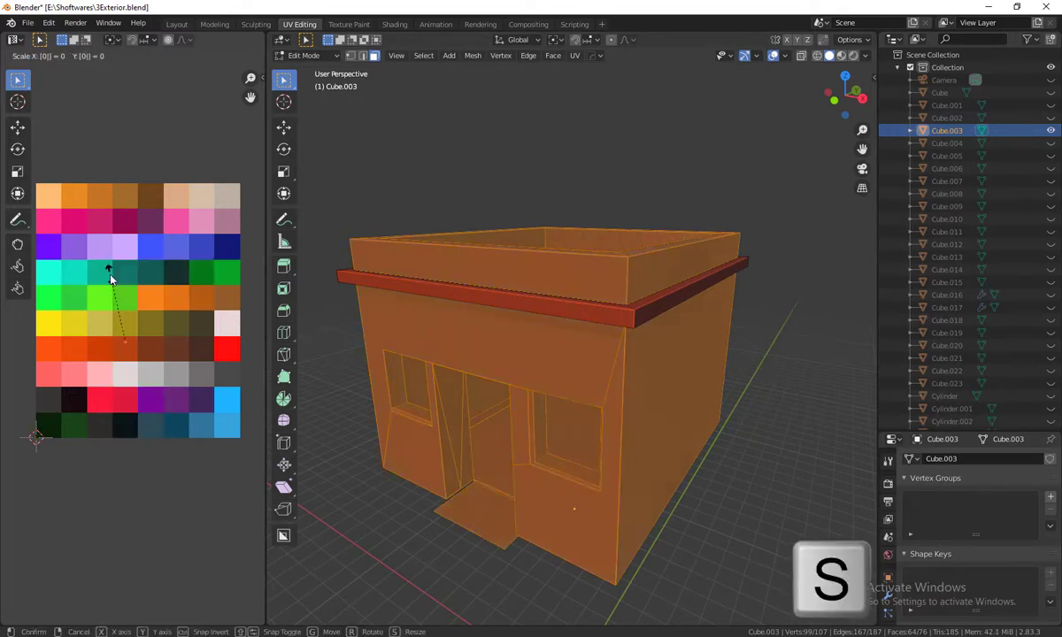
left_click(111, 280)
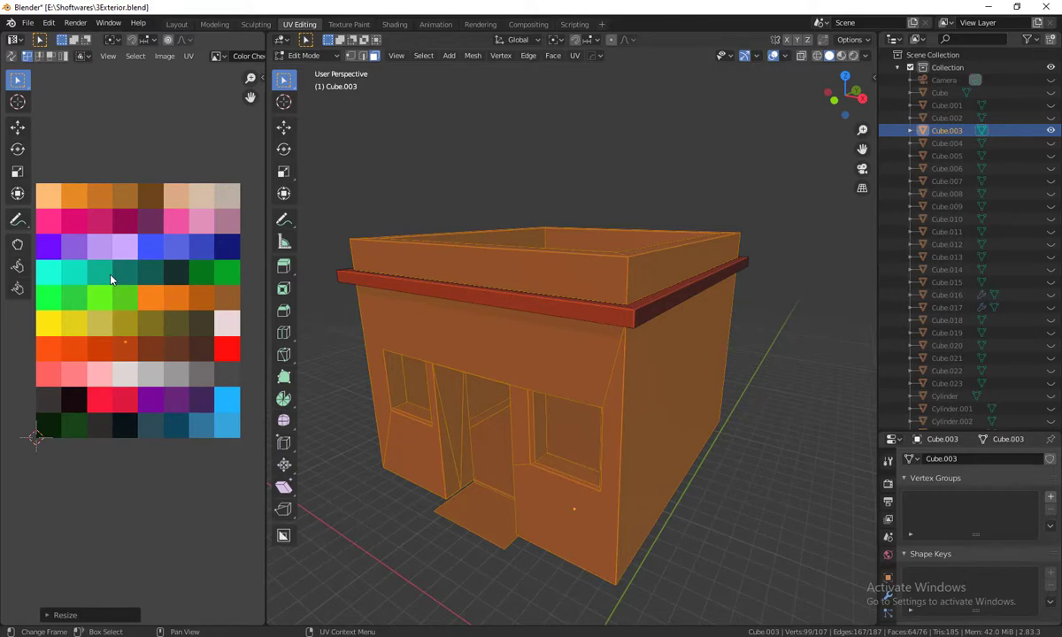
key("g")
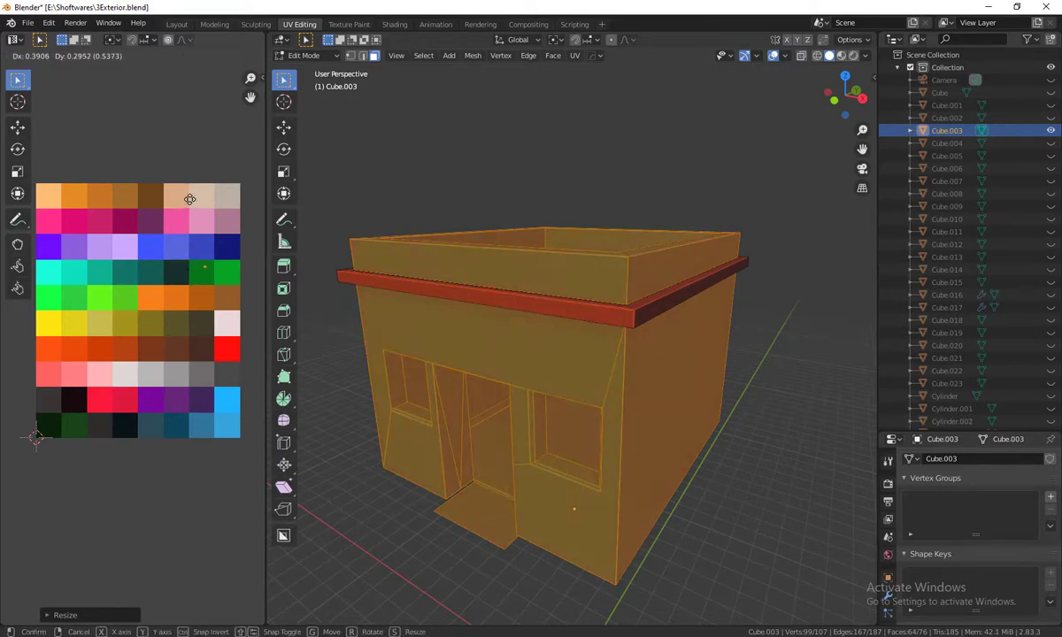
left_click(215, 357)
scroll(733, 513, "down", 2)
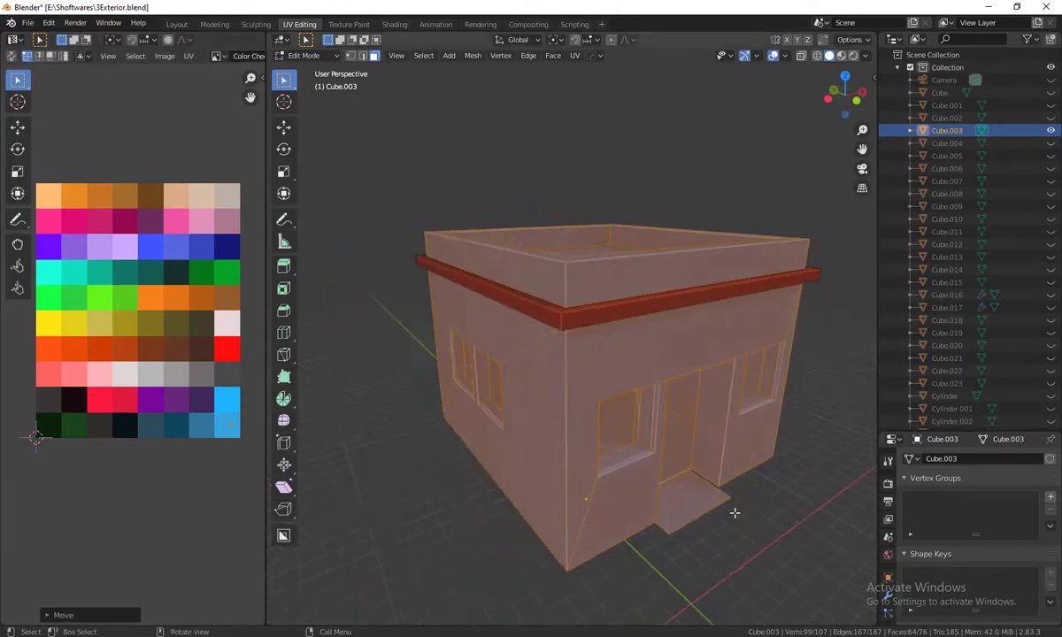
Step: Deselect to check the blue walls under the orange-red trim, then restore the full Collection
left_click(771, 544)
mouse_move(771, 543)
middle_mouse_down()
mouse_move(723, 523)
mouse_move(706, 457)
mouse_move(726, 474)
middle_mouse_up()
scroll(706, 458, "up", 2)
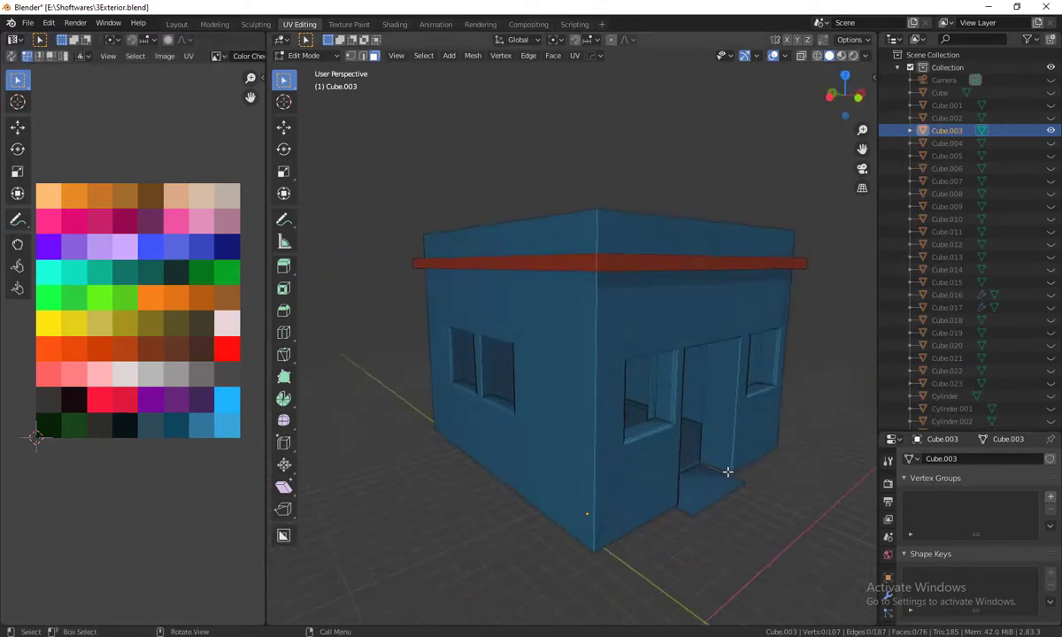
left_click(948, 68)
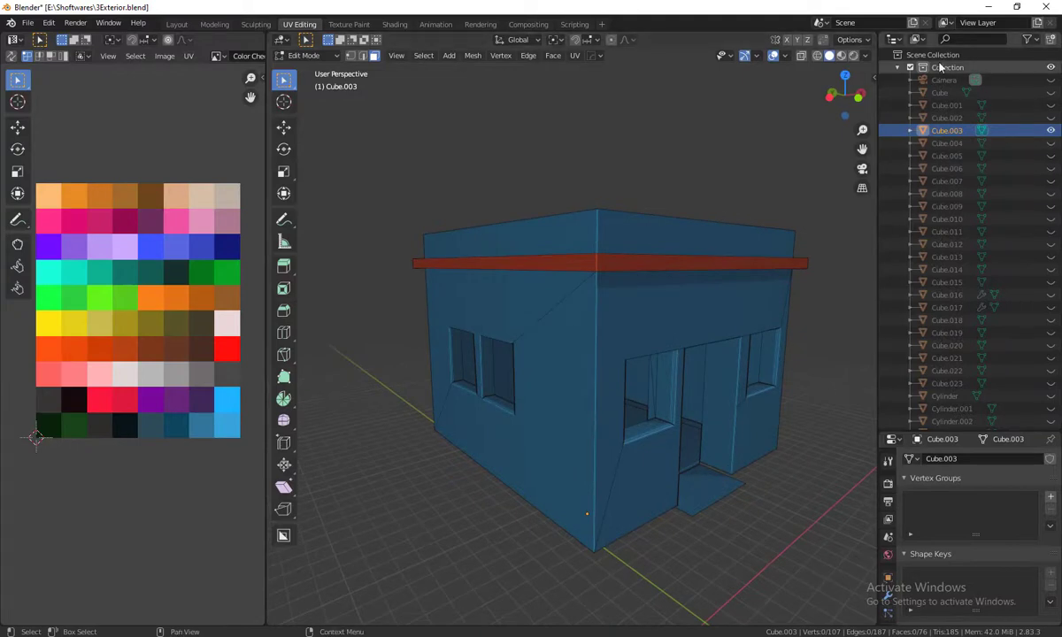
key("alt+h")
Step: Return to Object Mode, exit local view, and zoom to frame the whole house
key("Tab")
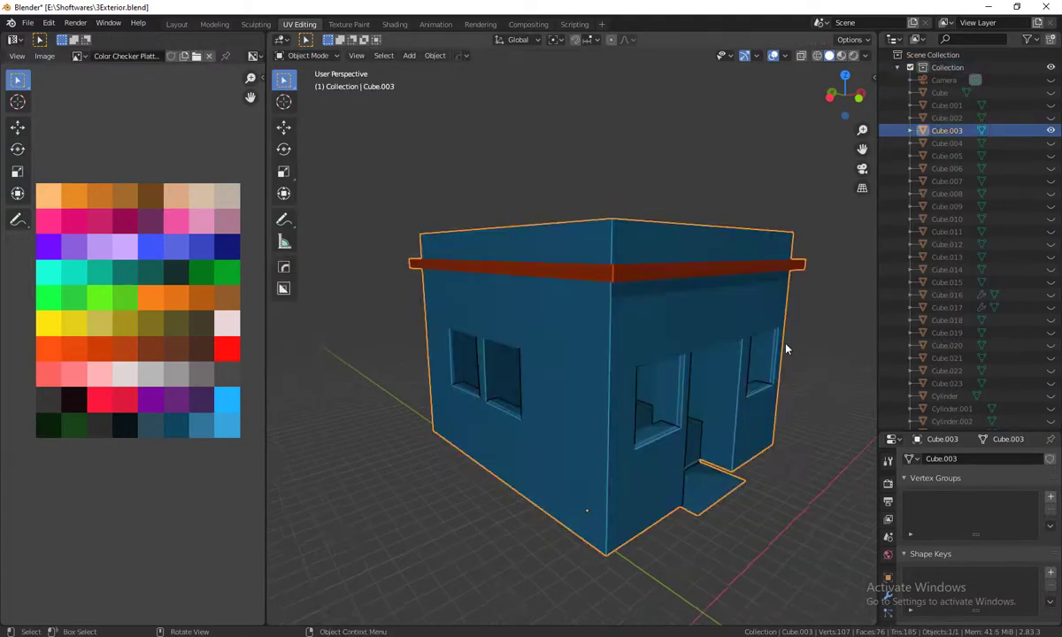
key("KP_Divide")
scroll(782, 351, "down", 2)
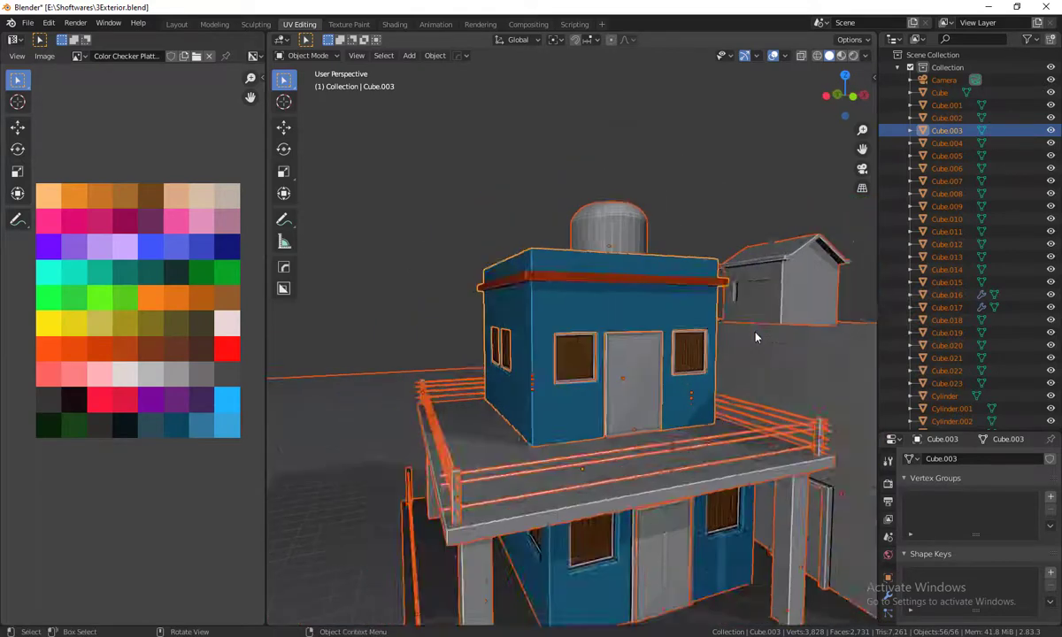
scroll(759, 332, "down", 2)
scroll(699, 389, "down", 1)
scroll(689, 310, "up", 1)
scroll(655, 314, "up", 1)
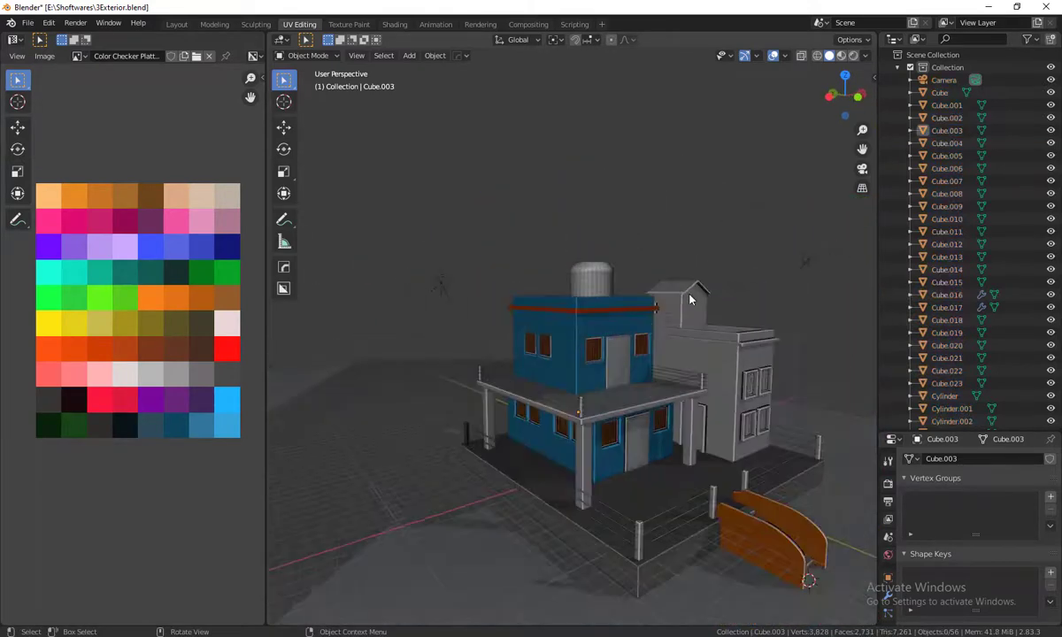
scroll(628, 316, "up", 1)
scroll(619, 316, "up", 2)
scroll(606, 314, "up", 1)
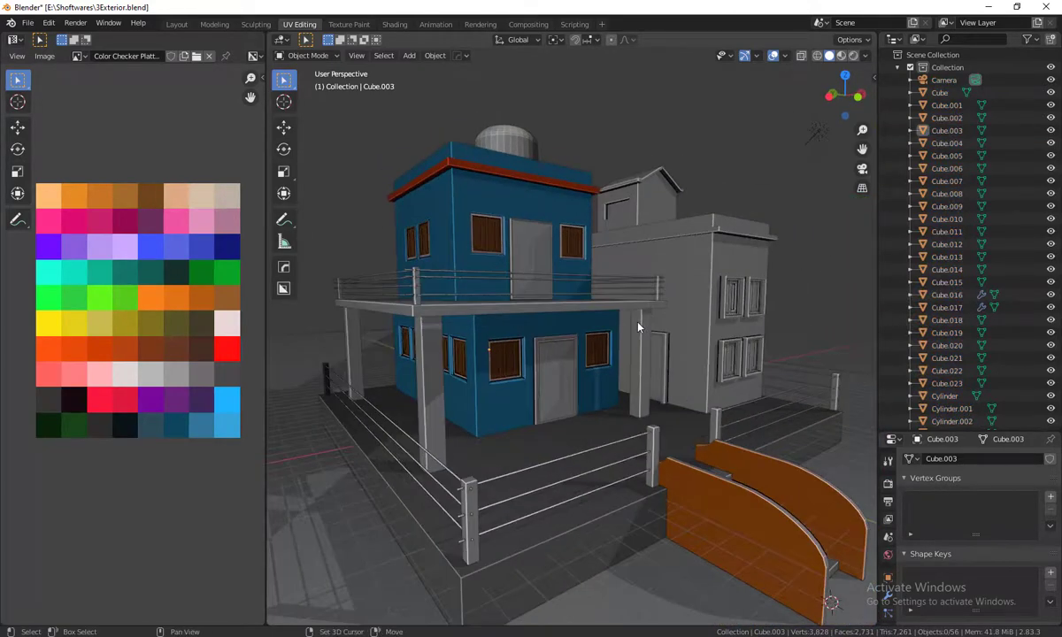
scroll(566, 308, "up", 2)
scroll(542, 304, "up", 1)
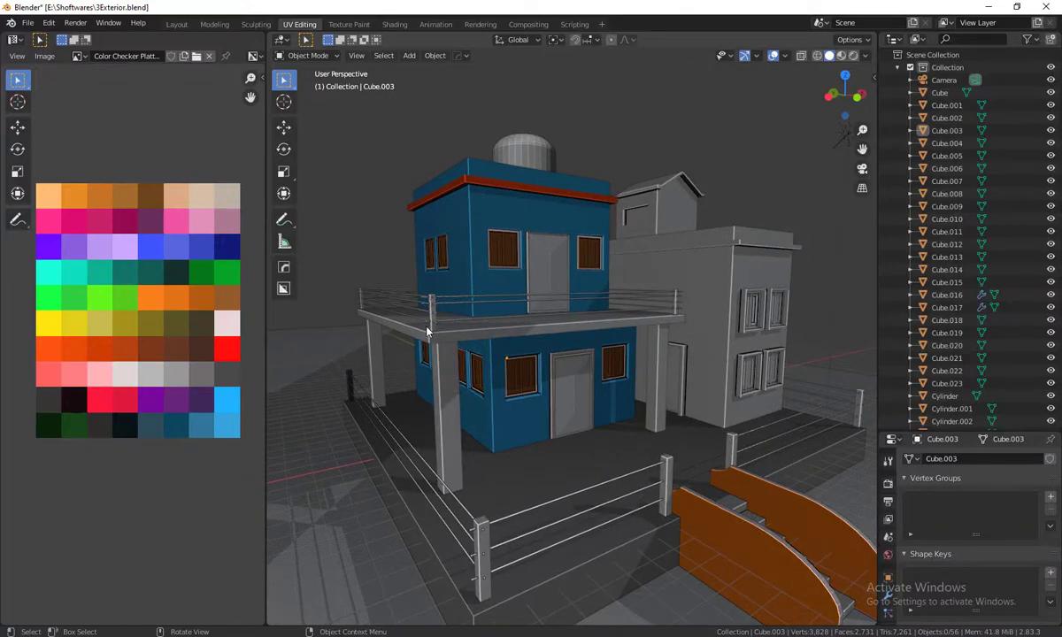
Step: Orbit around the house to inspect the blue storeys, orange-red roof band and stairs
mouse_move(501, 359)
middle_mouse_down()
mouse_move(543, 379)
mouse_move(668, 391)
mouse_move(661, 399)
mouse_move(679, 407)
middle_mouse_up()
scroll(659, 391, "up", 1)
scroll(668, 390, "up", 2)
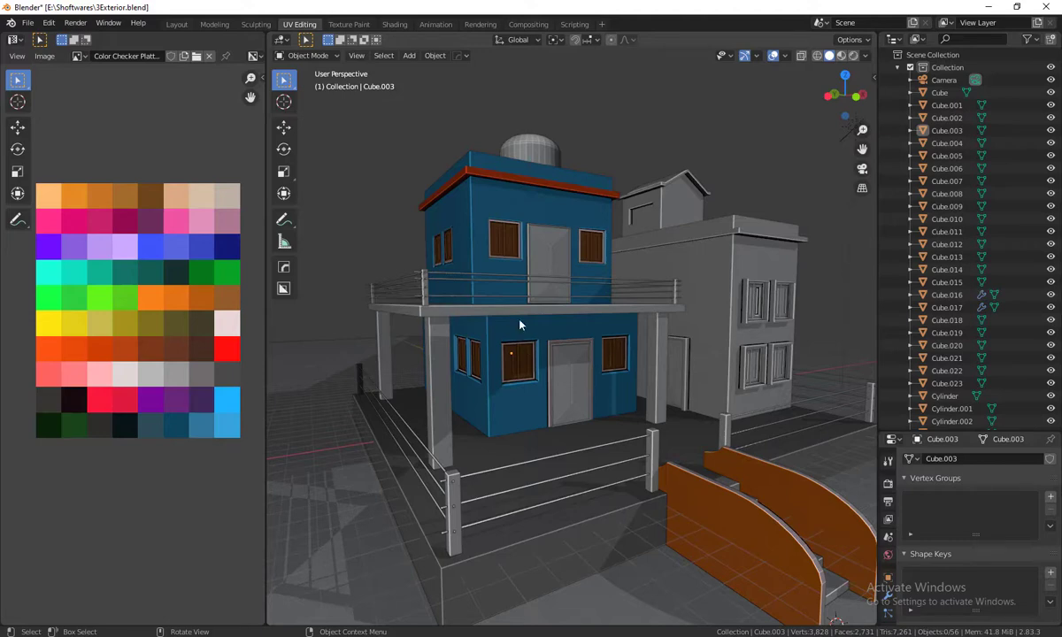
scroll(640, 429, "down", 3)
middle_click_drag(638, 432, 667, 433)
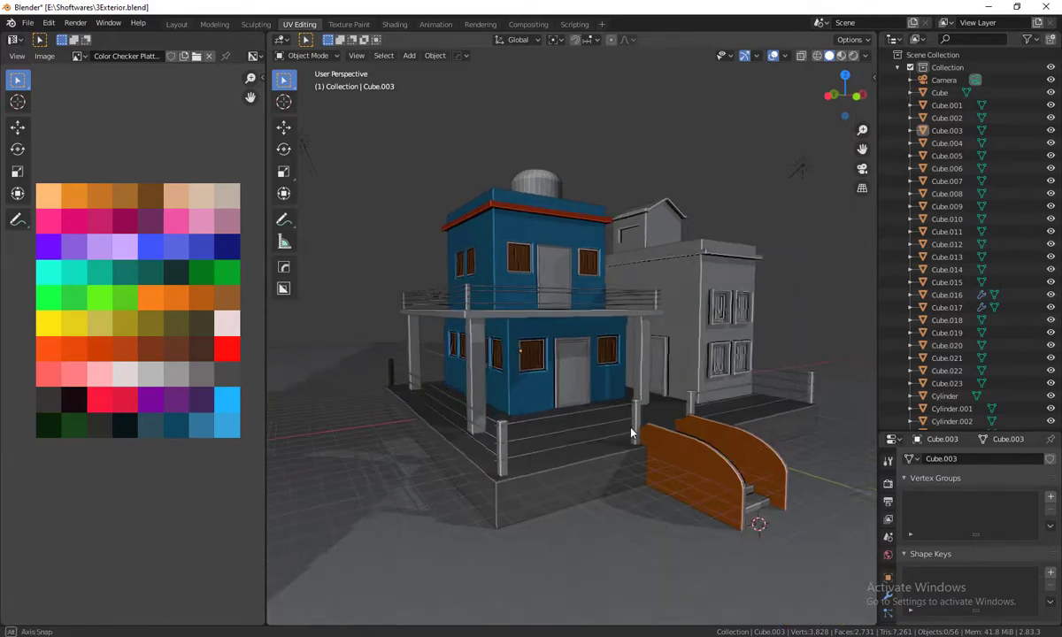
scroll(667, 433, "up", 1)
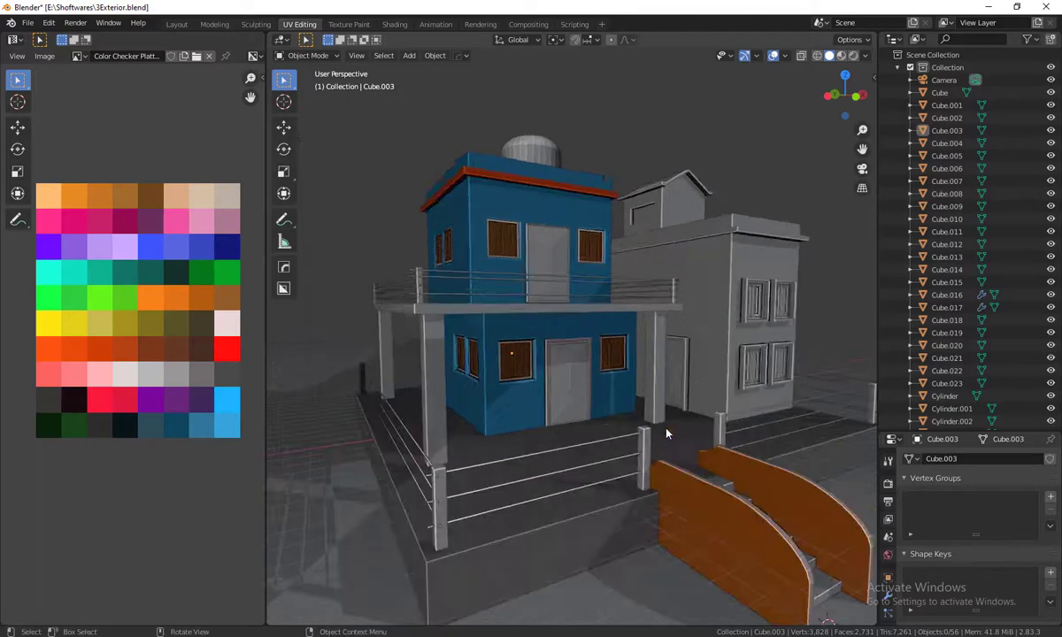
scroll(668, 437, "up", 1)
middle_click_drag(668, 437, 662, 434)
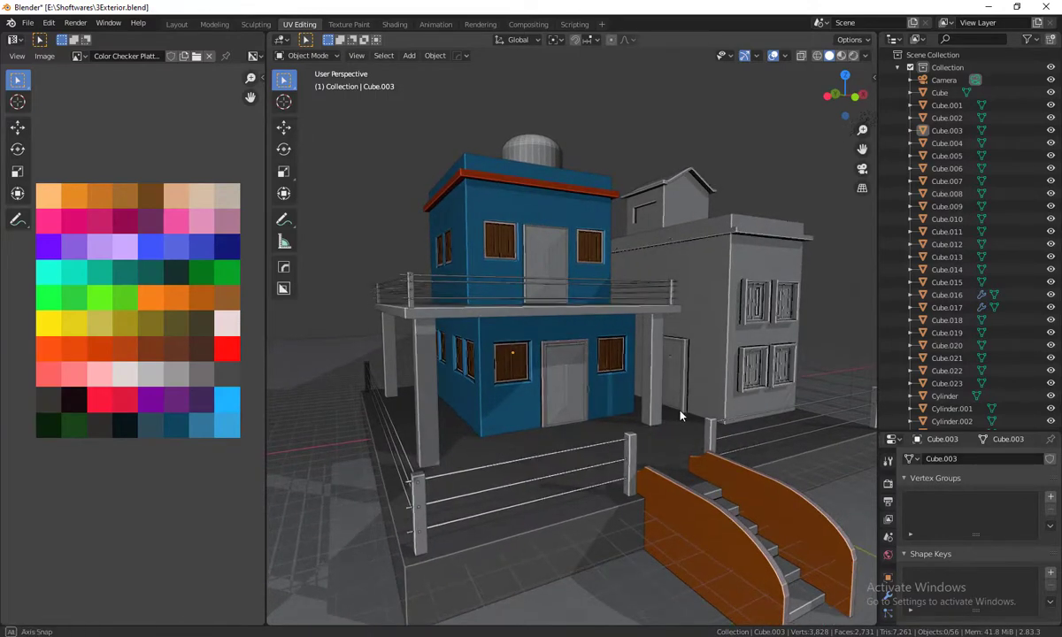